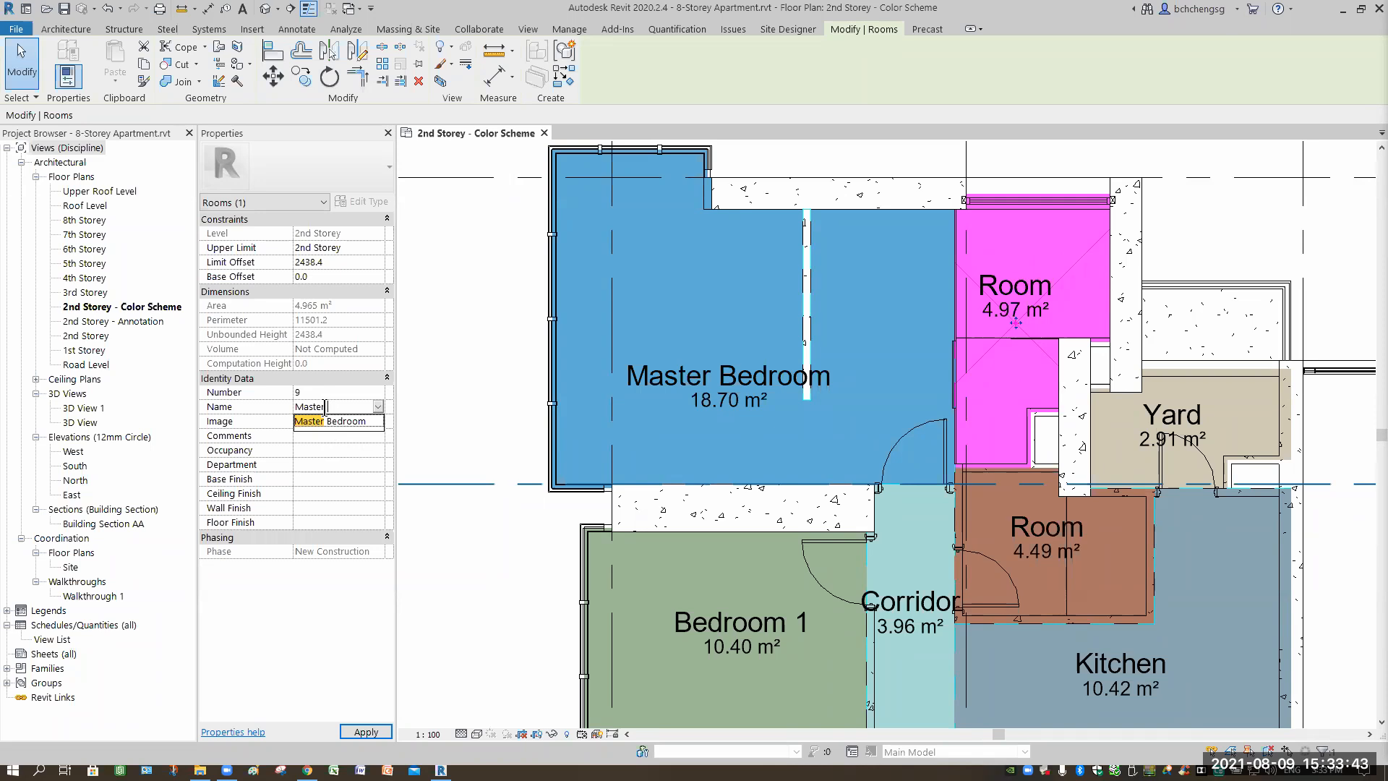
Name the 4.97 m² room 'Master Bathroom'.
type("Bat")
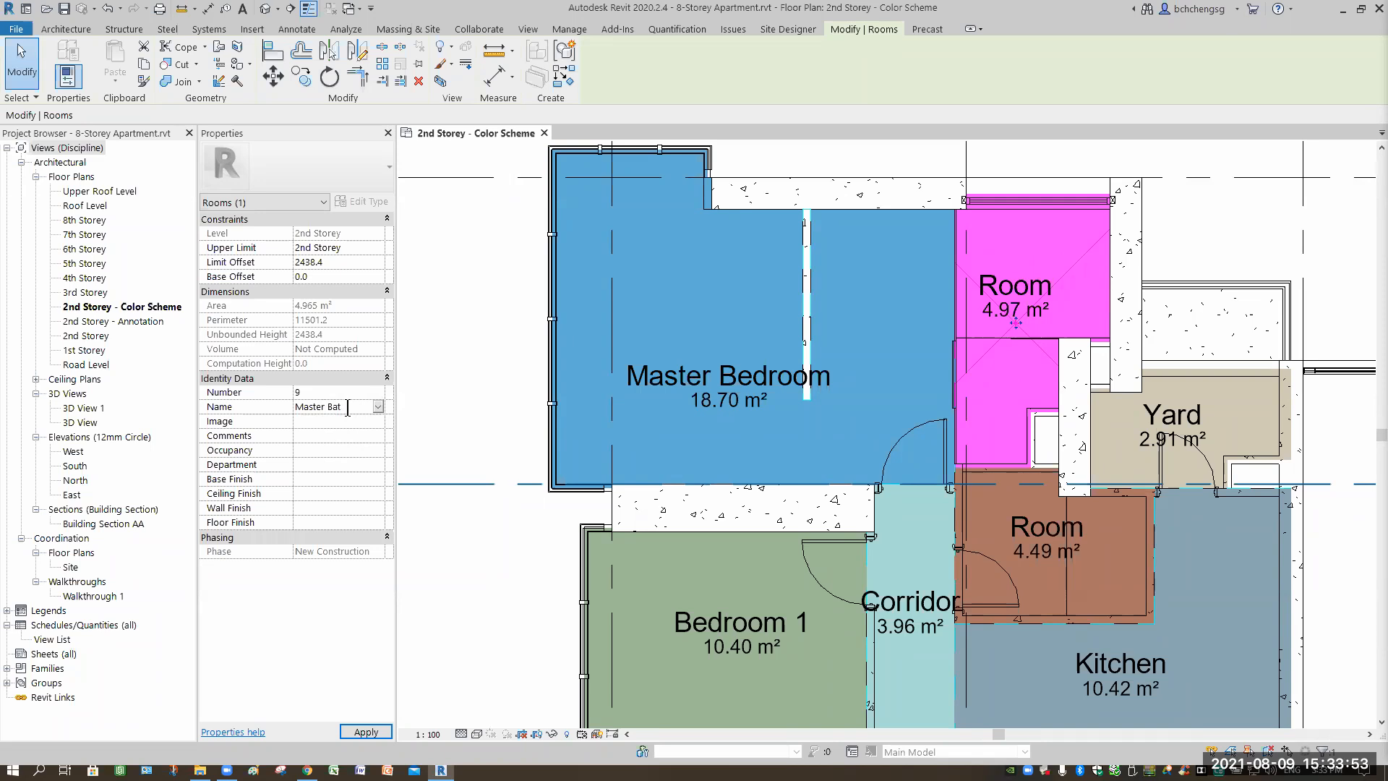
type("hroom")
key("Return")
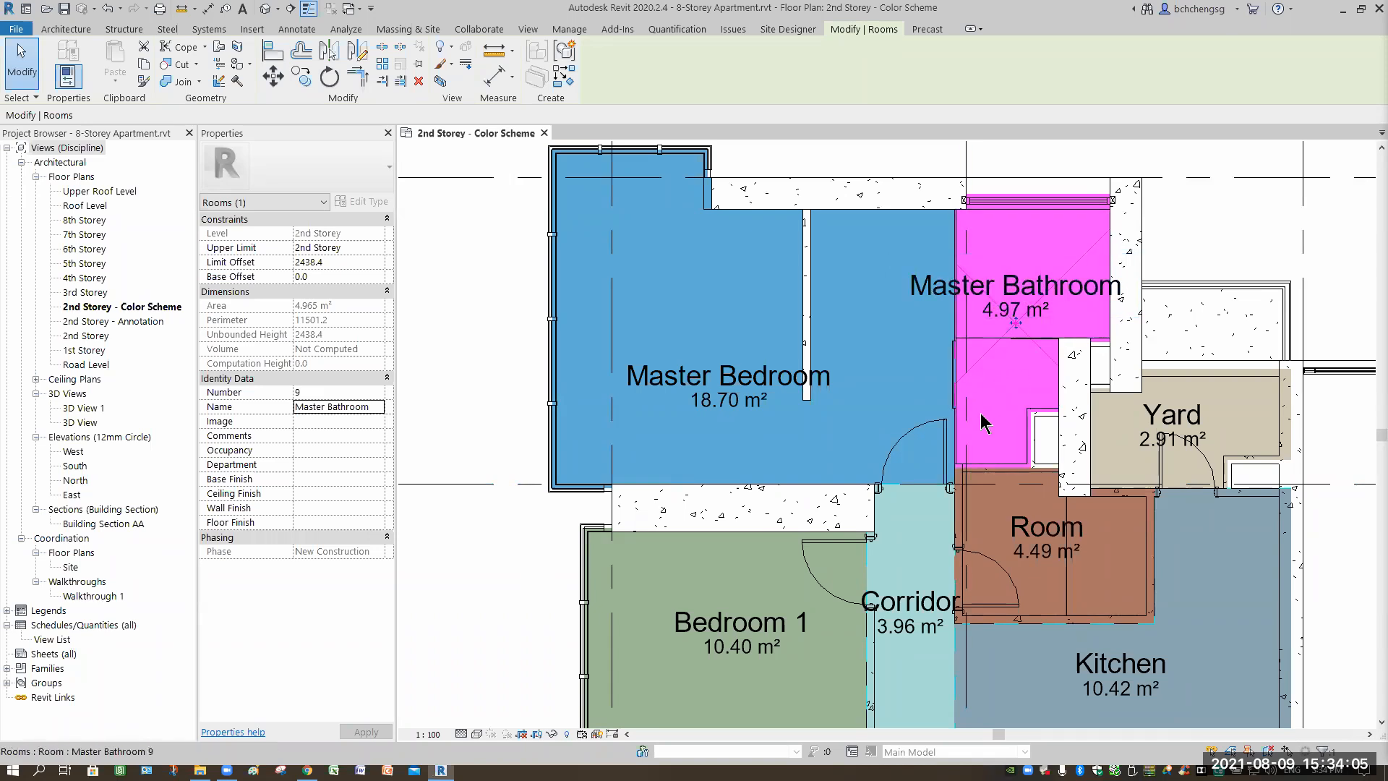
Rename the 4.49 m² room to 'Bathroom'.
left_click(1065, 578)
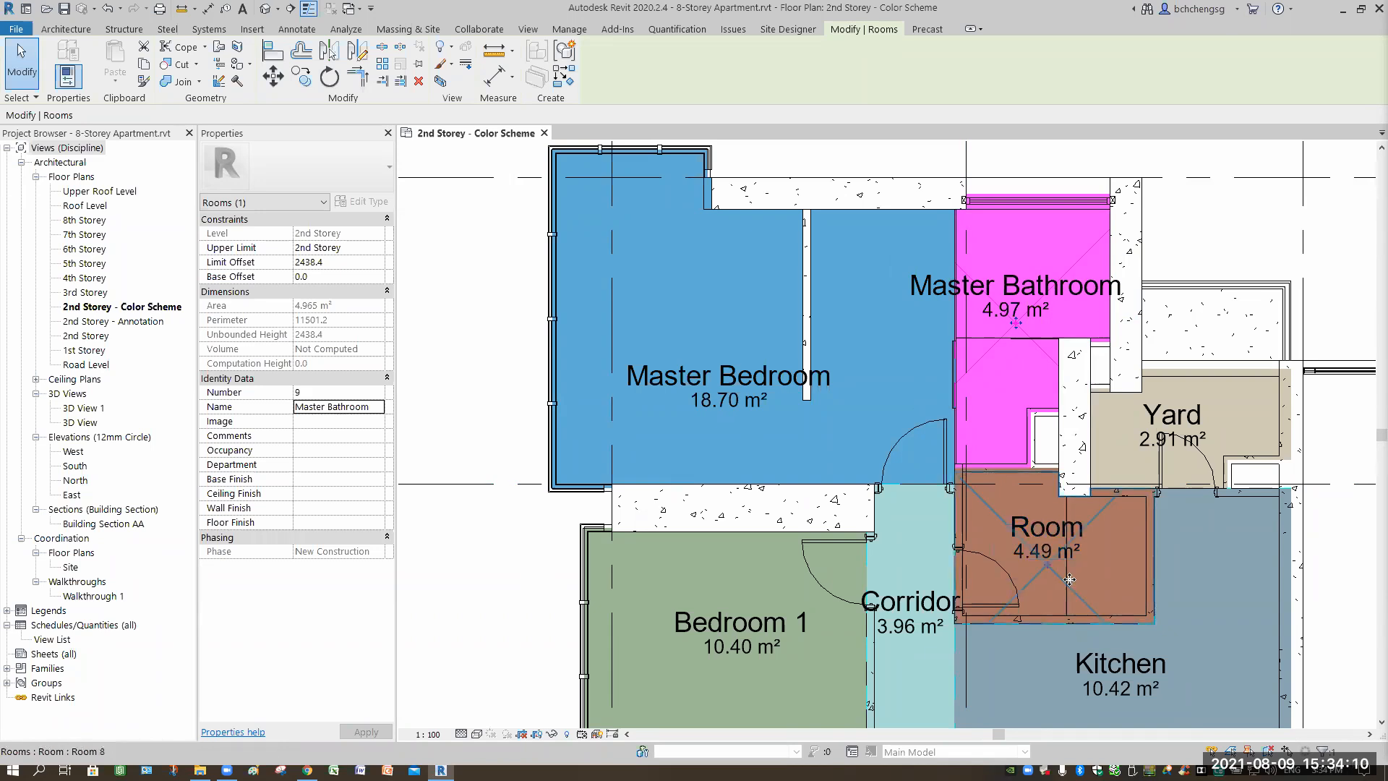
left_click(342, 407)
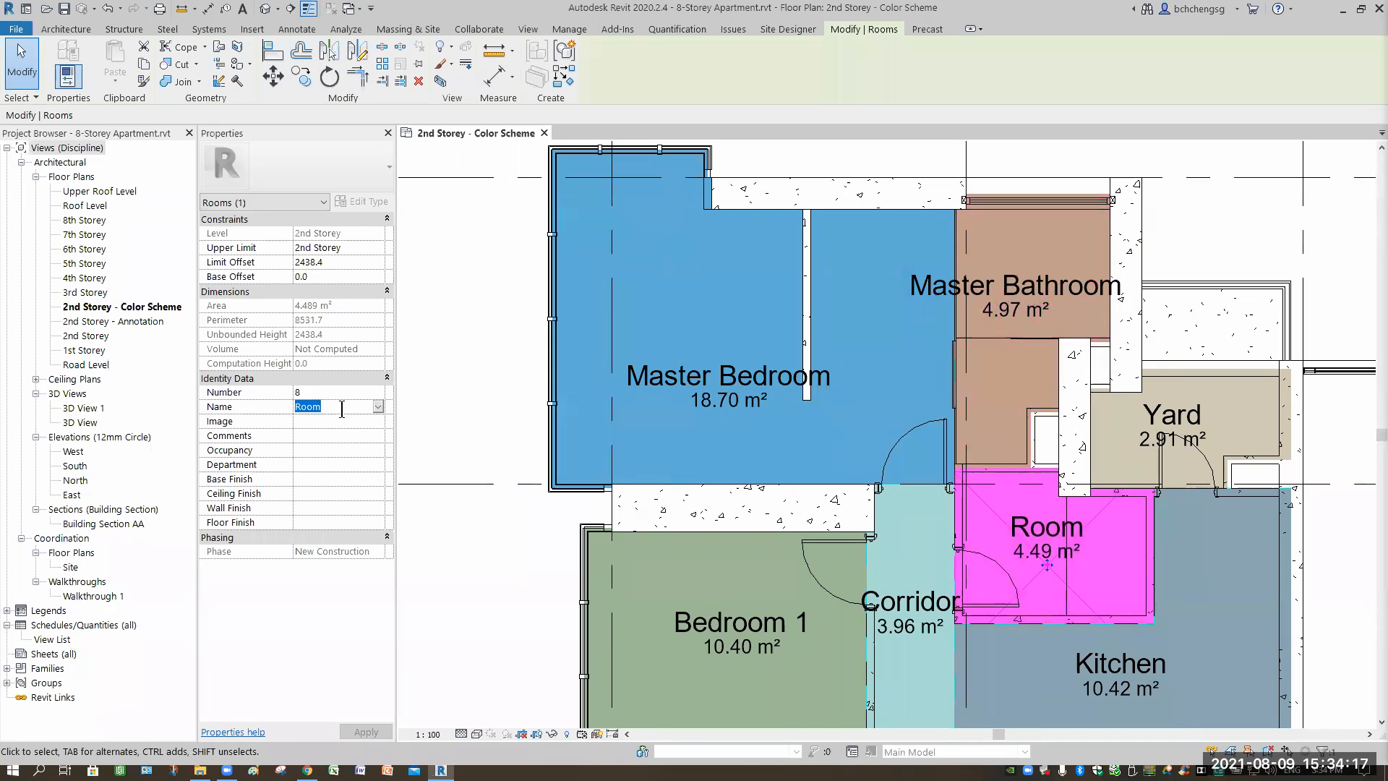
type("Bathroom")
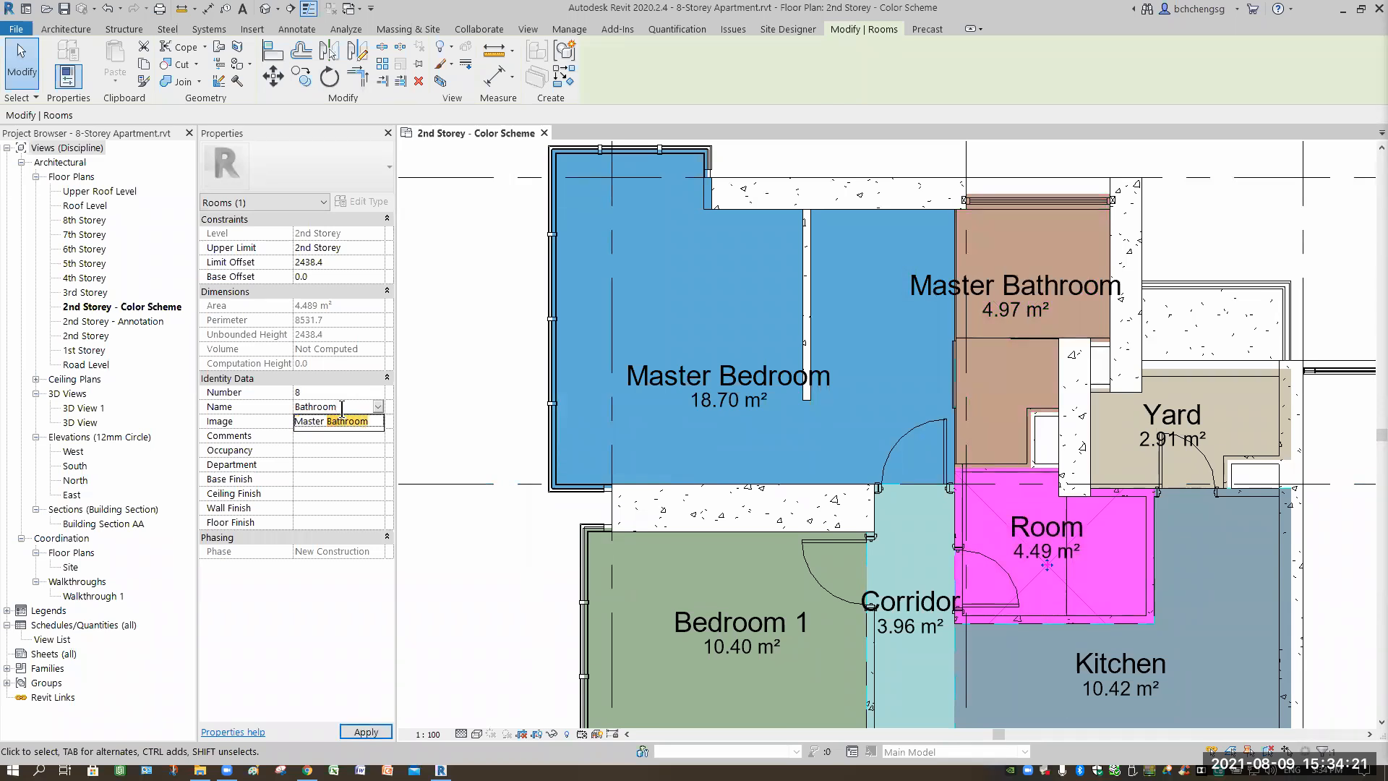
key("Return")
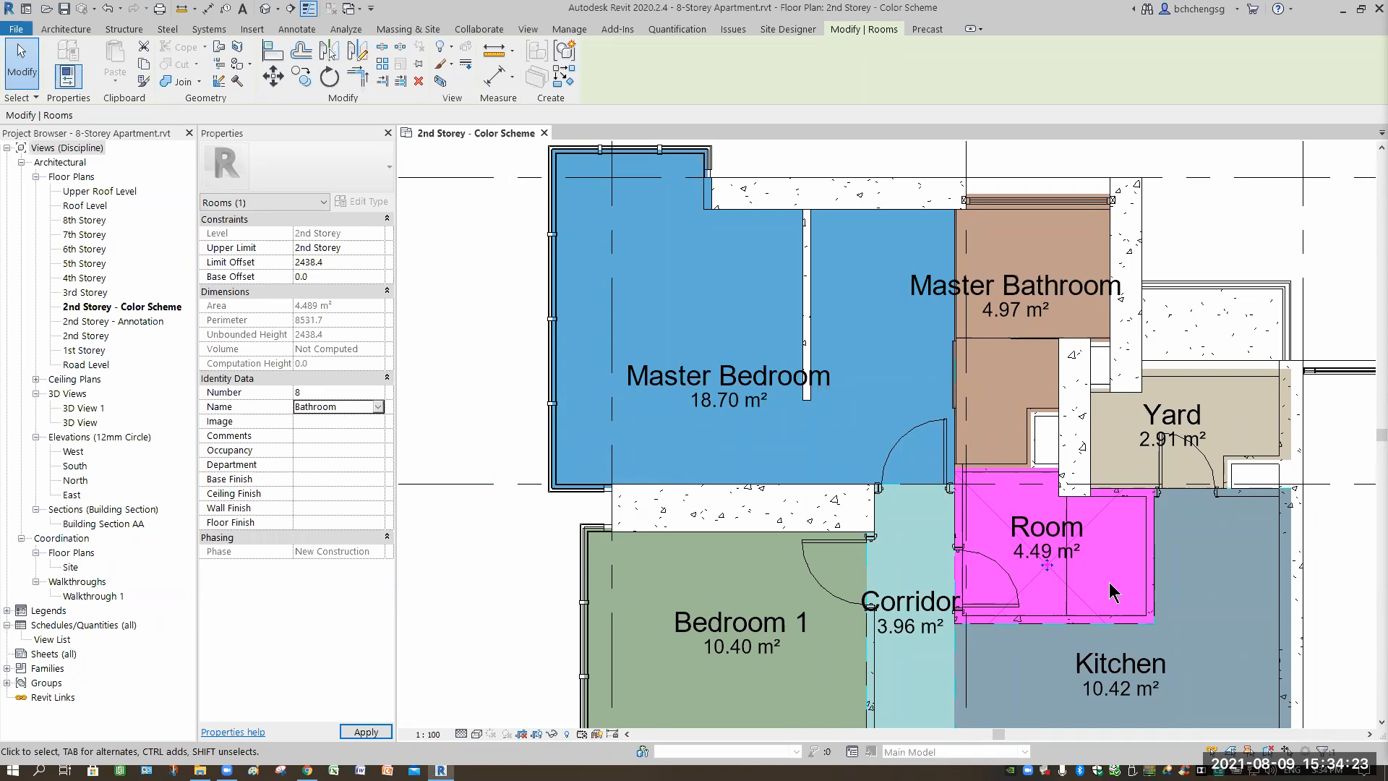
Zoom out and pan the plan to show the Room Name Legend.
scroll(1339, 604, "down", 2)
middle_click_drag(1268, 572, 1176, 417)
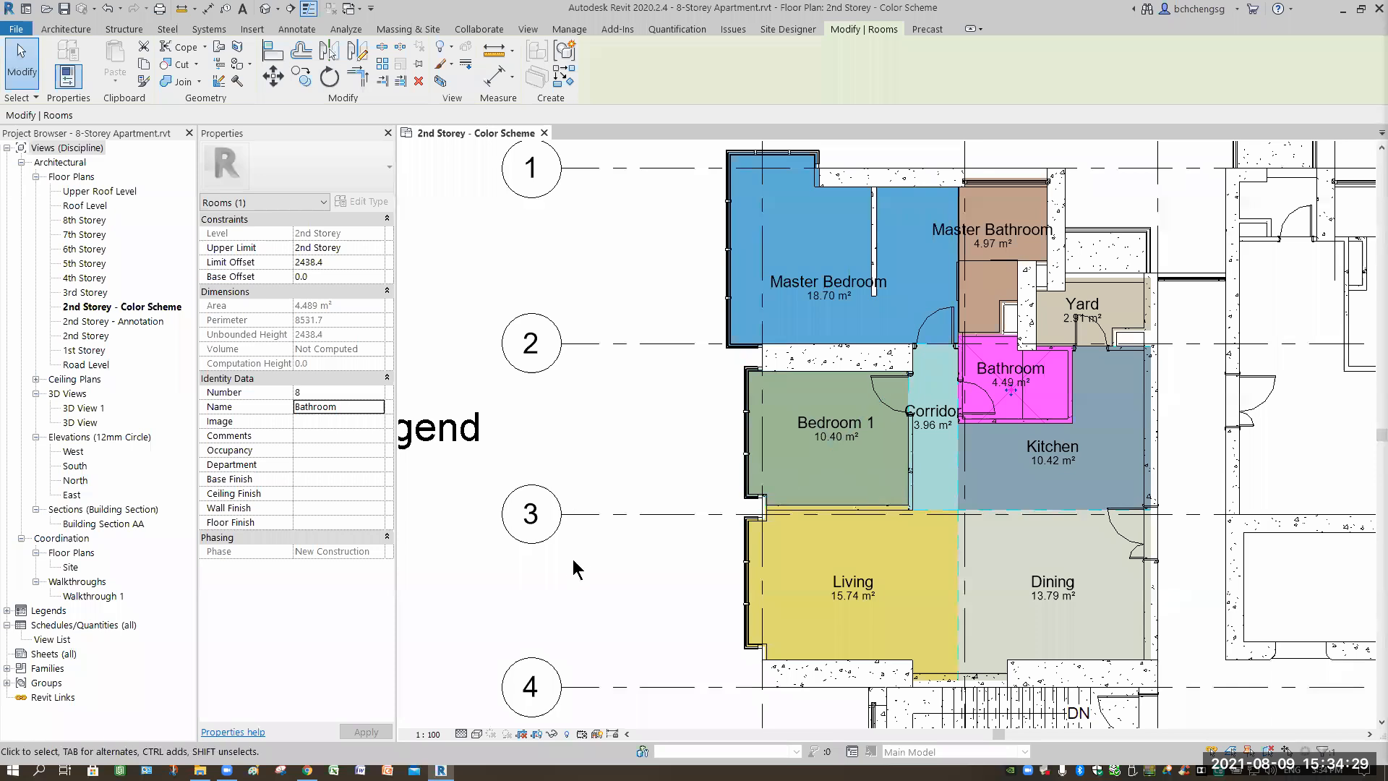
scroll(573, 569, "down", 2)
middle_click_drag(405, 697, 674, 613)
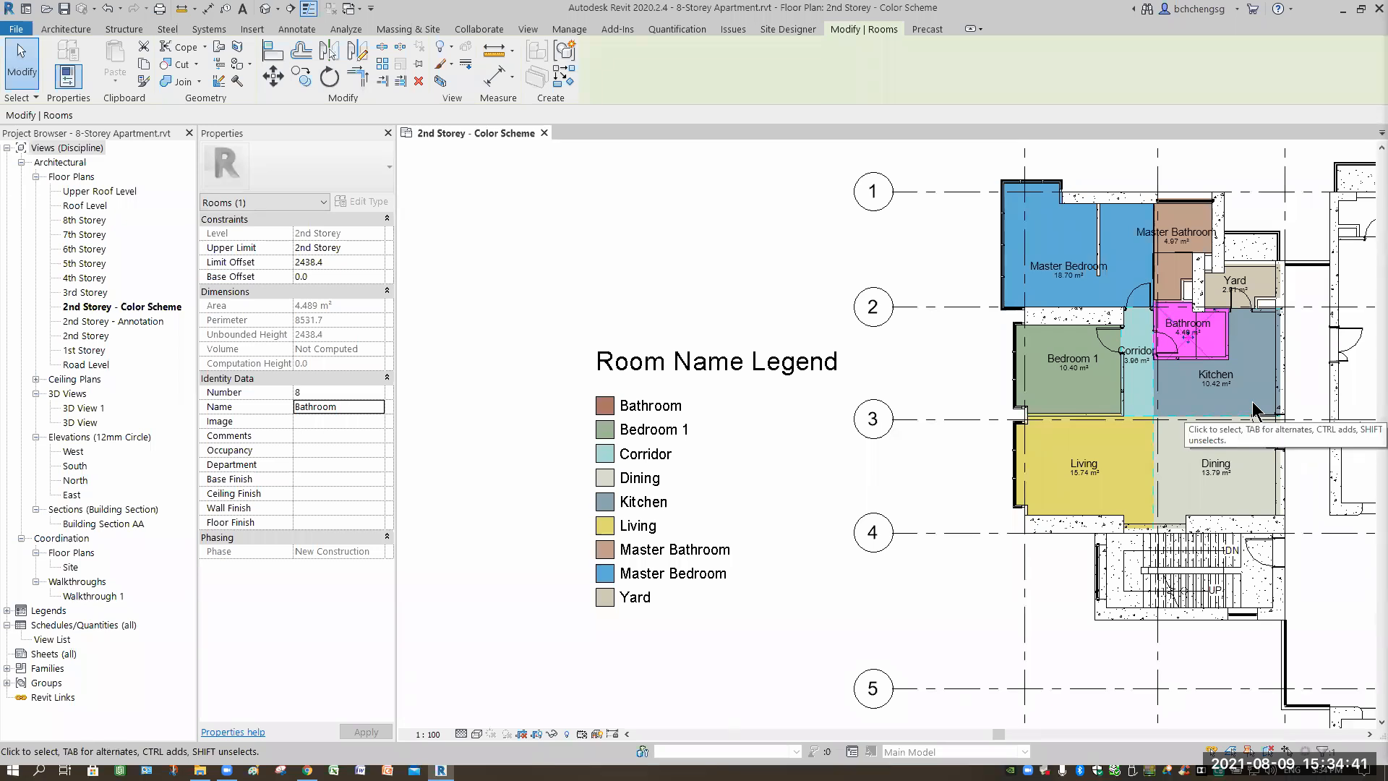
left_click(952, 573)
middle_click_drag(953, 573, 777, 570)
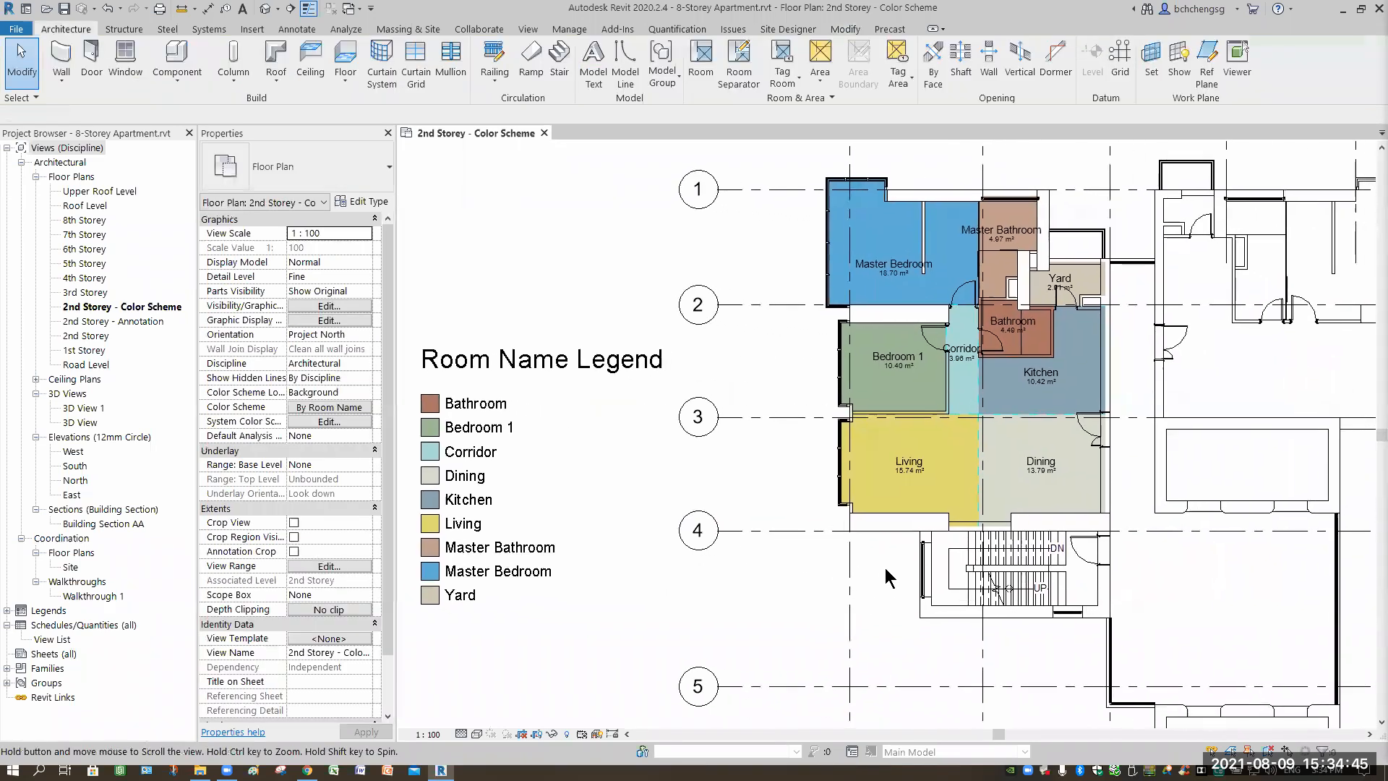
scroll(888, 578, "down", 3)
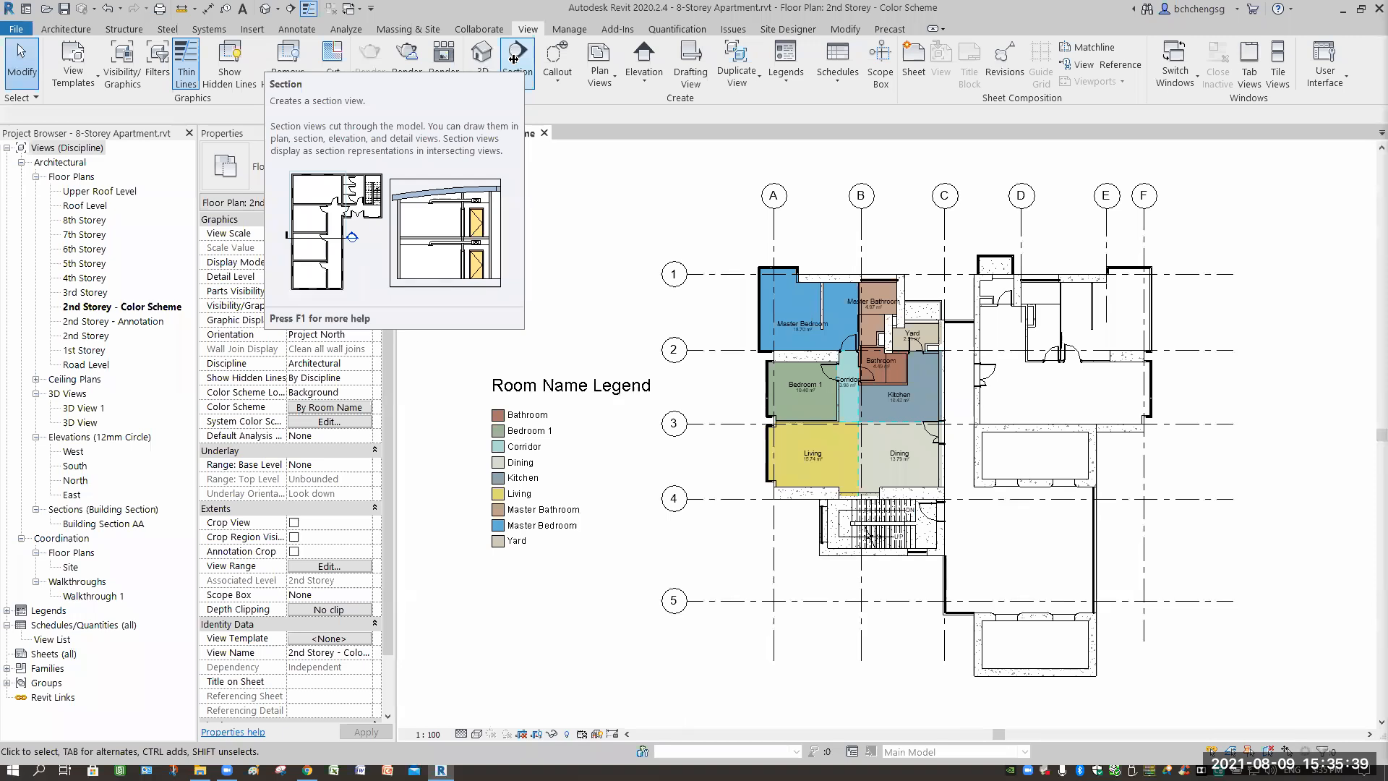
left_click(557, 78)
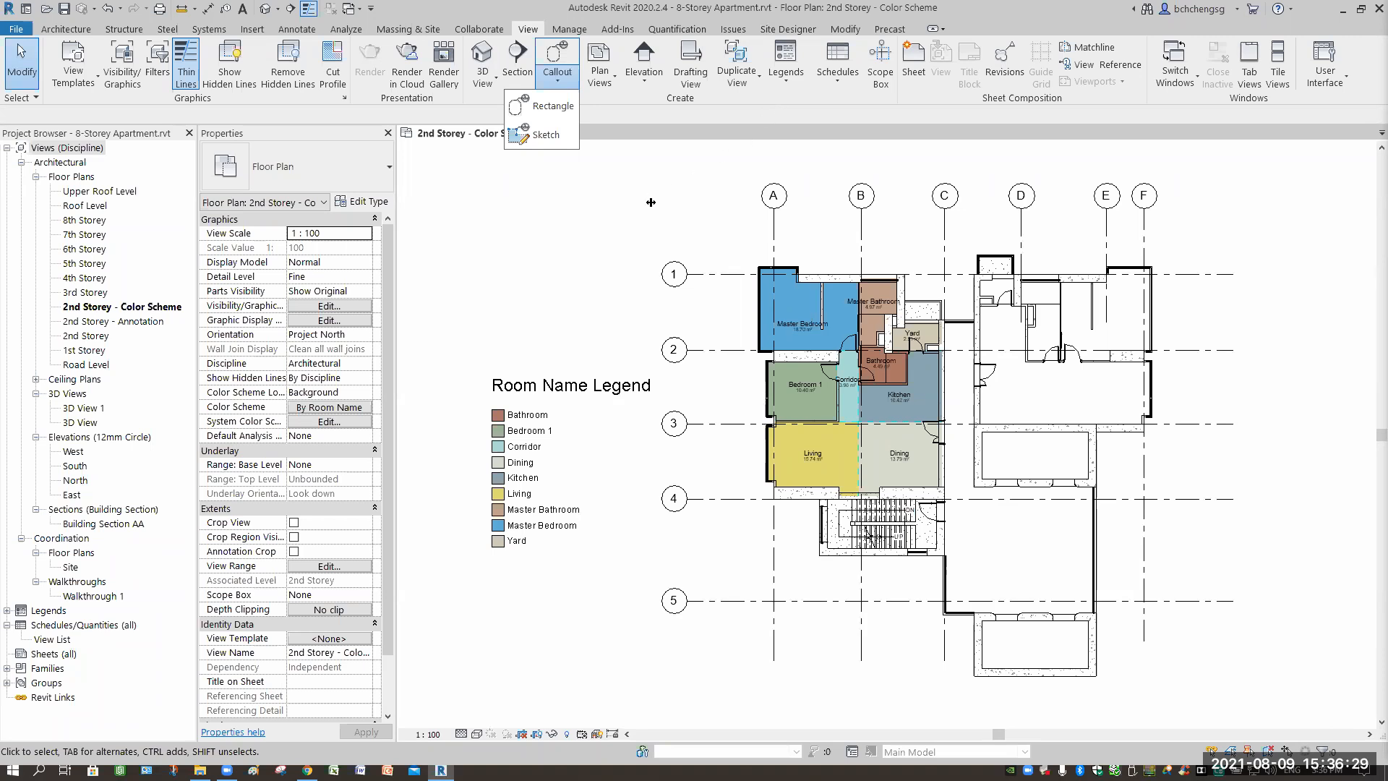
left_click(240, 469)
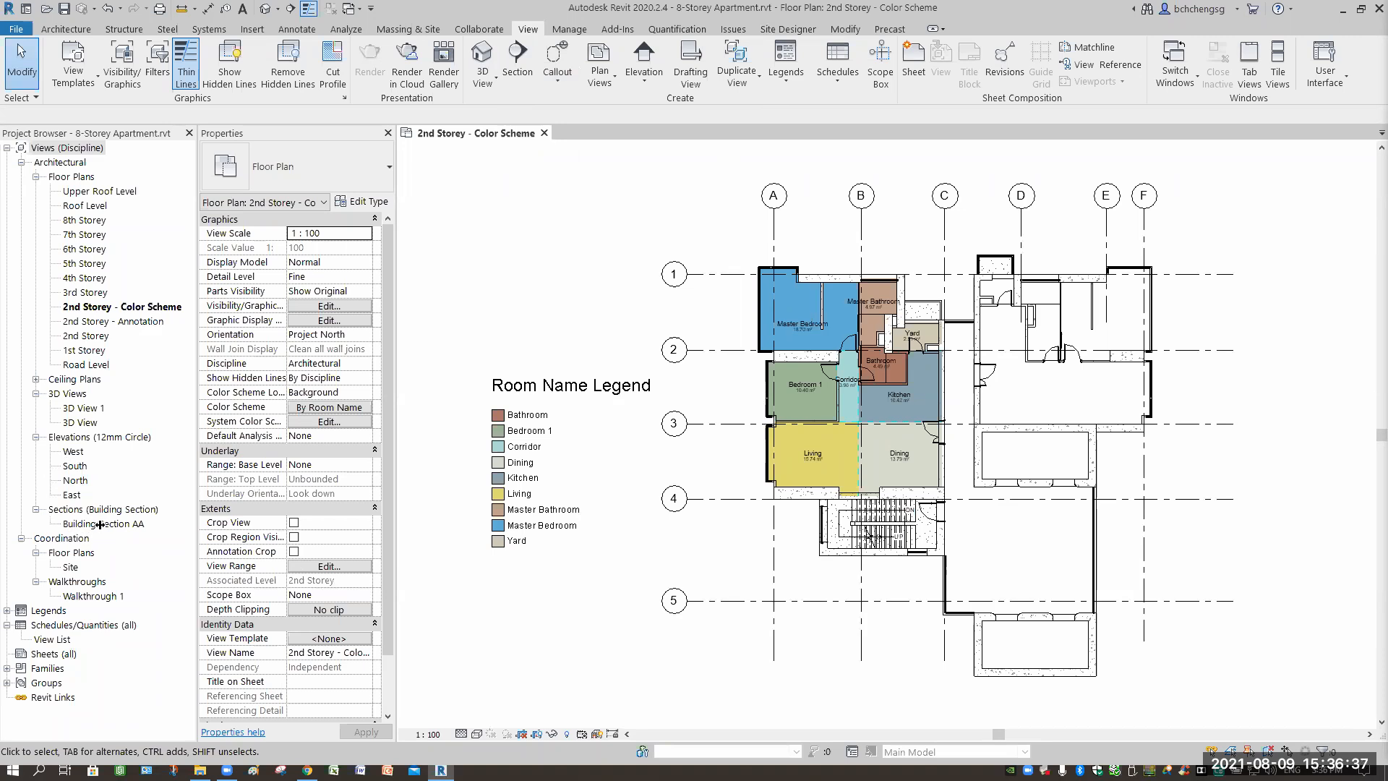
left_click(116, 321)
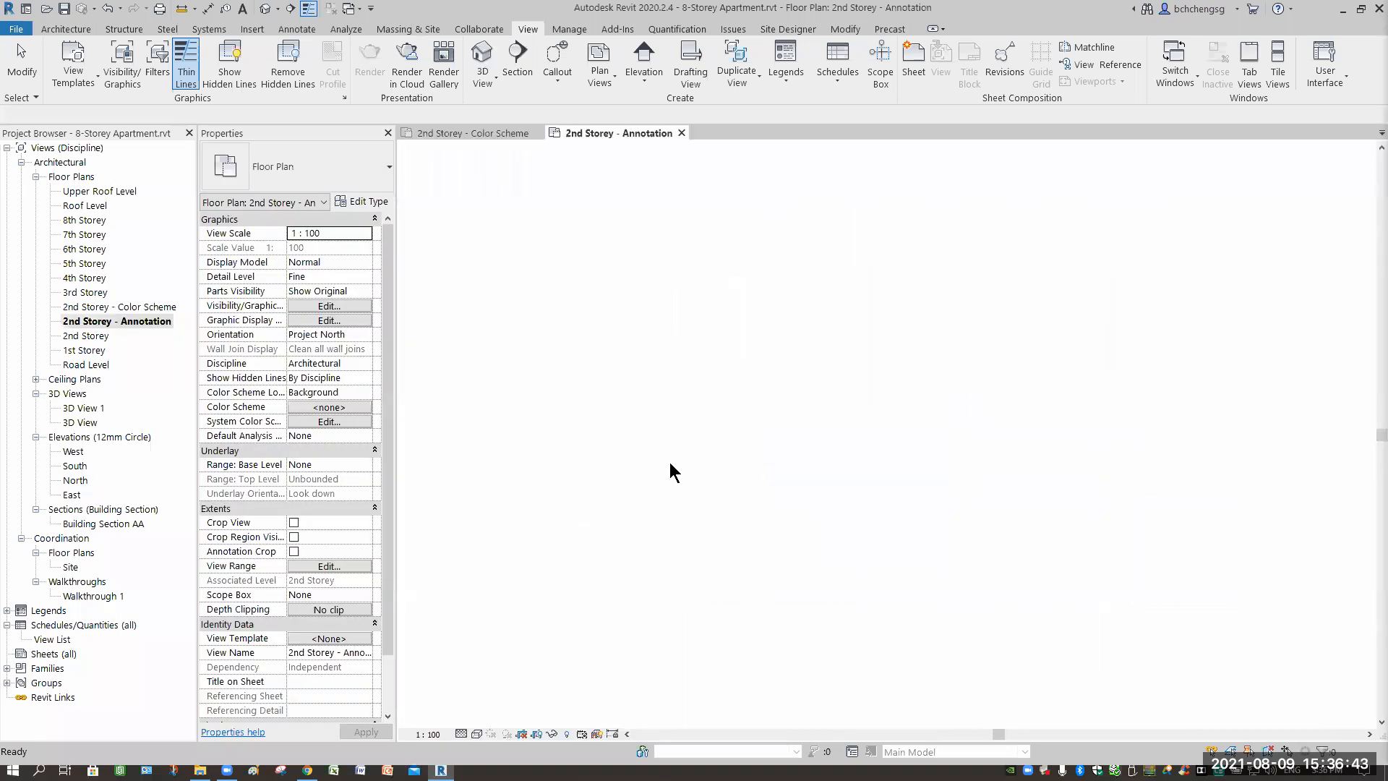
Look over the left apartment's layout, then open the plain 2nd Storey floor plan.
scroll(790, 282, "up", 2)
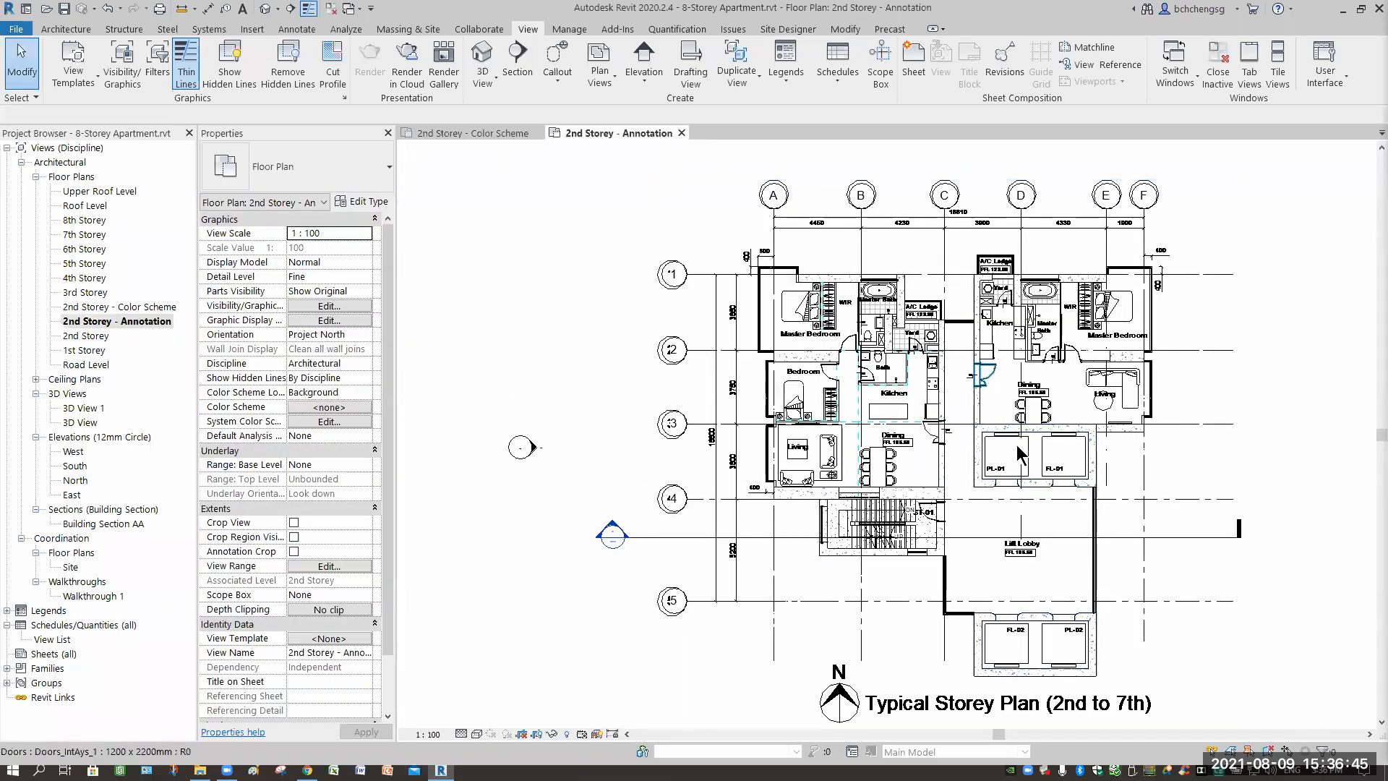
scroll(940, 524, "up", 1)
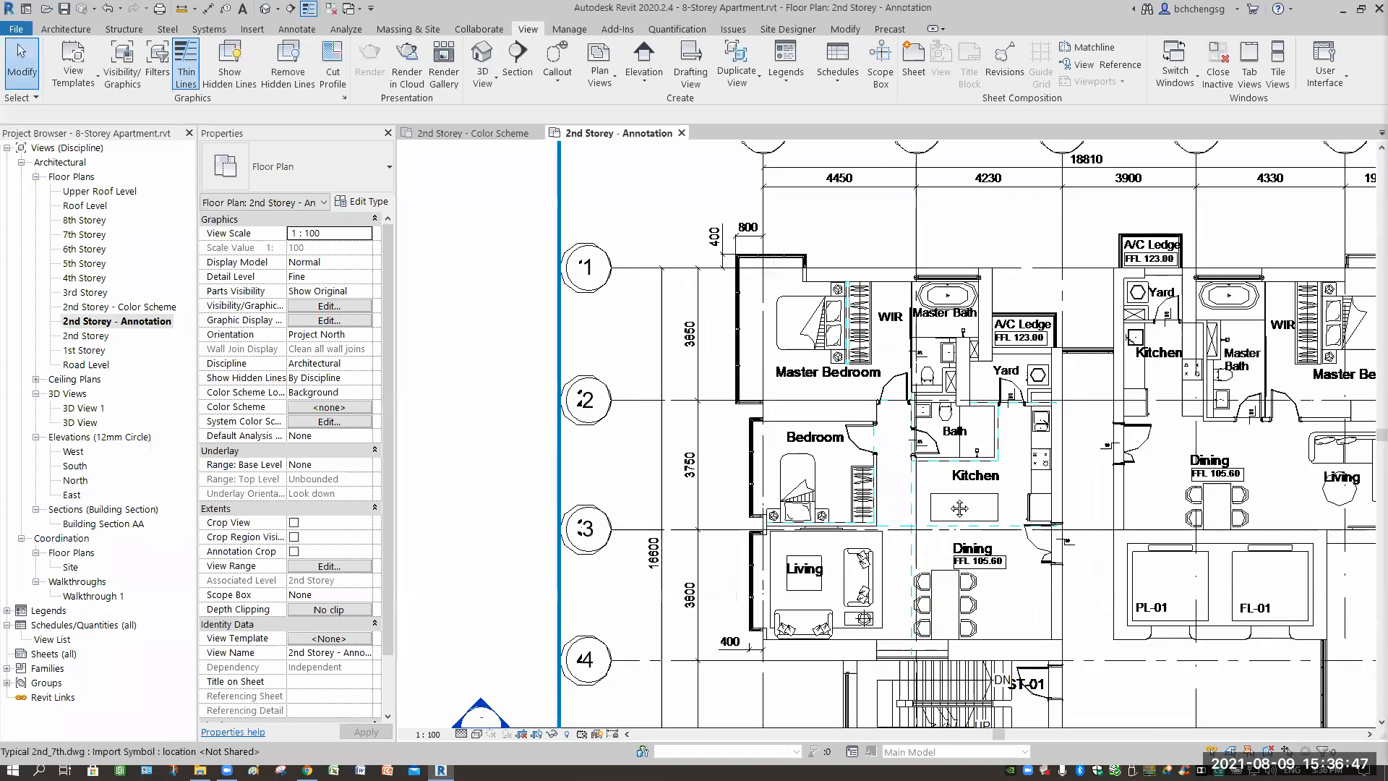
scroll(826, 521, "up", 2)
mouse_move(826, 520)
middle_mouse_down()
mouse_move(810, 506)
mouse_move(827, 467)
mouse_move(933, 403)
mouse_move(850, 411)
mouse_move(896, 397)
mouse_move(849, 393)
mouse_move(830, 511)
mouse_move(898, 406)
mouse_move(925, 392)
middle_mouse_up()
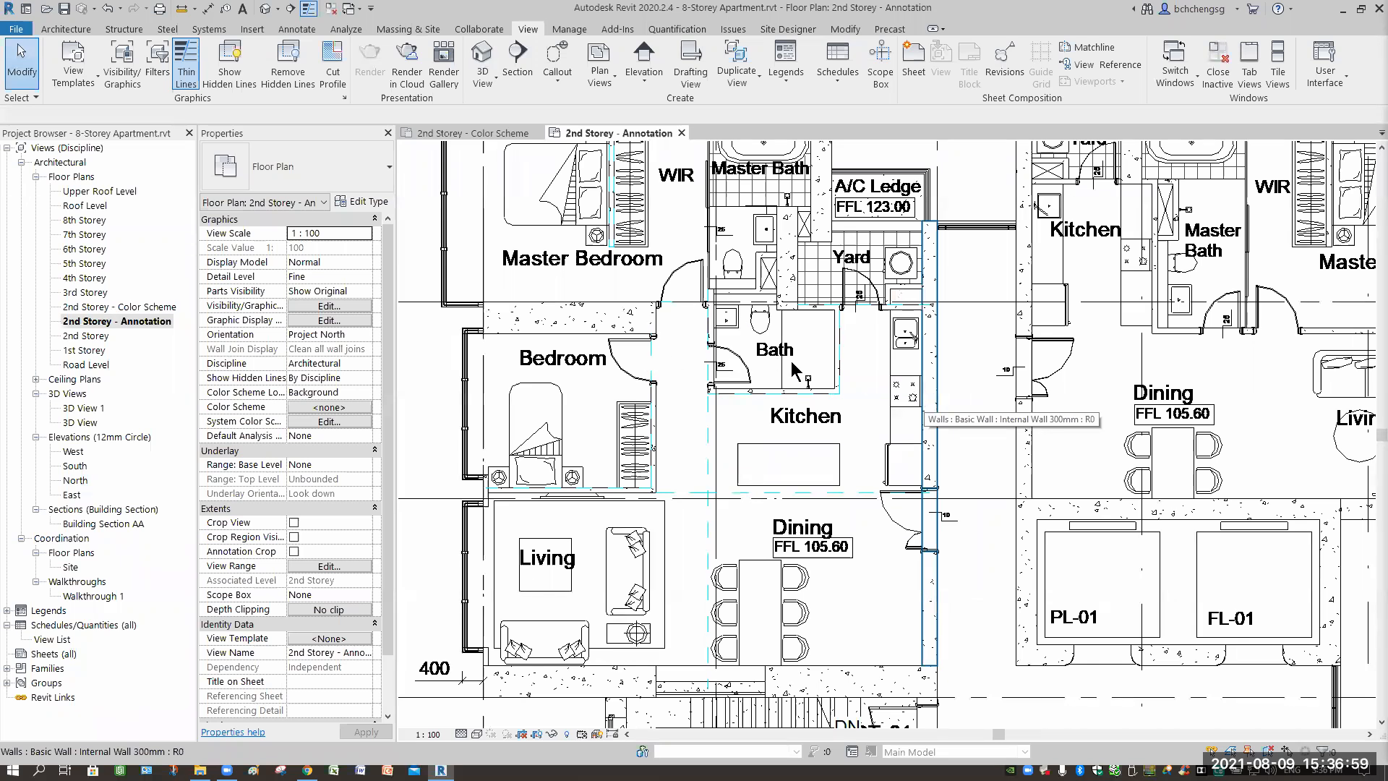
scroll(830, 383, "down", 1)
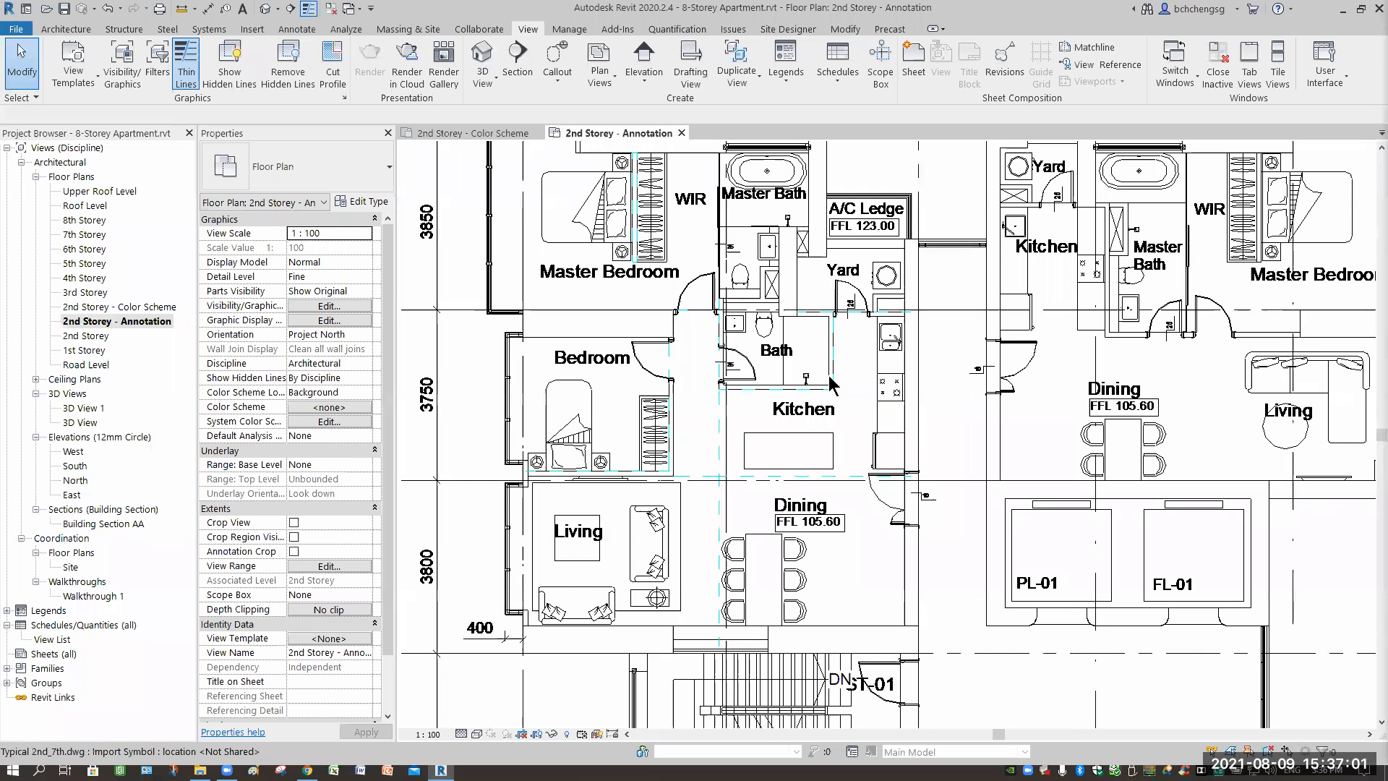
scroll(830, 383, "down", 2)
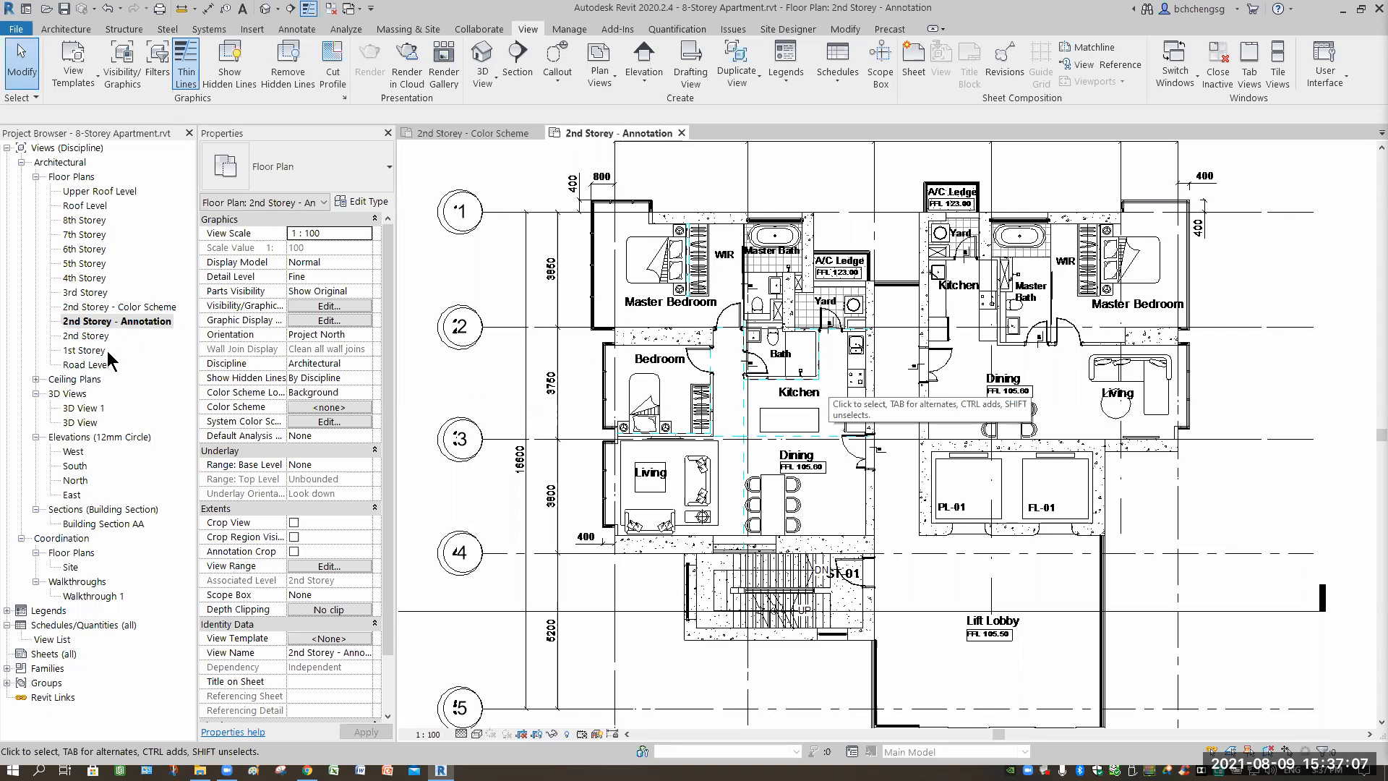
left_click(93, 337)
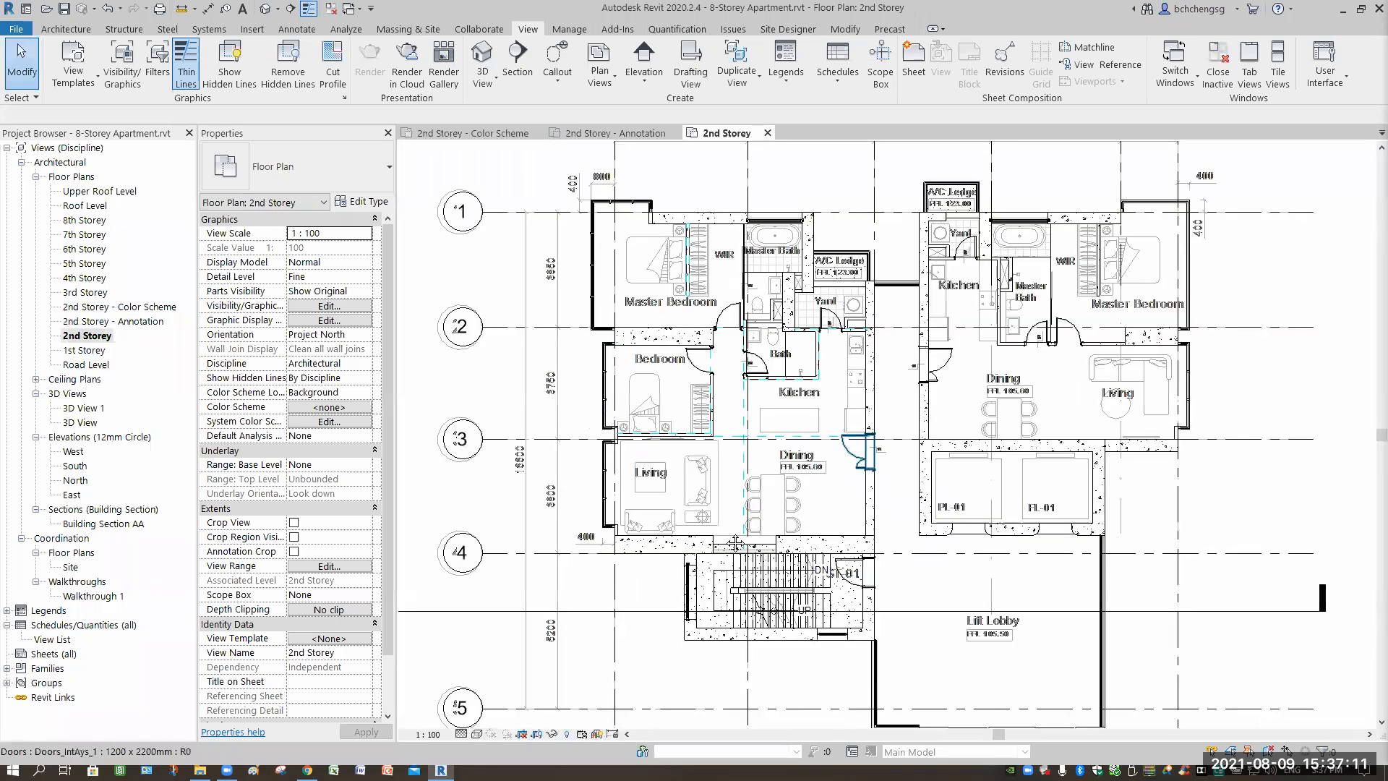
Pan and zoom the 2nd Storey plan toward the door beside the dining area.
middle_click_drag(738, 574, 530, 482)
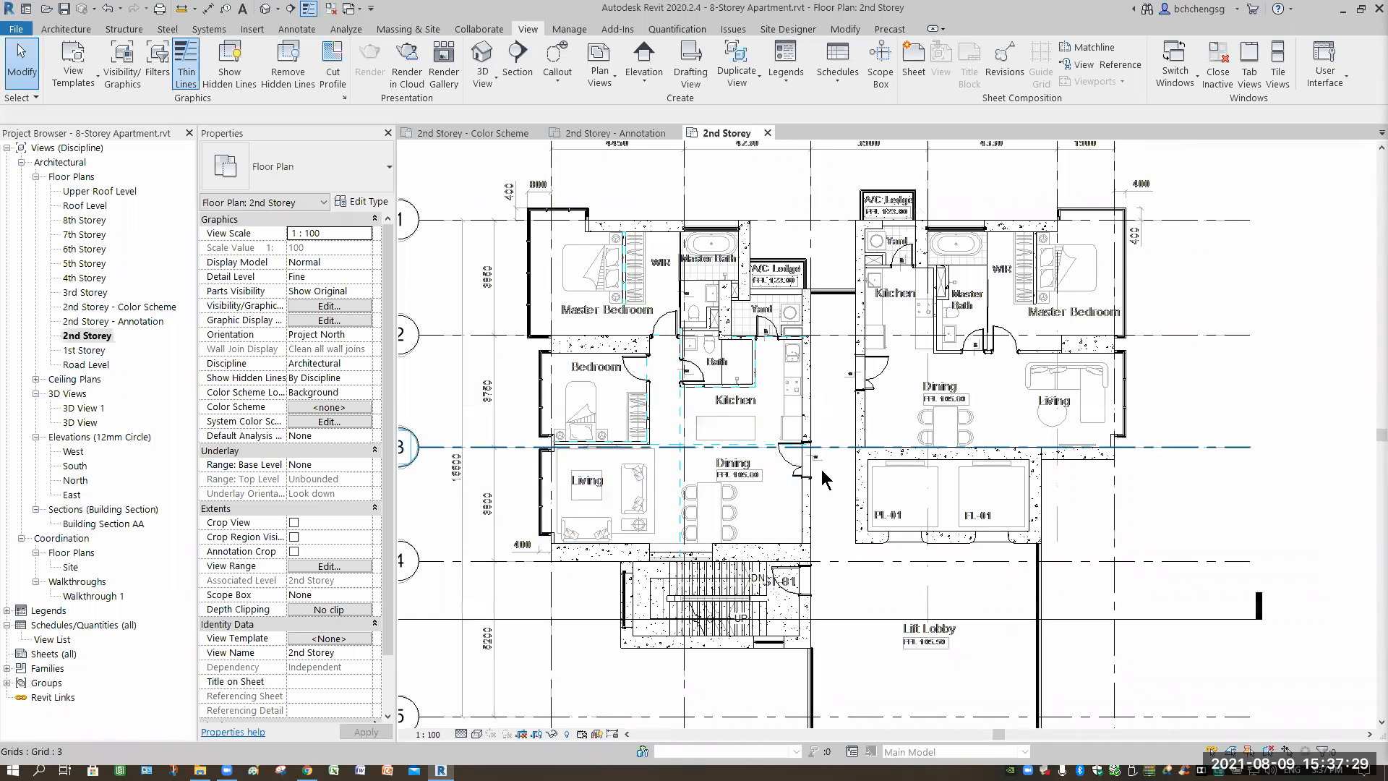
scroll(815, 467, "up", 6)
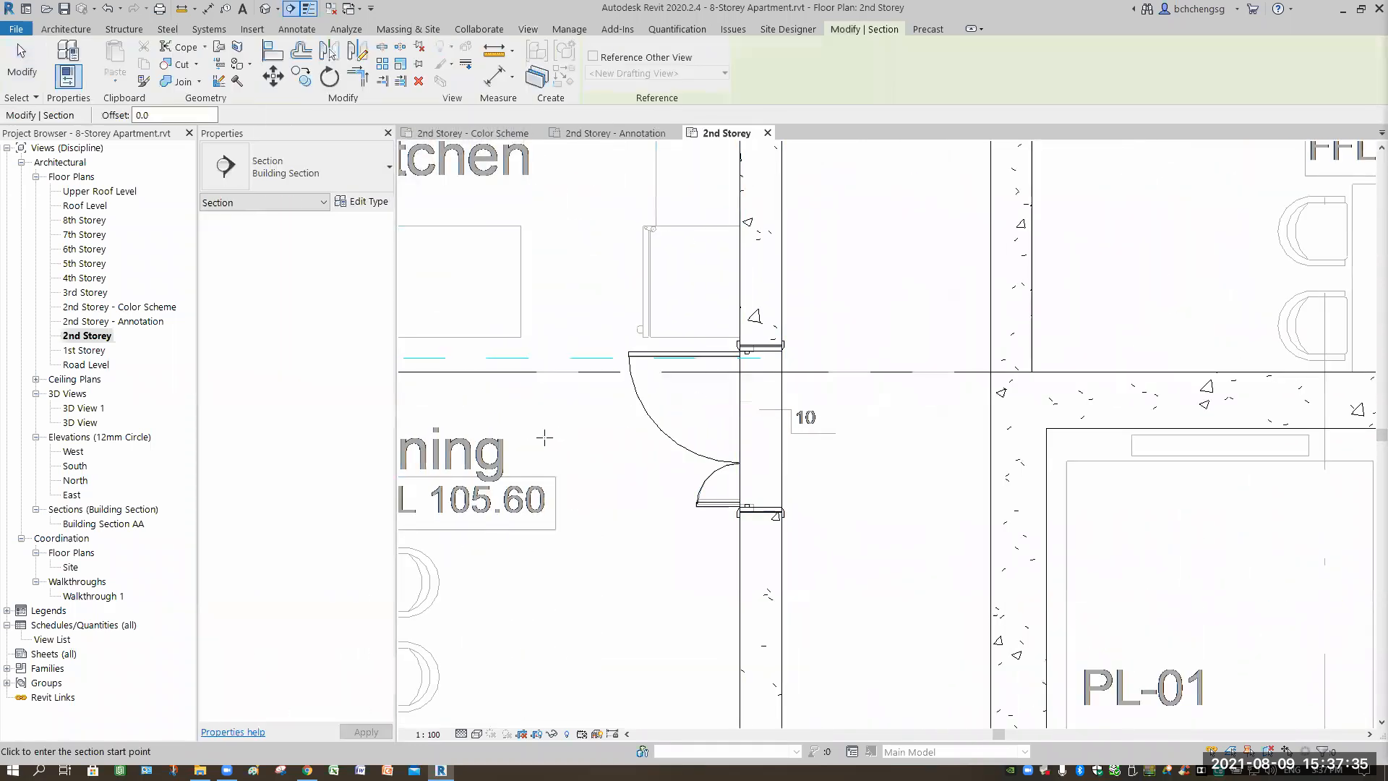
Draw Section 1 across the dining-area door and trim its width and depth close to the door.
left_click(550, 441)
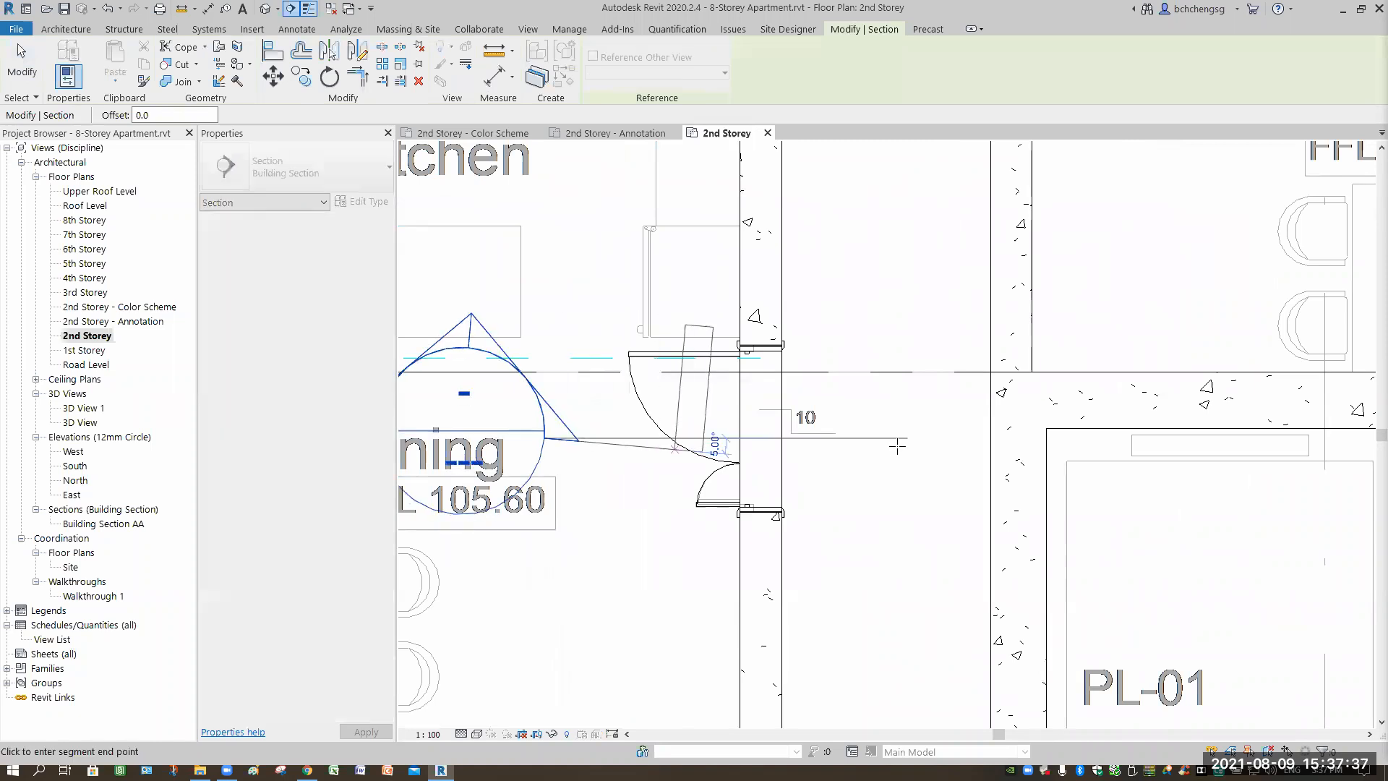
left_click(898, 441)
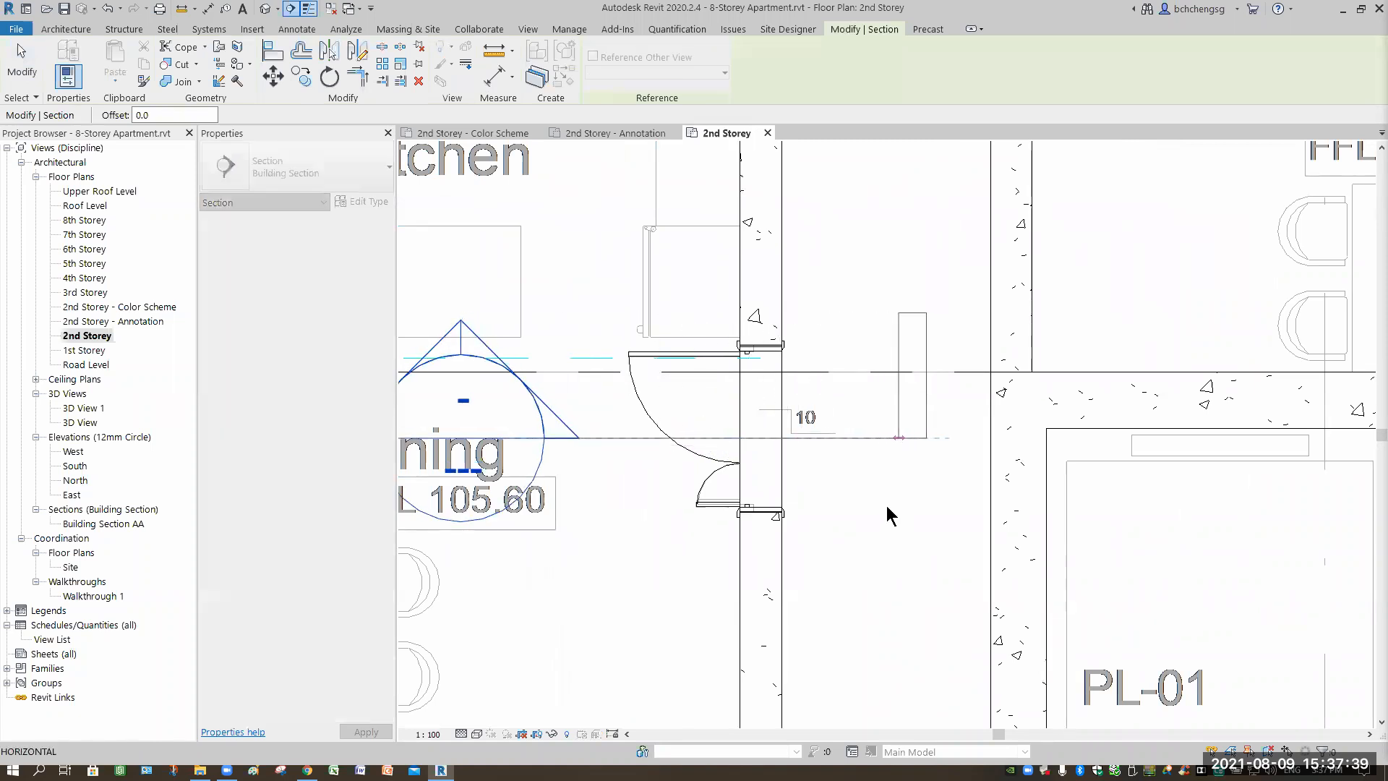
scroll(882, 514, "down", 2)
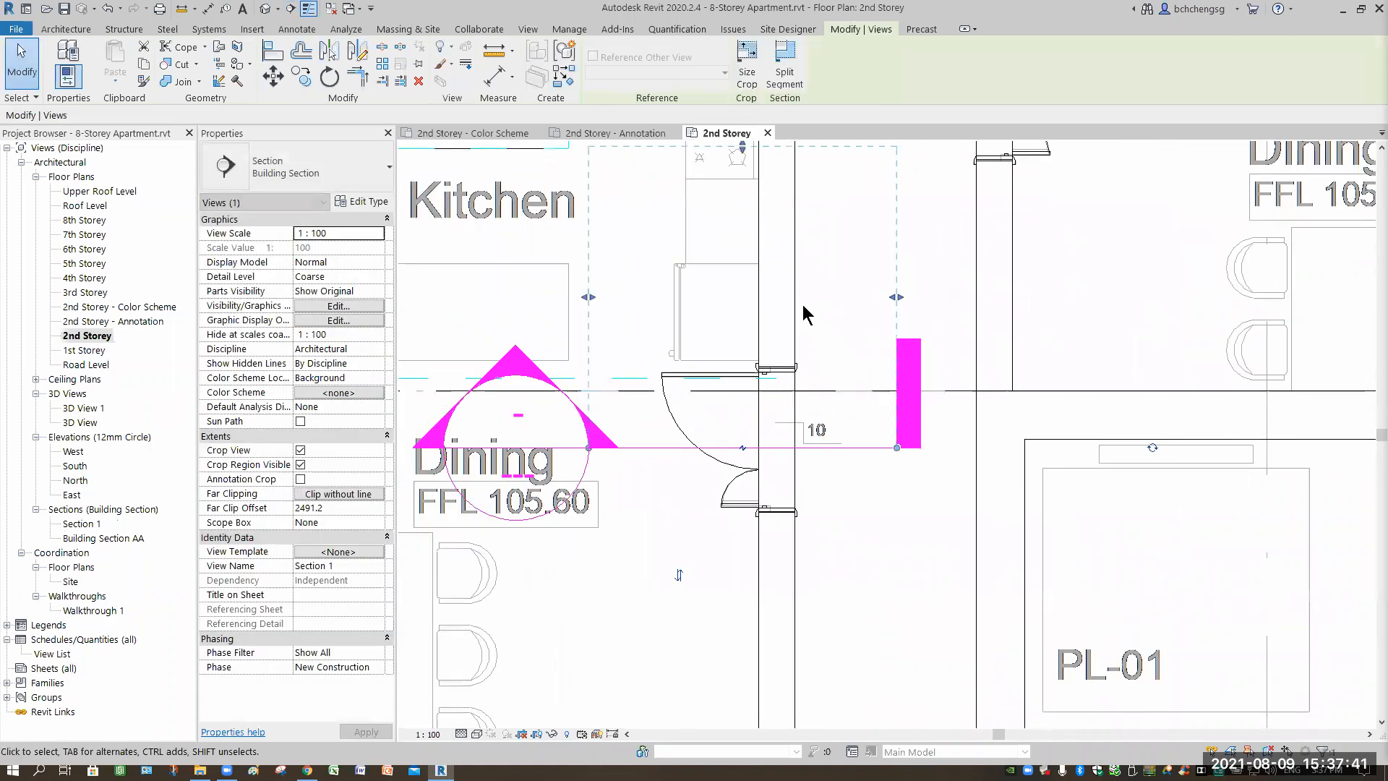
scroll(802, 359, "down", 2)
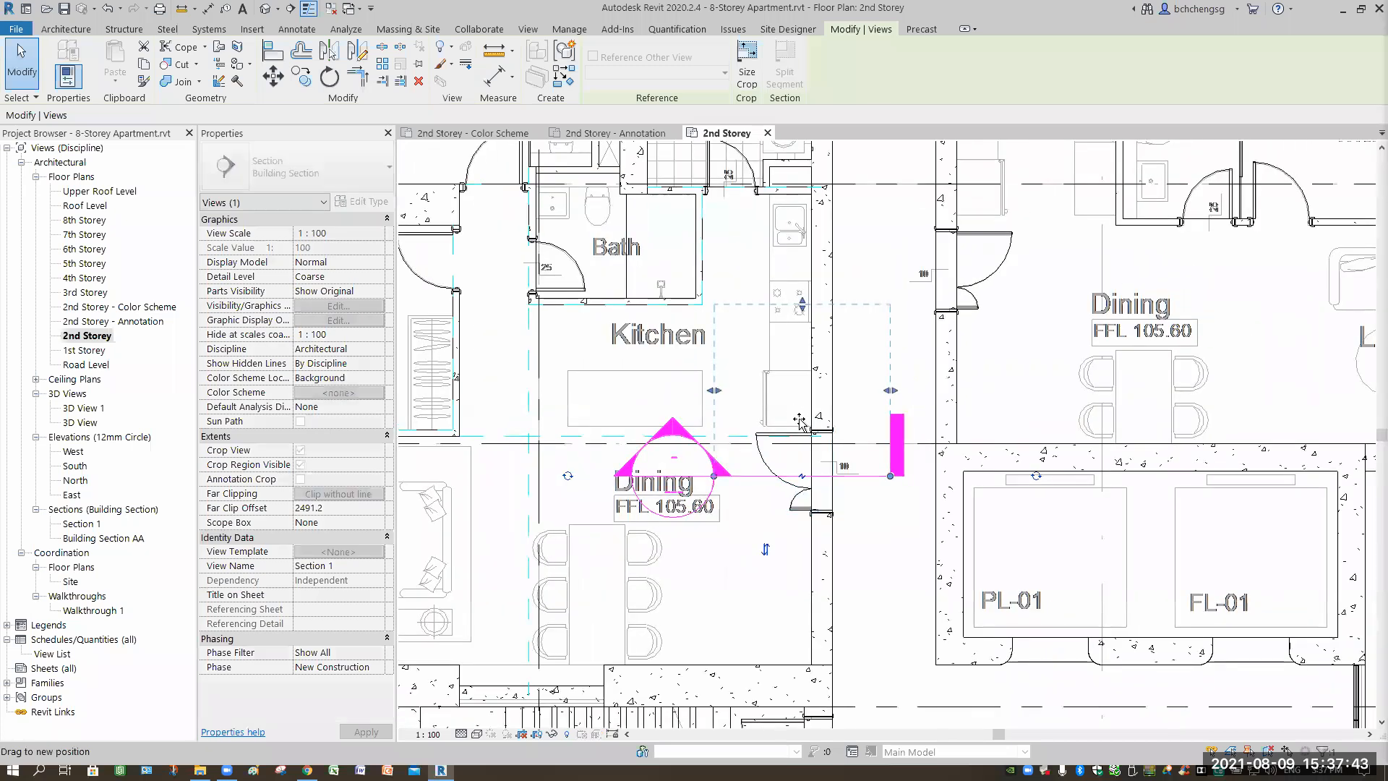
left_click_drag(799, 420, 801, 418)
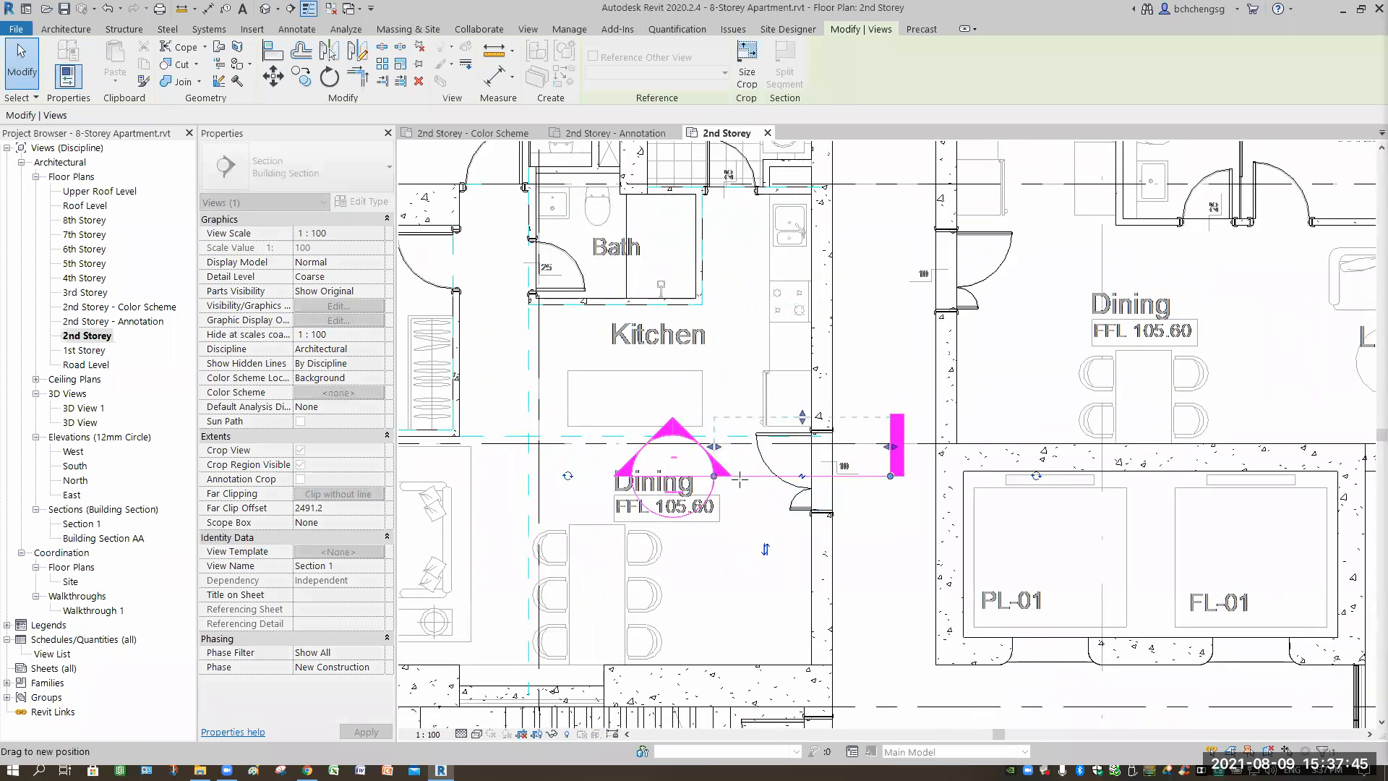
left_click_drag(714, 476, 677, 475)
left_click_drag(889, 448, 884, 446)
left_click_drag(679, 475, 679, 476)
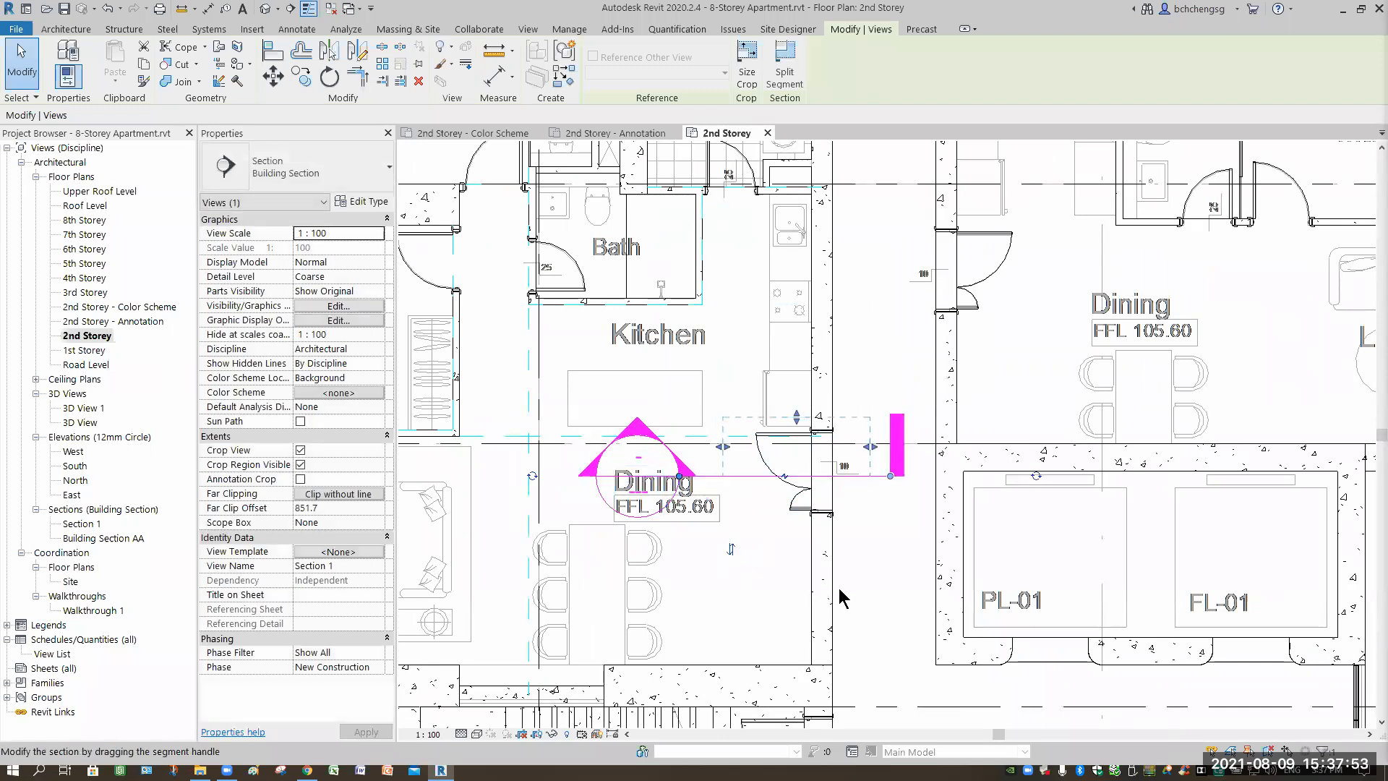
Centre the apartment plan and set the plan's view scale to 1:50.
scroll(839, 588, "down", 4)
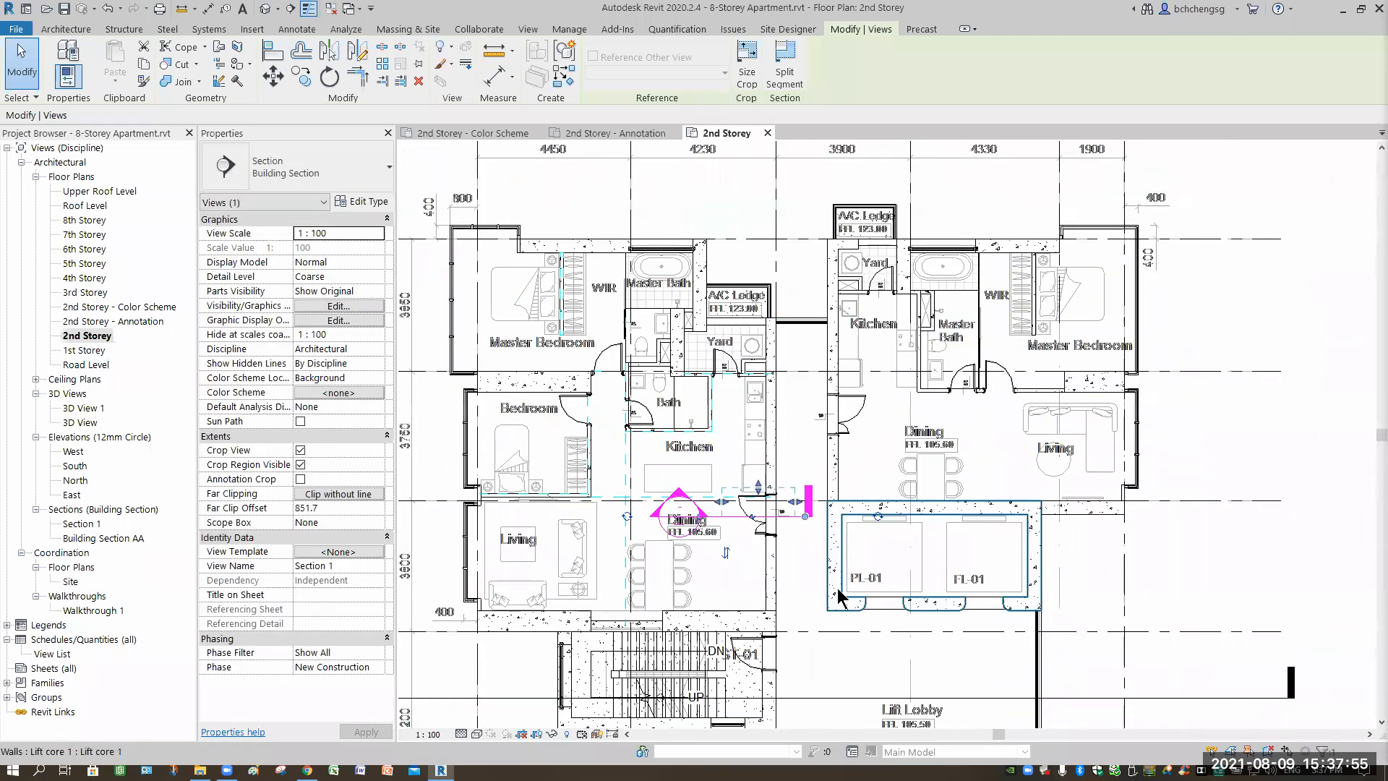
middle_click_drag(636, 642, 725, 633)
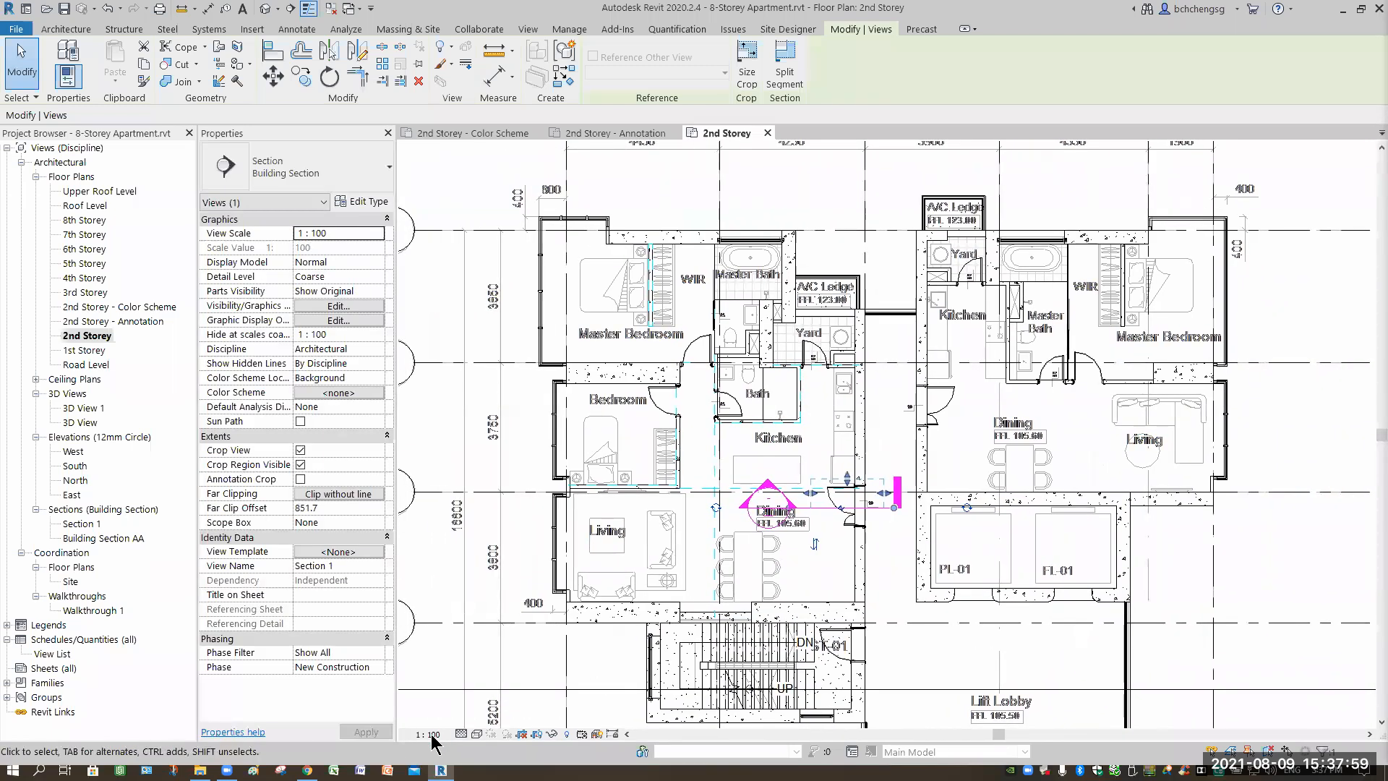
left_click(431, 735)
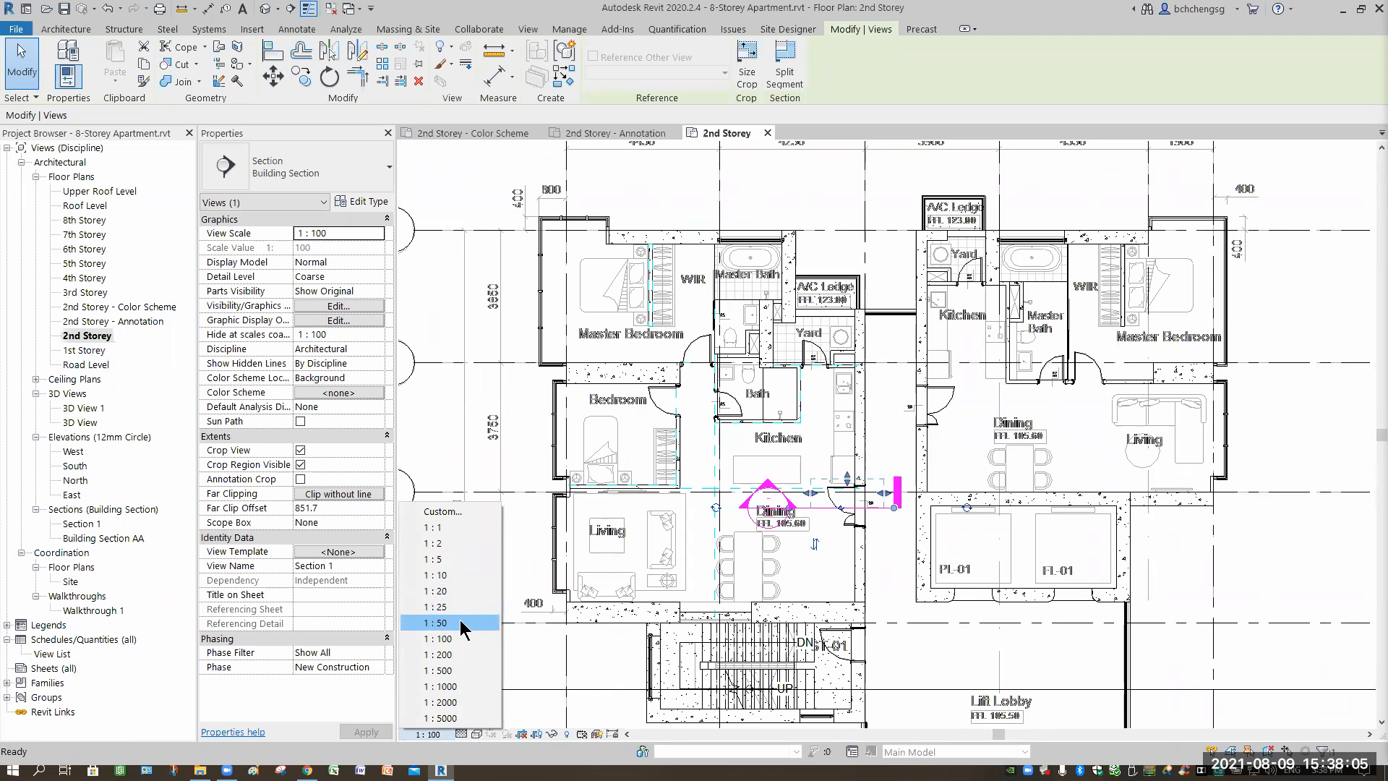
left_click(460, 622)
Drag Section 1's left end leftward past the Living room.
key("Escape")
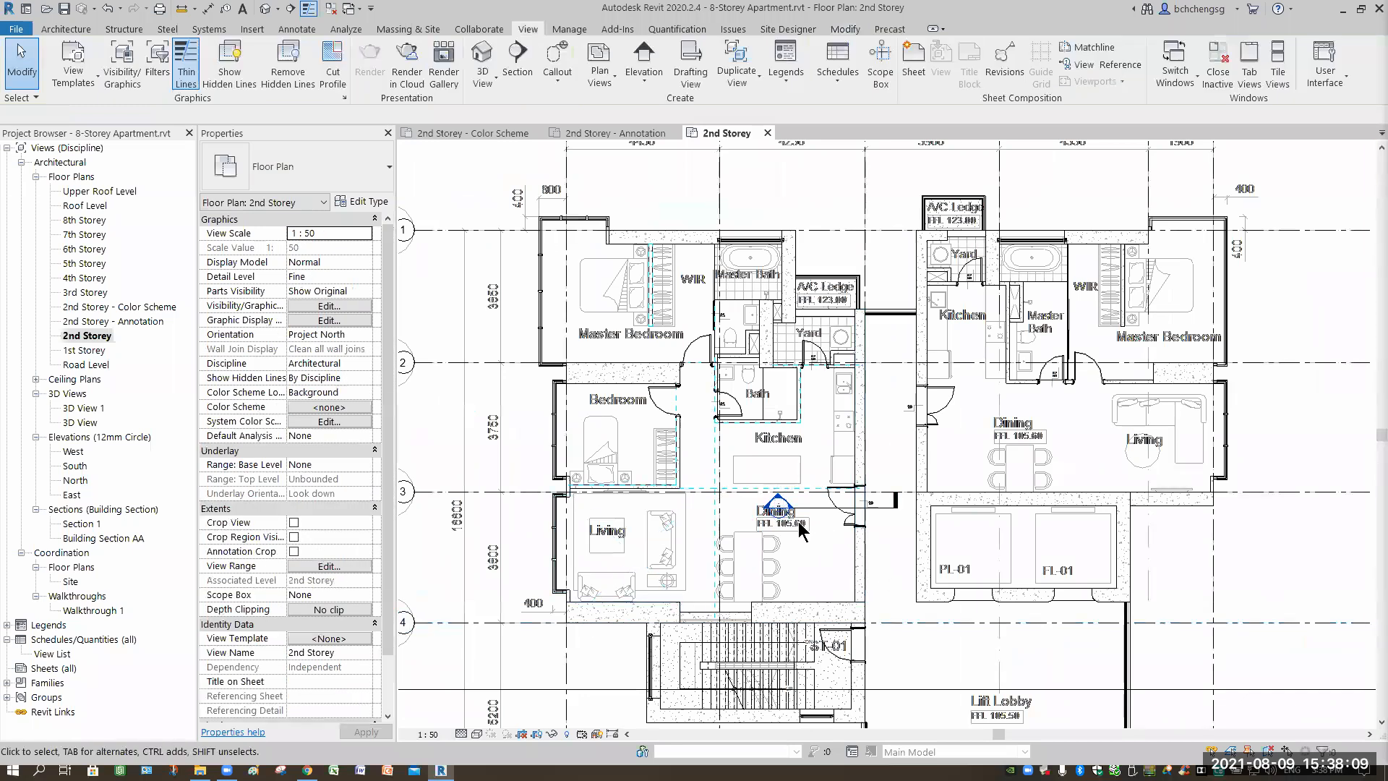
scroll(795, 525, "up", 5)
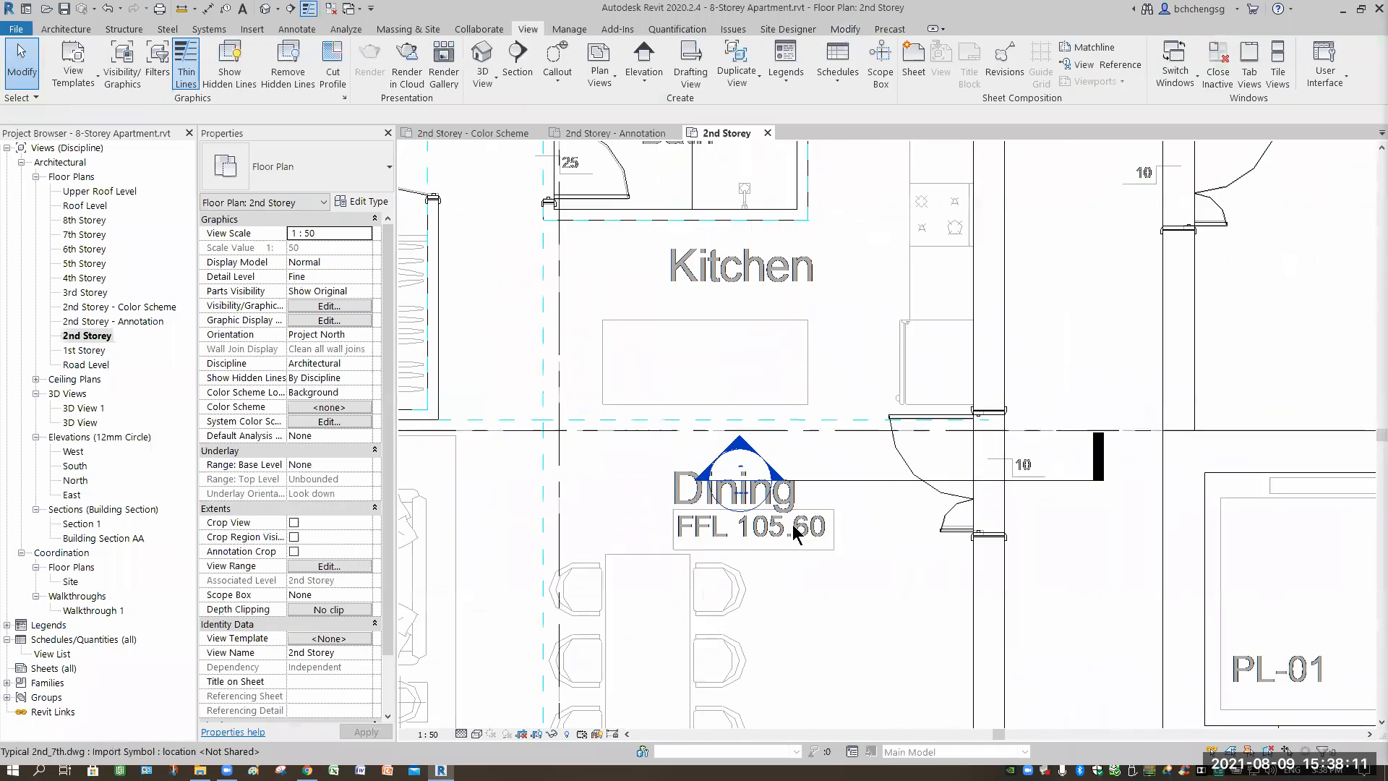
scroll(830, 561, "up", 2)
scroll(852, 556, "down", 2)
scroll(850, 547, "down", 3)
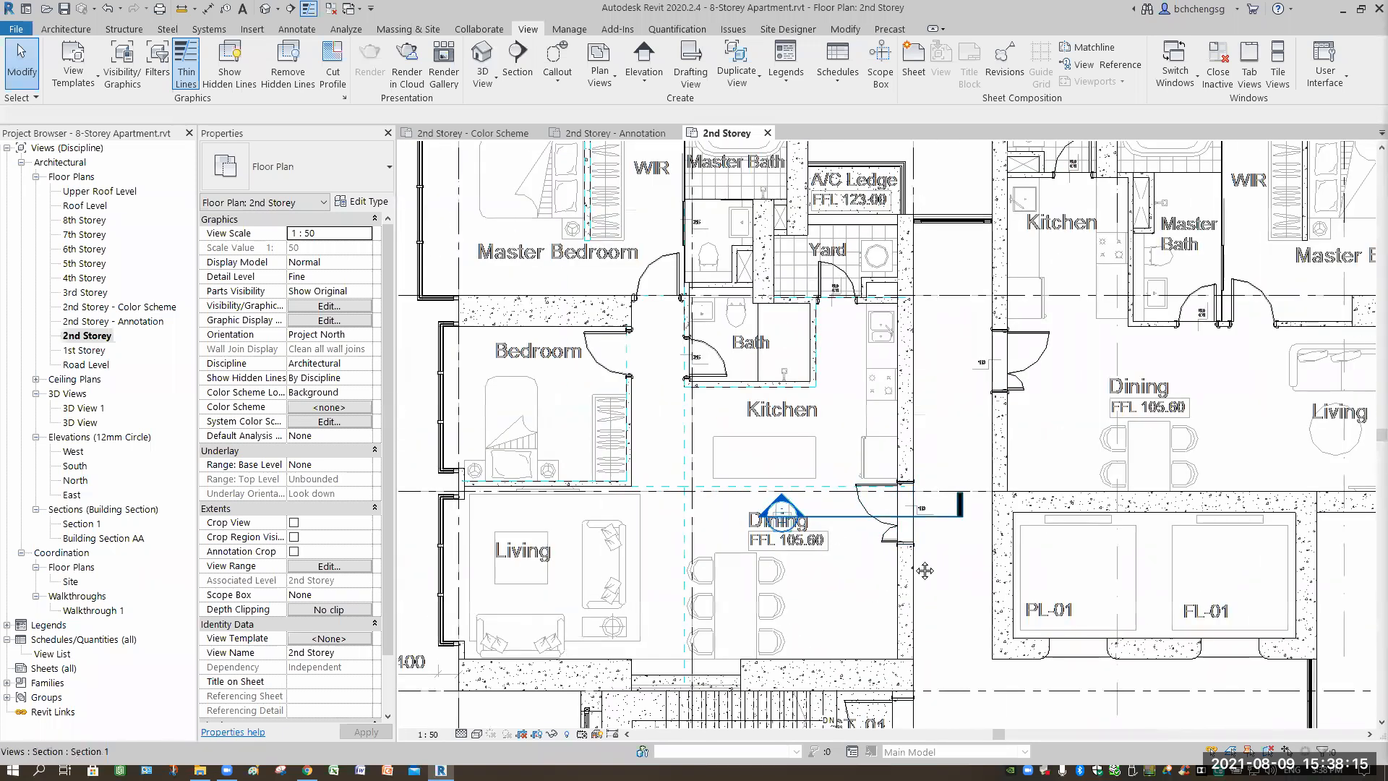
left_click(940, 515)
middle_click_drag(940, 605, 1041, 566)
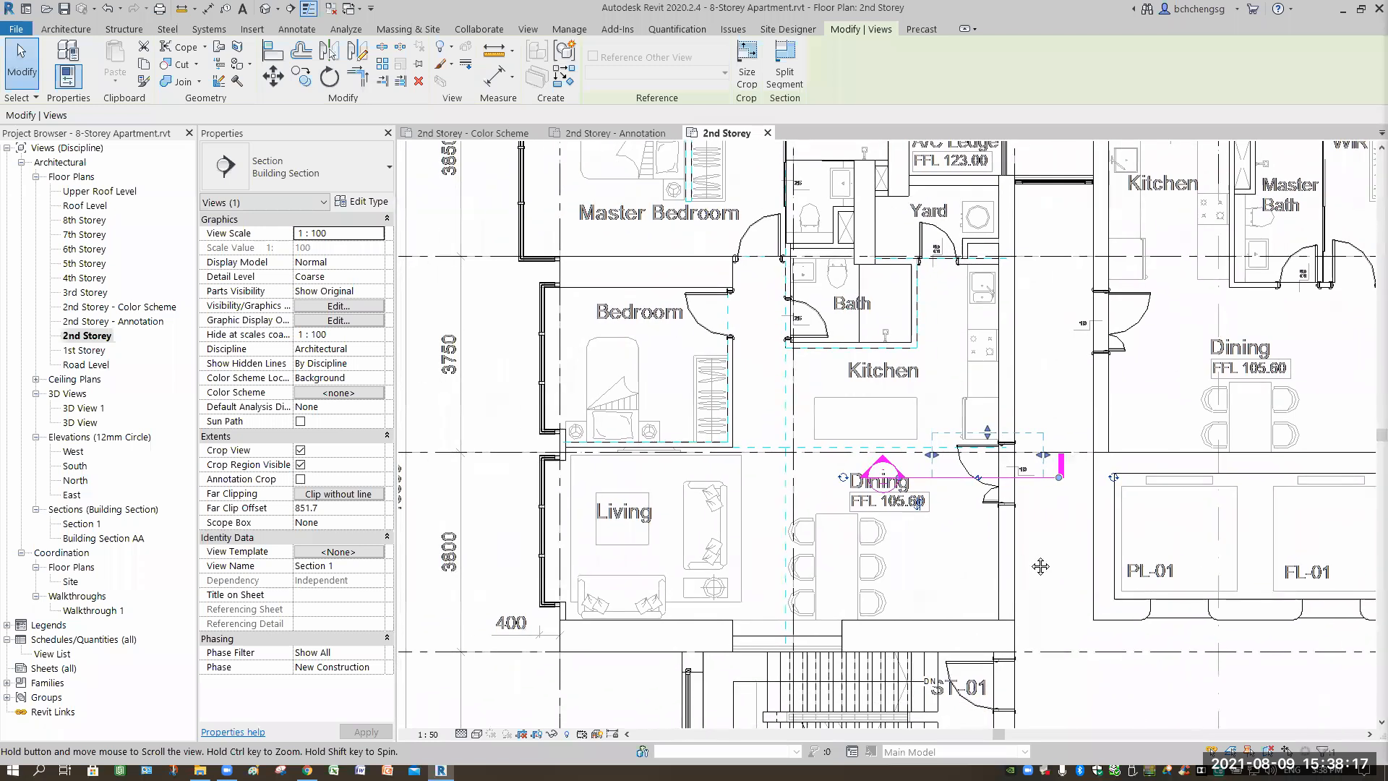
middle_click_drag(833, 488, 929, 489)
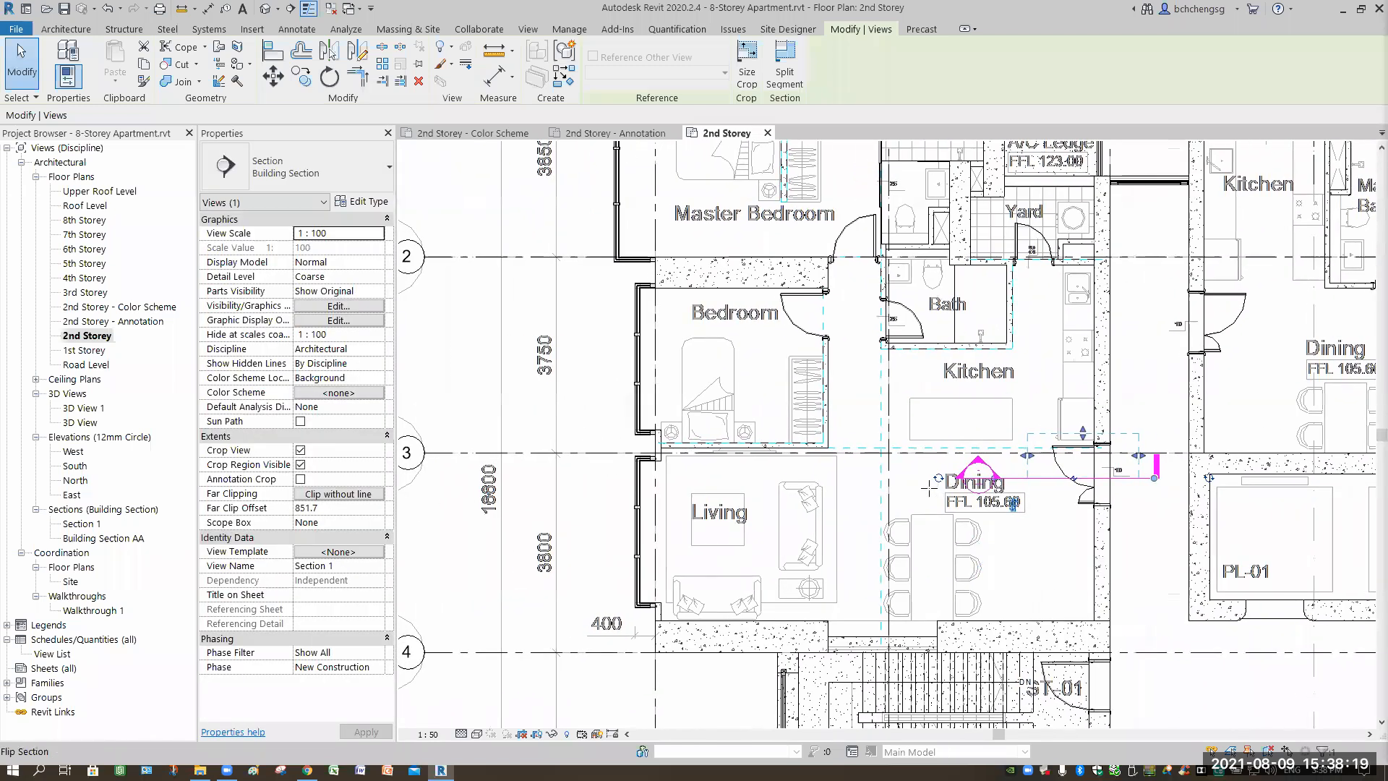
left_click_drag(969, 479, 535, 499)
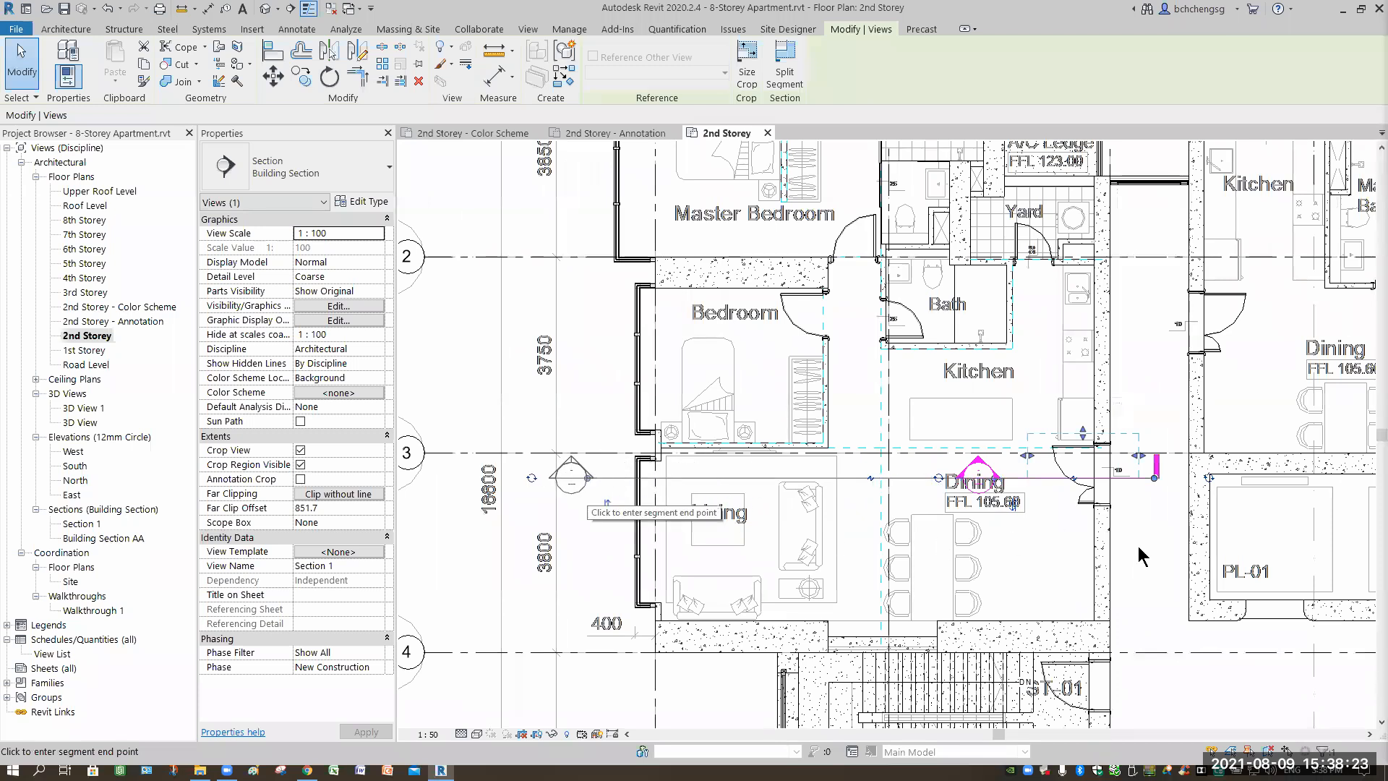
Turn Section 1's left head into a tail and adjust the gap in its line.
left_click(1014, 462)
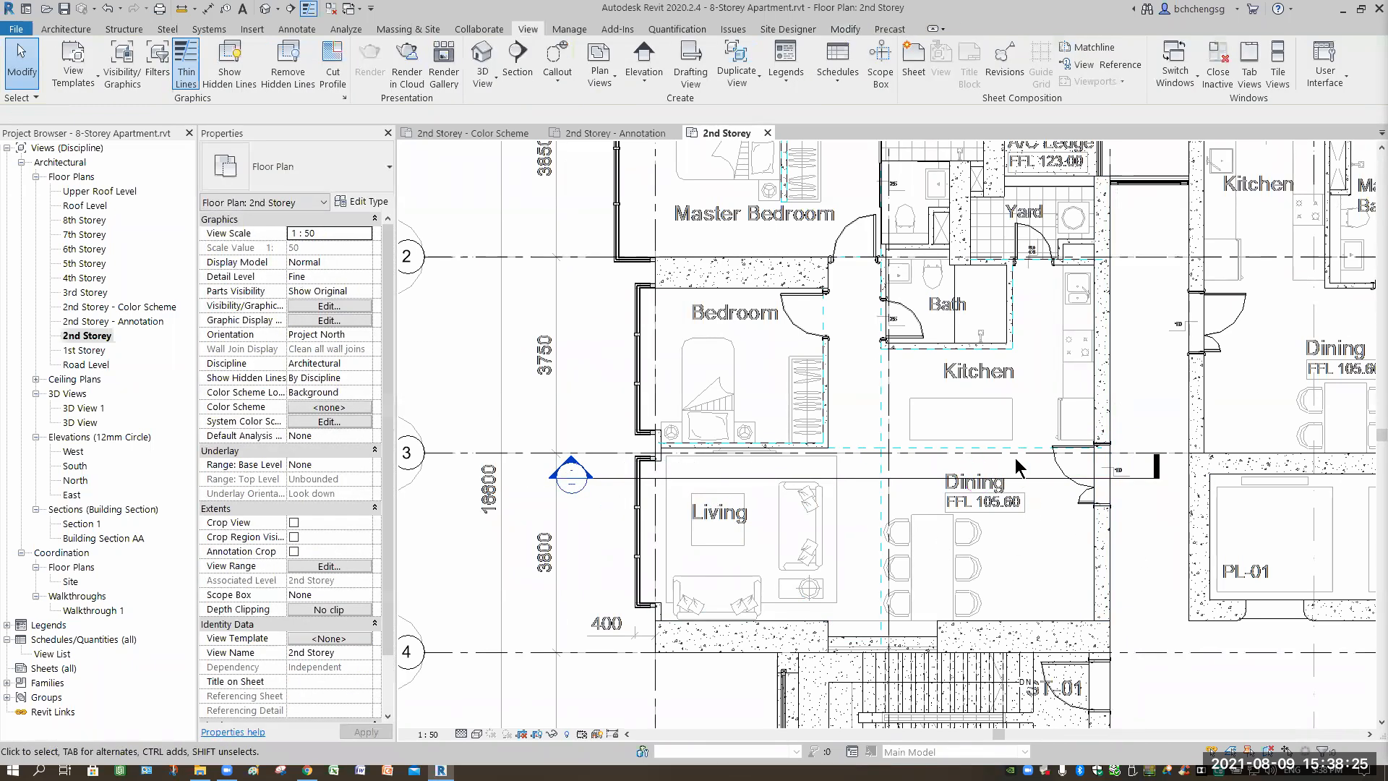
scroll(1015, 459, "up", 2)
left_click(992, 438)
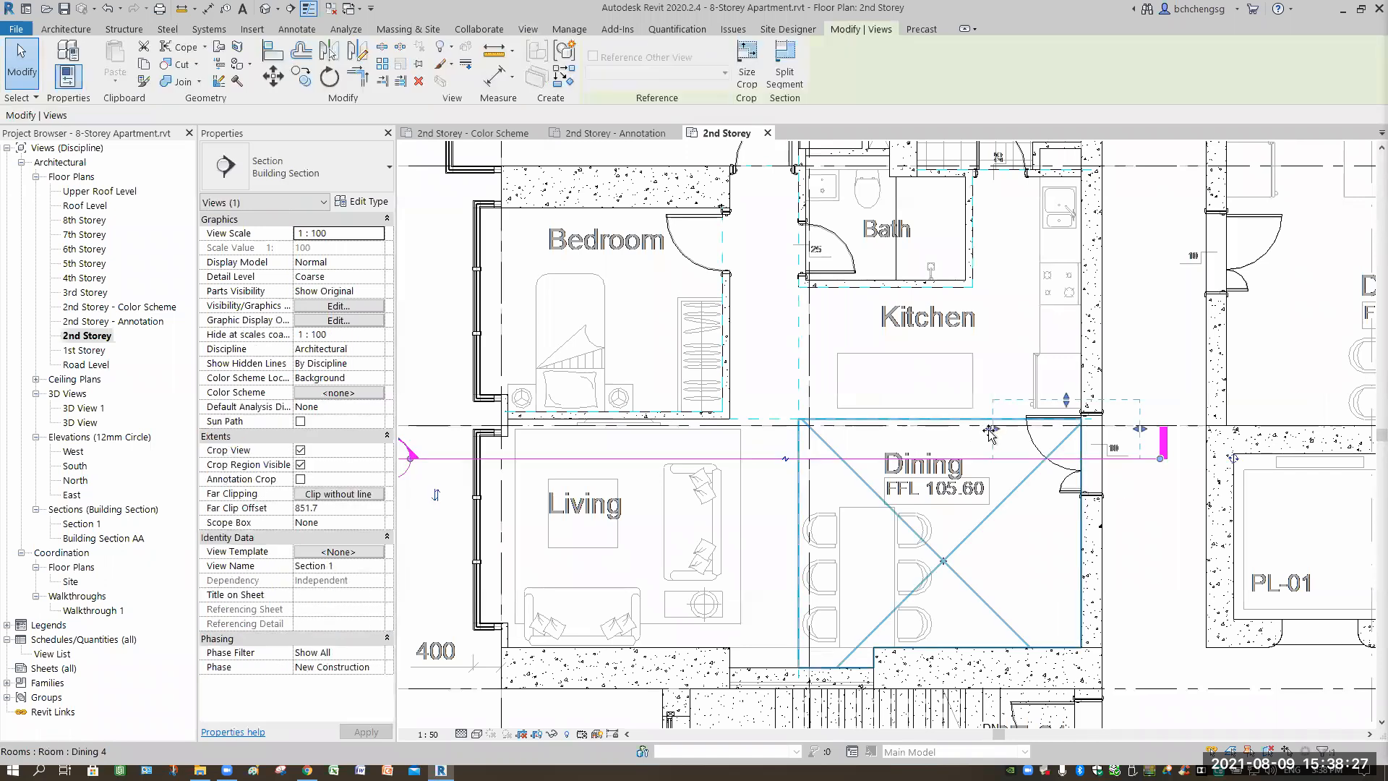
left_click_drag(994, 433, 995, 431)
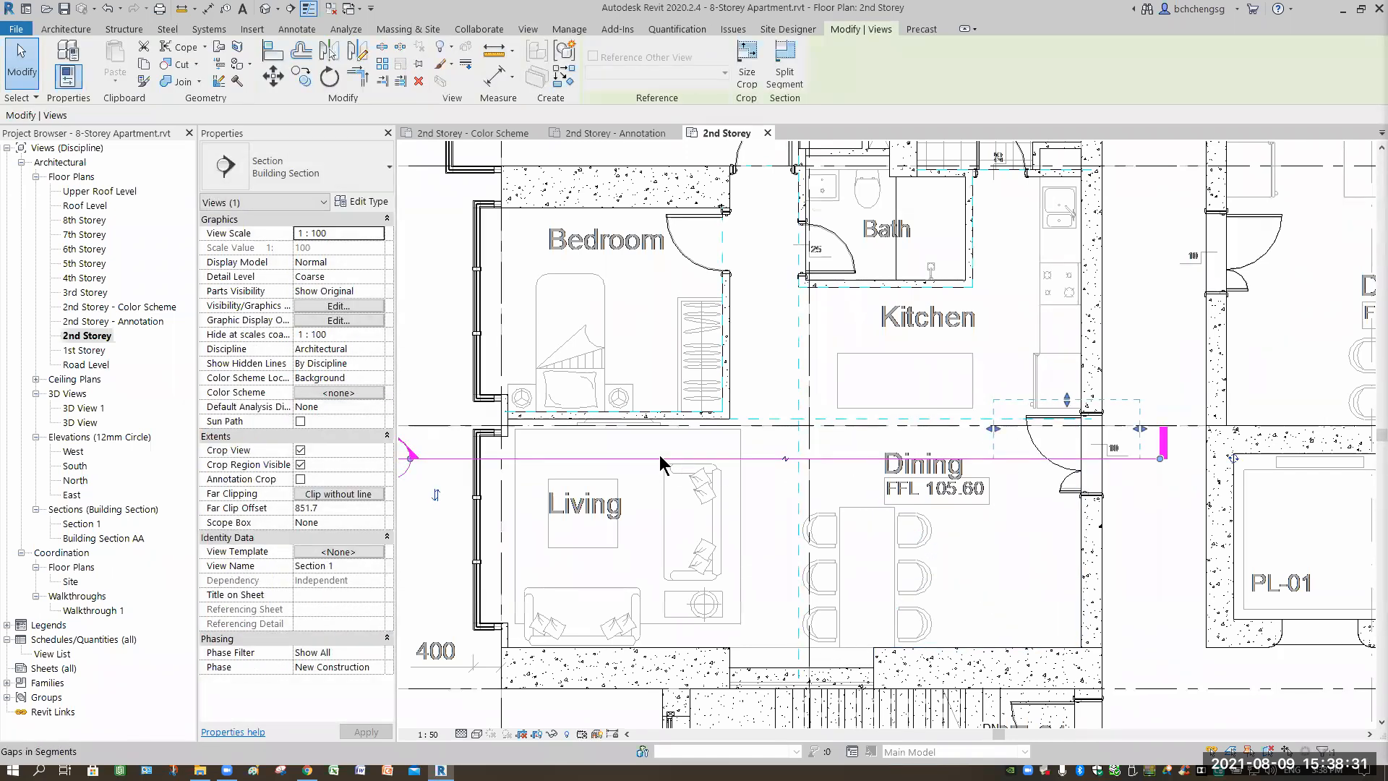
left_click_drag(450, 461, 1053, 457)
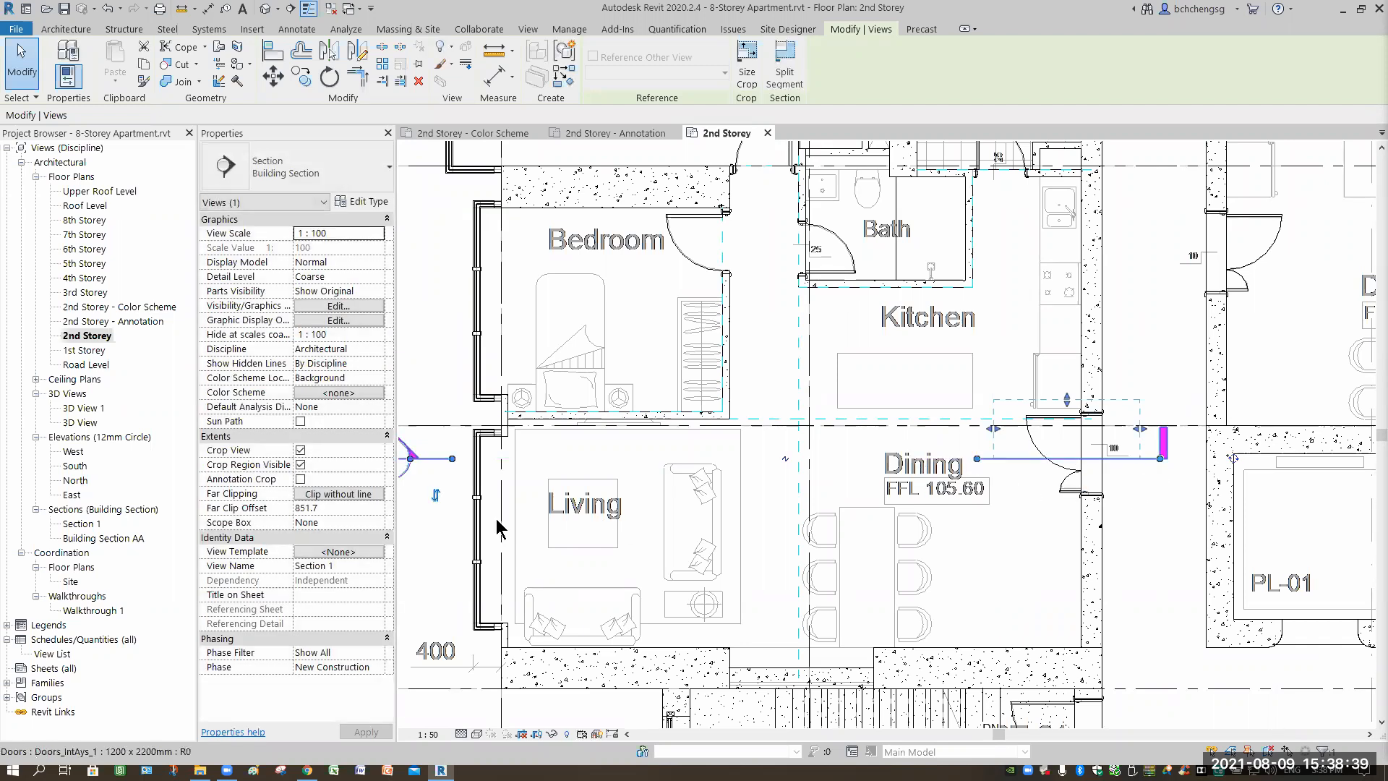
middle_click_drag(531, 473, 695, 496)
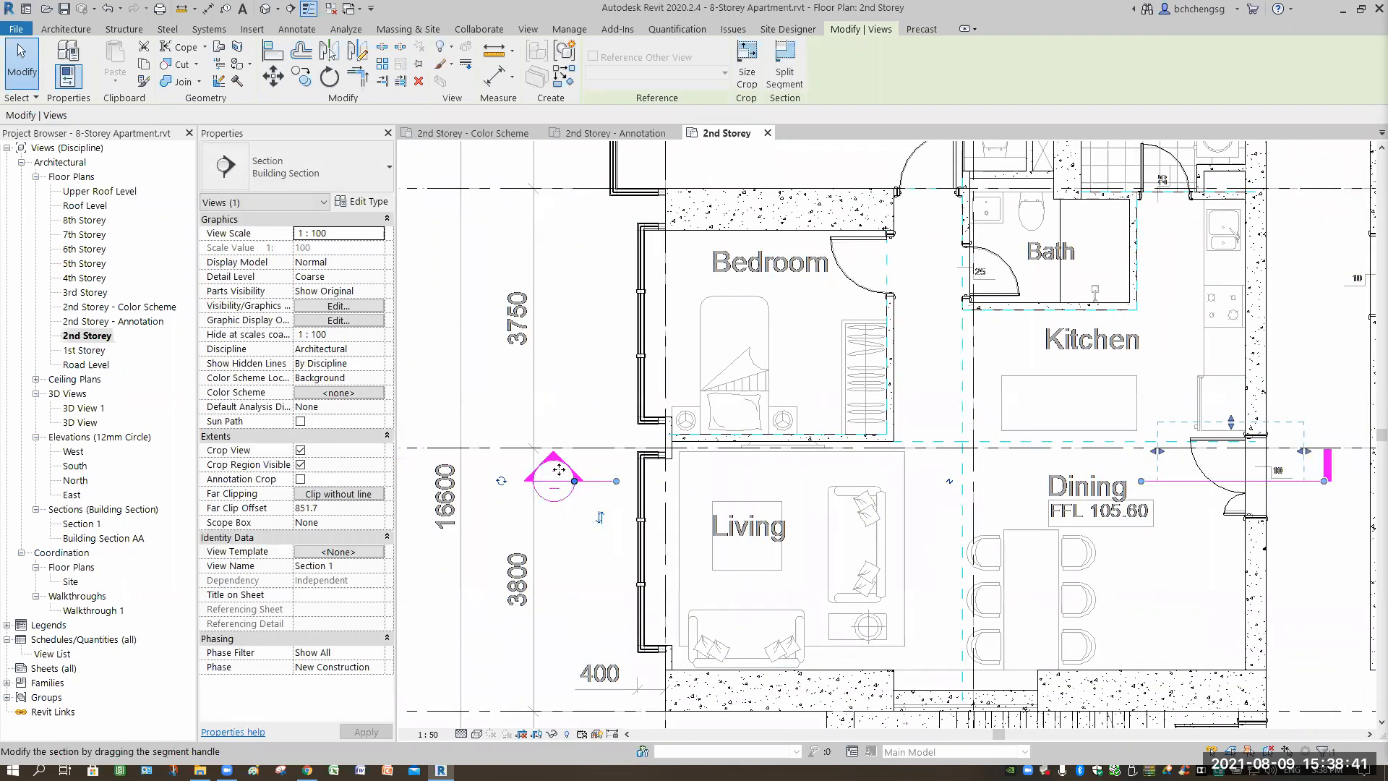
left_click(501, 481)
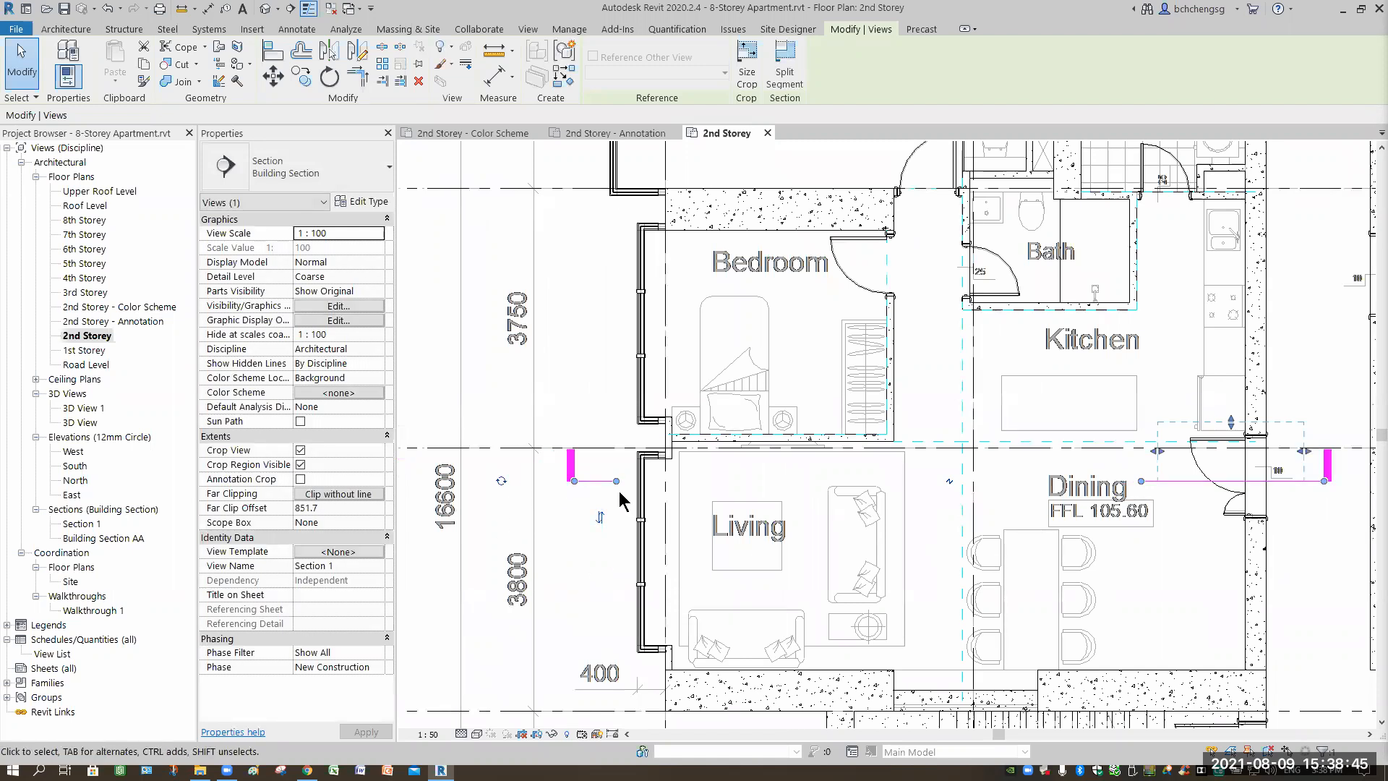
left_click(949, 481)
Pull the section's left end back to Dining and make the right end a section head.
left_click_drag(576, 481, 1138, 504)
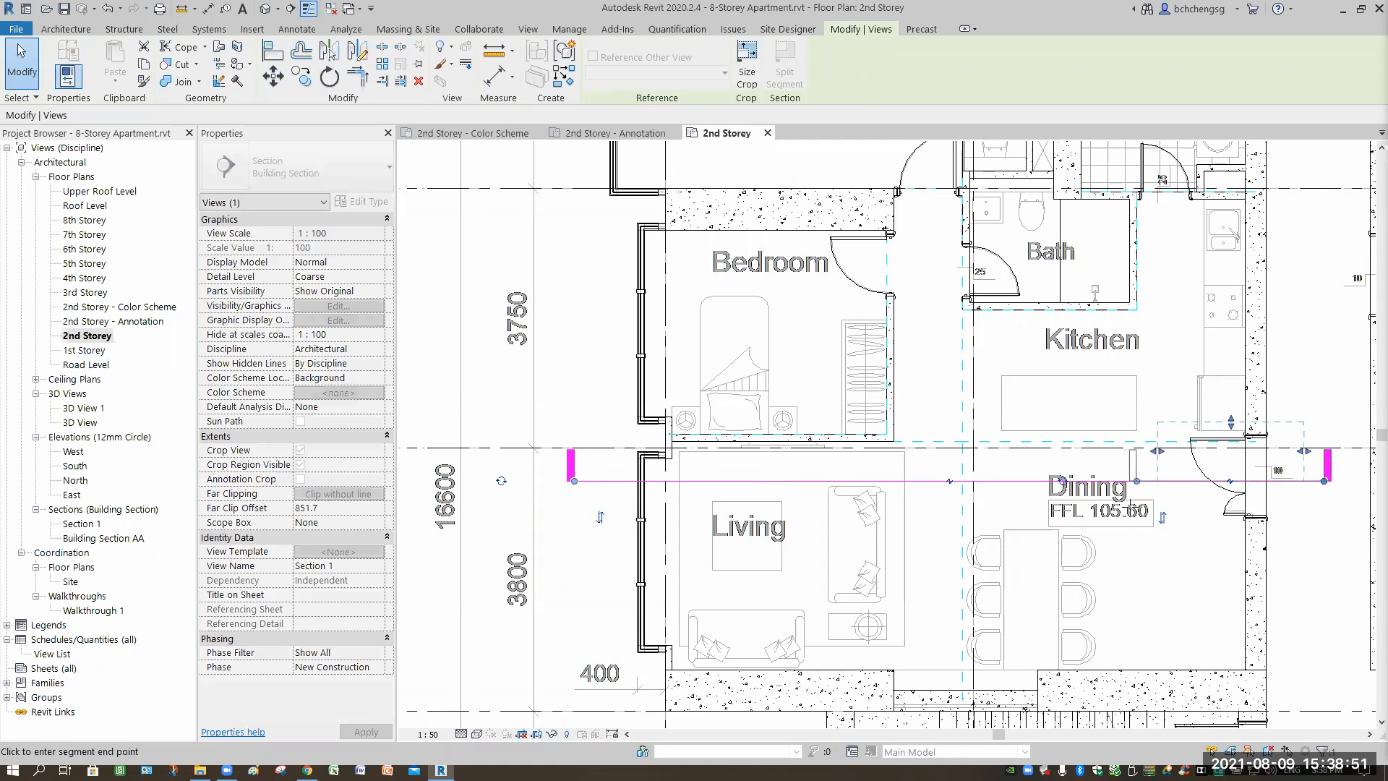
left_click(1315, 562)
middle_click_drag(1152, 565, 978, 562)
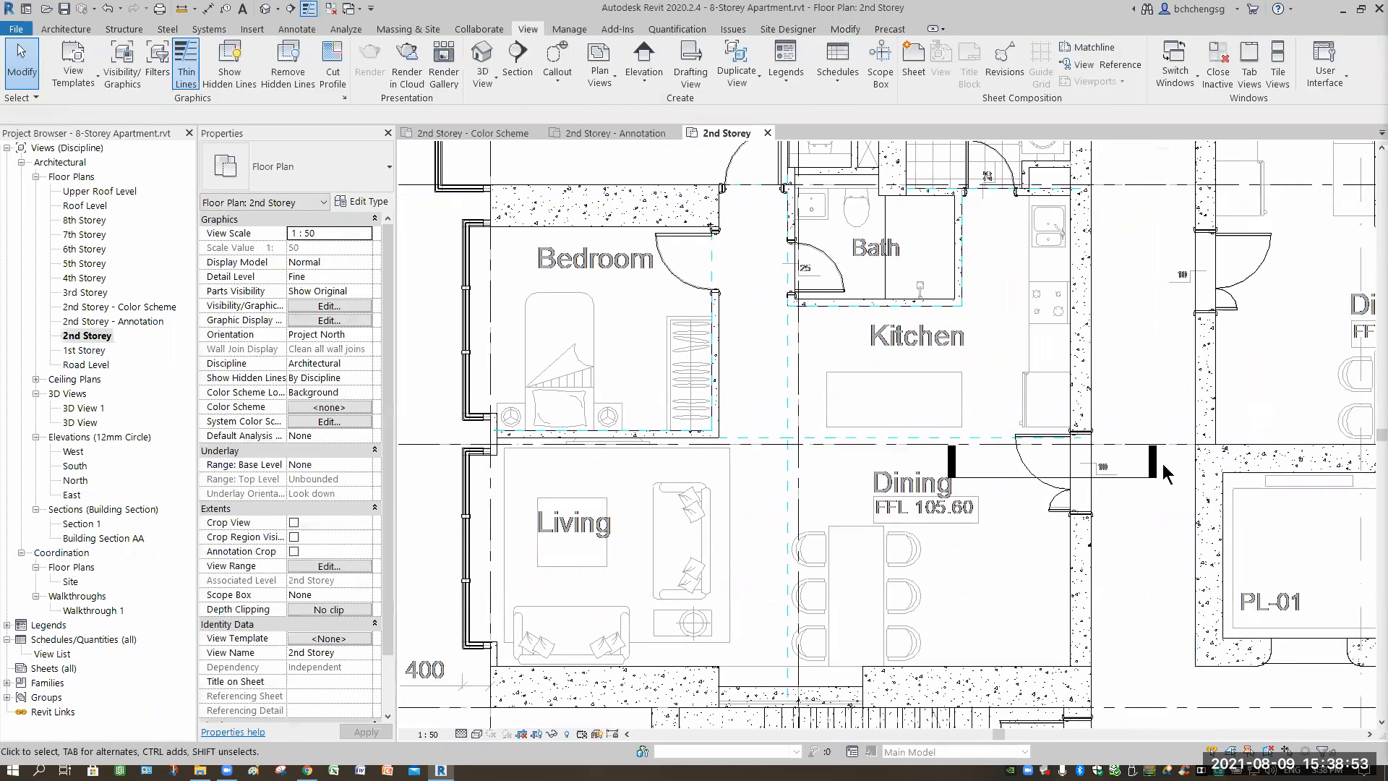
left_click(1171, 509)
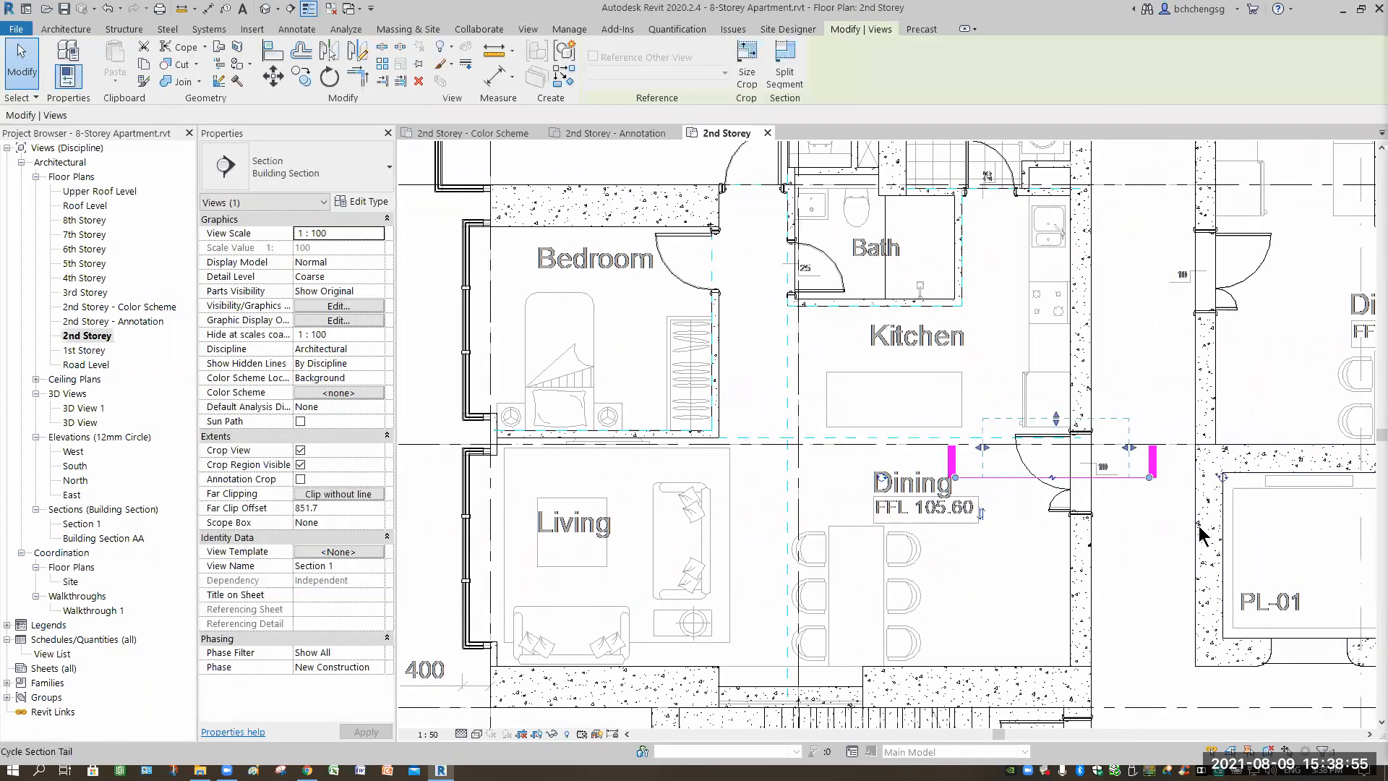
left_click(1224, 475)
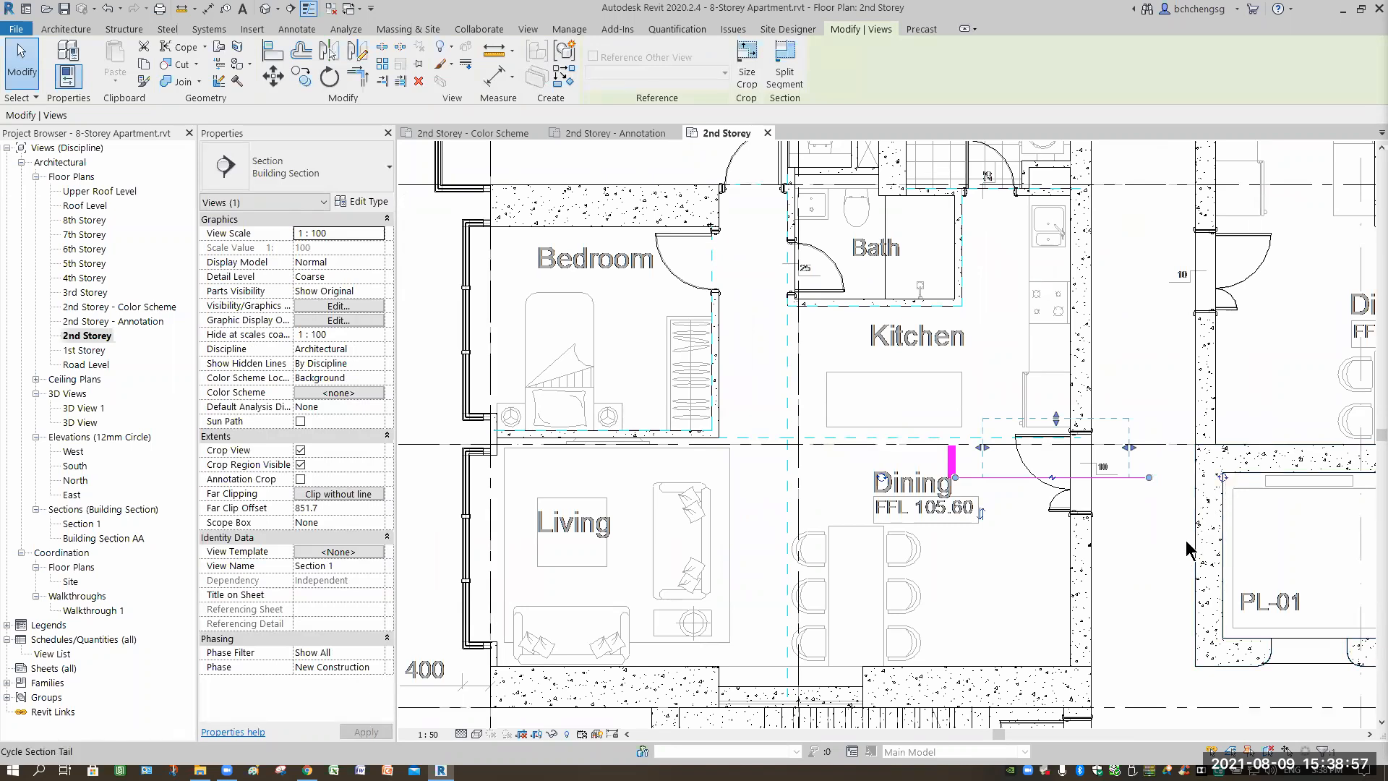
left_click(1140, 554)
scroll(1136, 553, "up", 3)
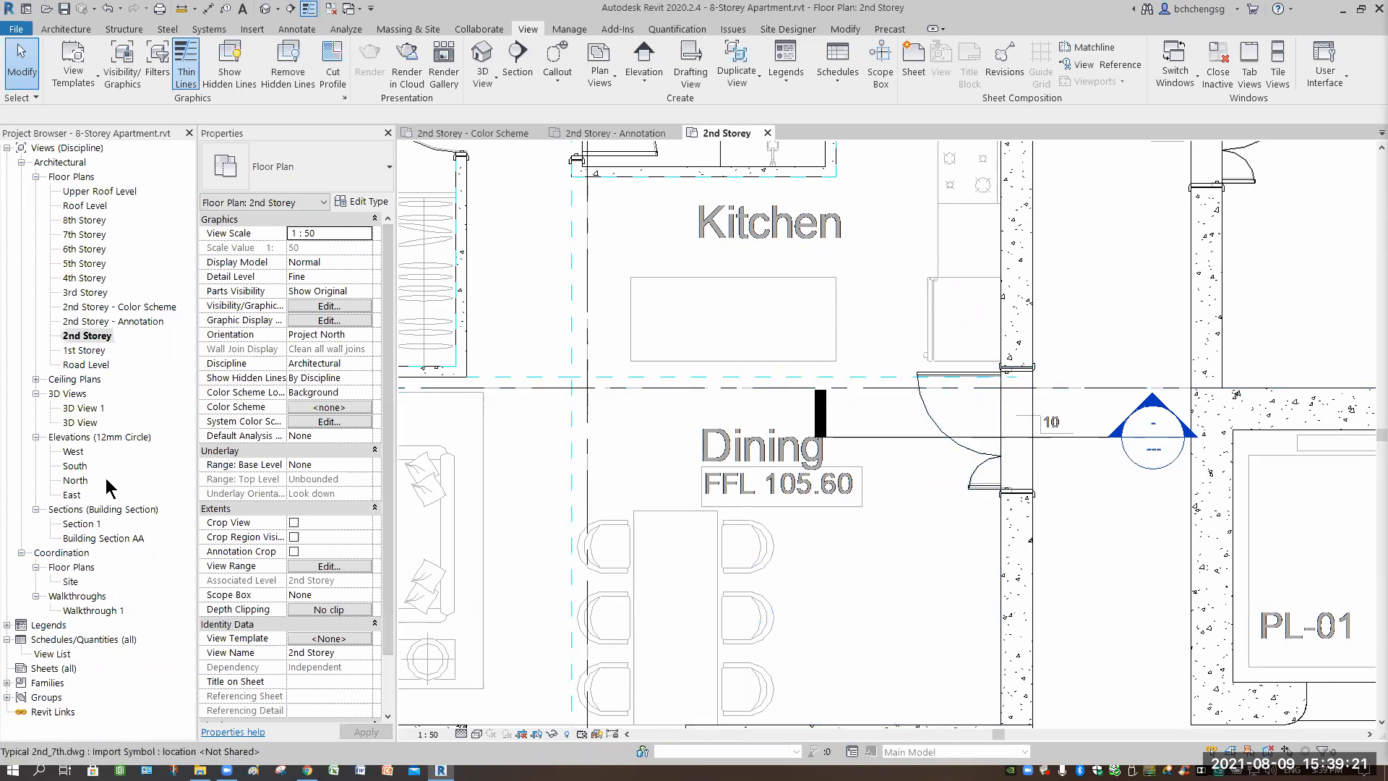
Rename the Section 1 view in the Project Browser to 'Door Section 1'.
left_click(86, 524)
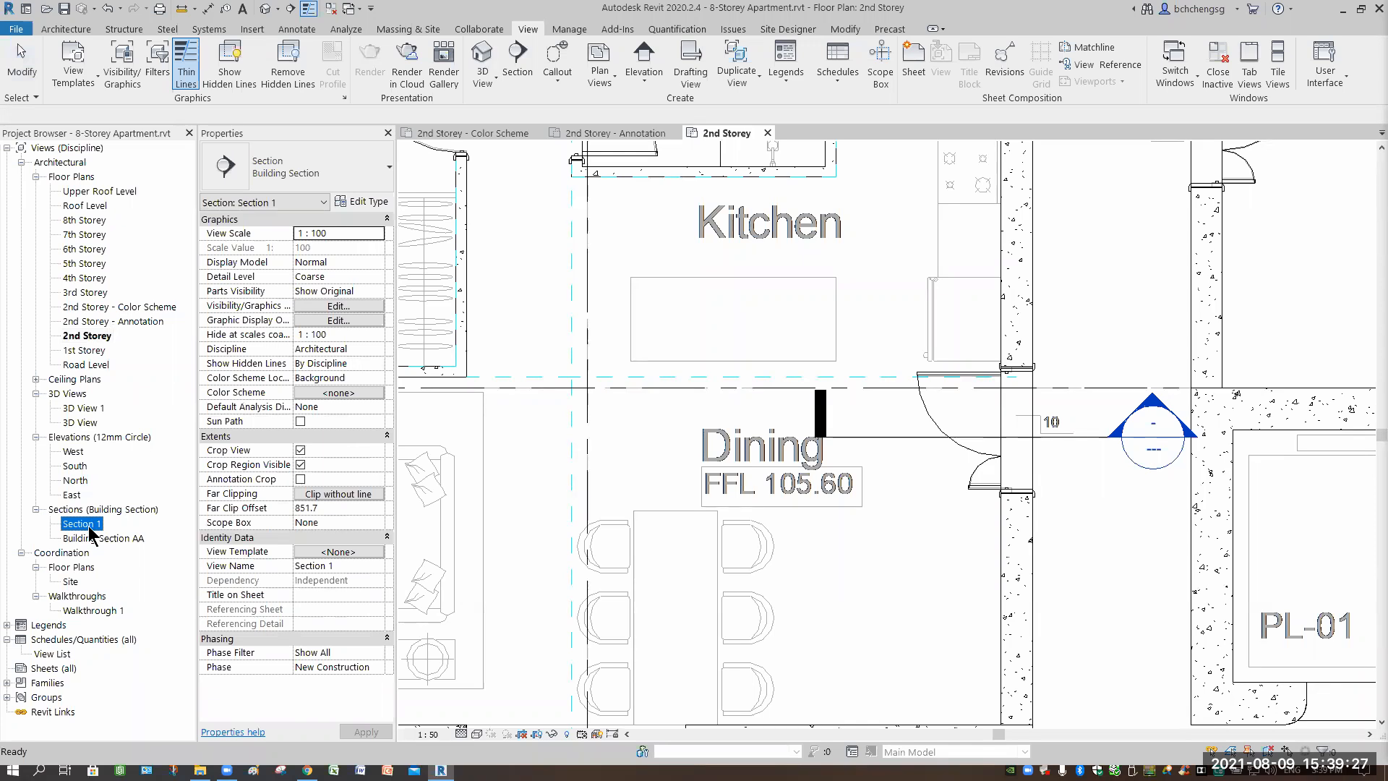
right_click(92, 535)
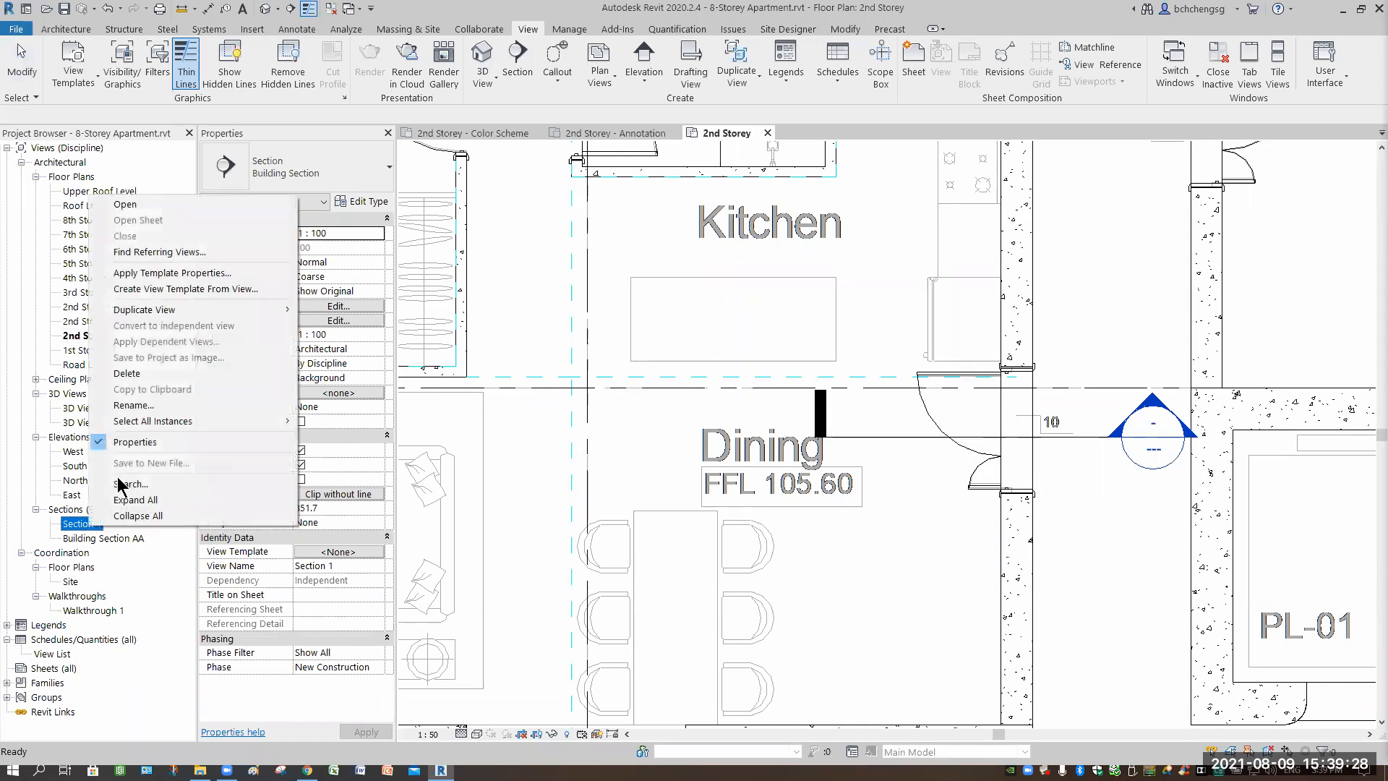
left_click(142, 409)
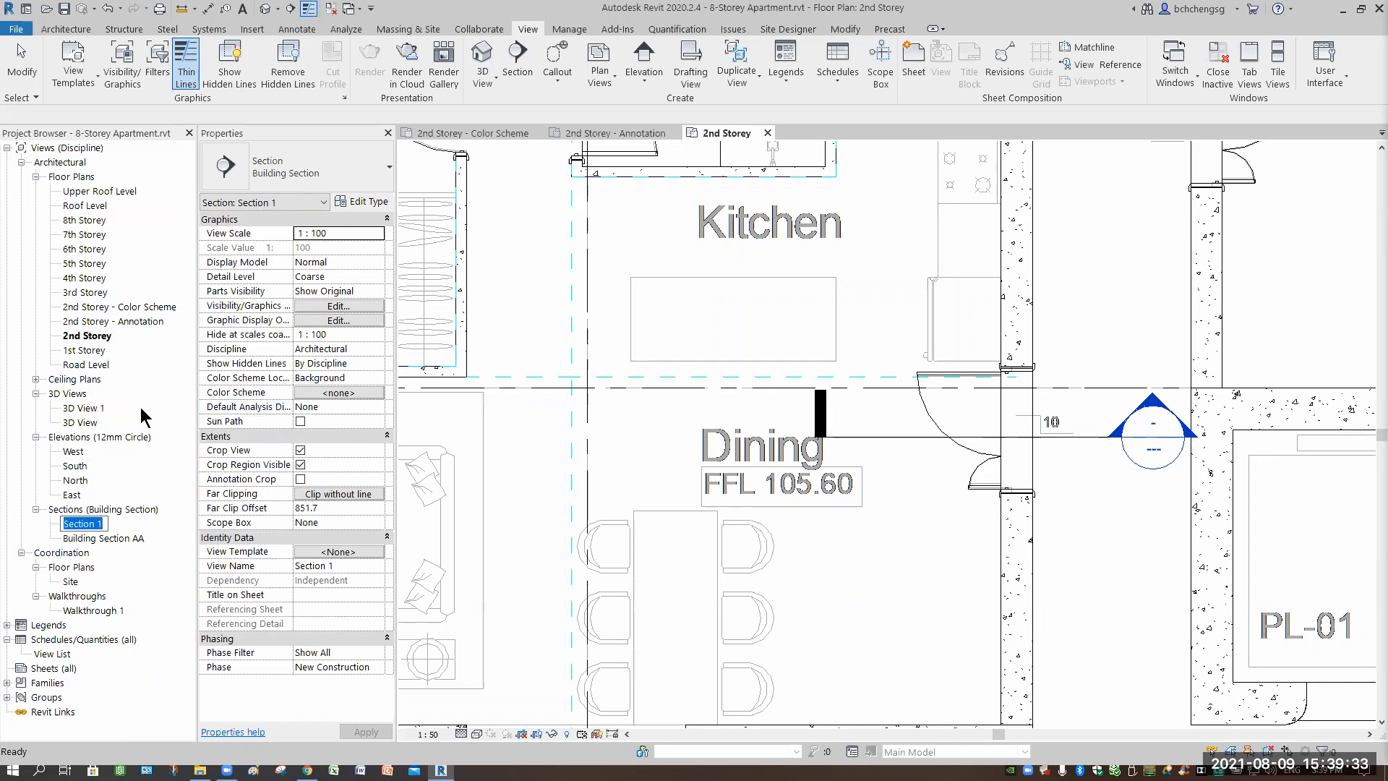
type("Door Sectio")
type("1")
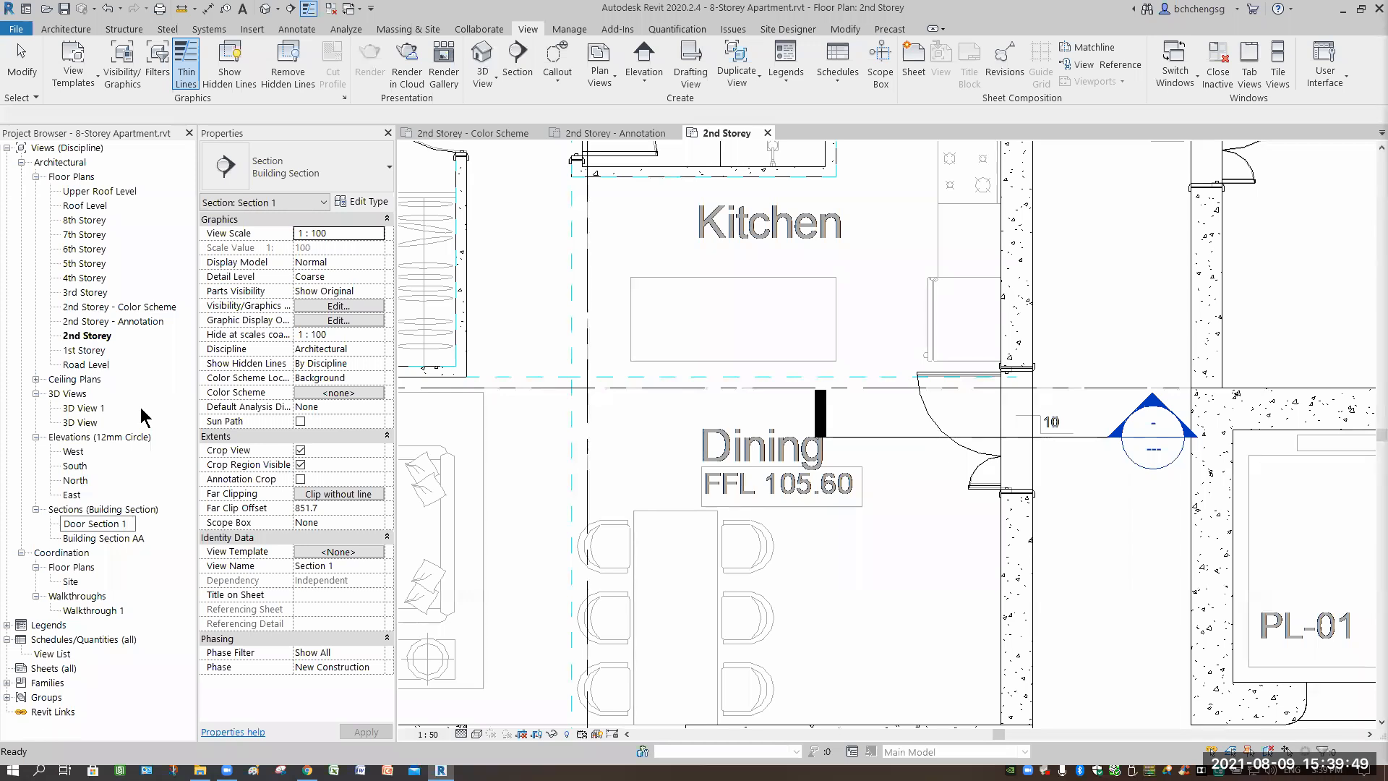
key("Return")
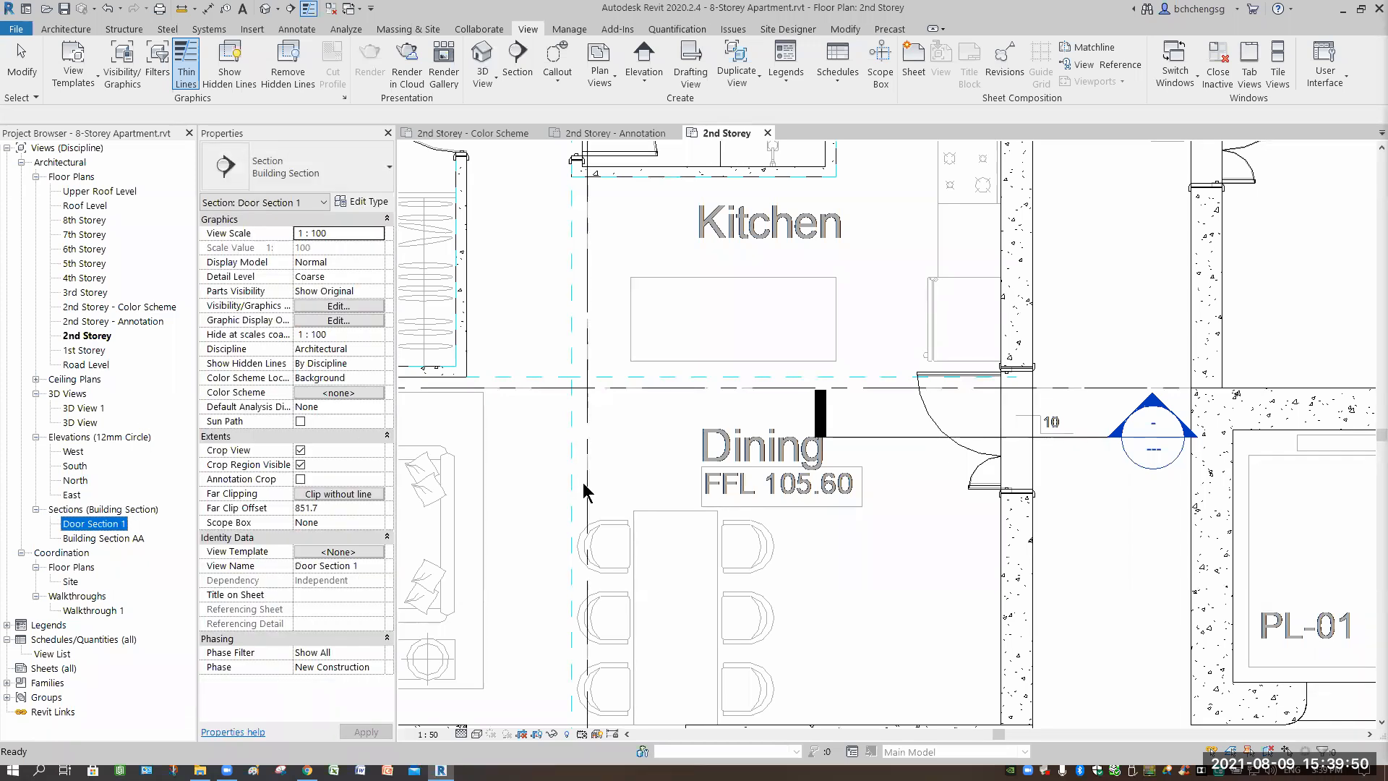
left_click(1137, 558)
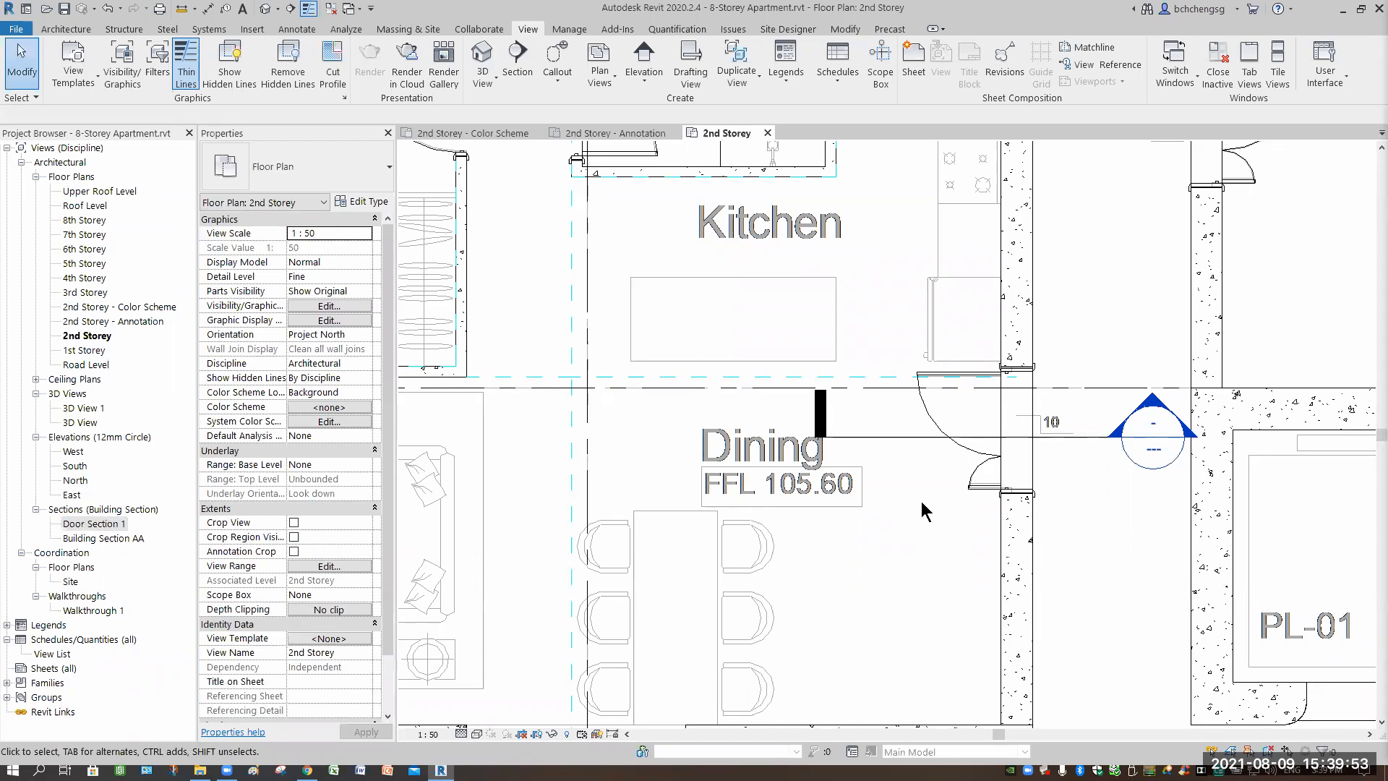
Flip Door Section 1 twice so it faces back up, then go to its section view.
left_click(1118, 579)
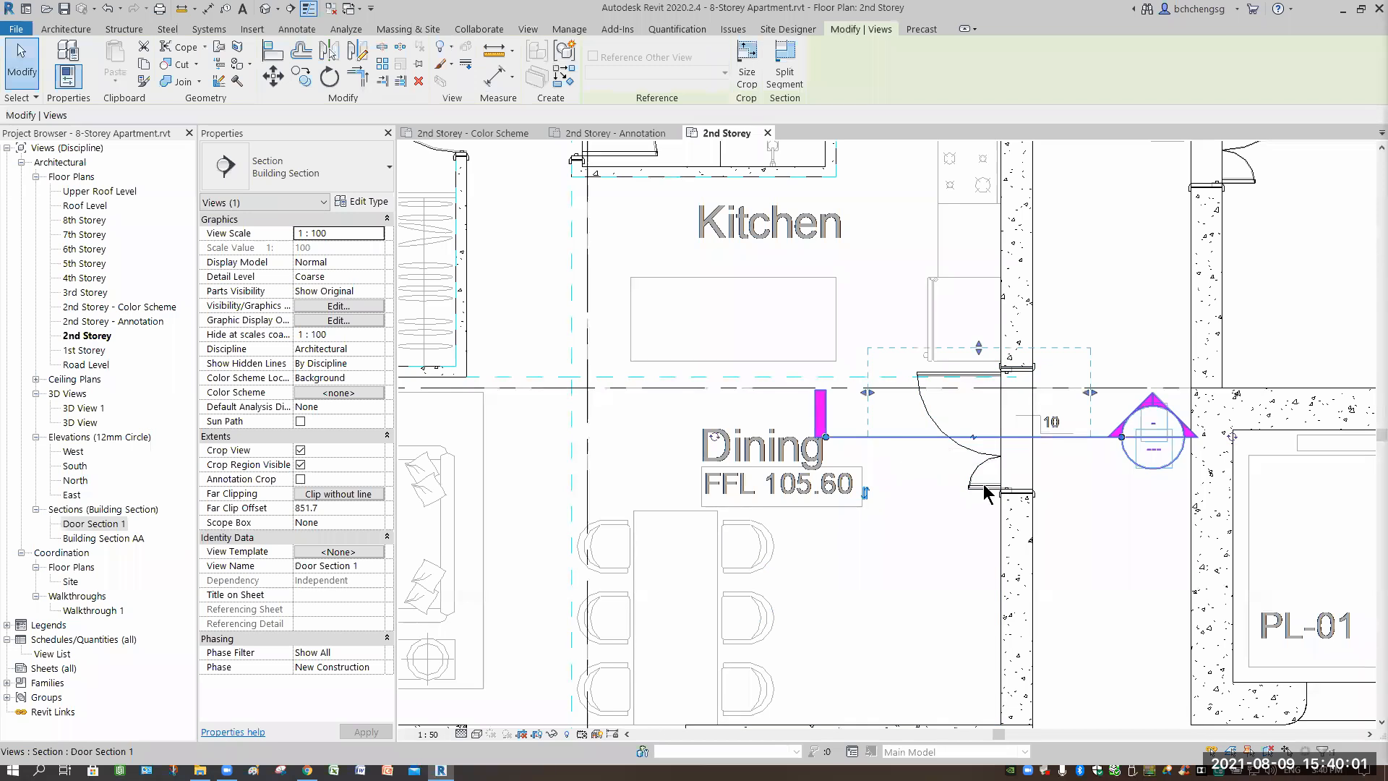
right_click(902, 445)
key("Return")
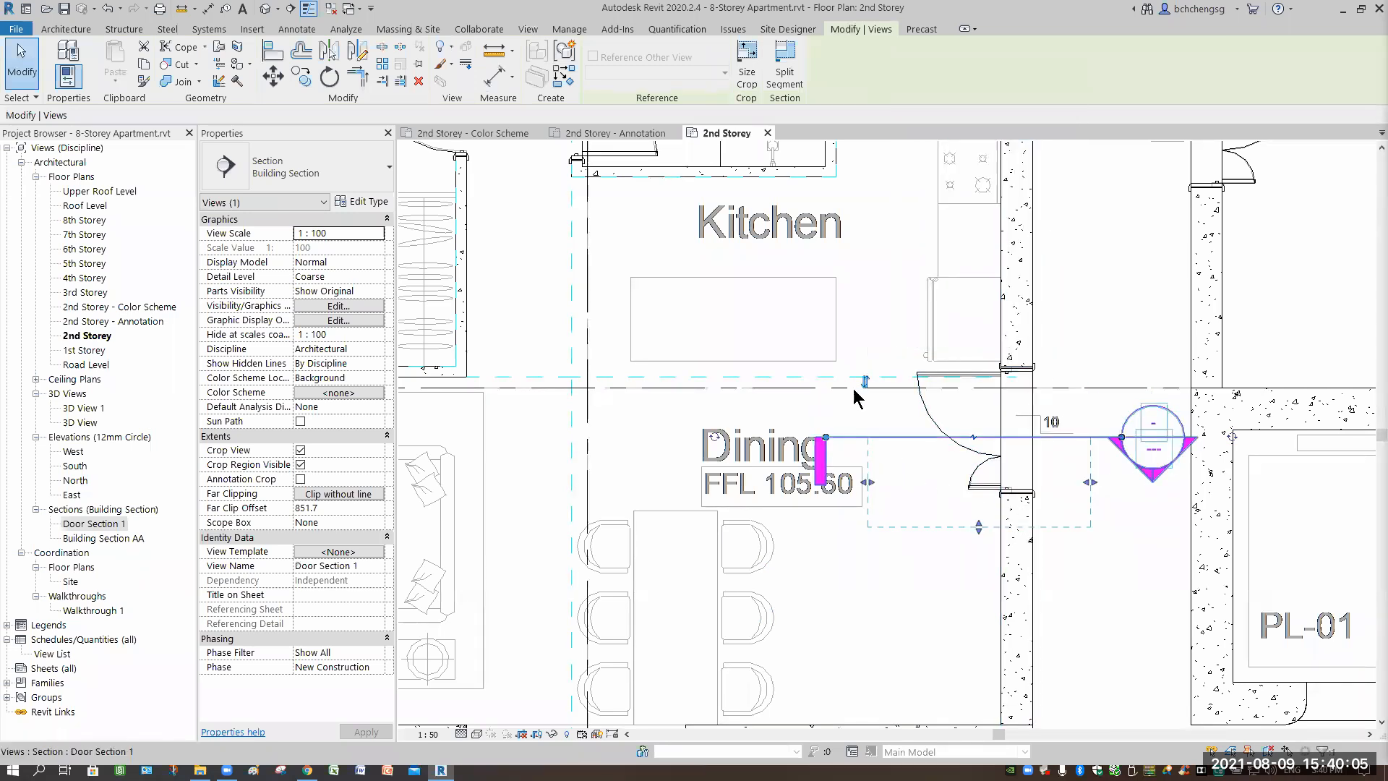
key("space")
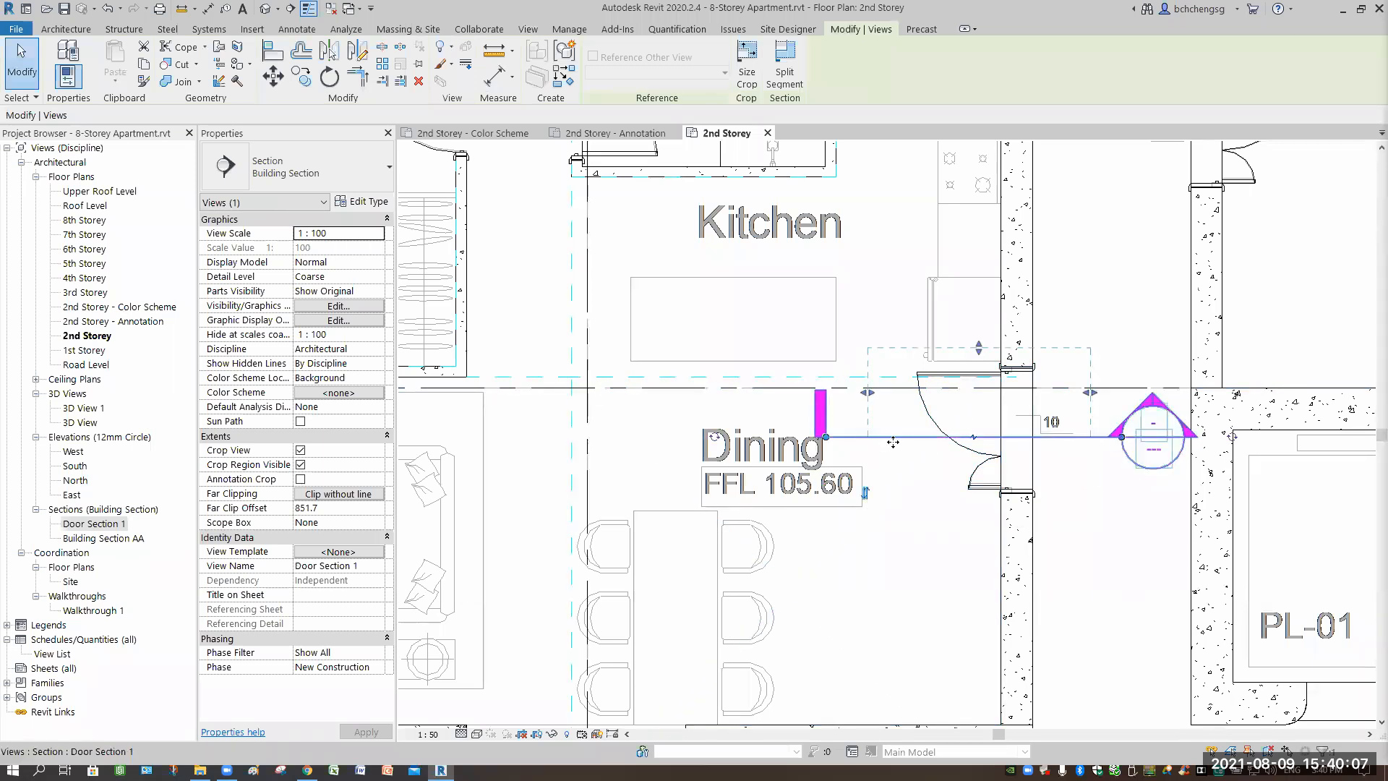
right_click(896, 438)
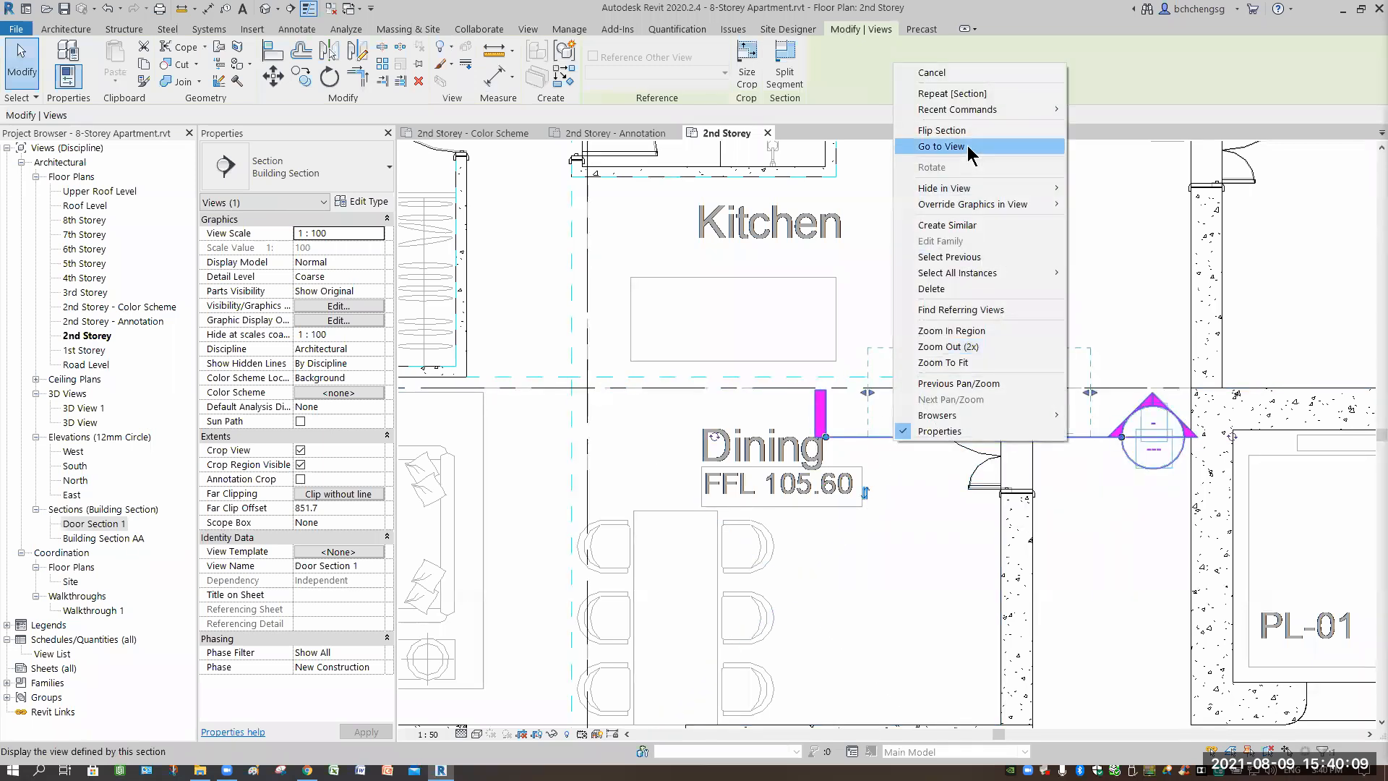
left_click(968, 146)
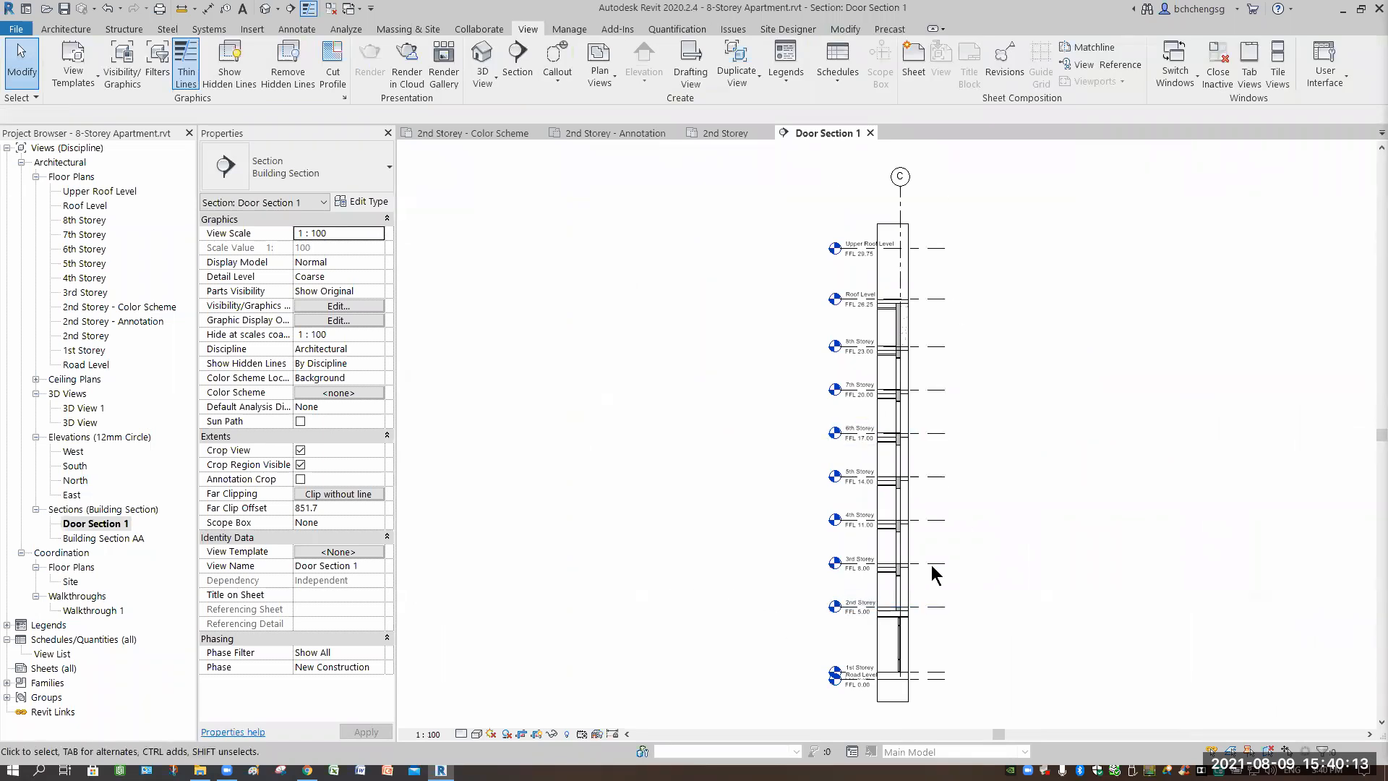
Crop the section view to frame the door between 2nd and 3rd Storey.
scroll(931, 656, "up", 3)
scroll(956, 363, "down", 1)
scroll(955, 363, "down", 1)
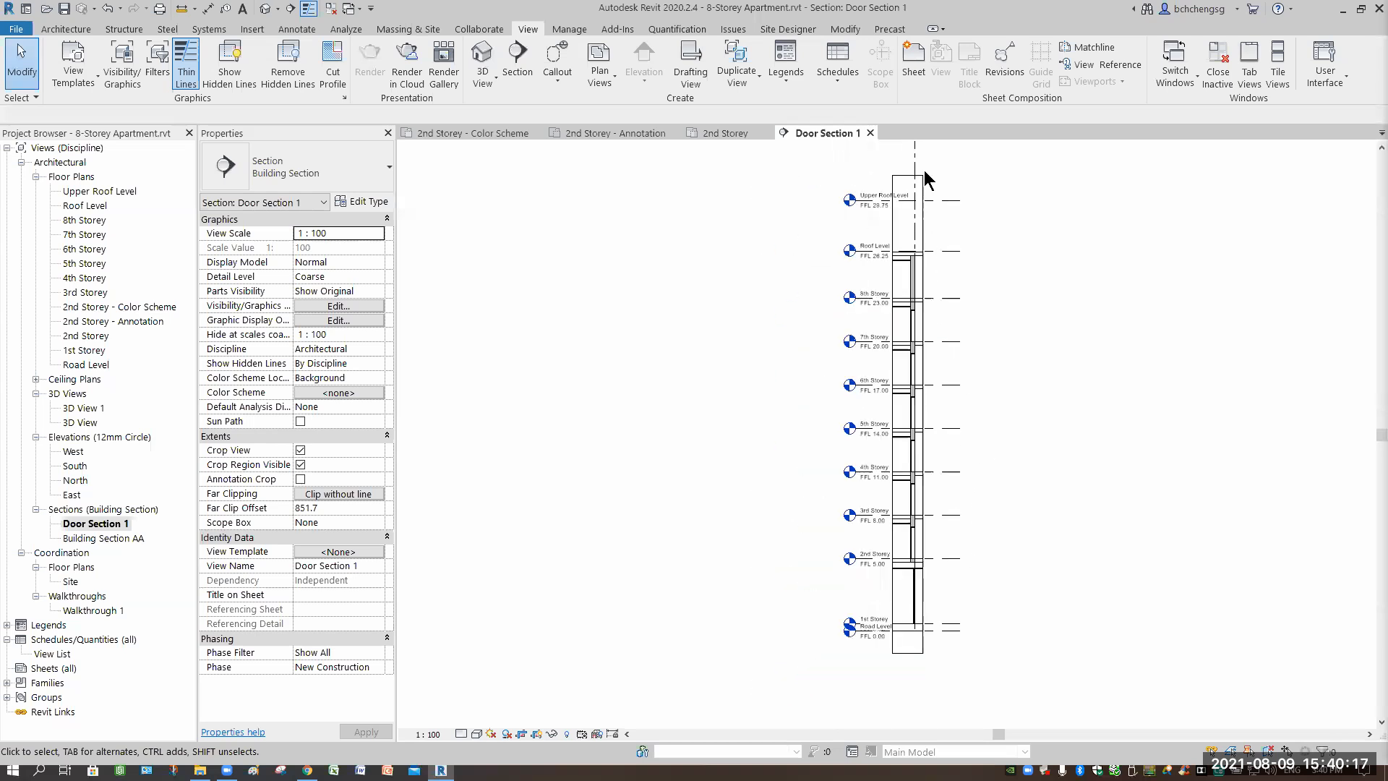
left_click(911, 187)
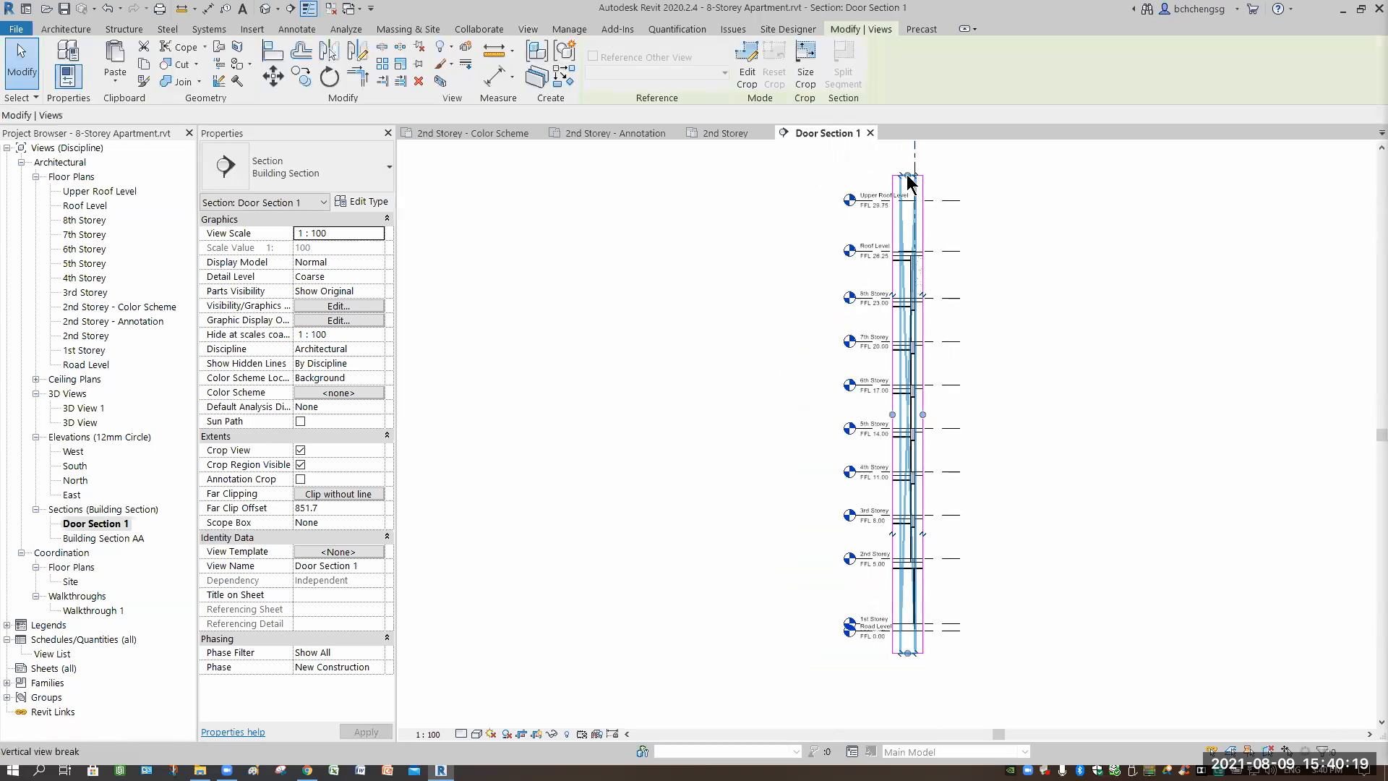
left_click_drag(900, 447, 903, 504)
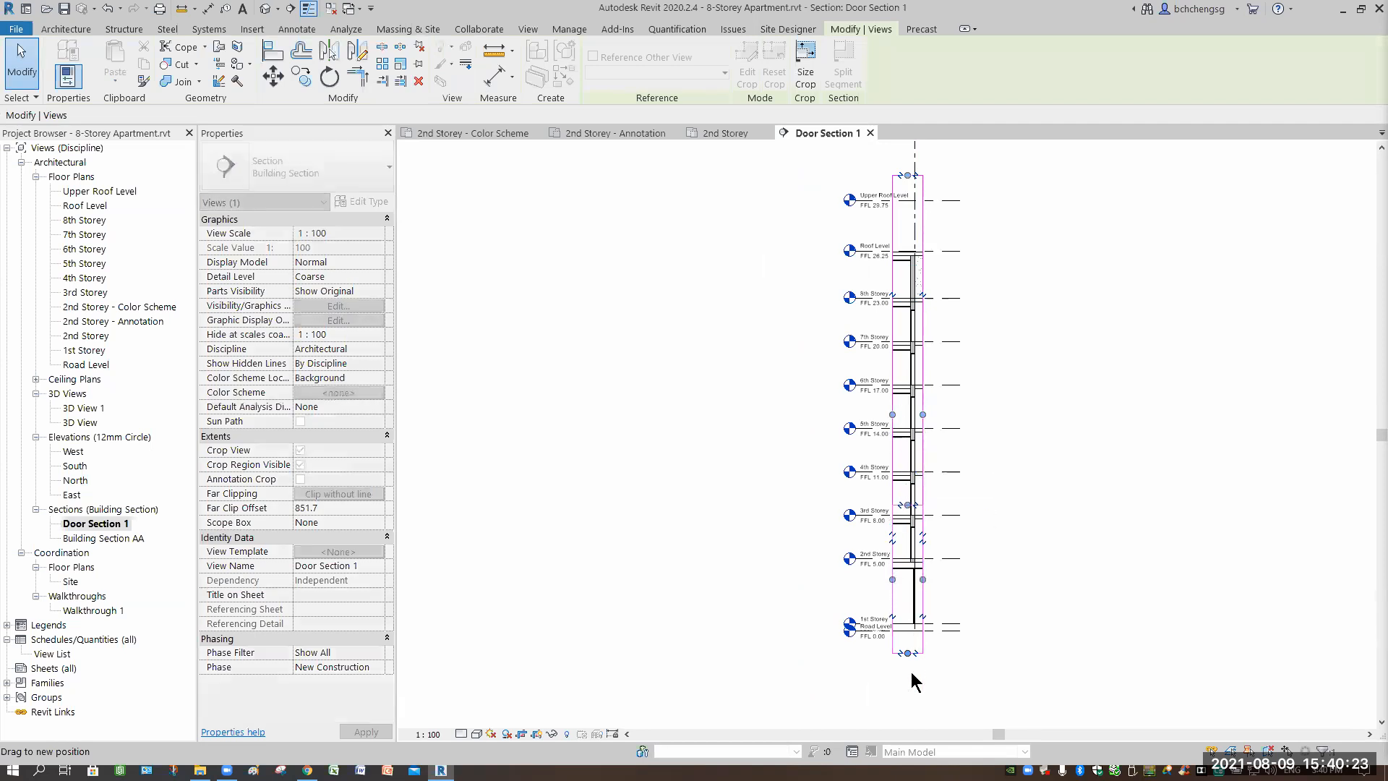
left_click_drag(913, 589, 913, 582)
scroll(932, 549, "up", 5)
middle_click_drag(1028, 425, 1019, 415)
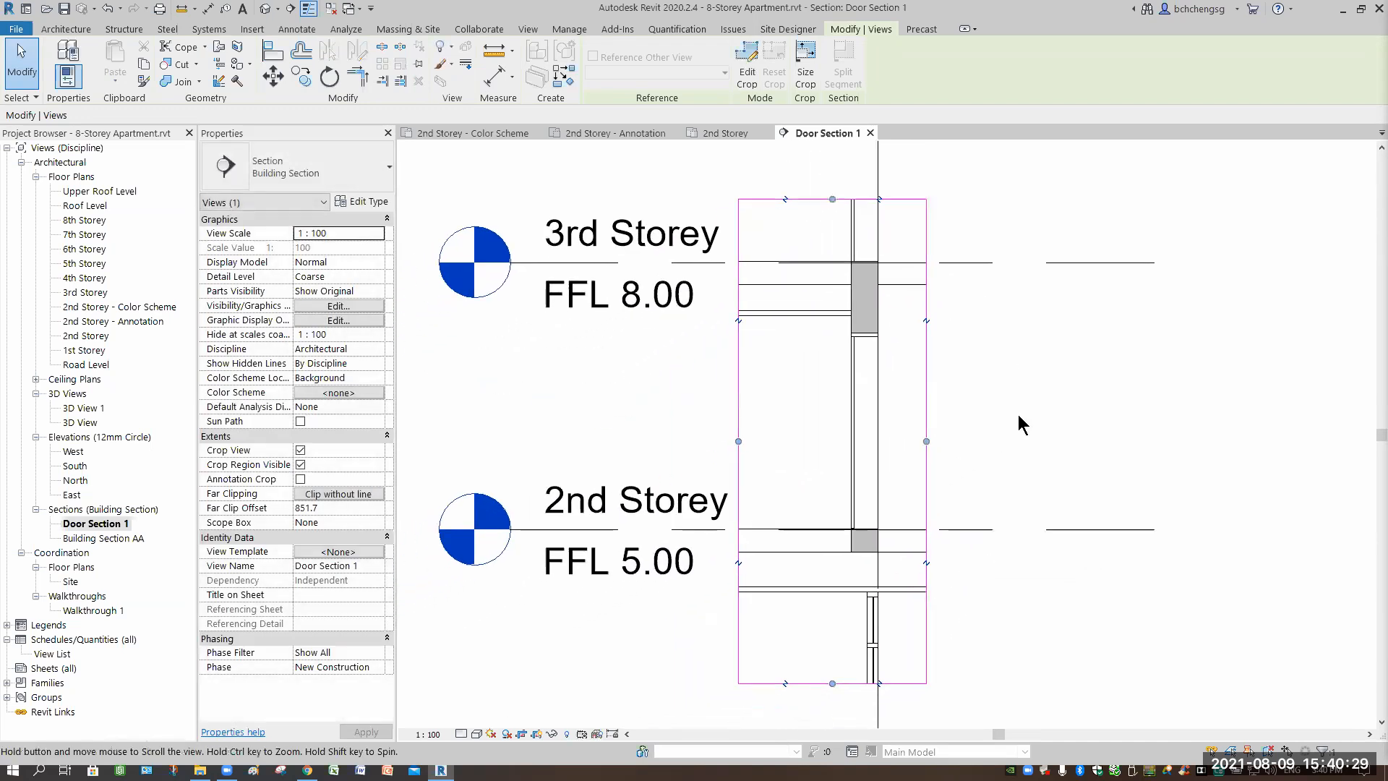
left_click_drag(949, 432, 1051, 526)
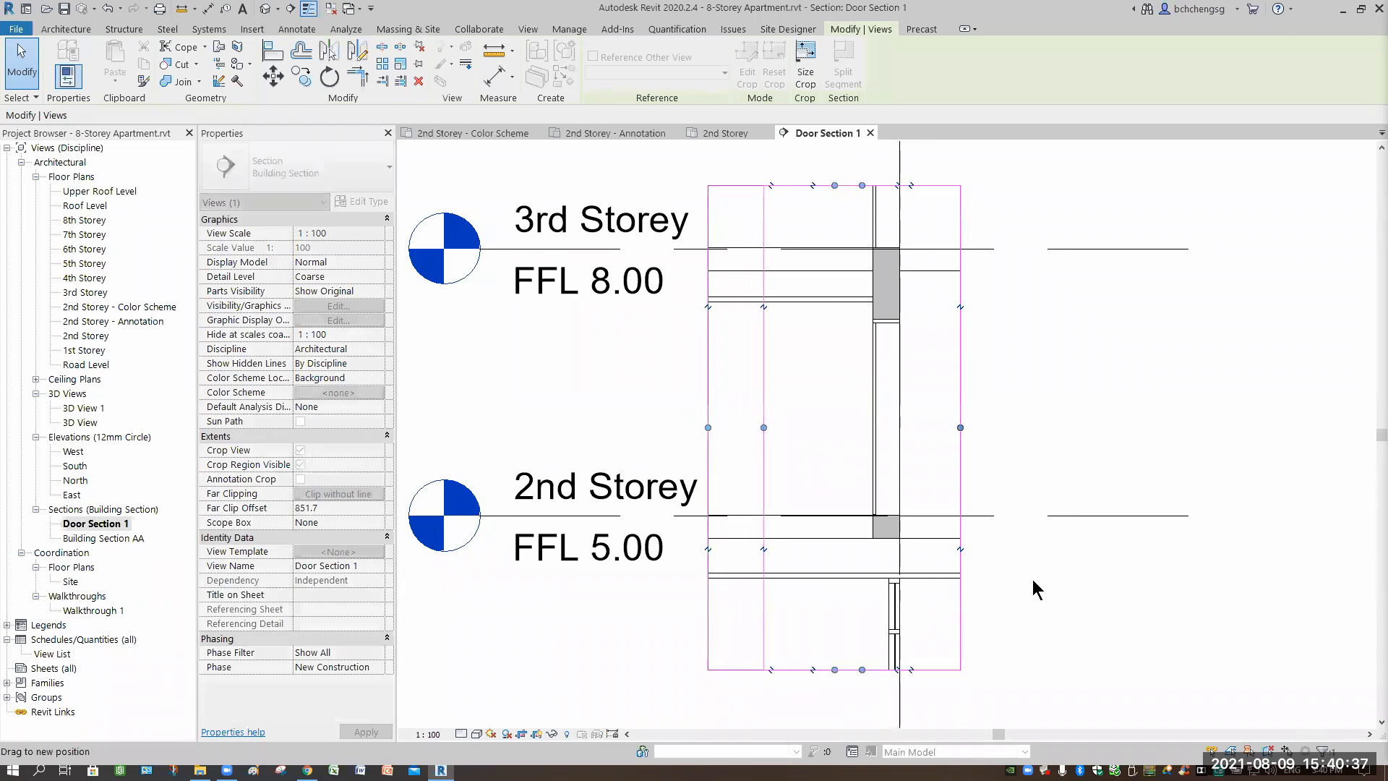
left_click(1143, 539)
middle_click_drag(733, 397, 834, 347)
Set the section's view scale to 1:50, then to 1:25.
left_click(430, 734)
left_click(477, 622)
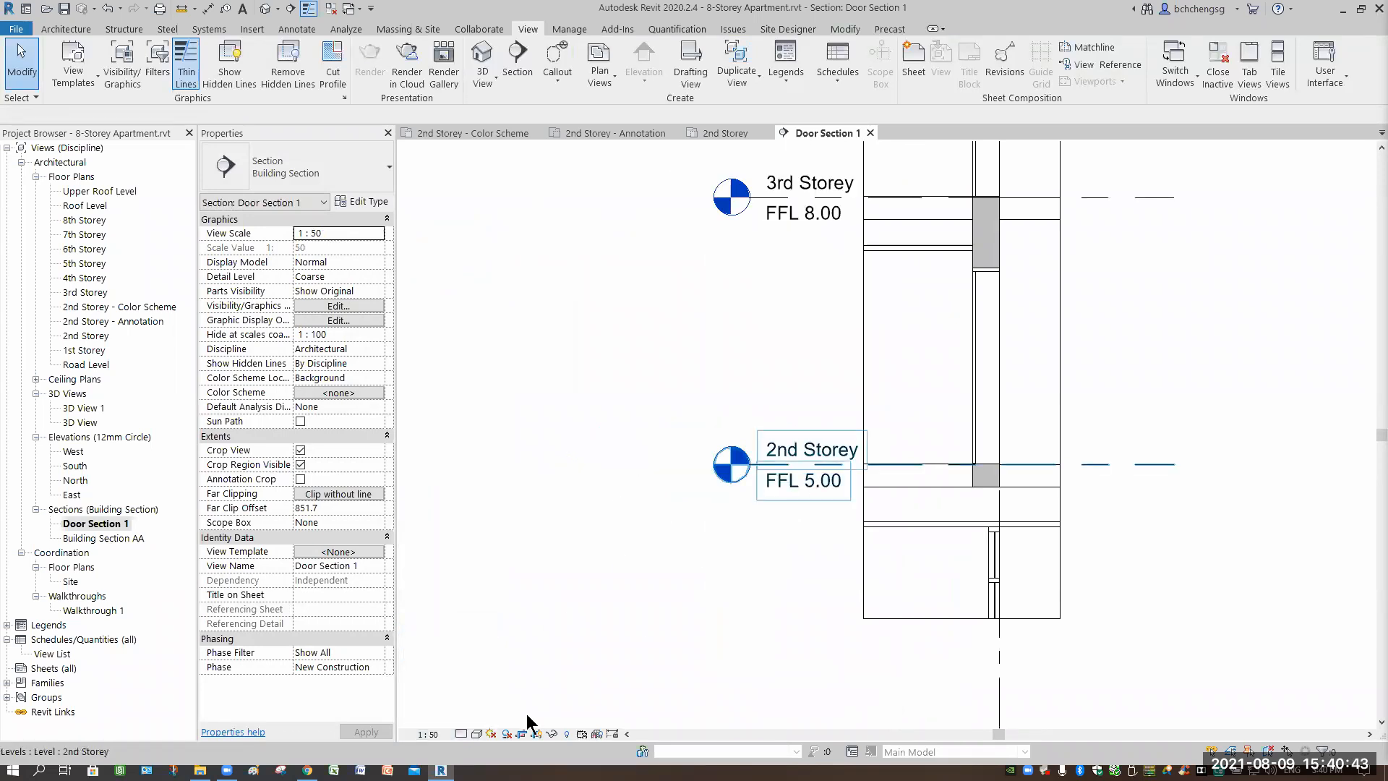
left_click(429, 733)
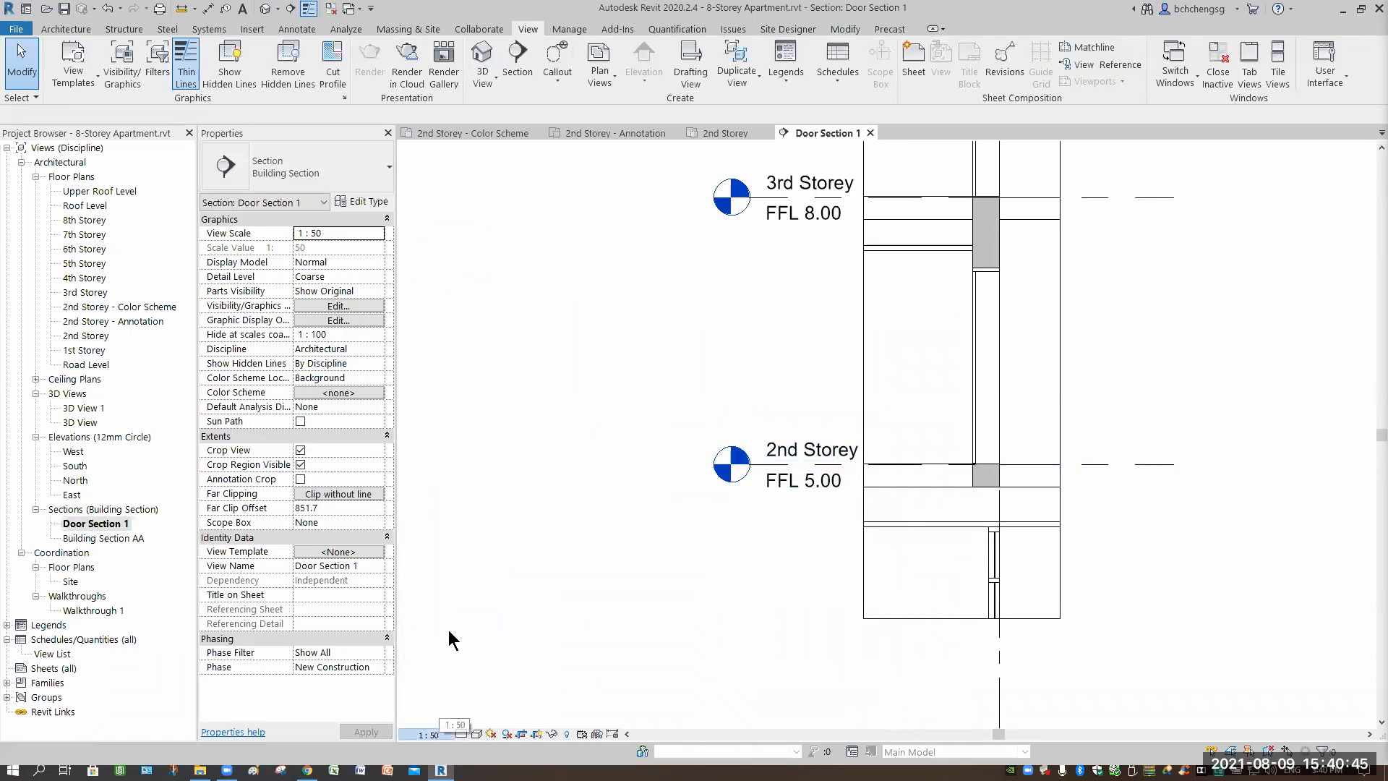
left_click(485, 607)
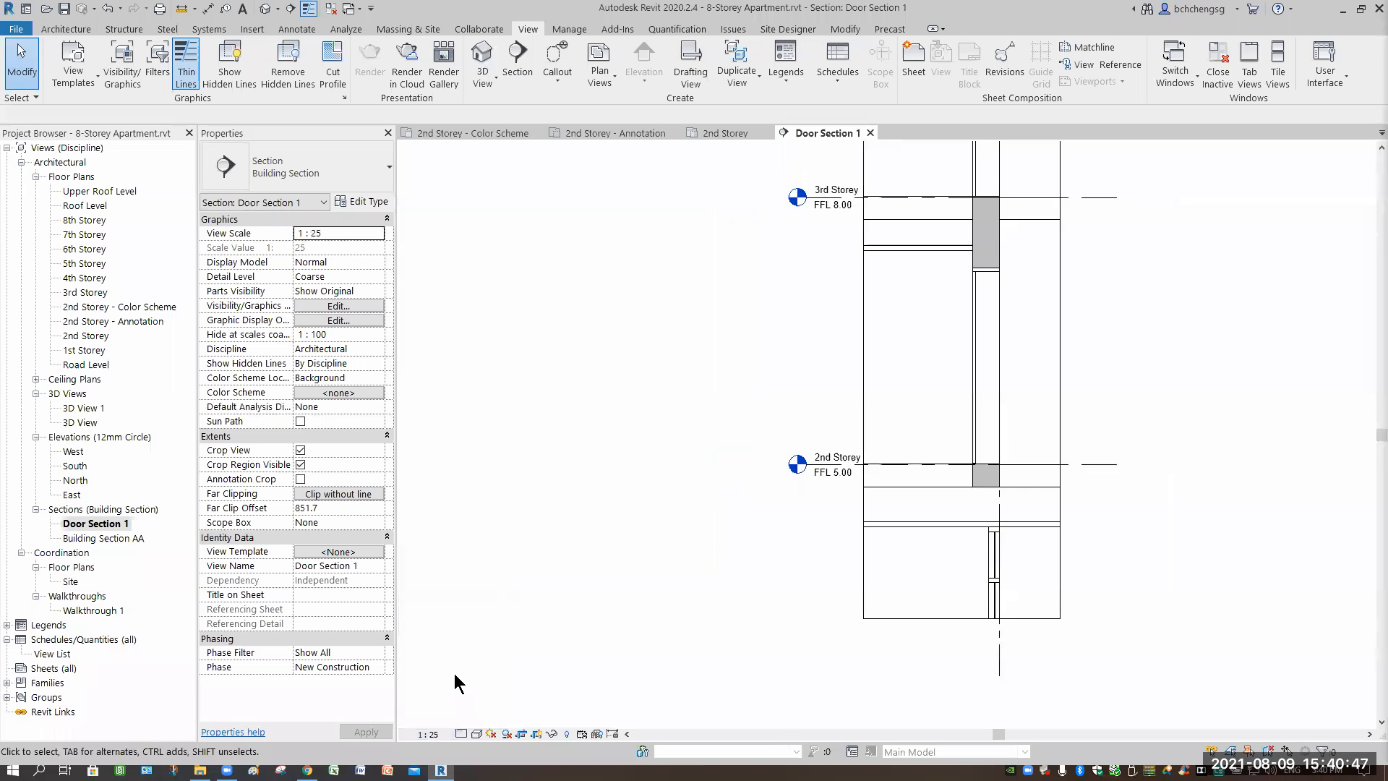
left_click(428, 733)
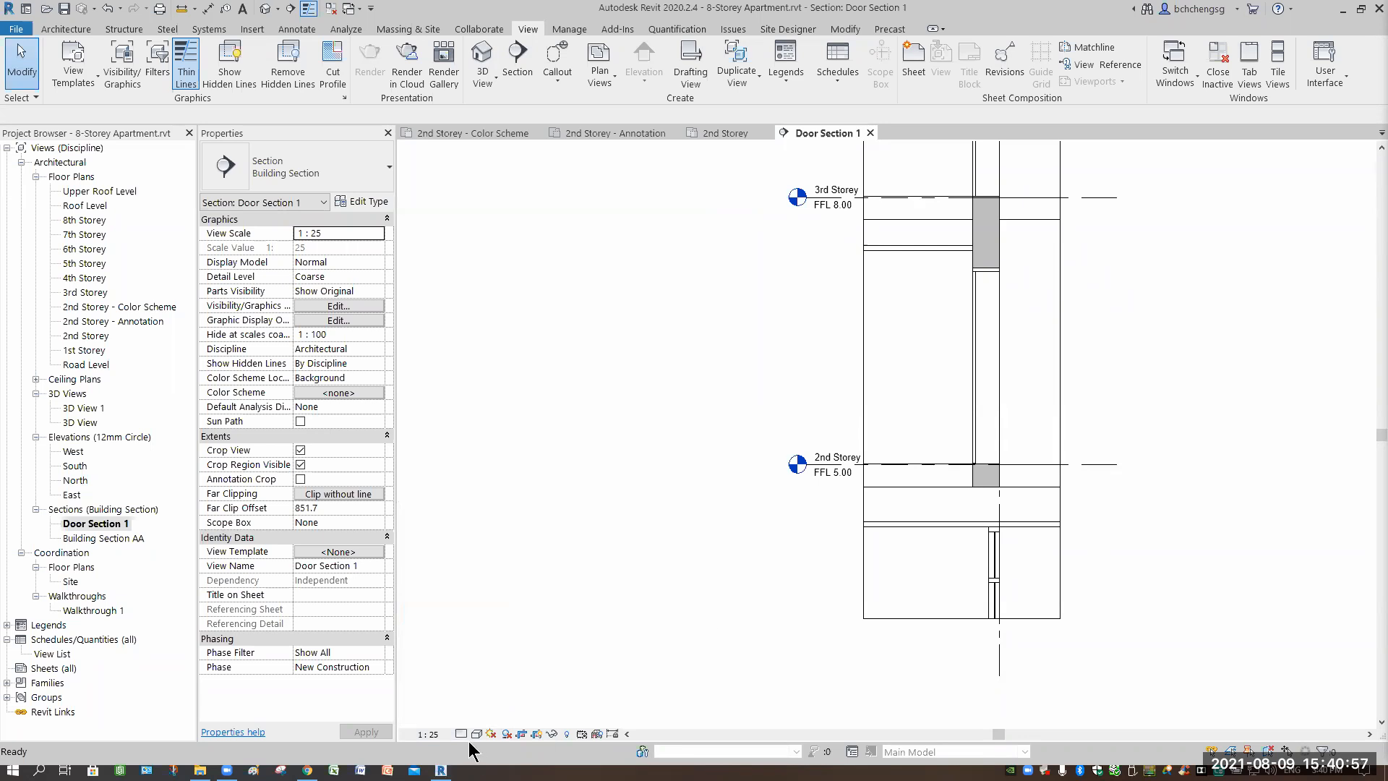
Apply a custom 1:30 view scale with Display Name ticked.
left_click(430, 734)
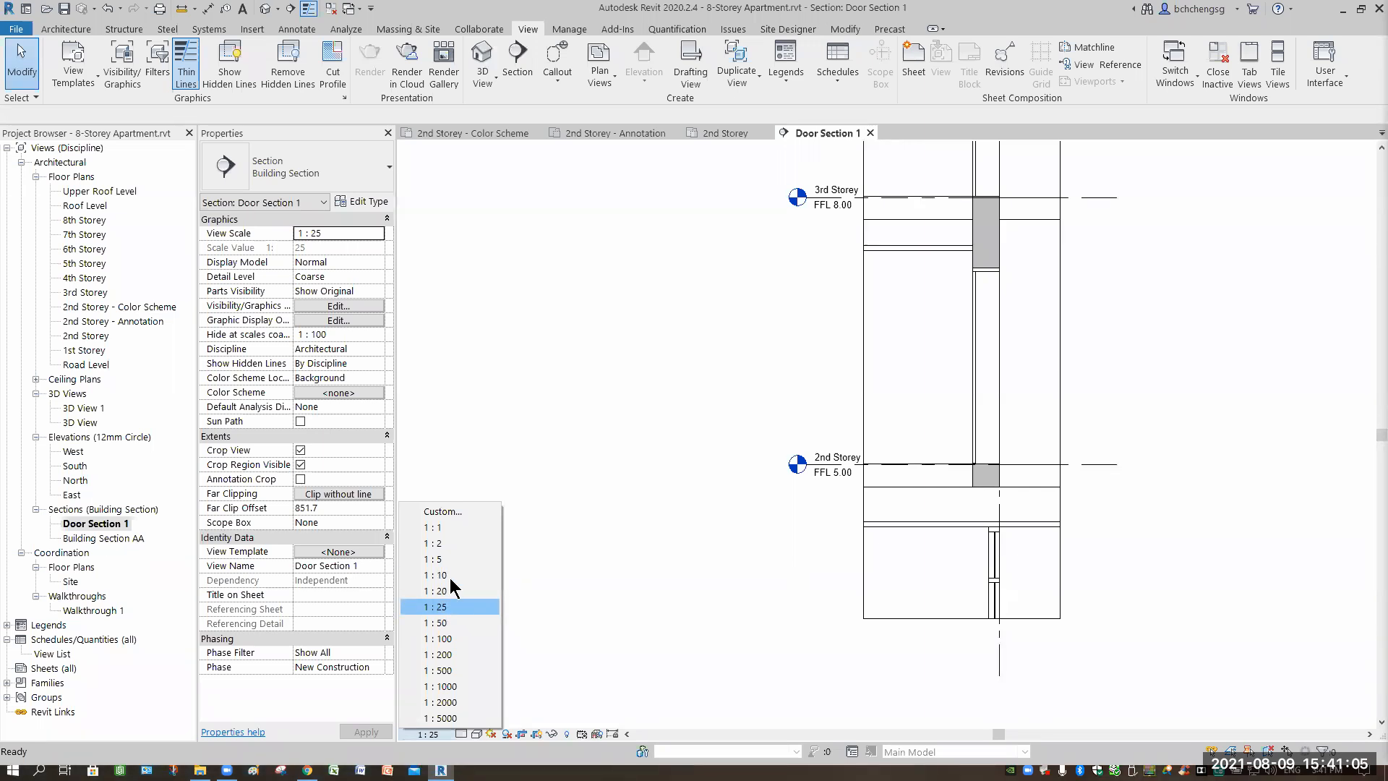
left_click(448, 511)
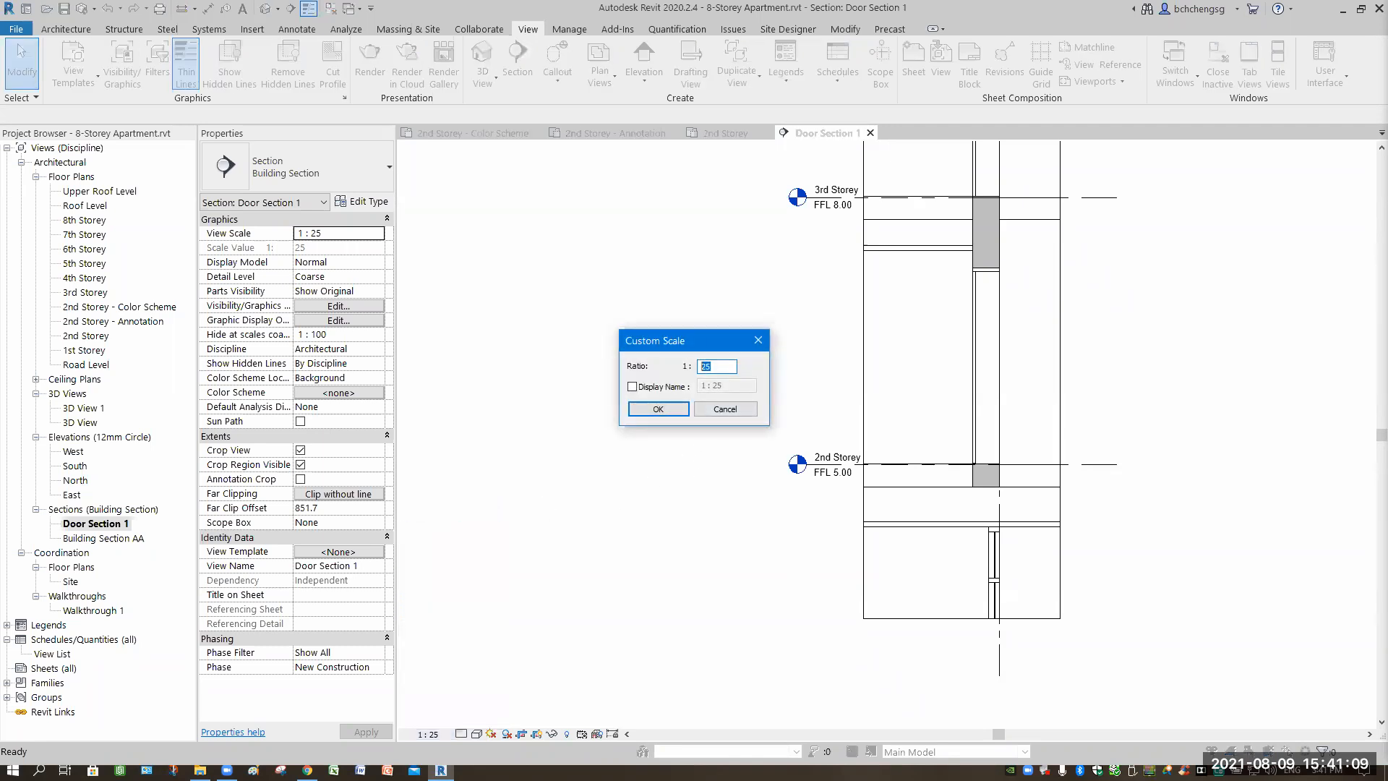
type("30")
left_click(661, 407)
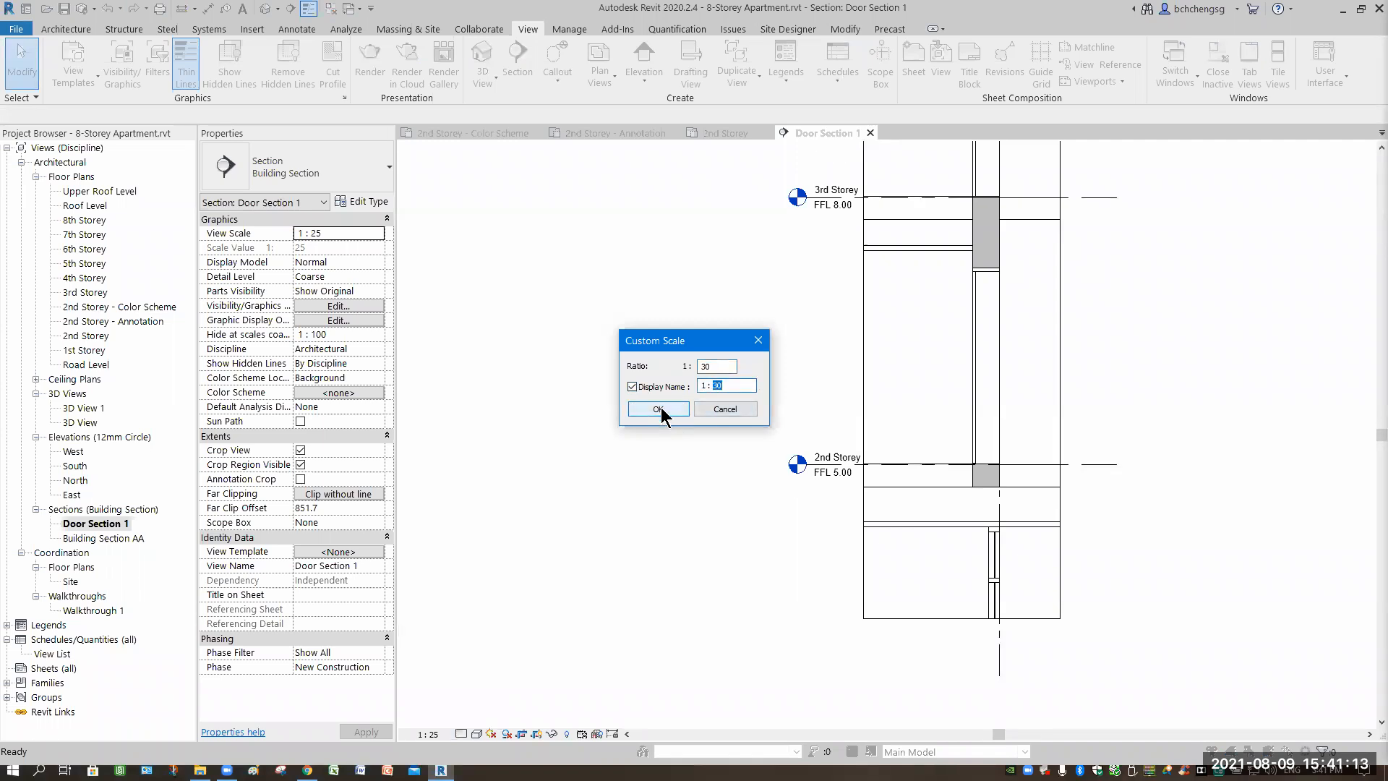
key("Return")
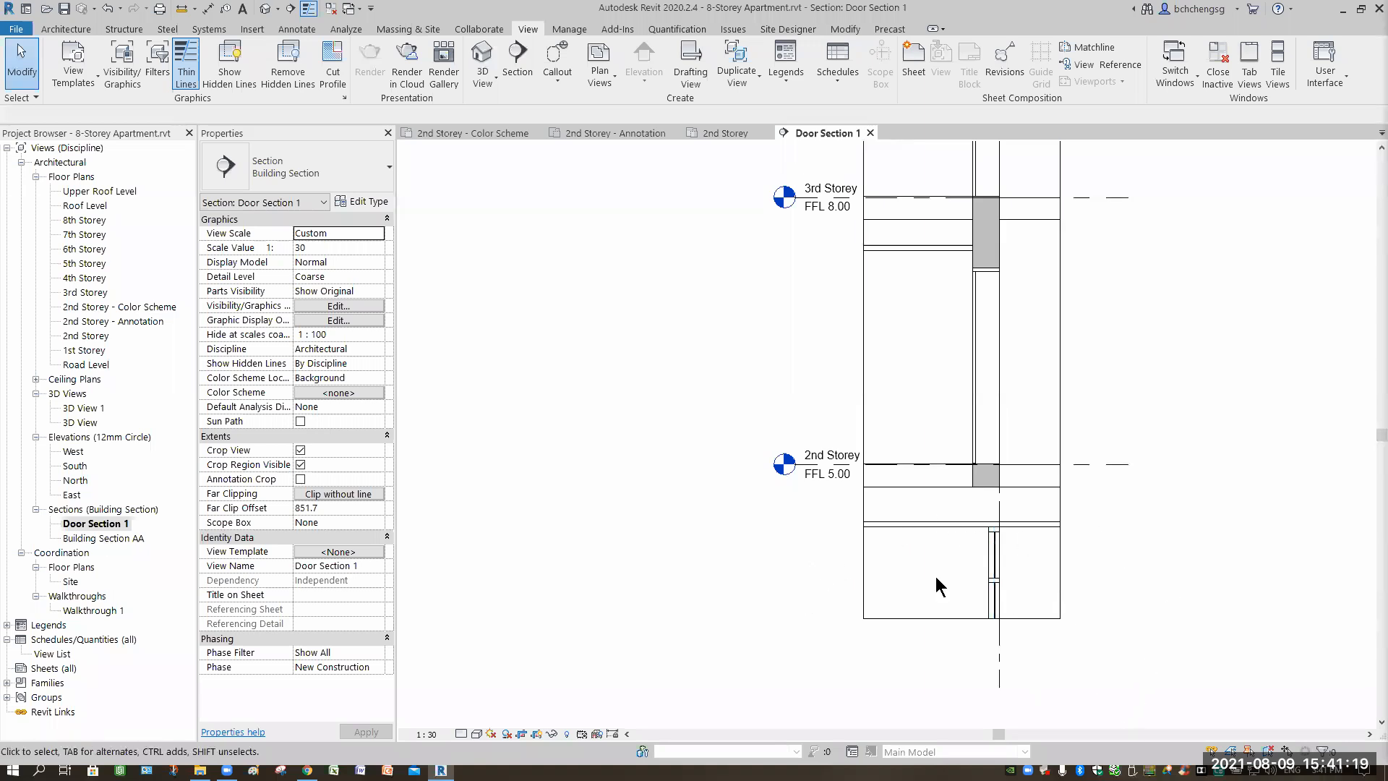
middle_click_drag(1094, 434, 1010, 487)
scroll(1011, 498, "up", 2)
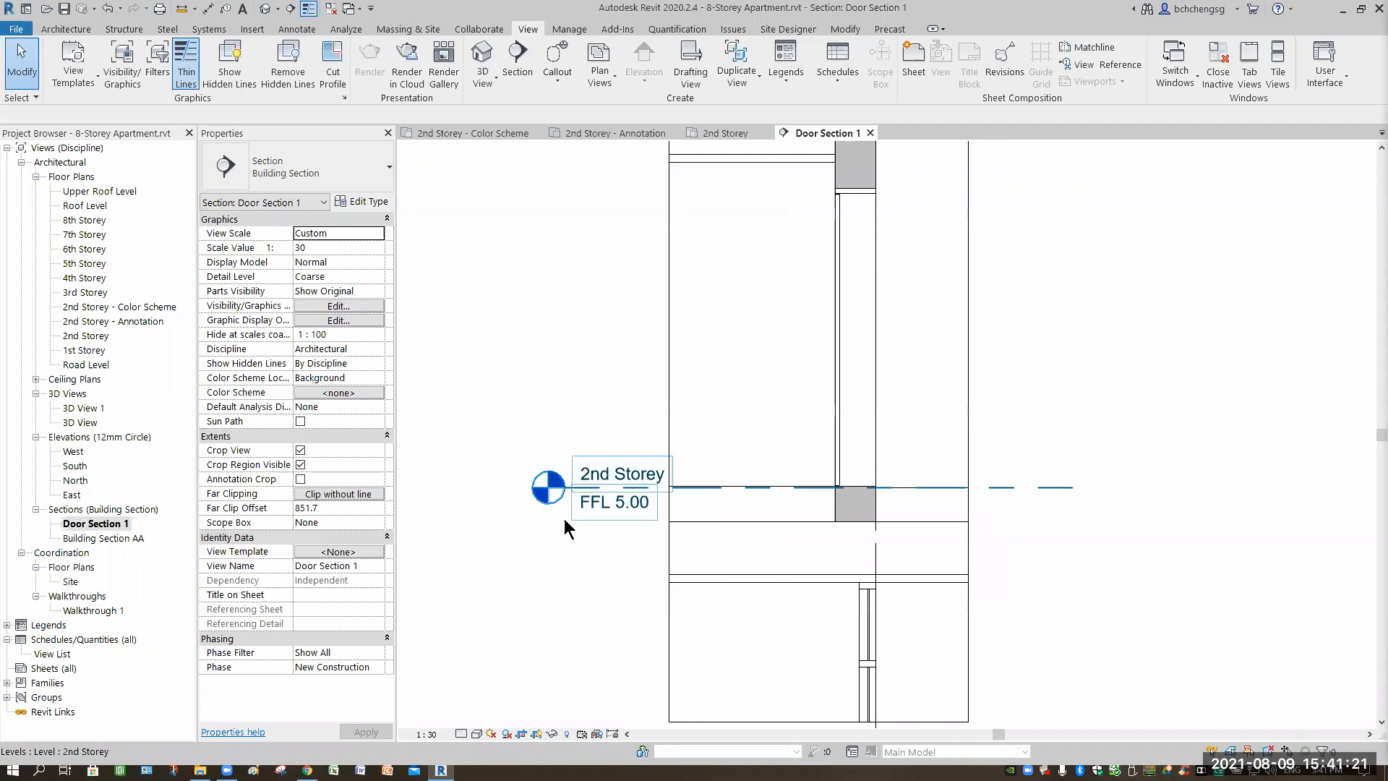
Drag the 2nd Storey level's left end further left so its head sits clear of the door.
left_click(564, 518)
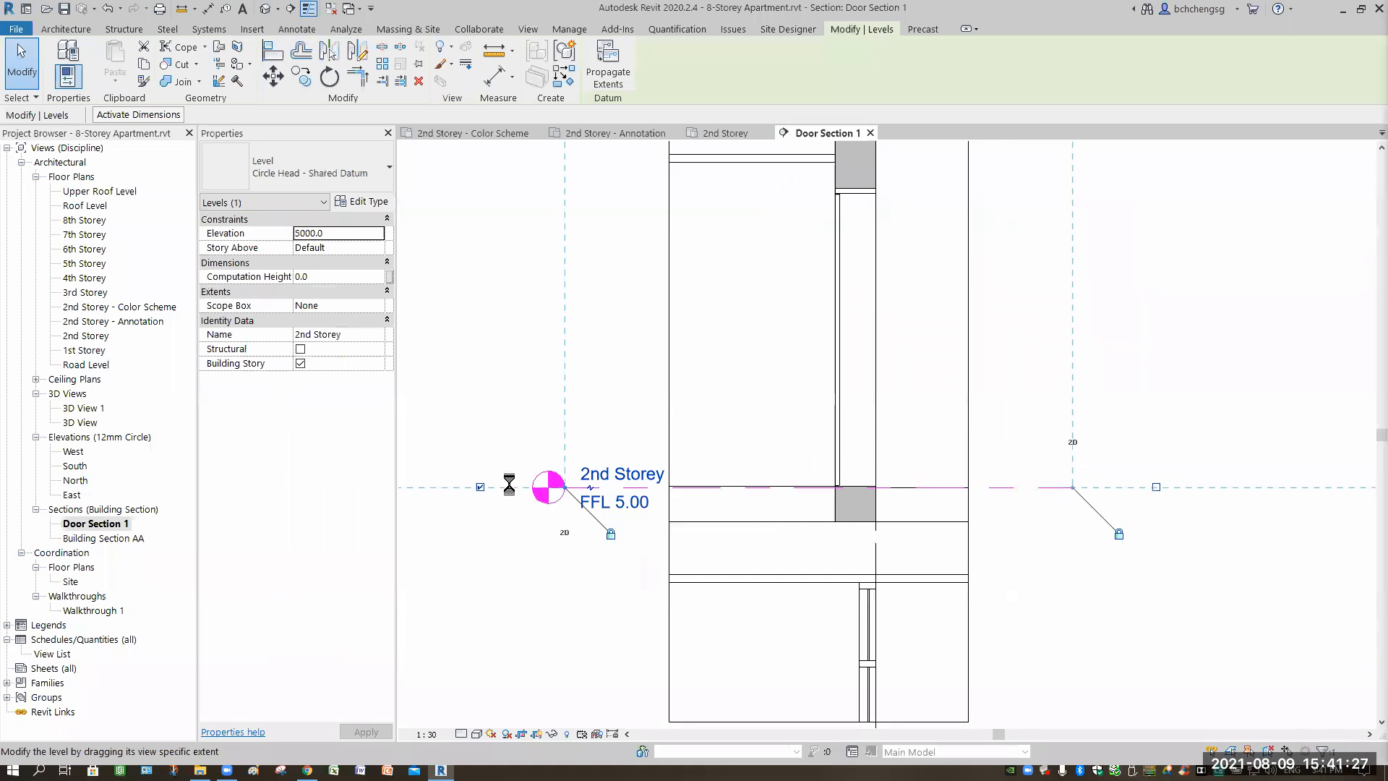
left_click_drag(500, 488, 471, 552)
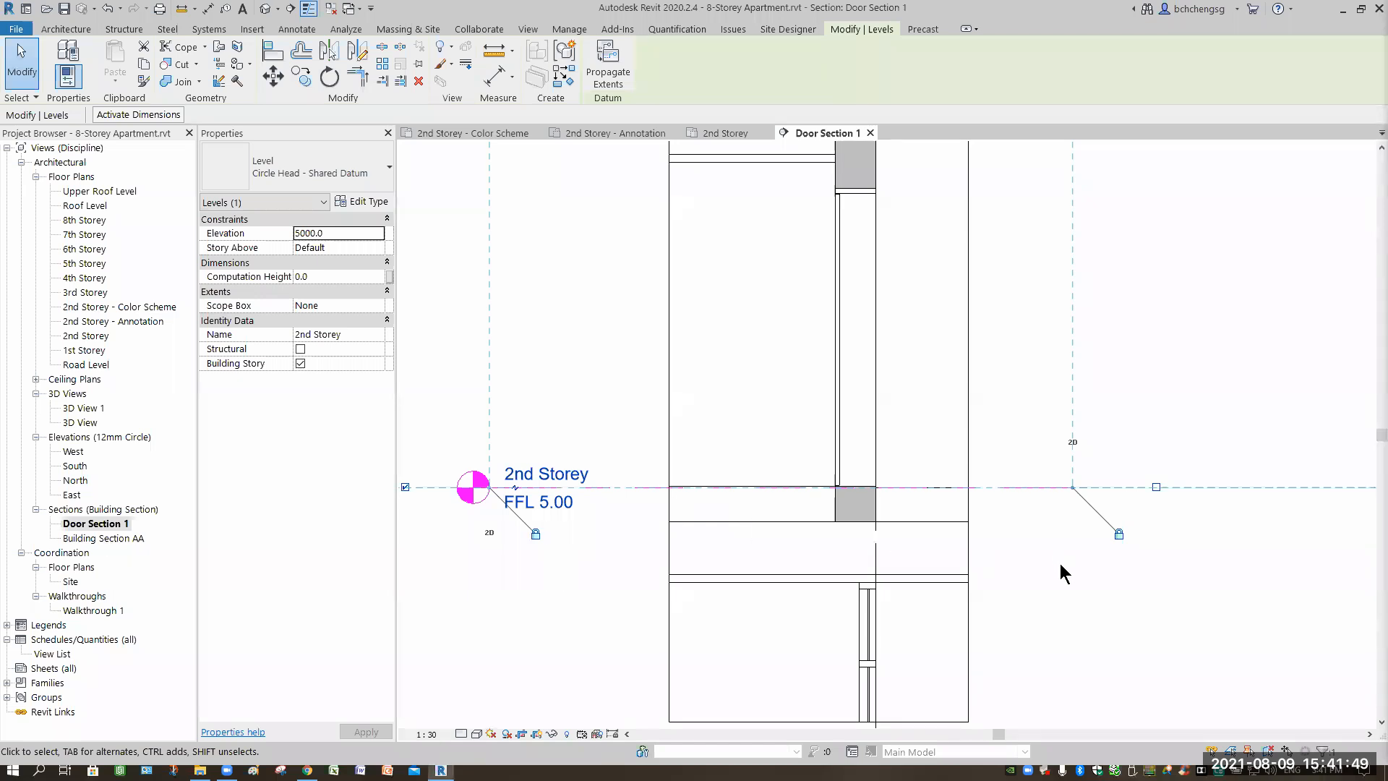
scroll(1060, 563, "down", 2)
scroll(1070, 574, "down", 1)
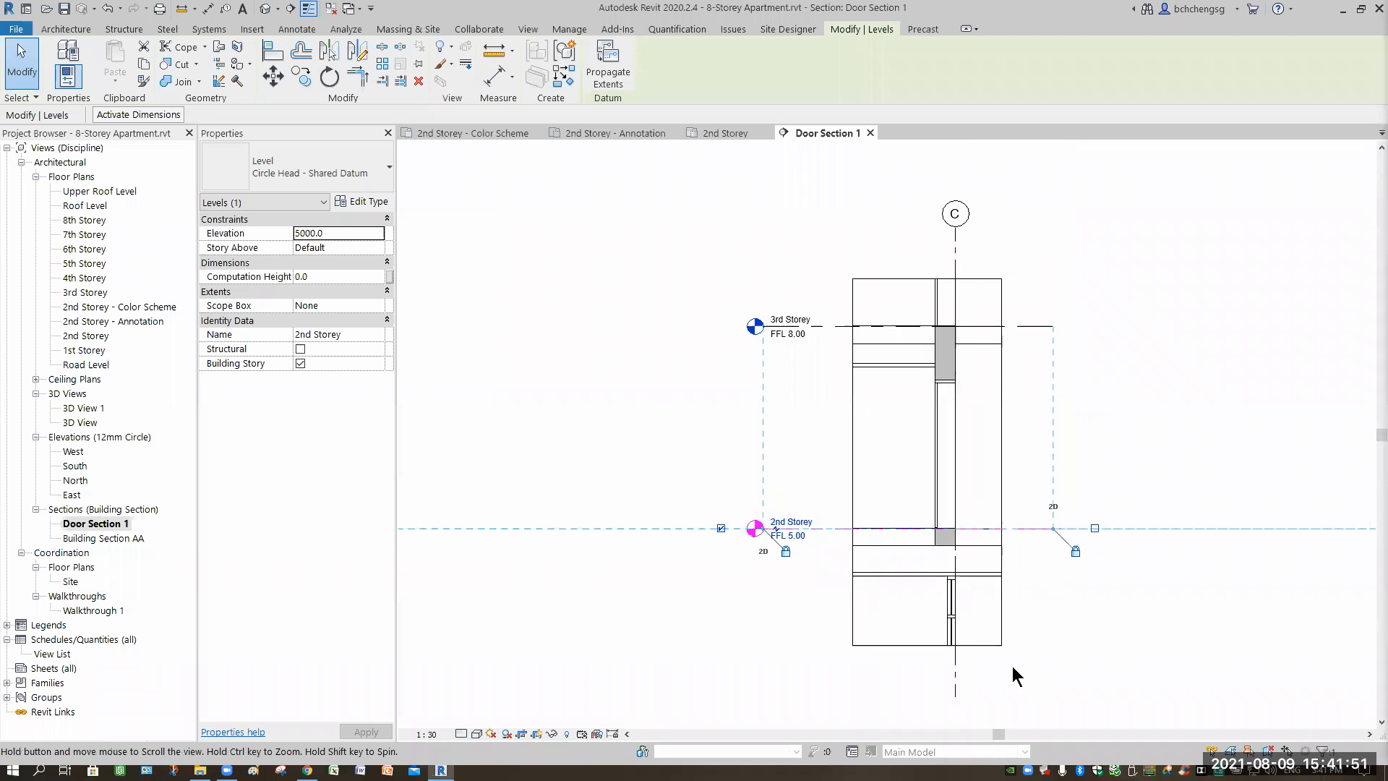
left_click(986, 654)
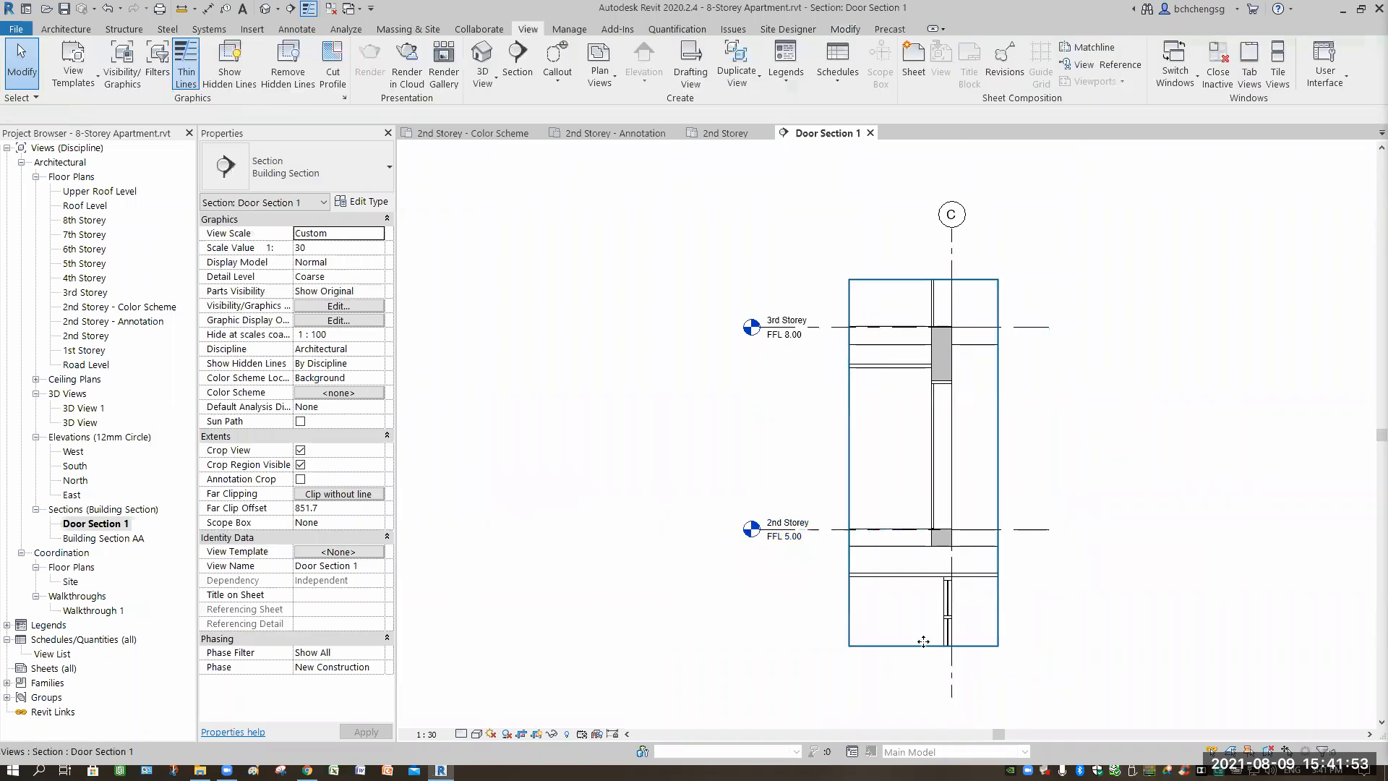
Raise the section crop region's bottom edge to just below the 2nd Storey floor.
left_click(920, 645)
left_click_drag(929, 571, 928, 563)
left_click_drag(1021, 553, 1001, 587)
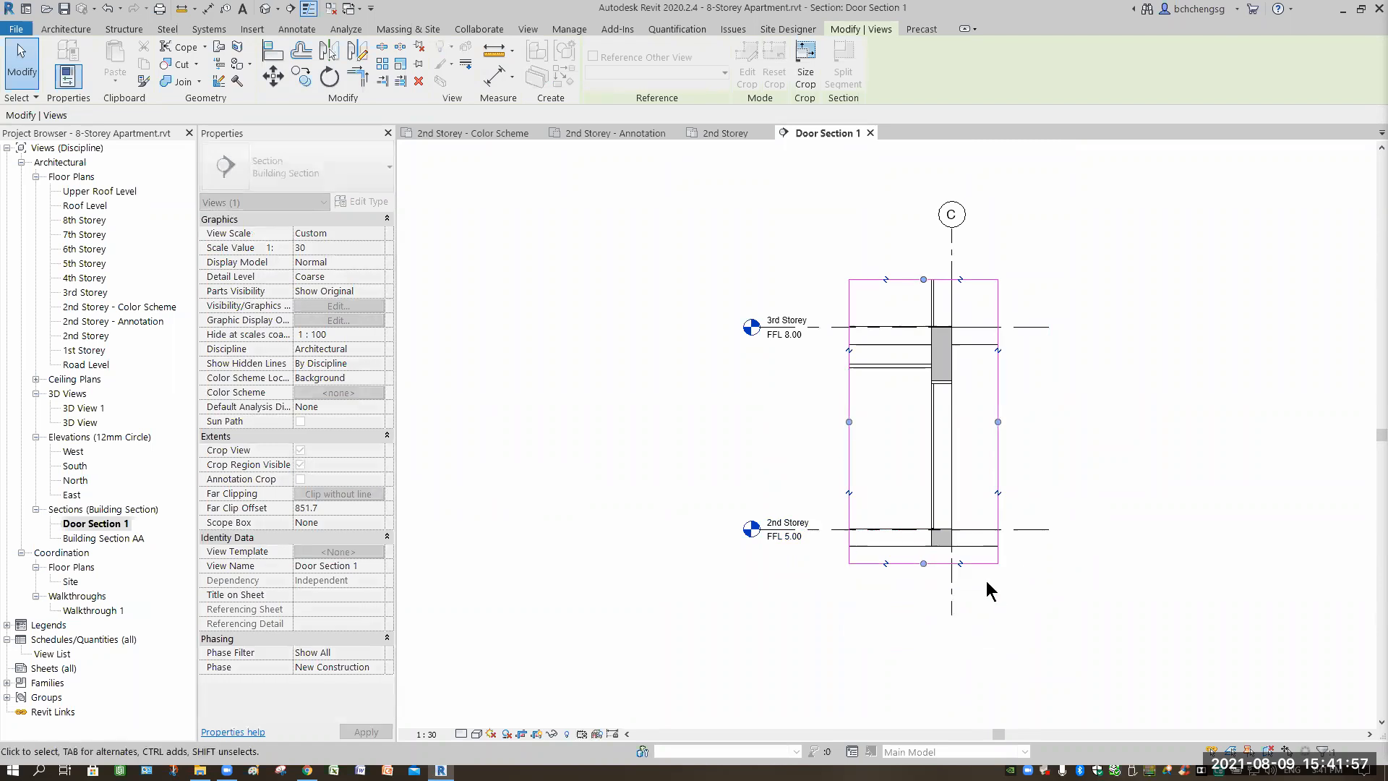
Hide the crop region boundary, keeping both the 2nd and 3rd Storey levels in view.
scroll(967, 649, "up", 4)
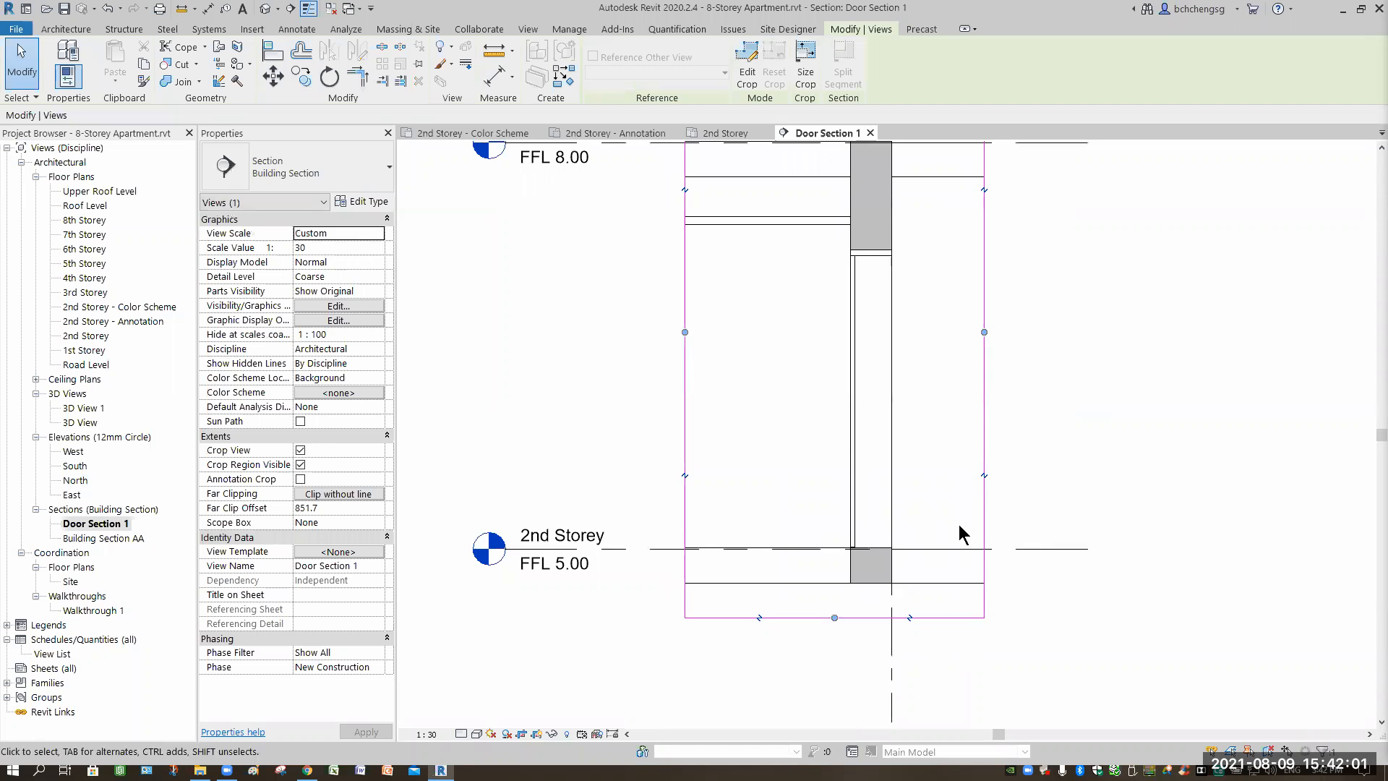
middle_click_drag(1025, 411, 1020, 519)
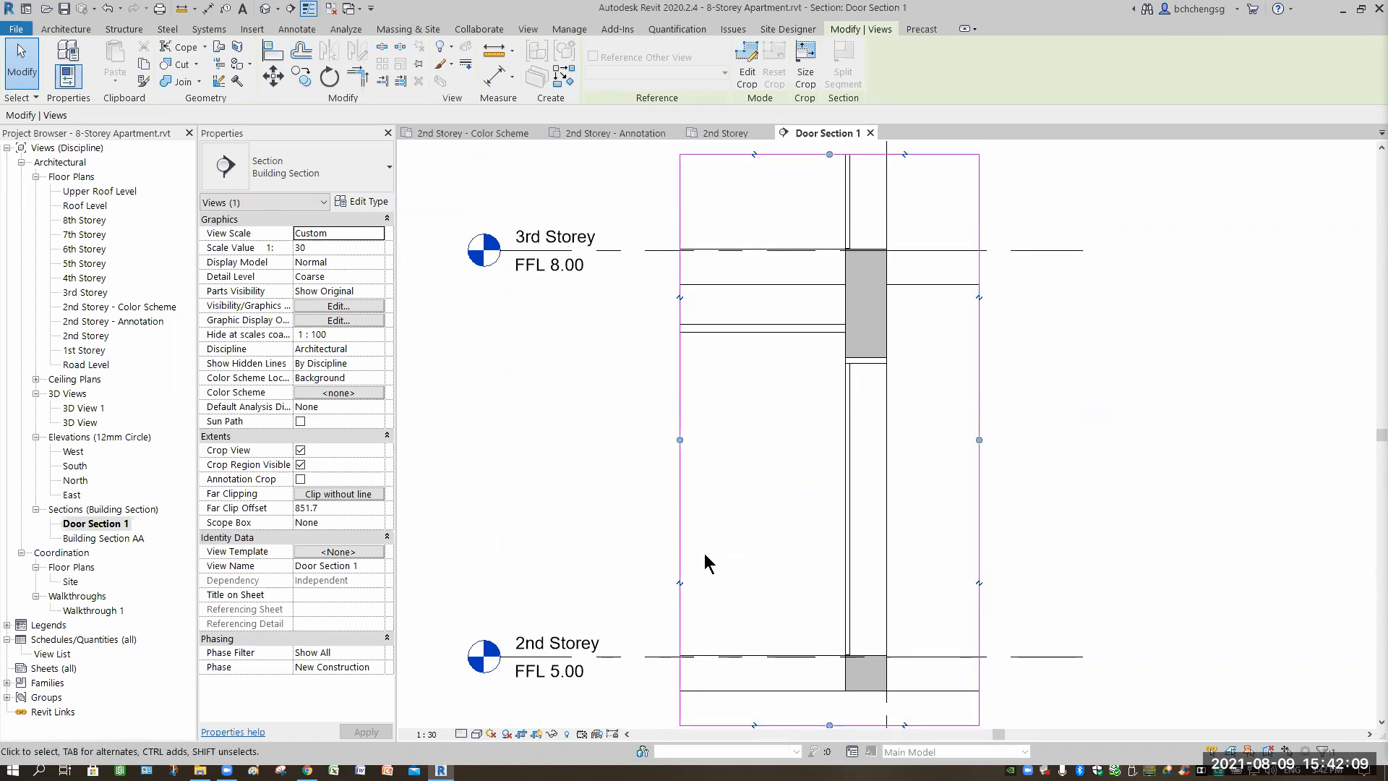
left_click(536, 734)
middle_click_drag(713, 232, 694, 172)
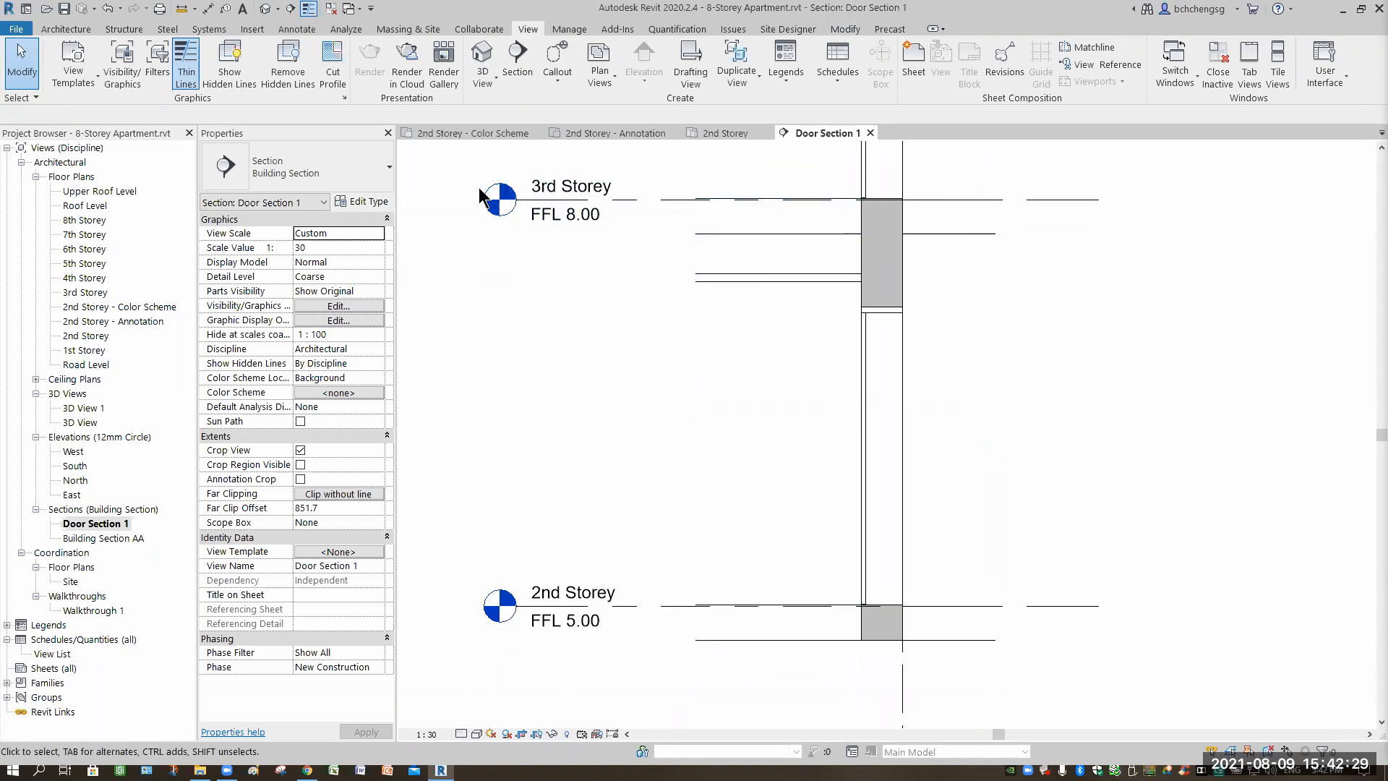
From the Annotate tab's Component dropdown, start placing a Detail Component.
left_click(294, 30)
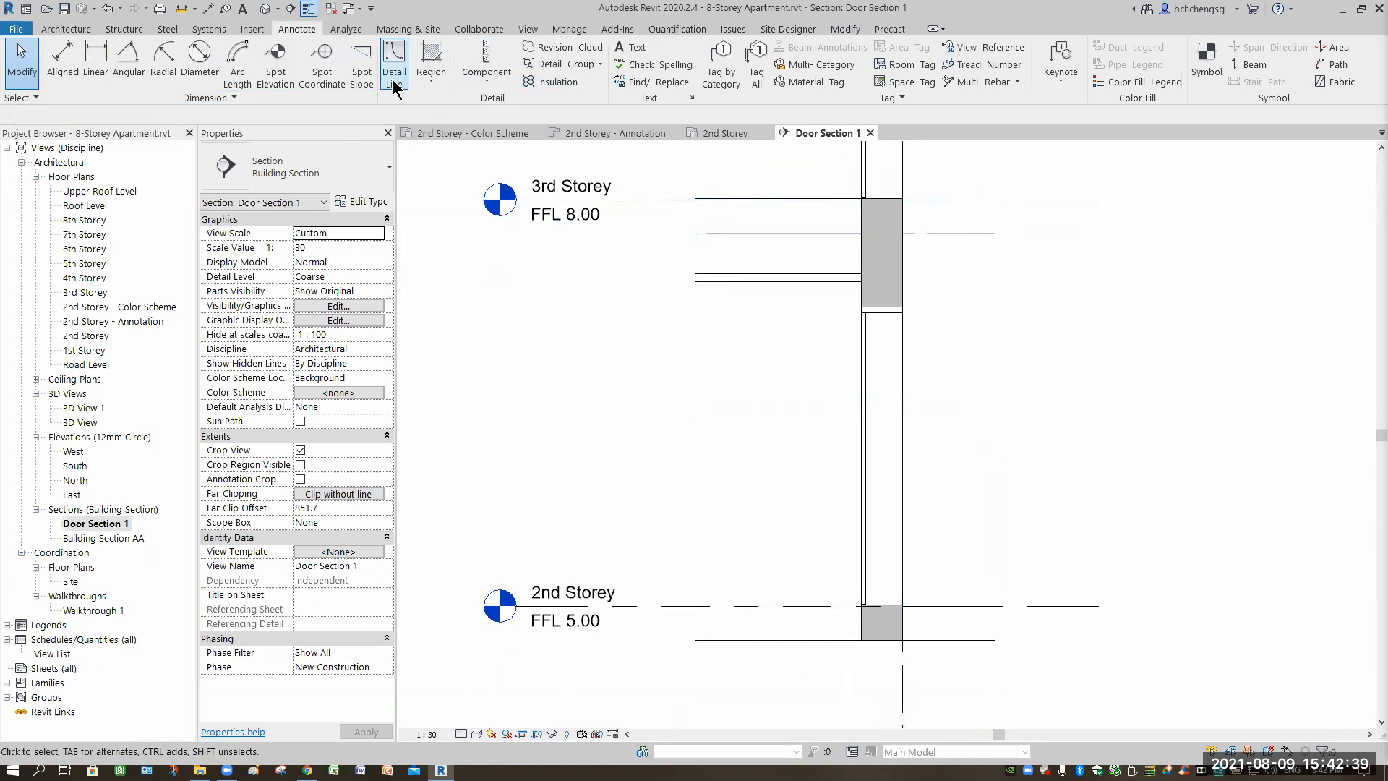
left_click(491, 87)
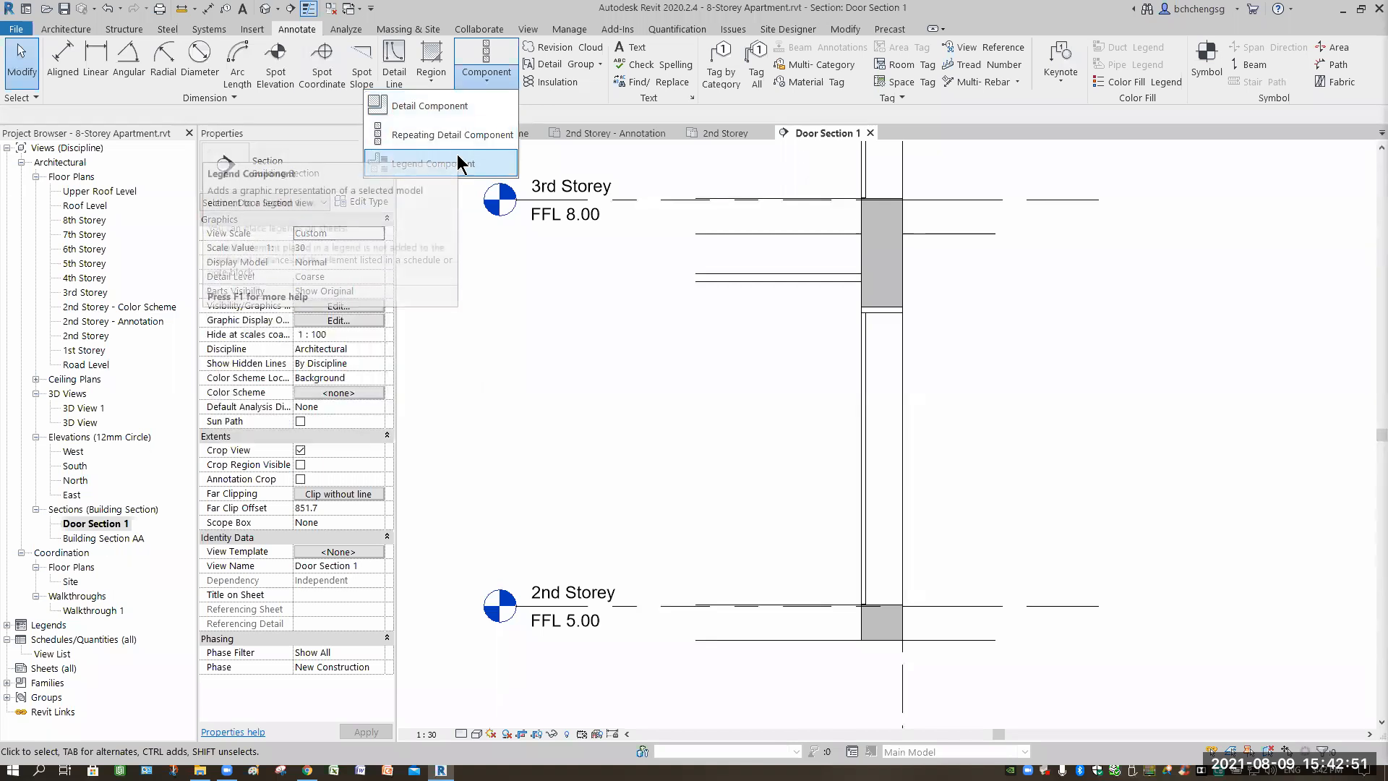
left_click(434, 106)
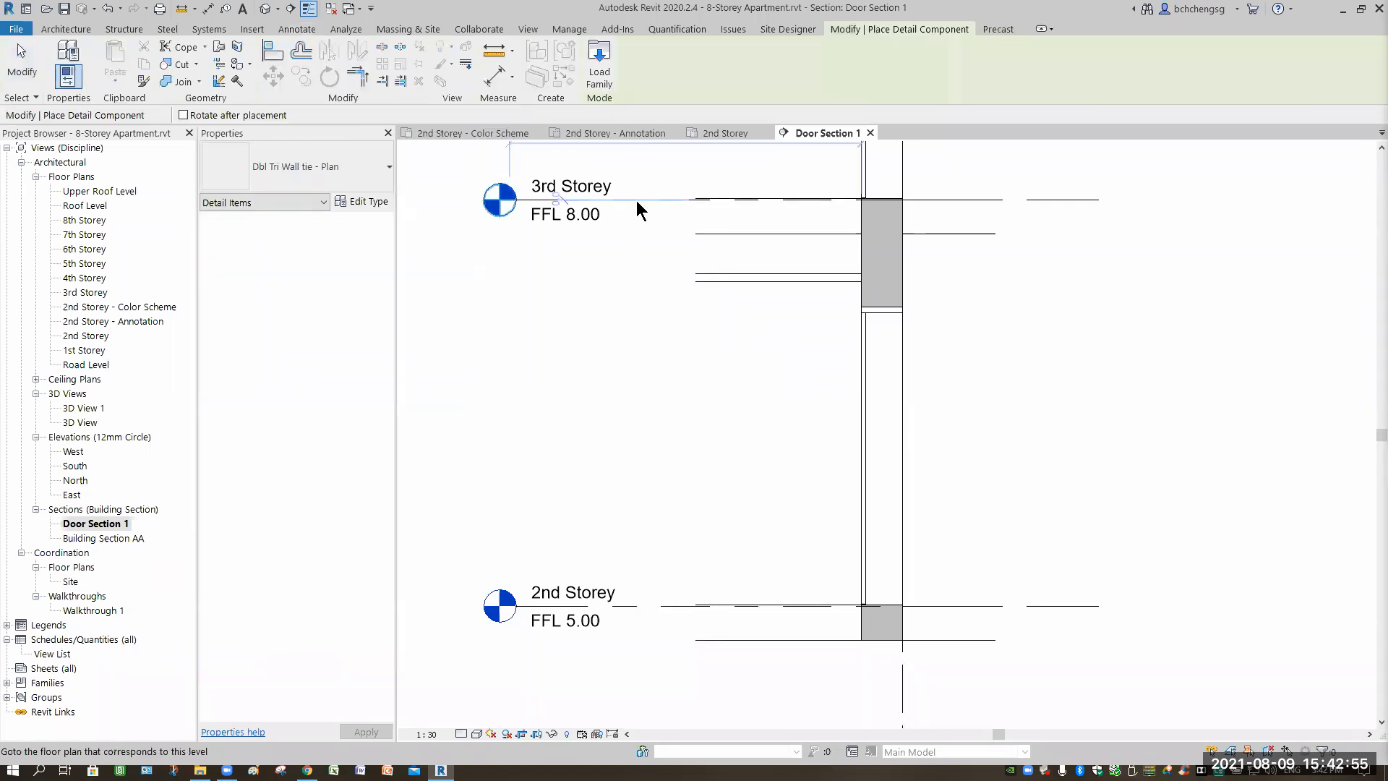
In Load Family, browse the Singapore library's Detail Items and Structural folders.
left_click(599, 69)
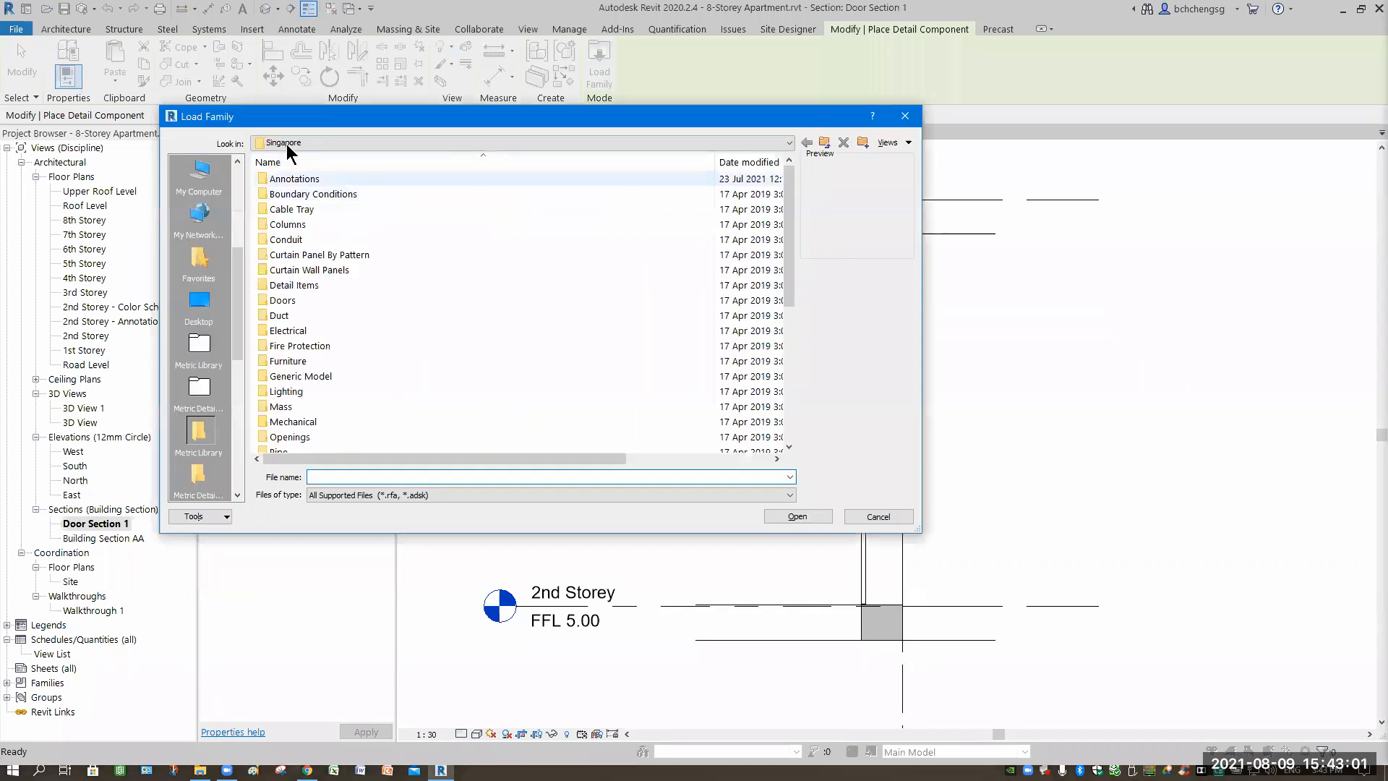
double_click(288, 179)
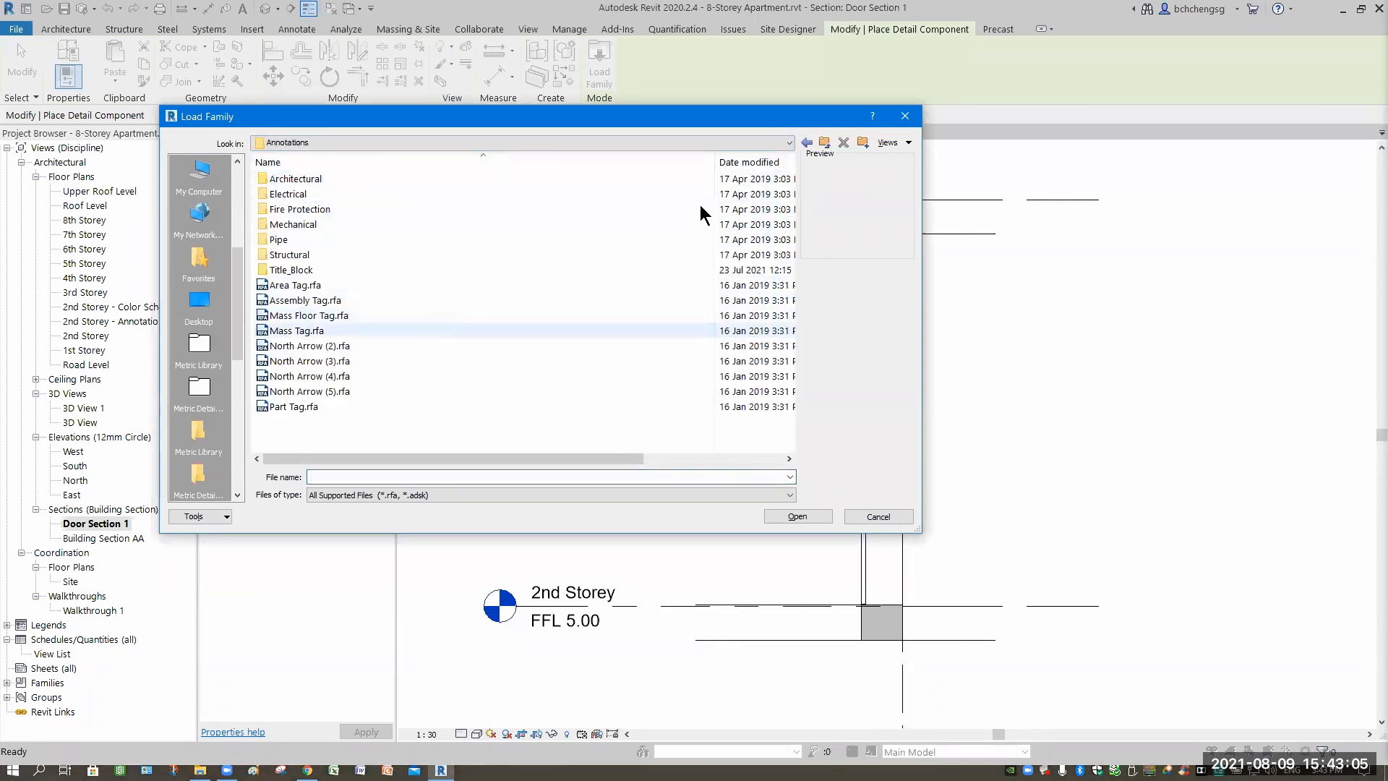
left_click(789, 143)
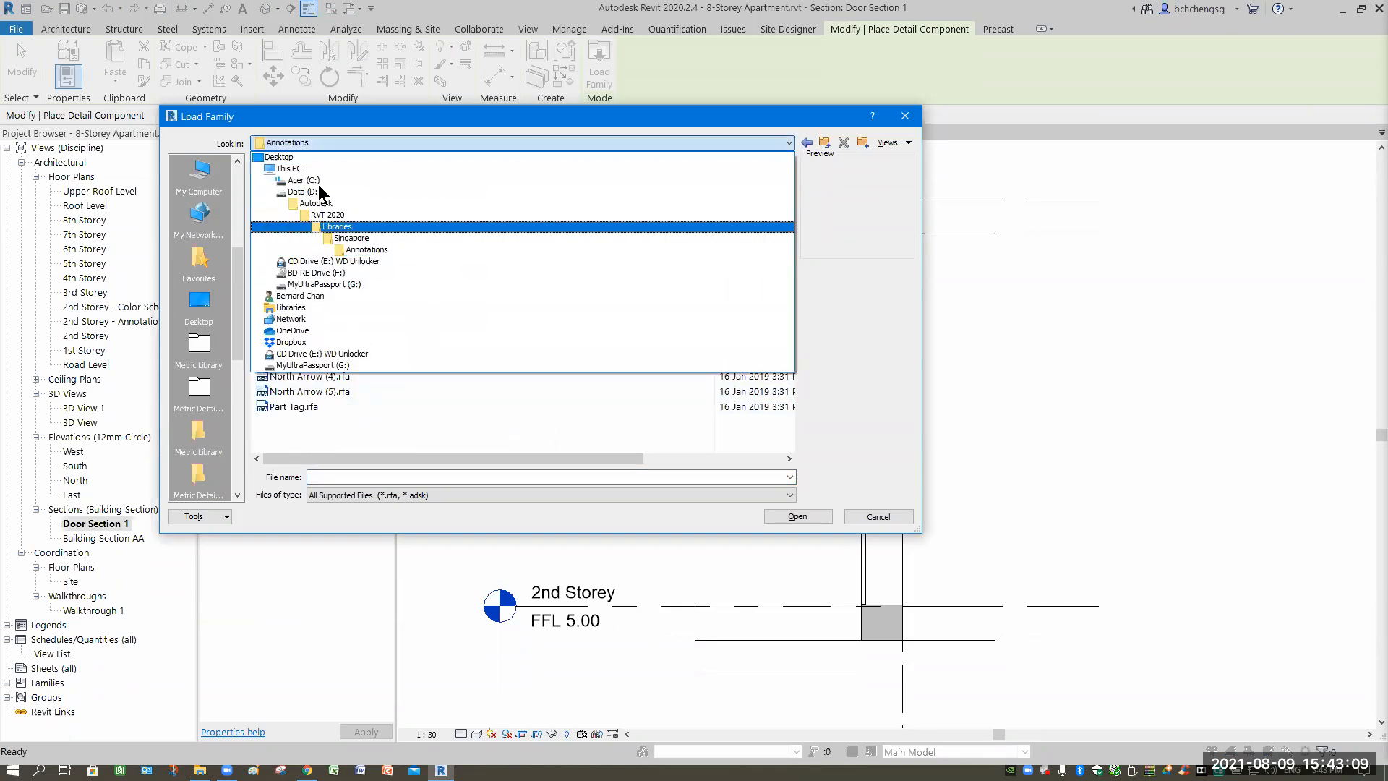
left_click(303, 238)
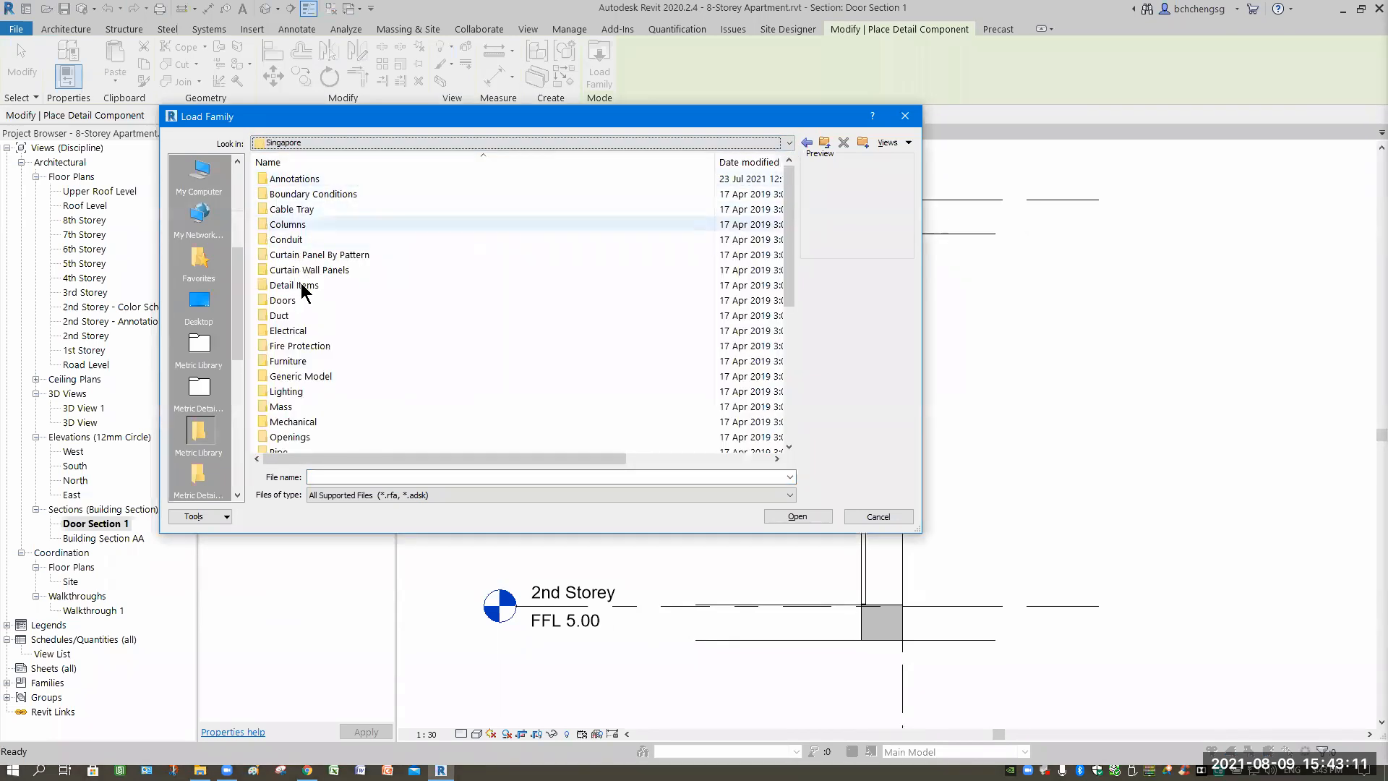
double_click(300, 287)
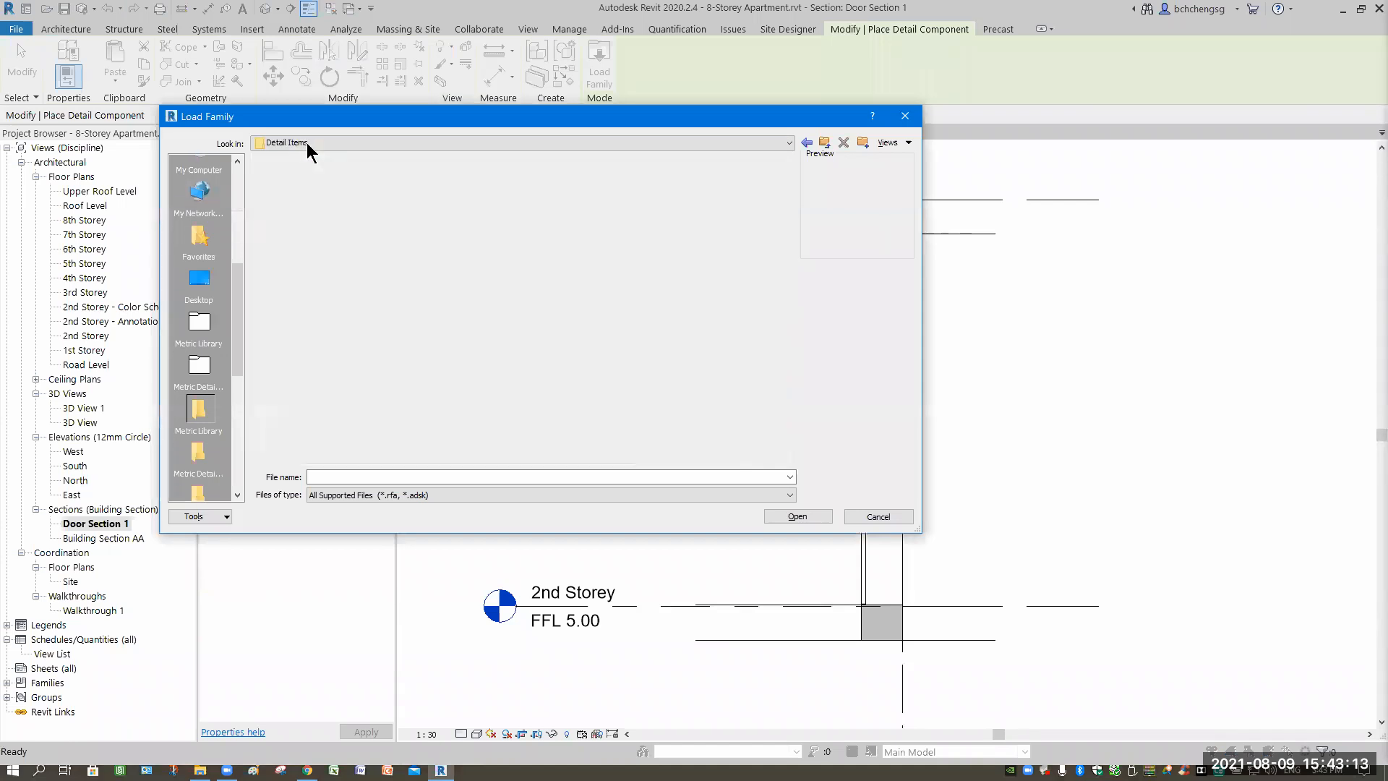
double_click(291, 179)
left_click(788, 145)
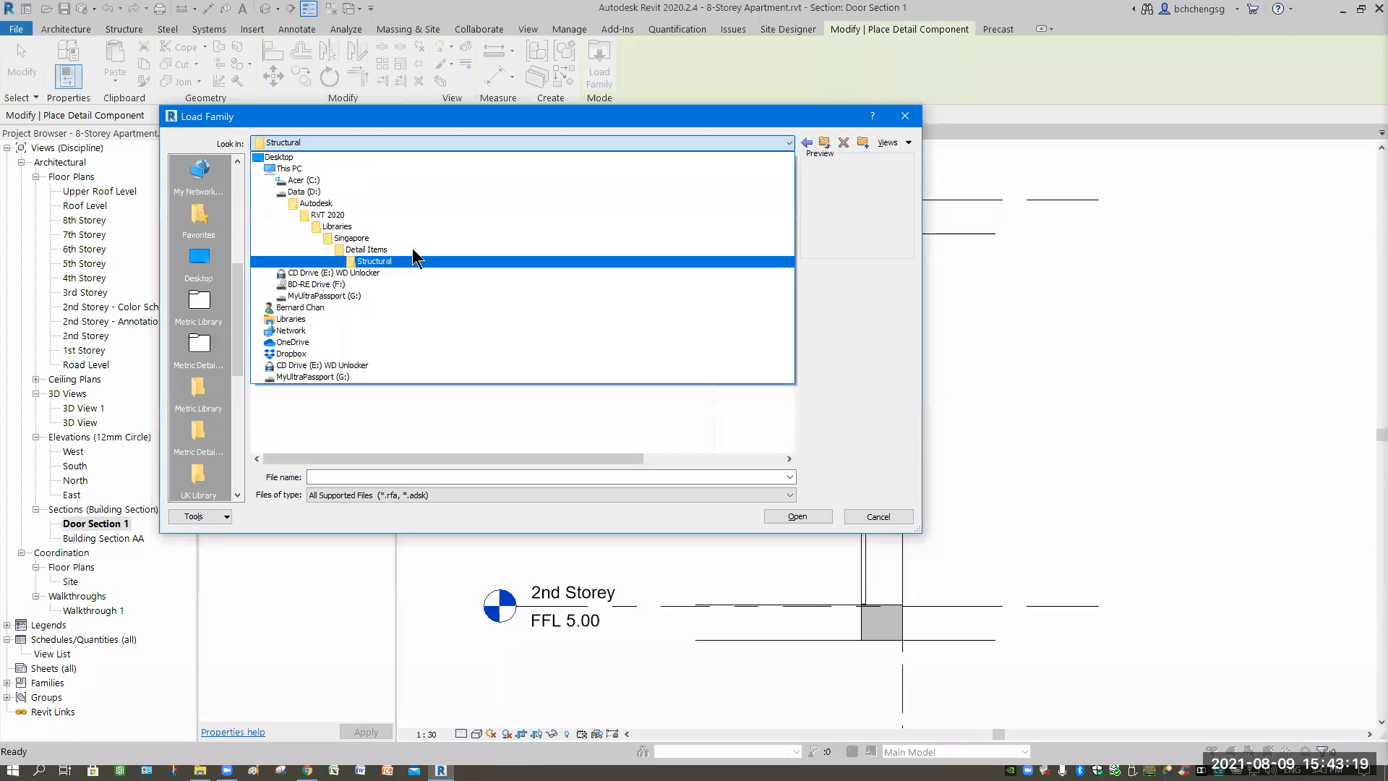
left_click(411, 251)
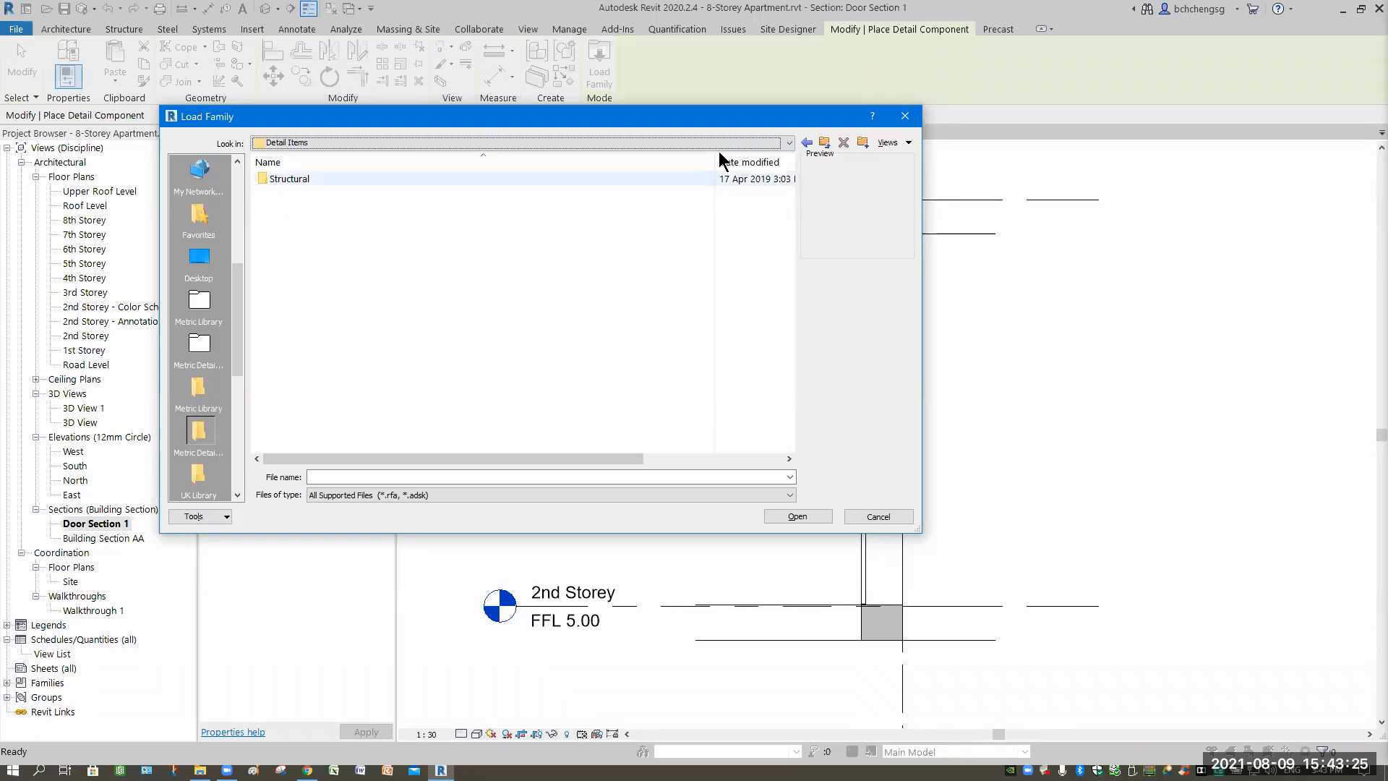
Step back up to the Singapore folder and re-check its Detail Items folder.
left_click(807, 143)
left_click(807, 143)
left_click(806, 142)
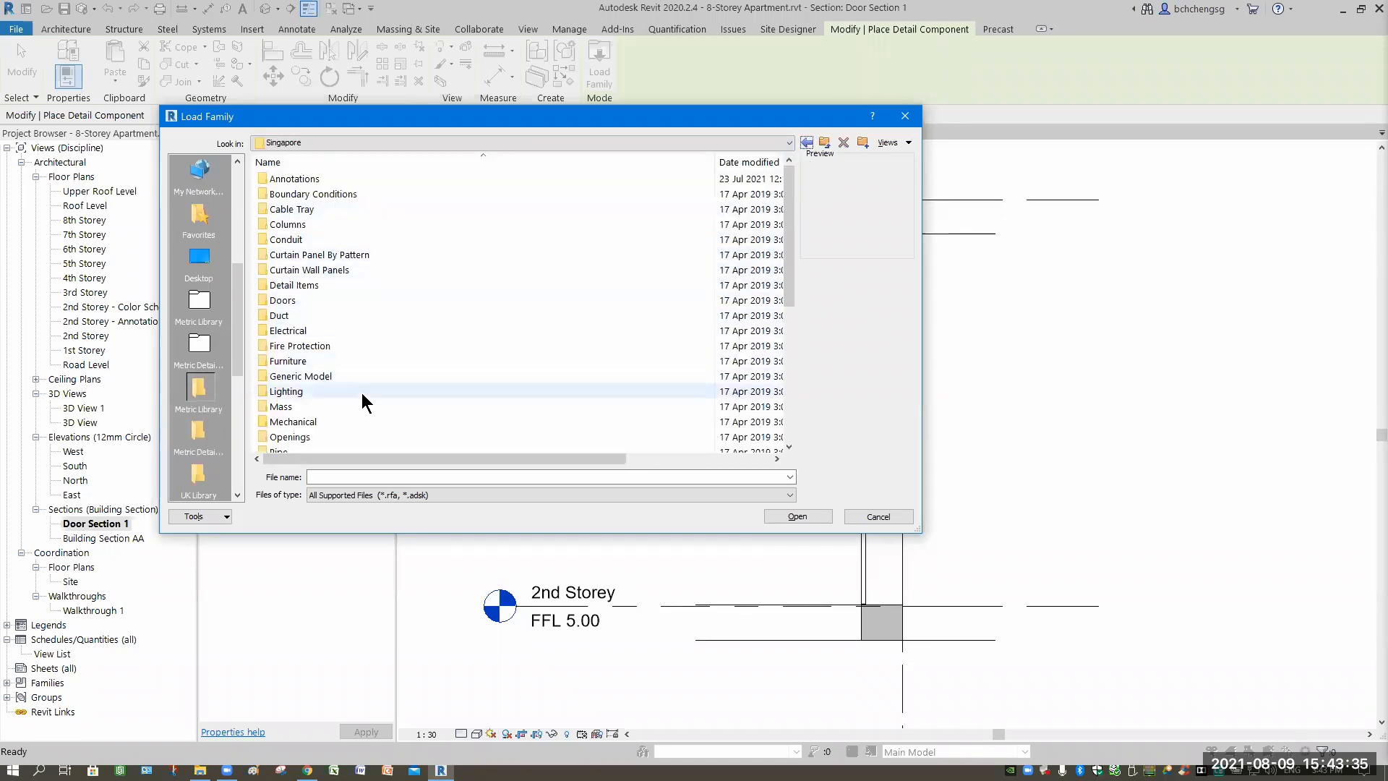
scroll(362, 400, "down", 4)
scroll(362, 400, "down", 2)
scroll(362, 400, "up", 6)
double_click(295, 285)
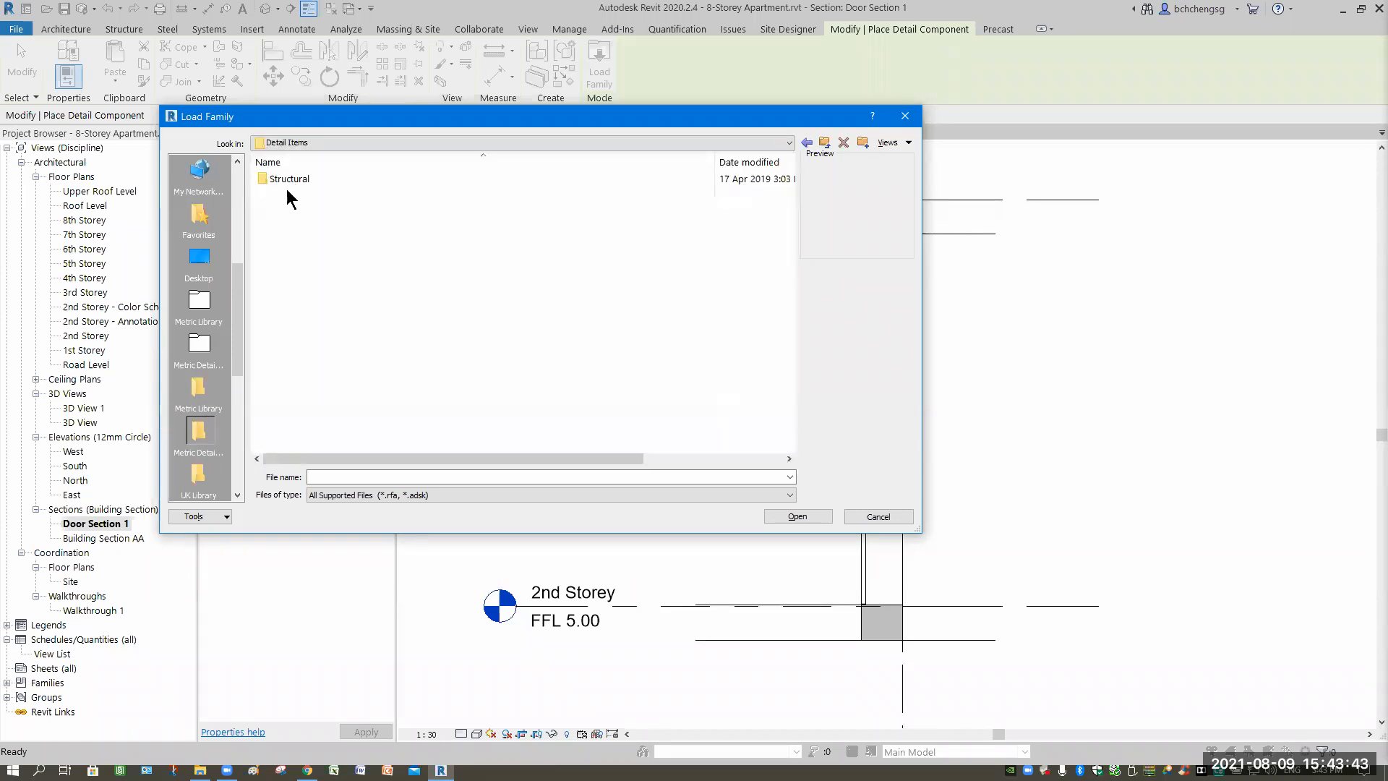
left_click(807, 143)
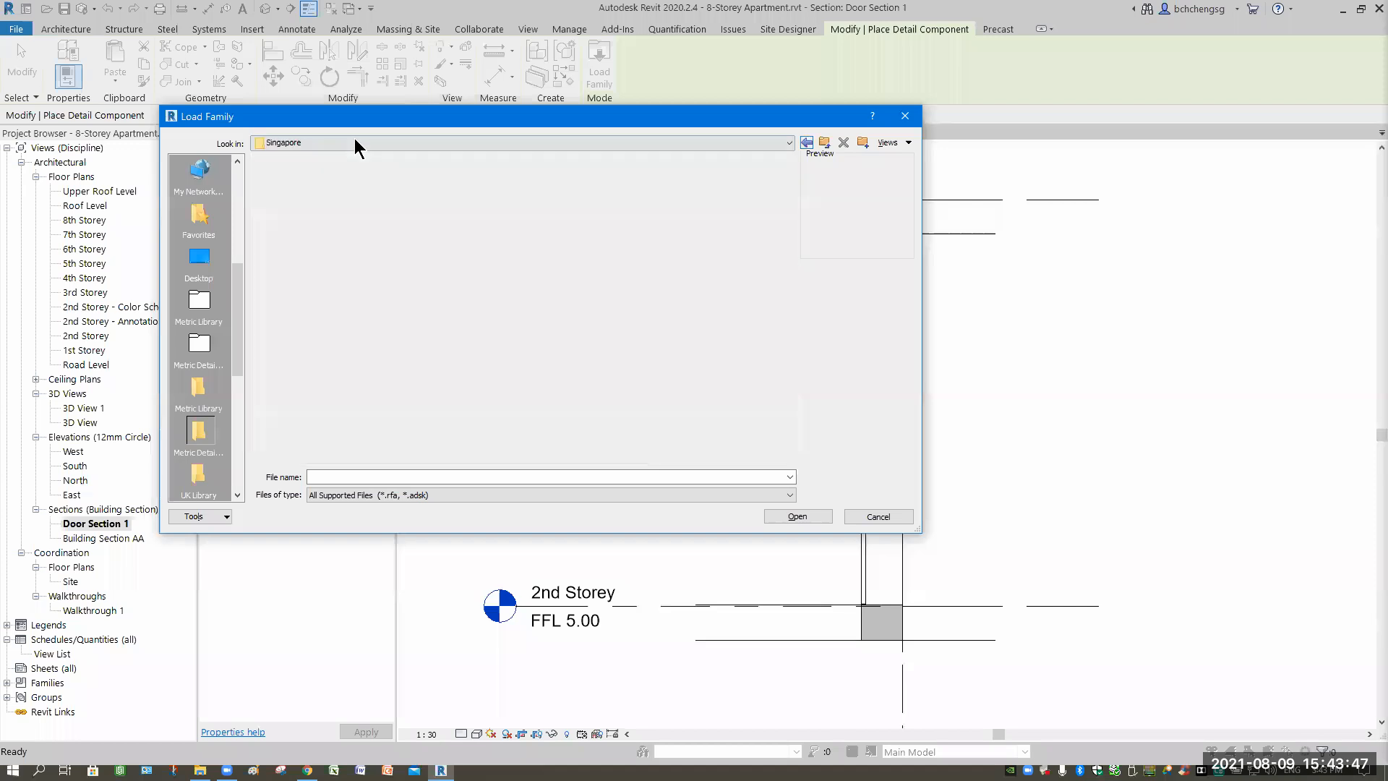
Load Break Line.rfa from RVT 2019 > Libraries > Singapore > Detail Items > Annotations.
left_click(355, 142)
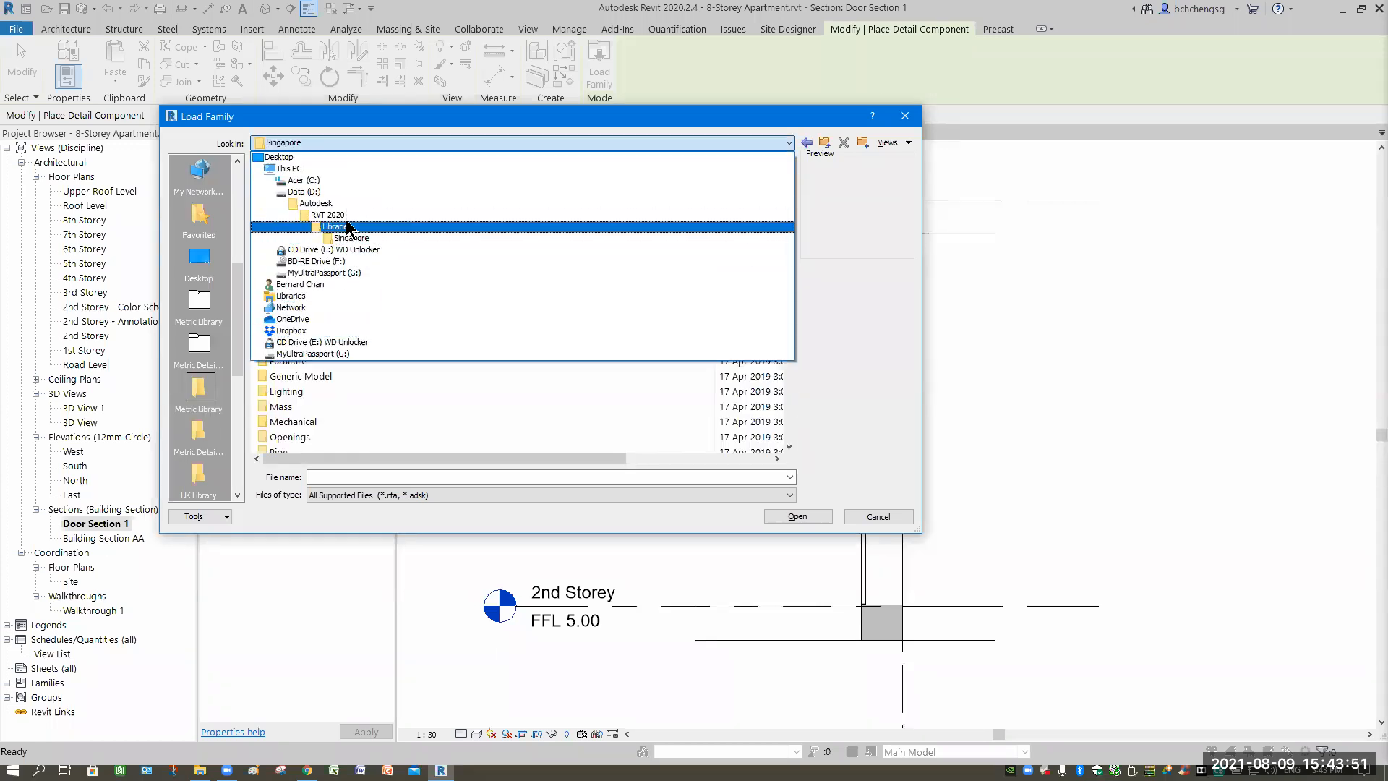
key("Return")
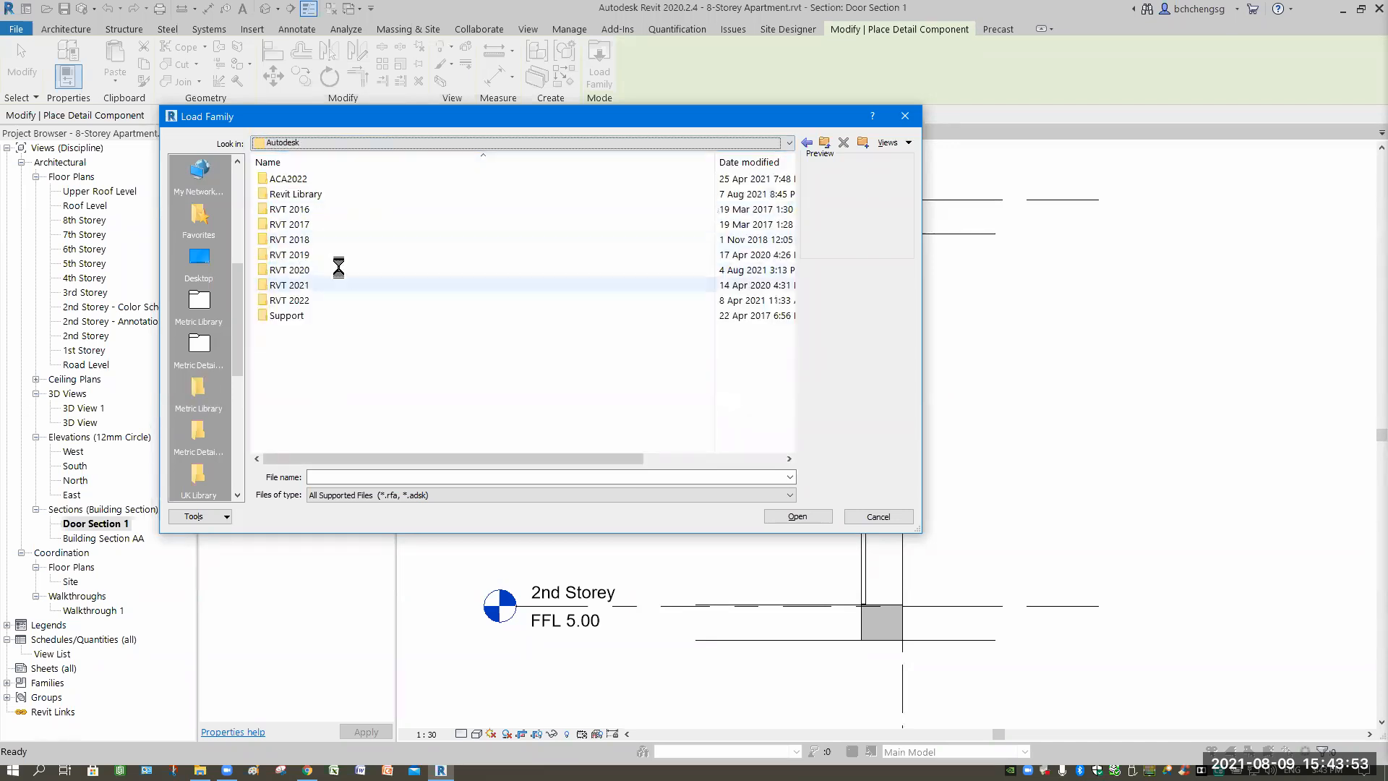
double_click(323, 259)
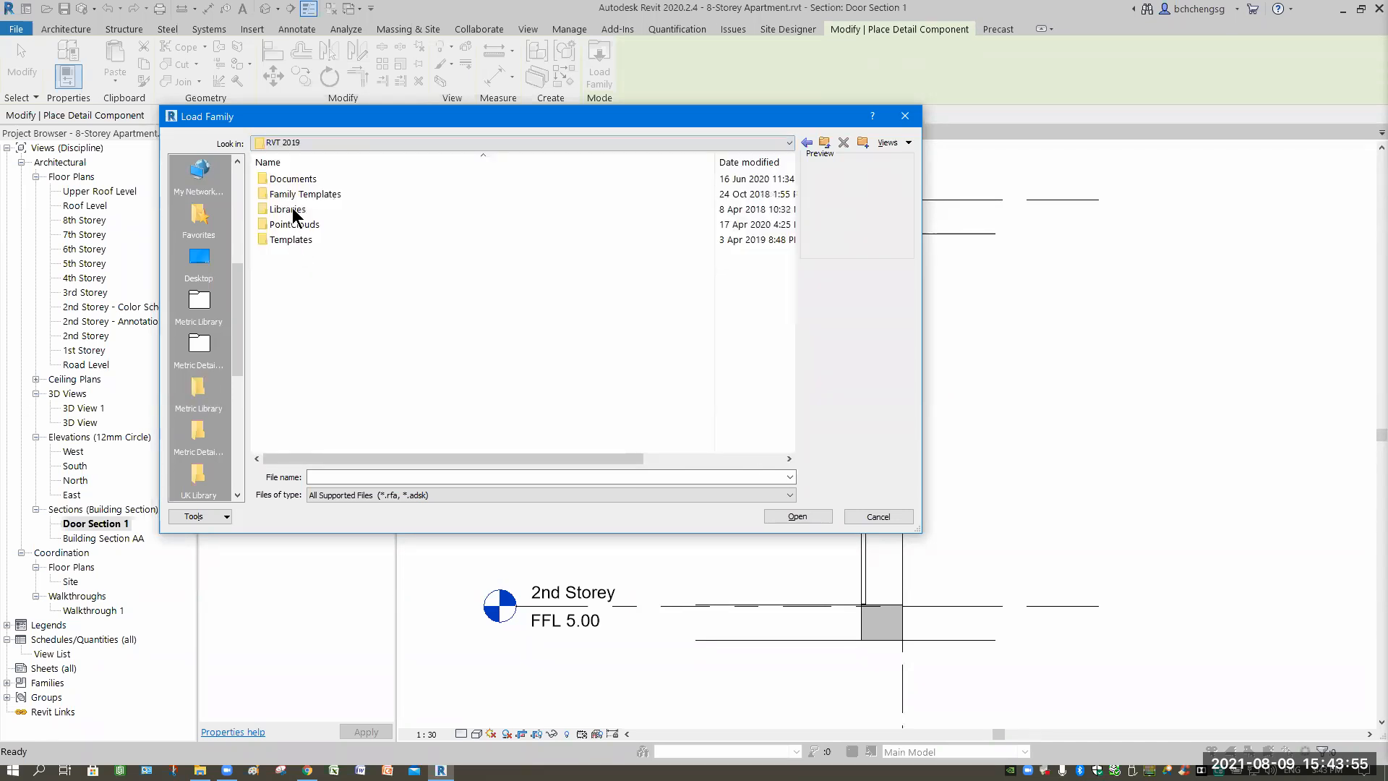
double_click(326, 209)
double_click(293, 193)
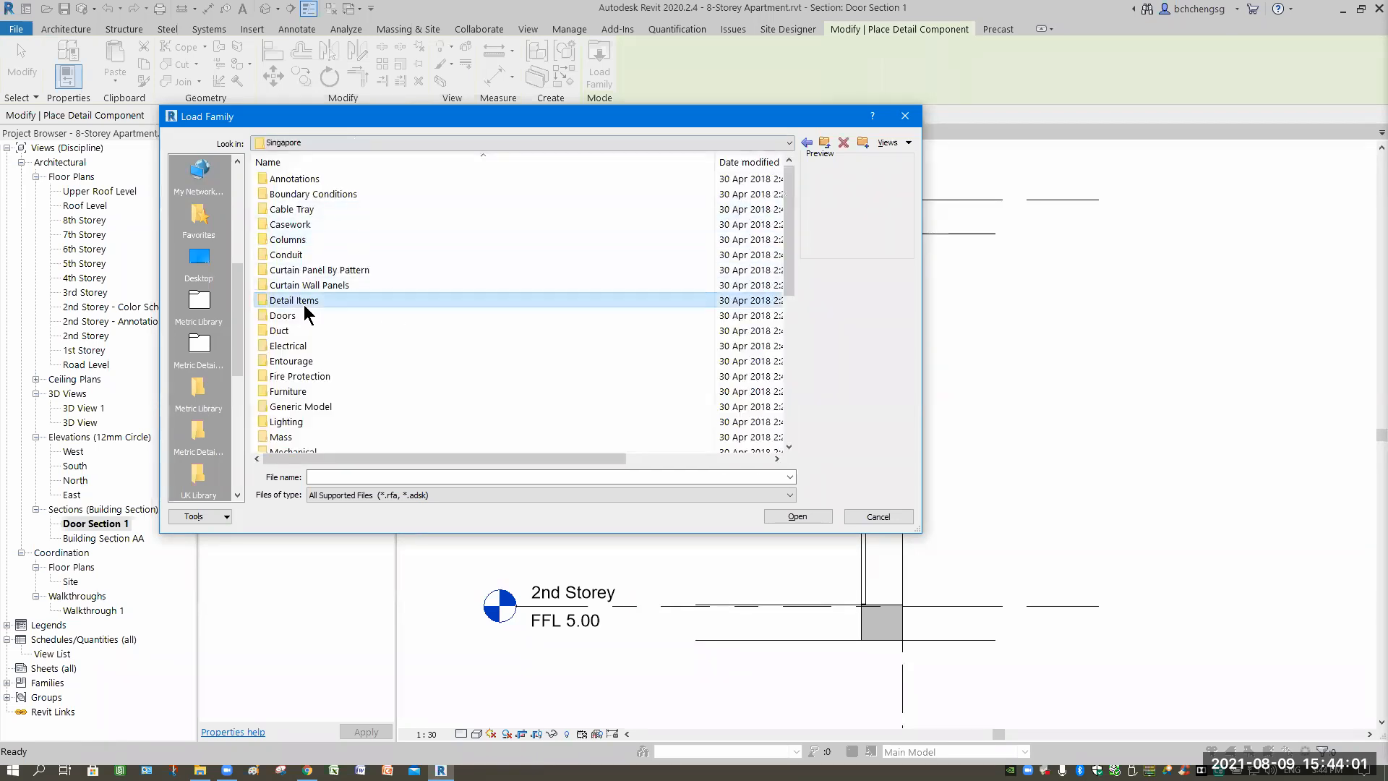
double_click(303, 302)
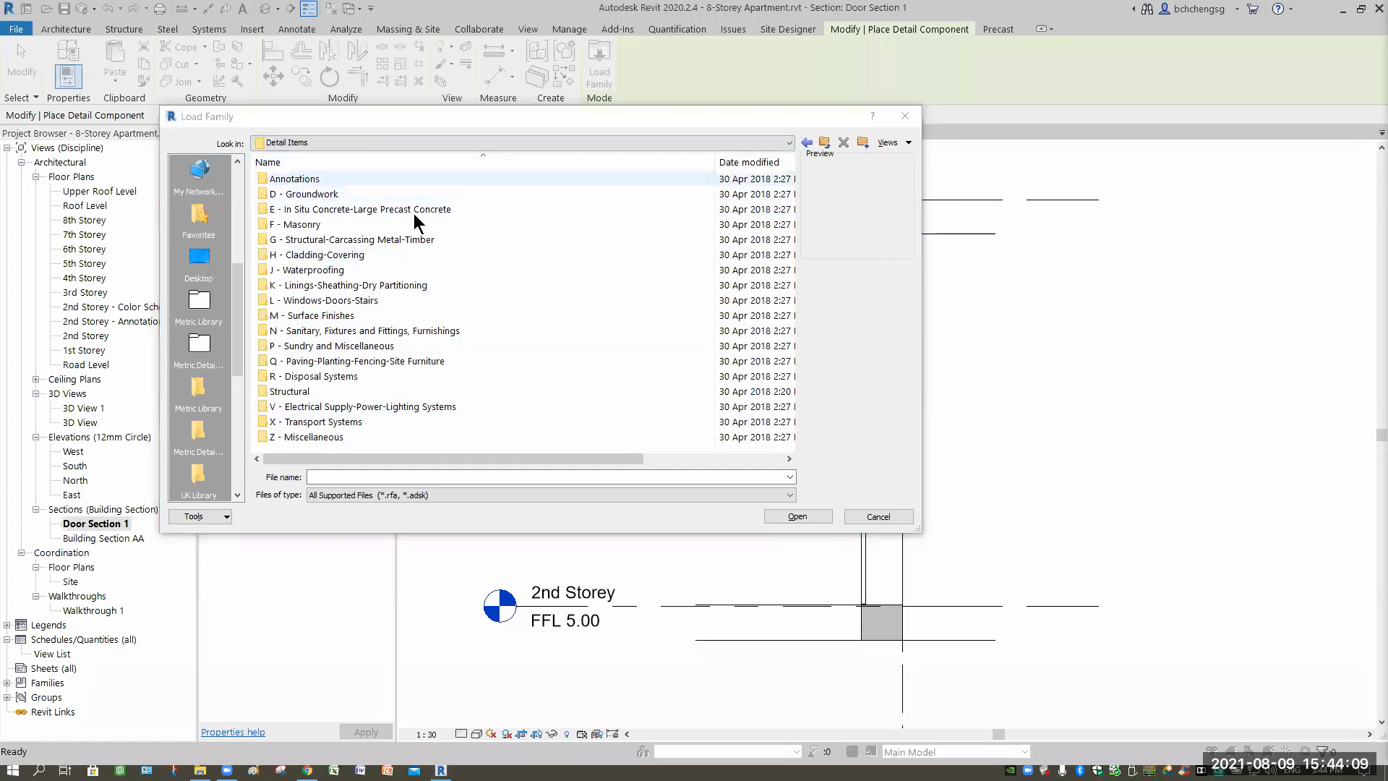
double_click(296, 179)
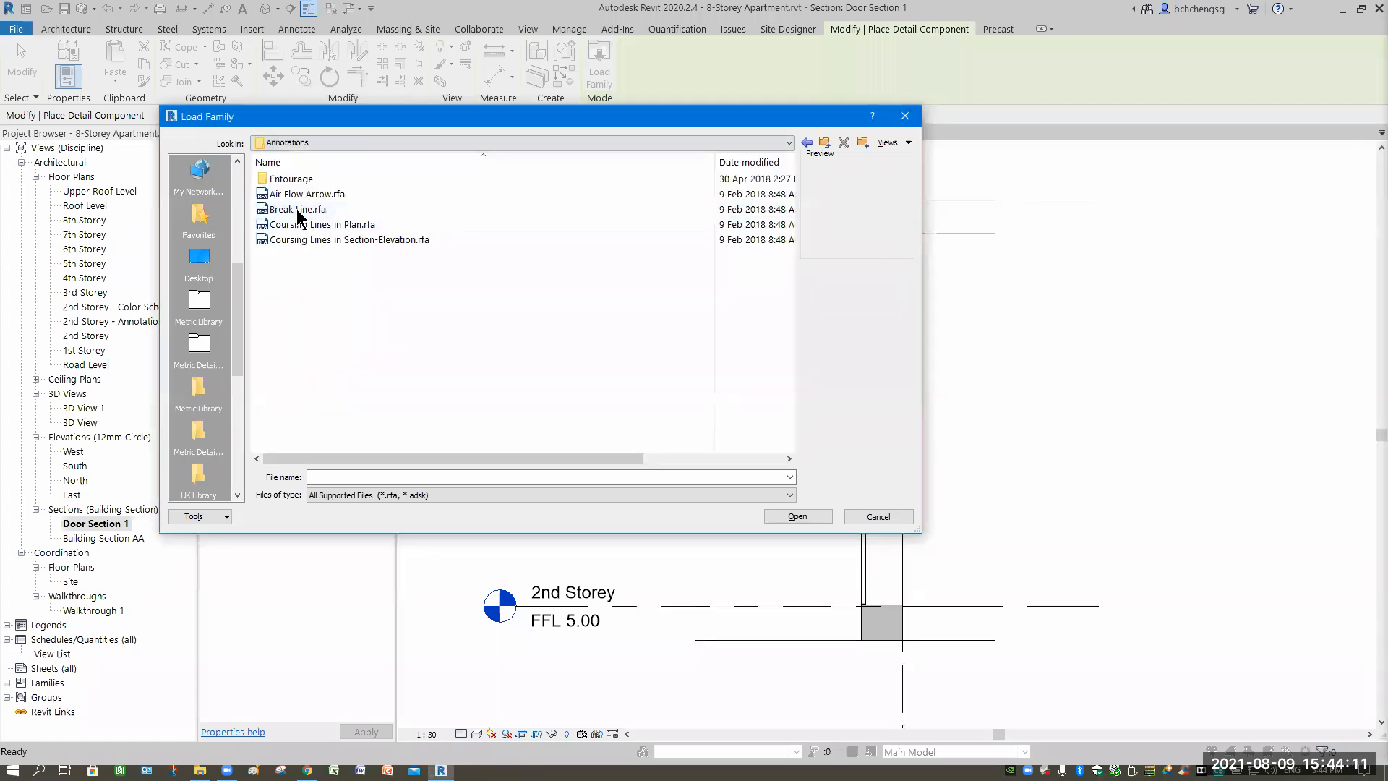
left_click(297, 214)
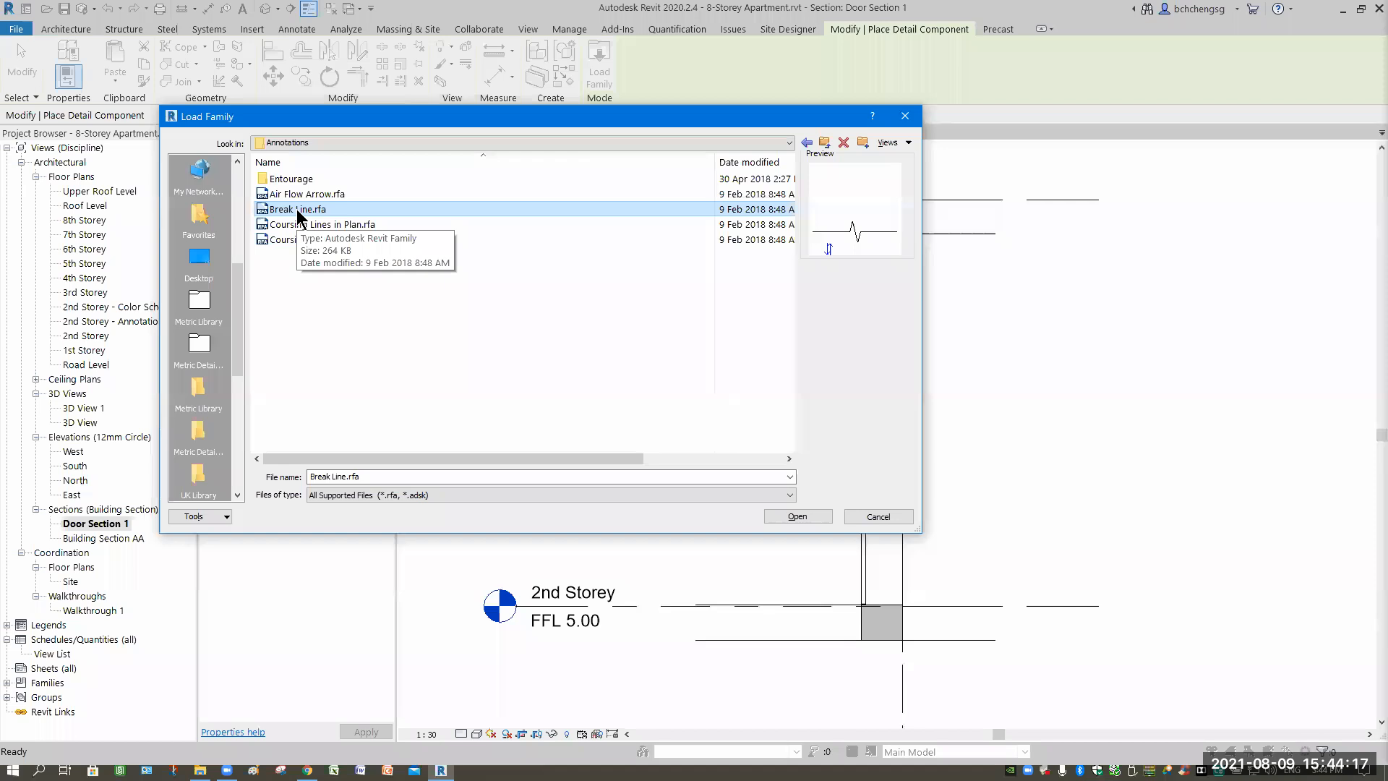
left_click(786, 520)
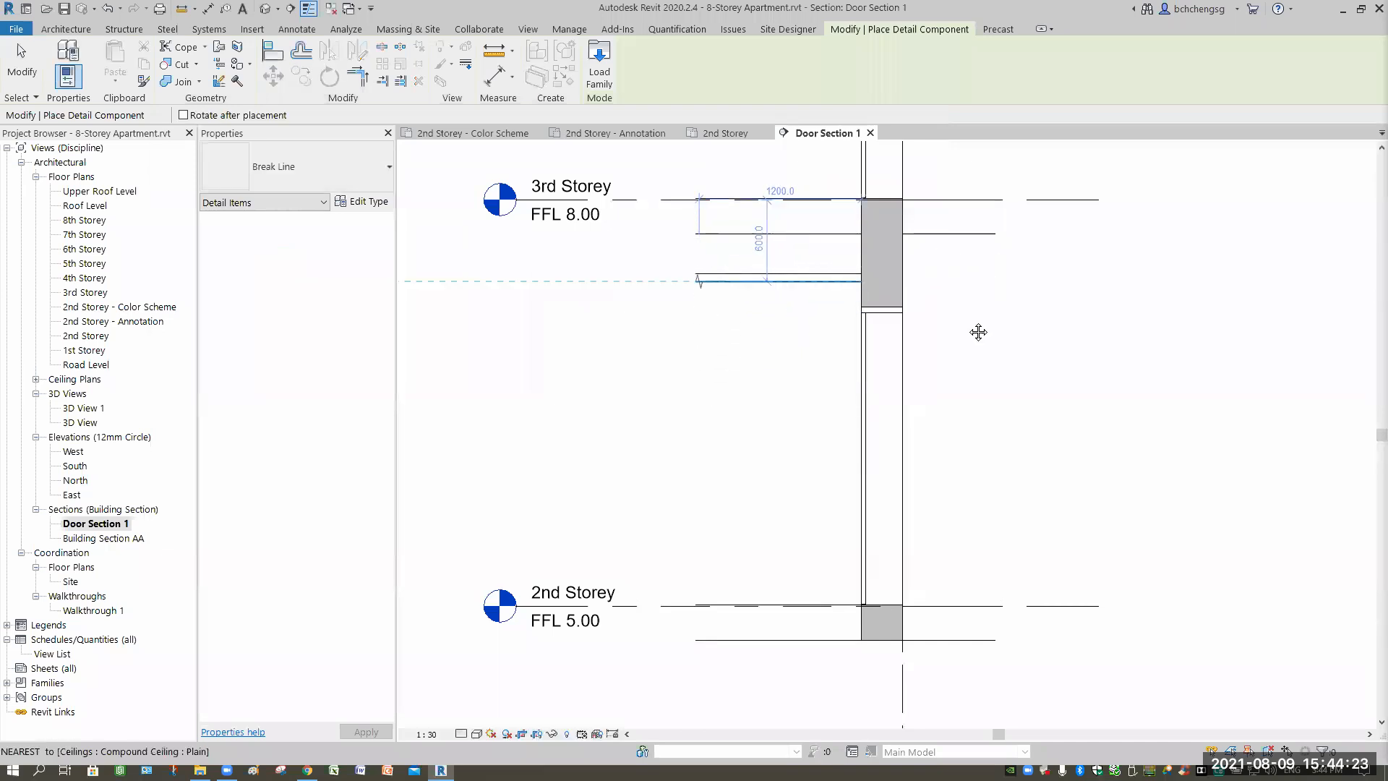
Place a vertical Break Line beside the slab edge, rotated with Space.
scroll(942, 375, "up", 3)
scroll(940, 298, "up", 2)
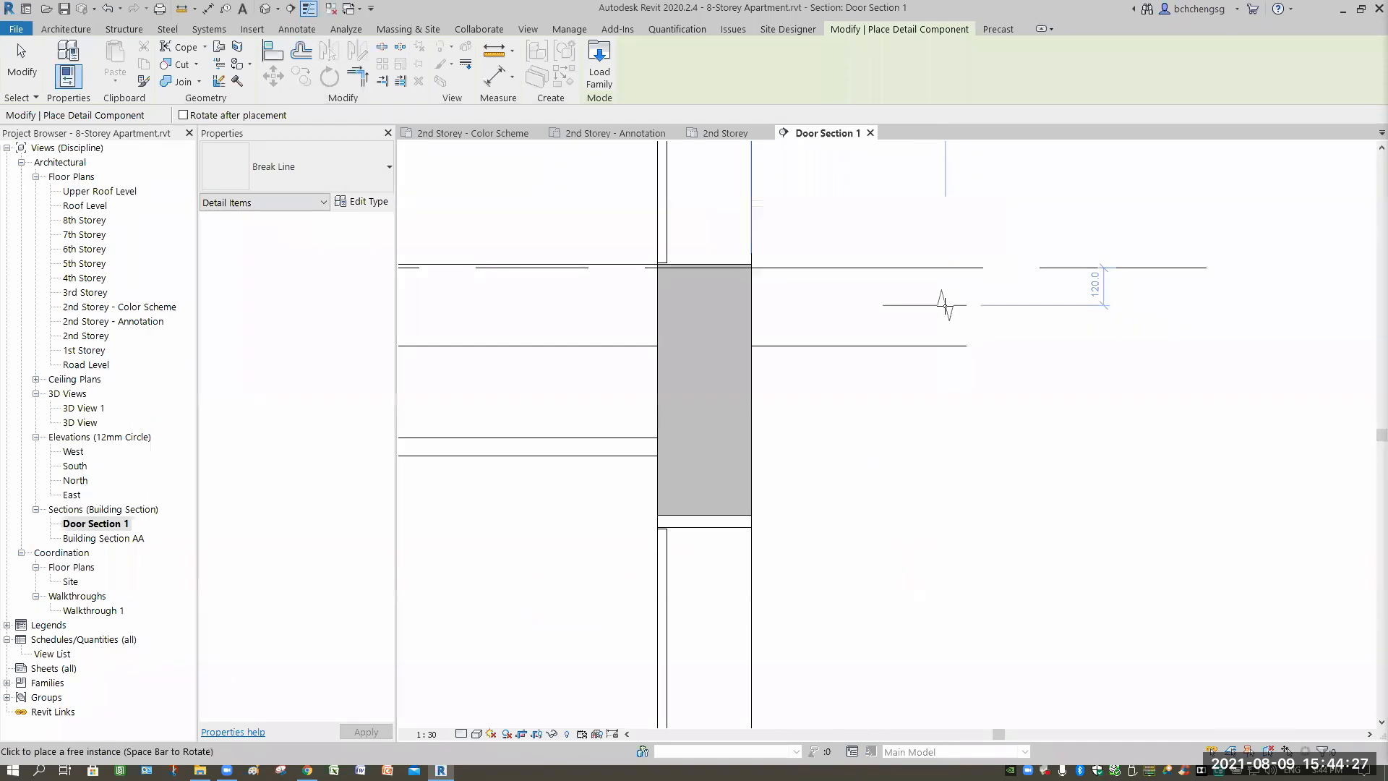
key("space")
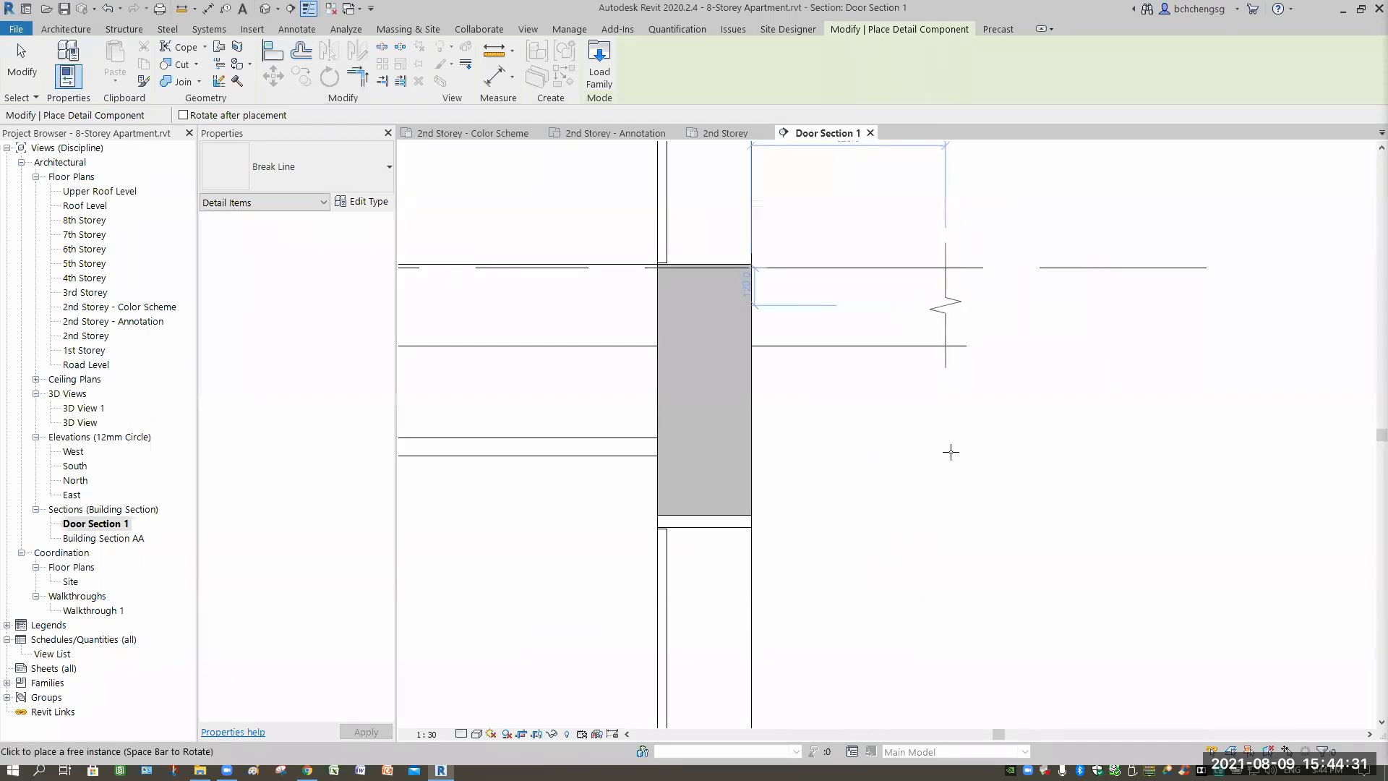
left_click(902, 304)
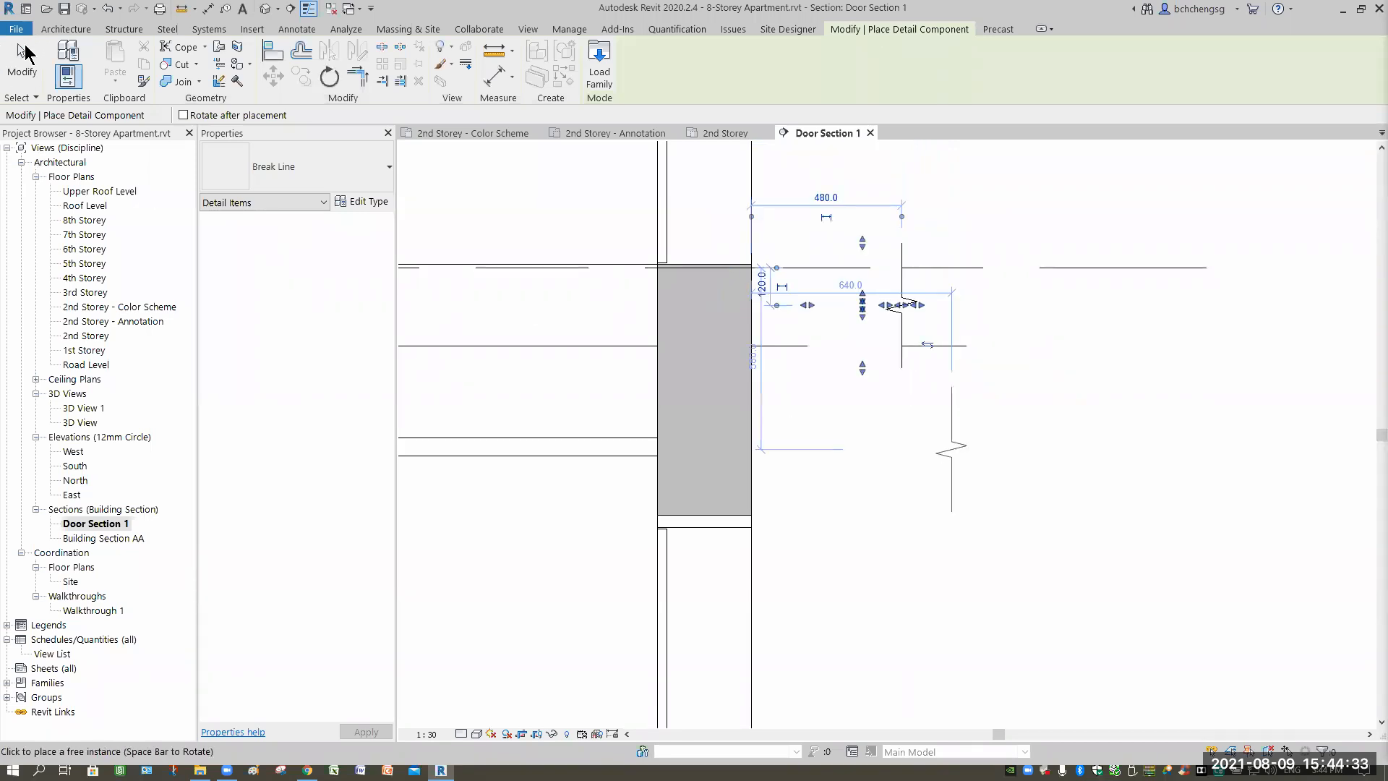
key("Escape")
key("Escape")
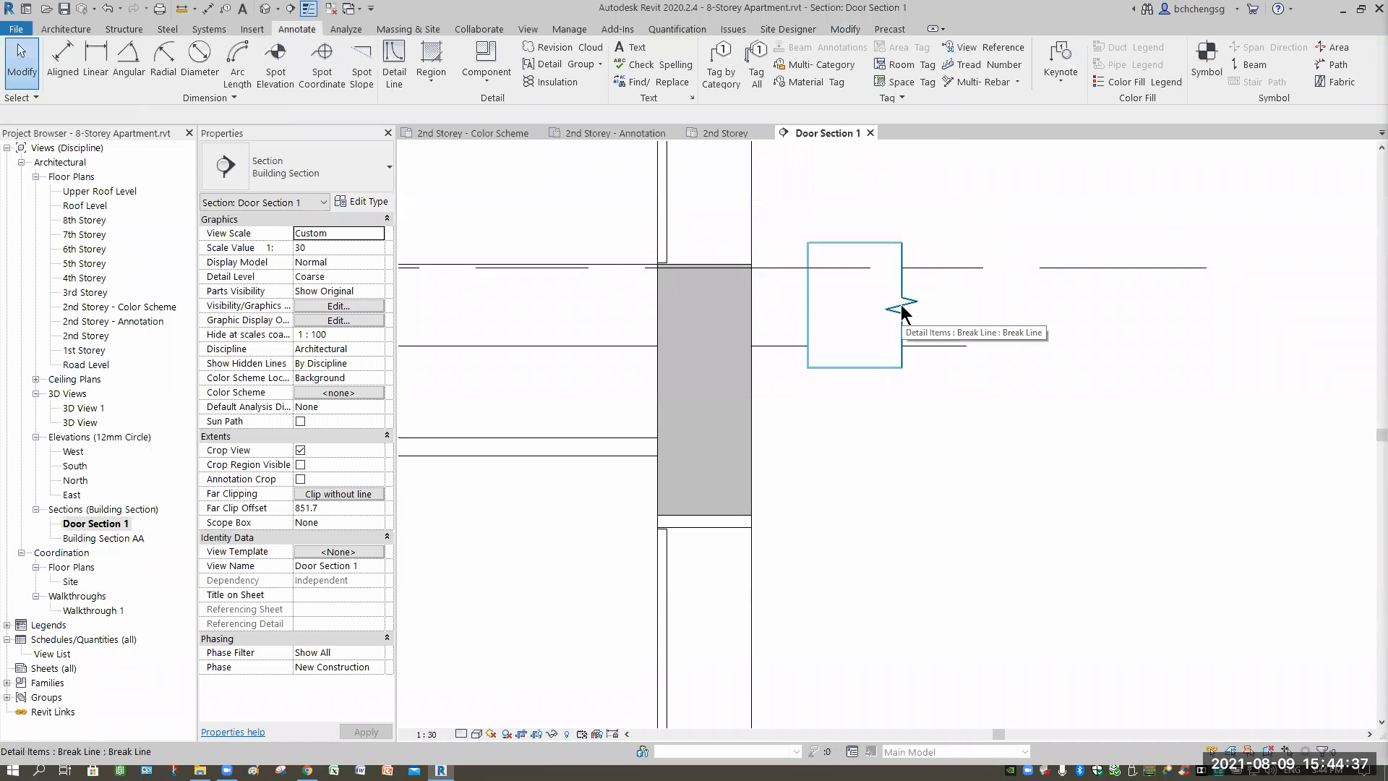
Flip the break line so its jag faces left and move it onto the 3rd Storey floor line.
left_click(925, 340)
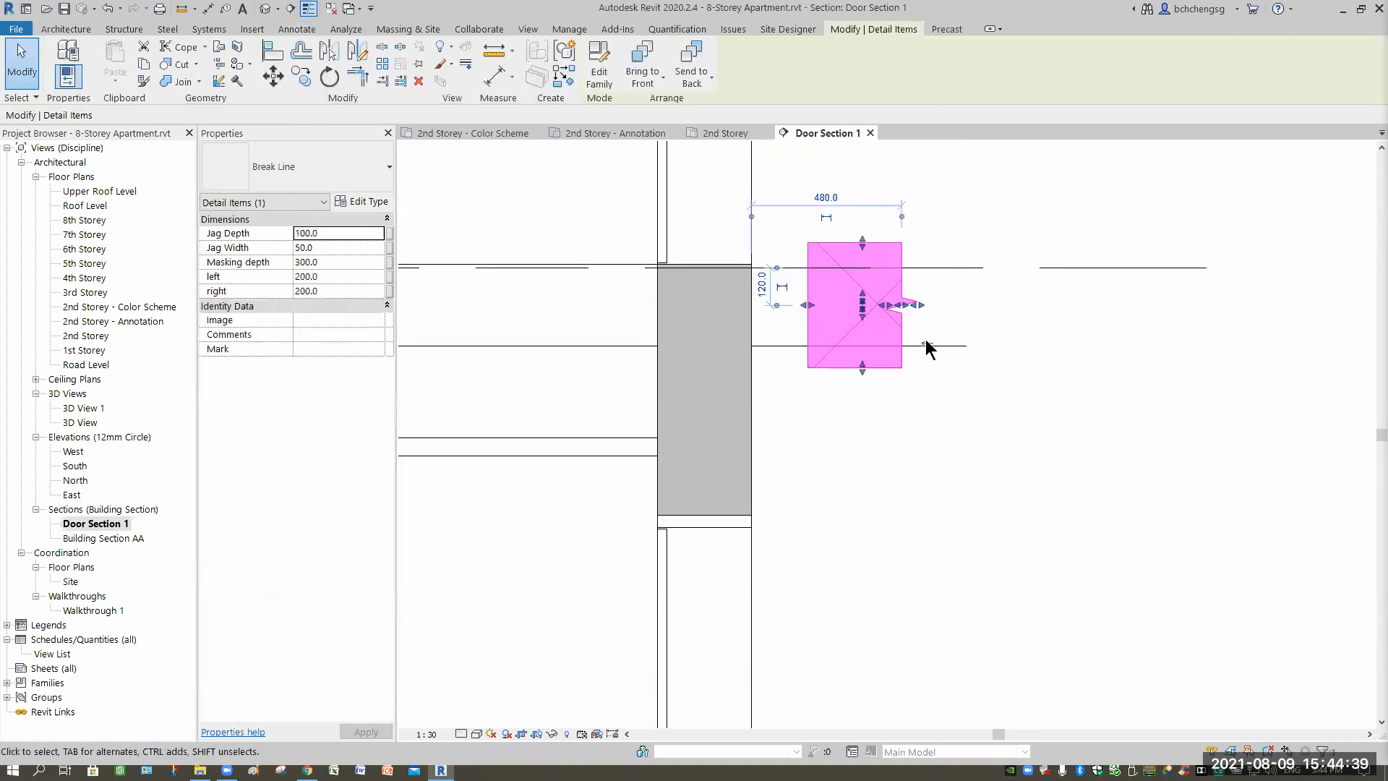
key("space")
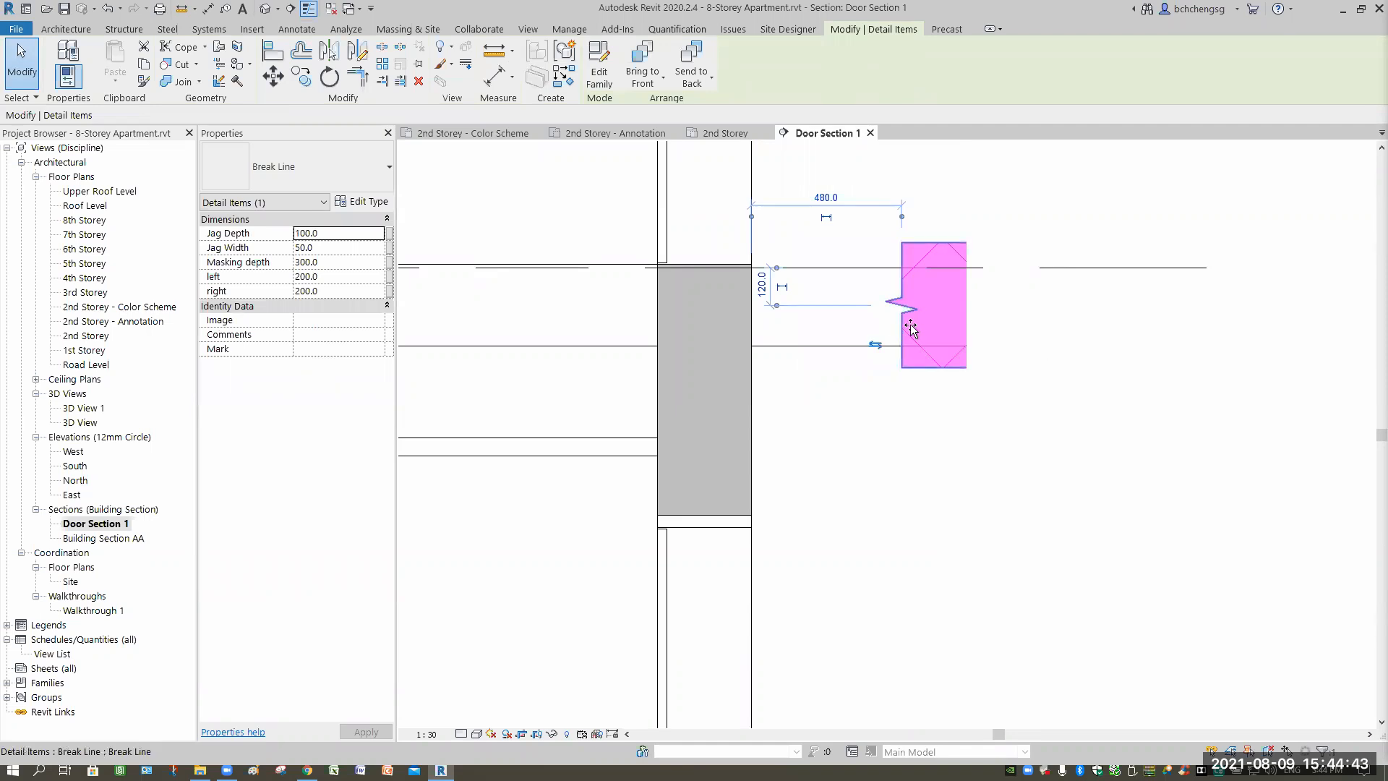
left_click_drag(929, 329, 927, 463)
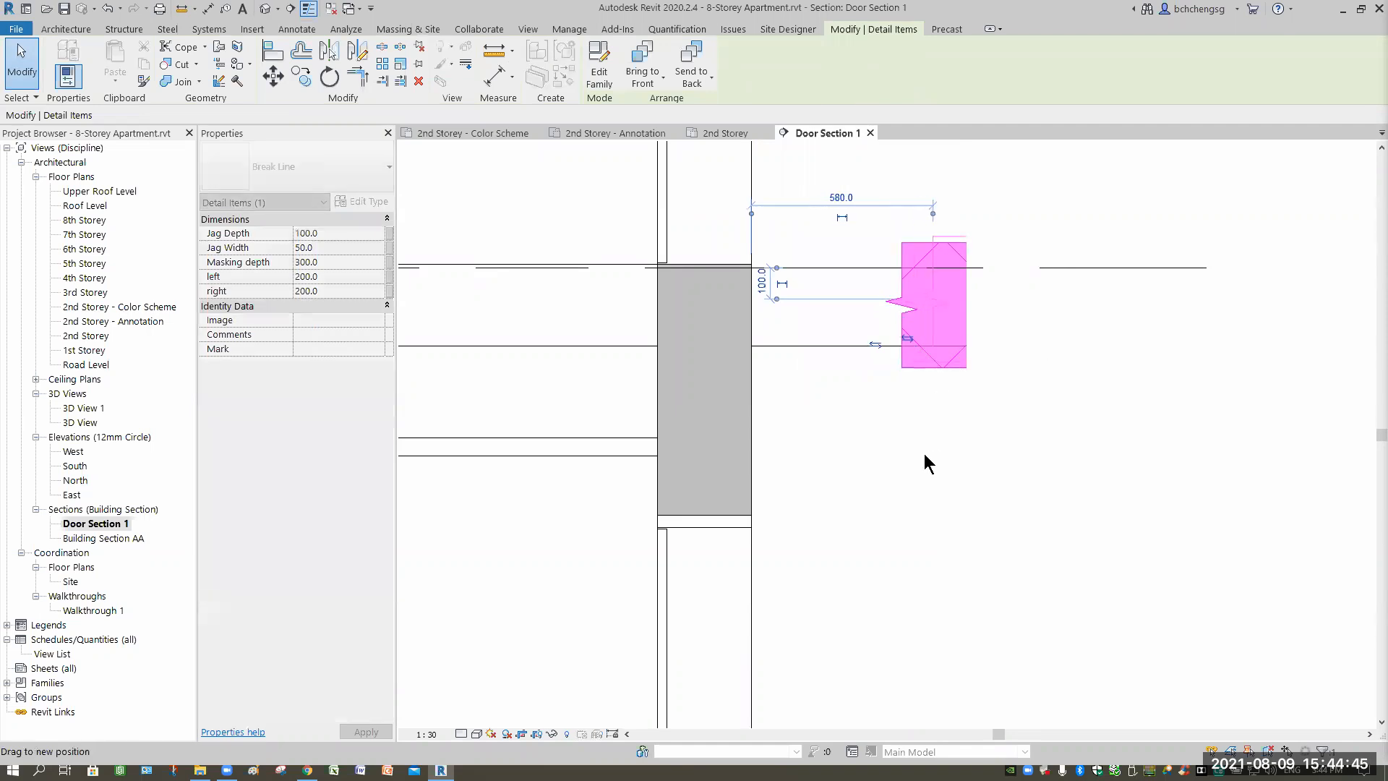
left_click_drag(932, 354, 933, 349)
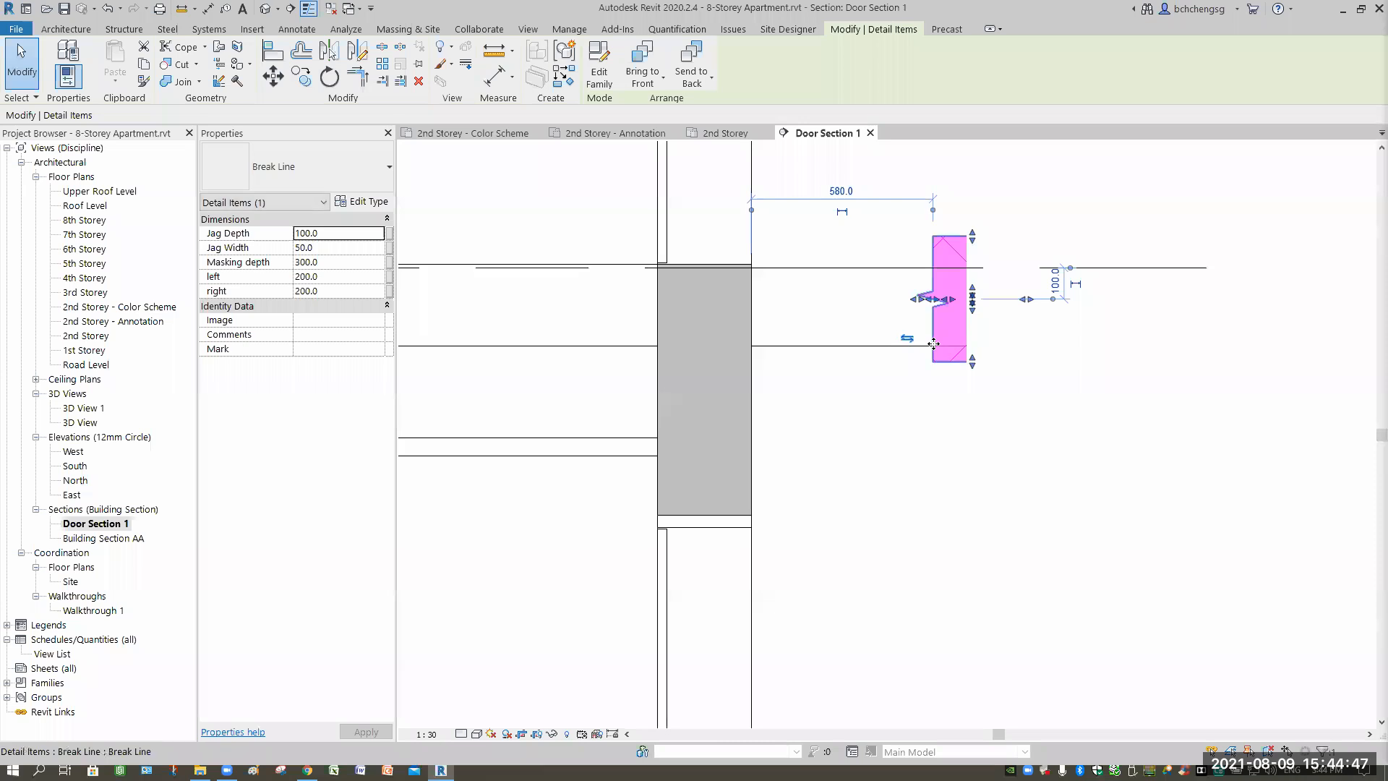
left_click_drag(931, 343, 972, 423)
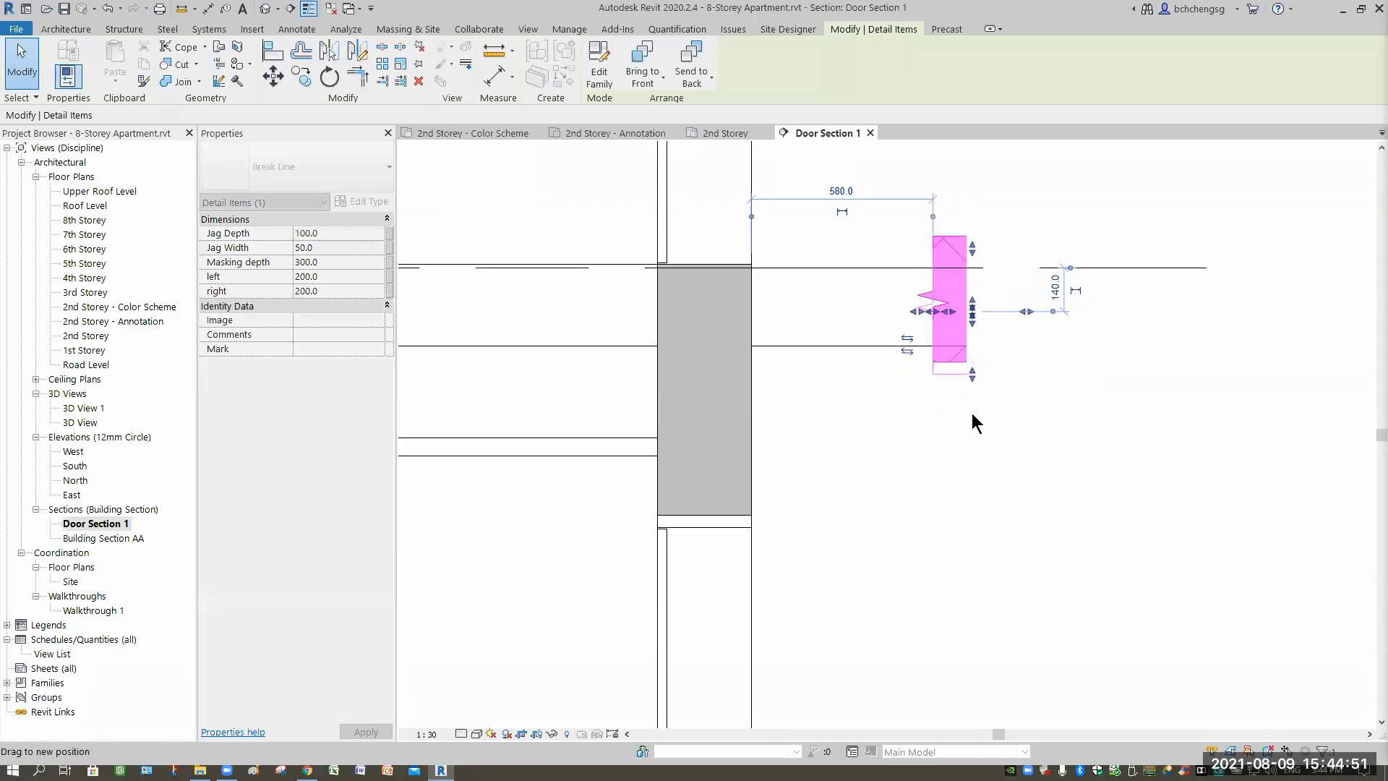
left_click(1078, 491)
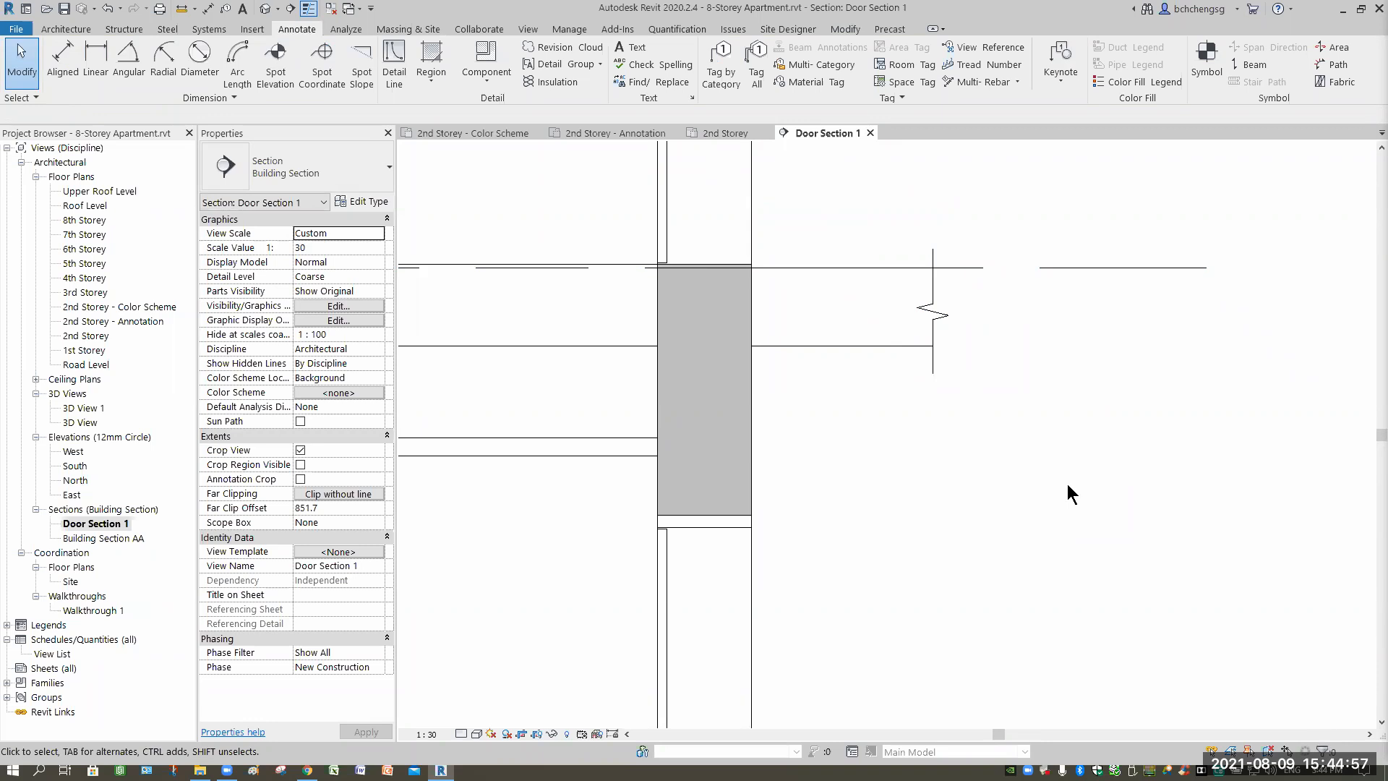
Select the 3rd Storey break line and start a Copy (CO) from a base point on it.
scroll(1039, 475, "down", 2)
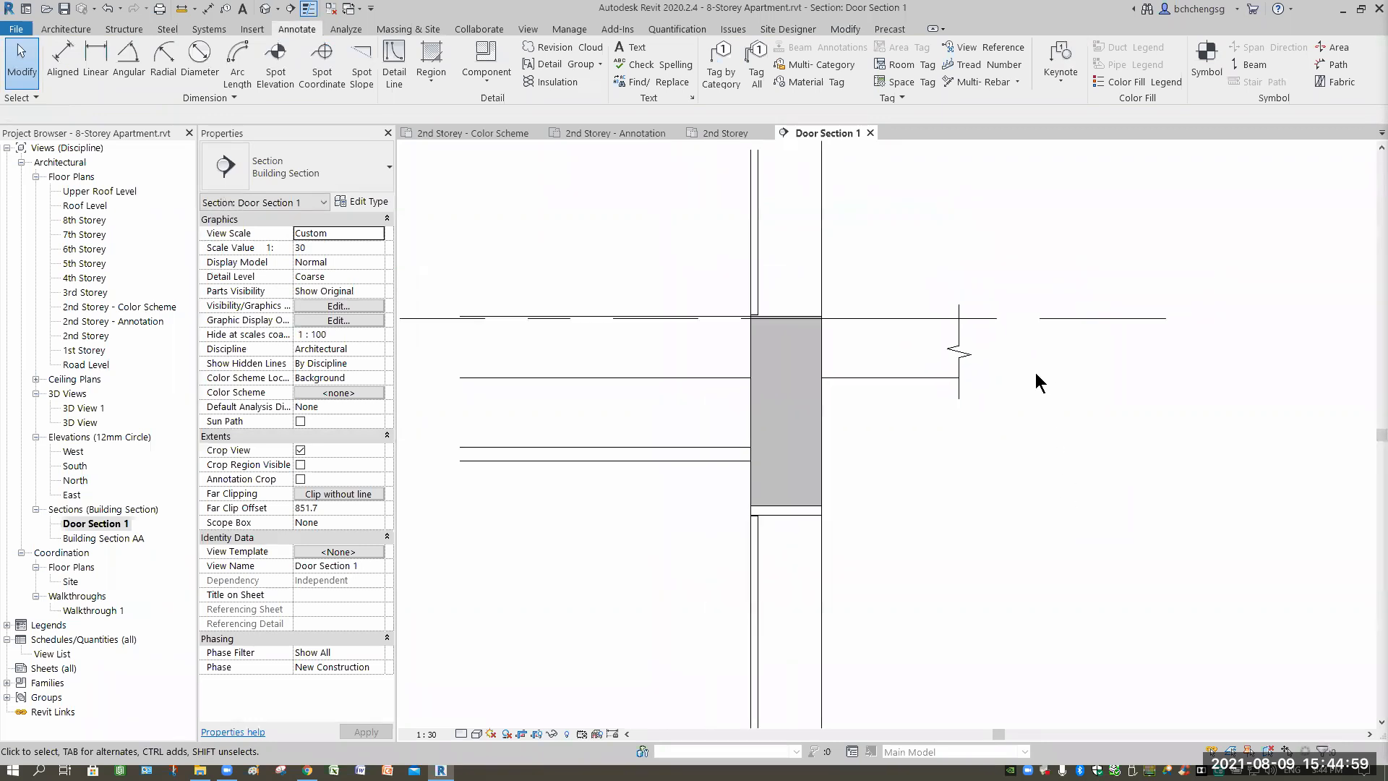
middle_click_drag(1040, 474, 1035, 374)
scroll(1035, 375, "down", 1)
scroll(1035, 379, "down", 1)
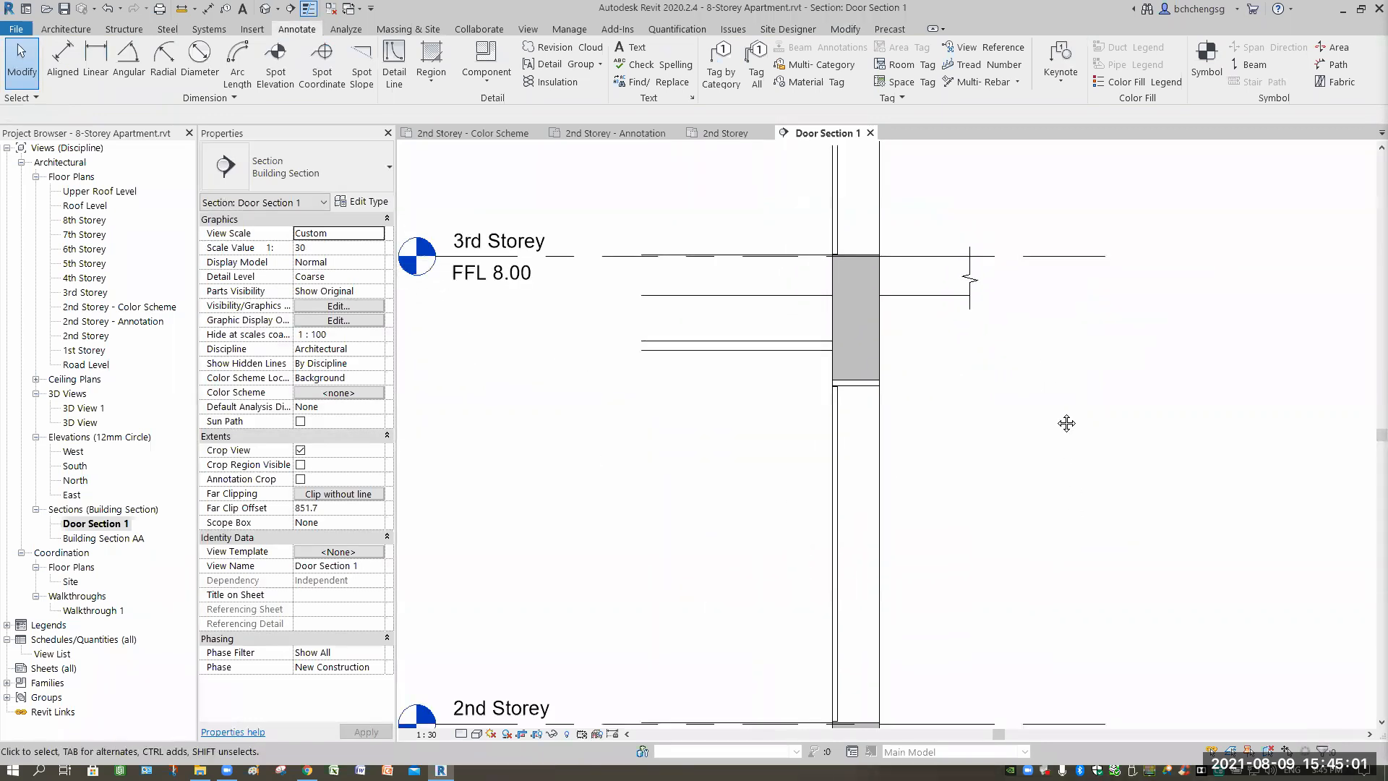
scroll(1016, 332, "down", 1)
middle_click_drag(979, 327, 969, 264)
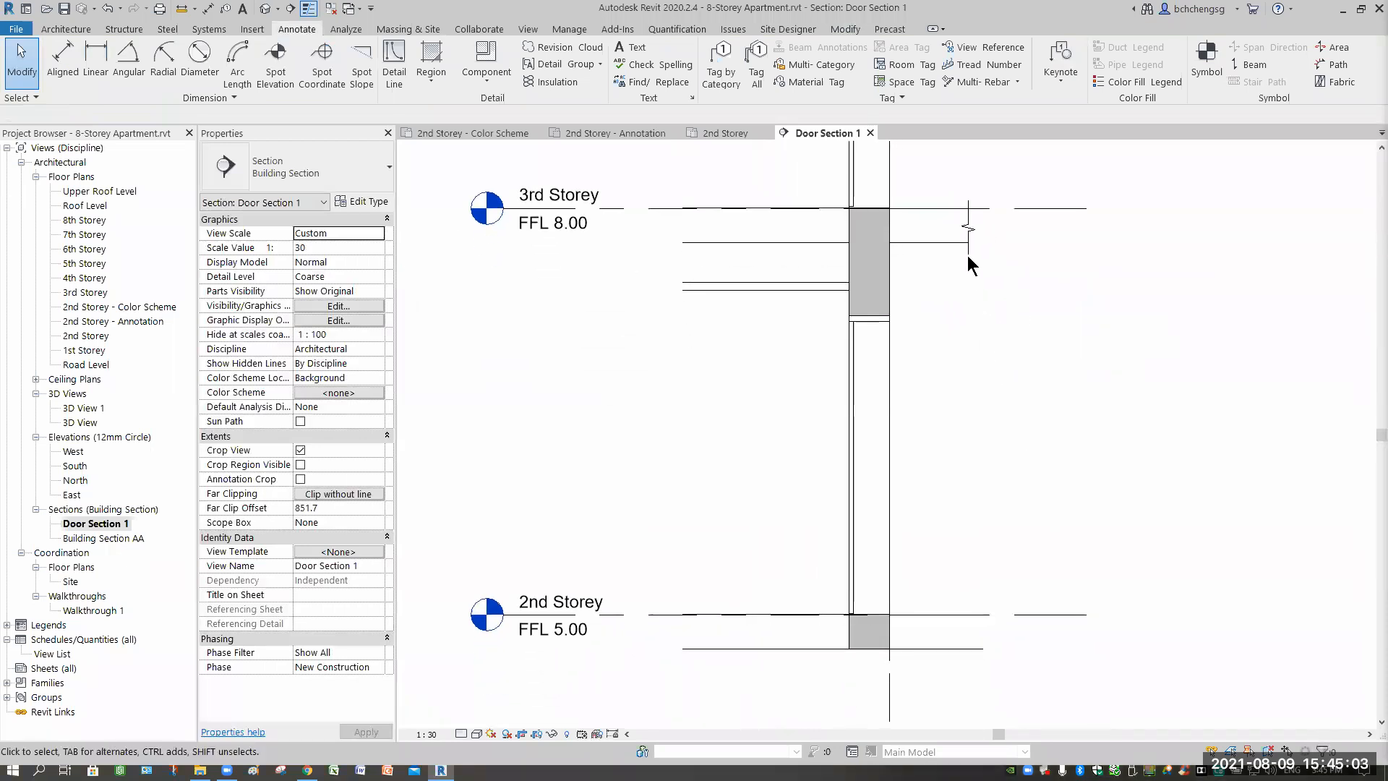
left_click(969, 235)
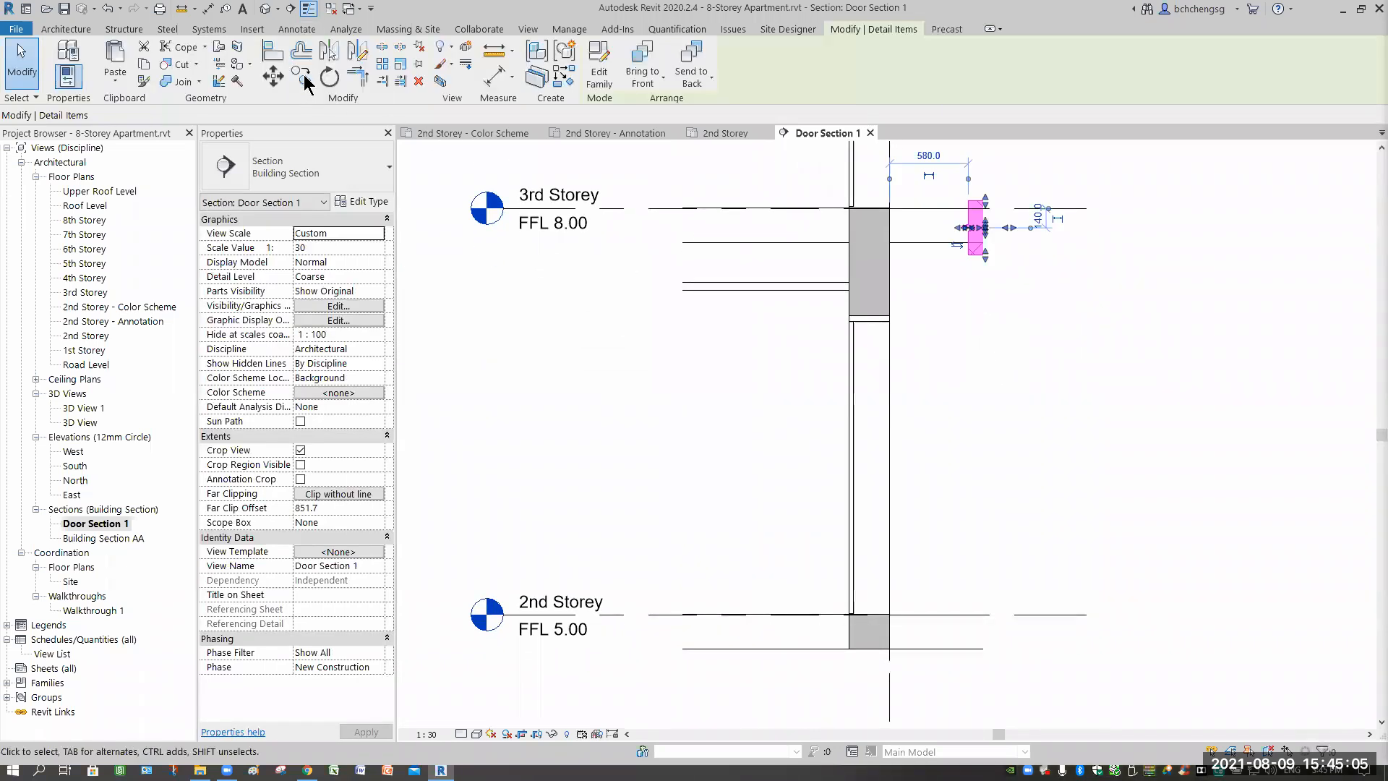
key("c")
key("o")
left_click(974, 285)
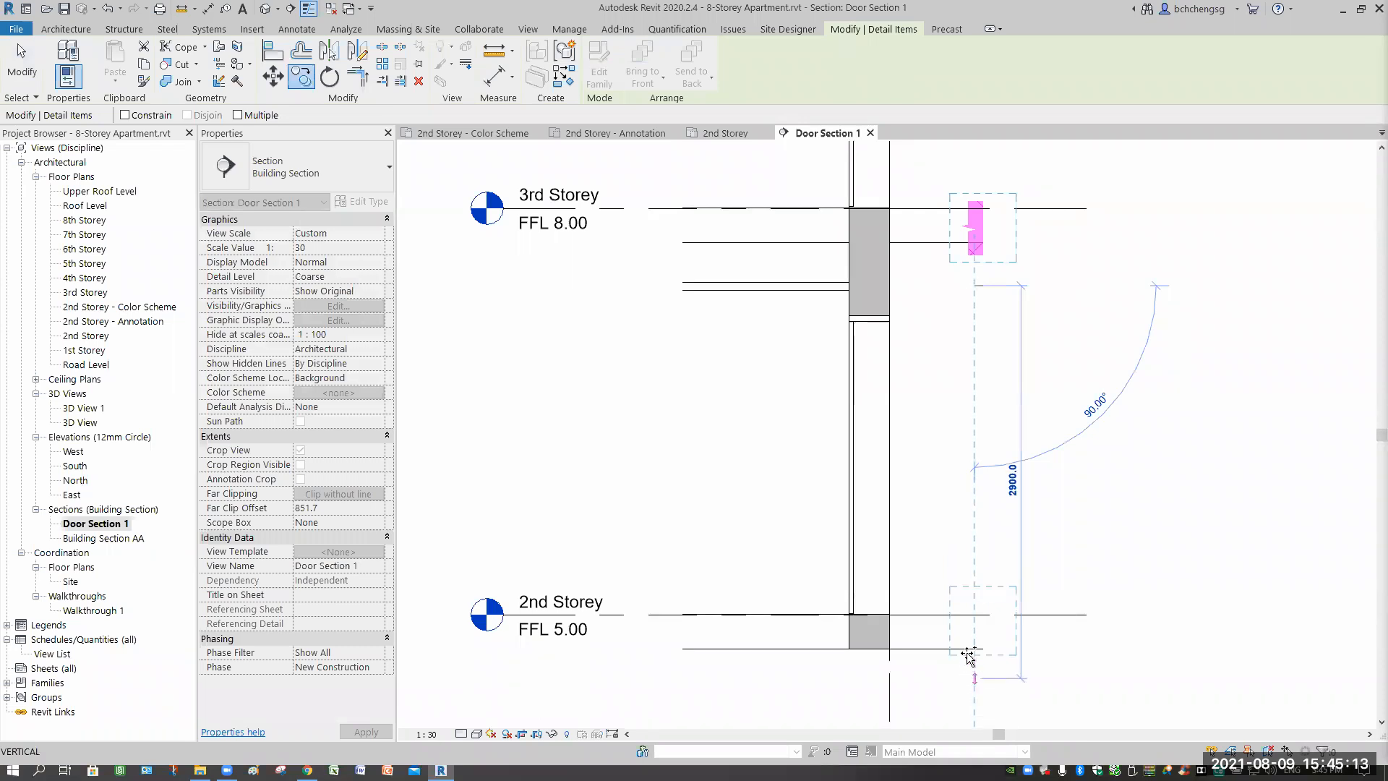
Place the copied break line at the 2nd Storey floor line, right of the wall.
scroll(971, 687, "up", 4)
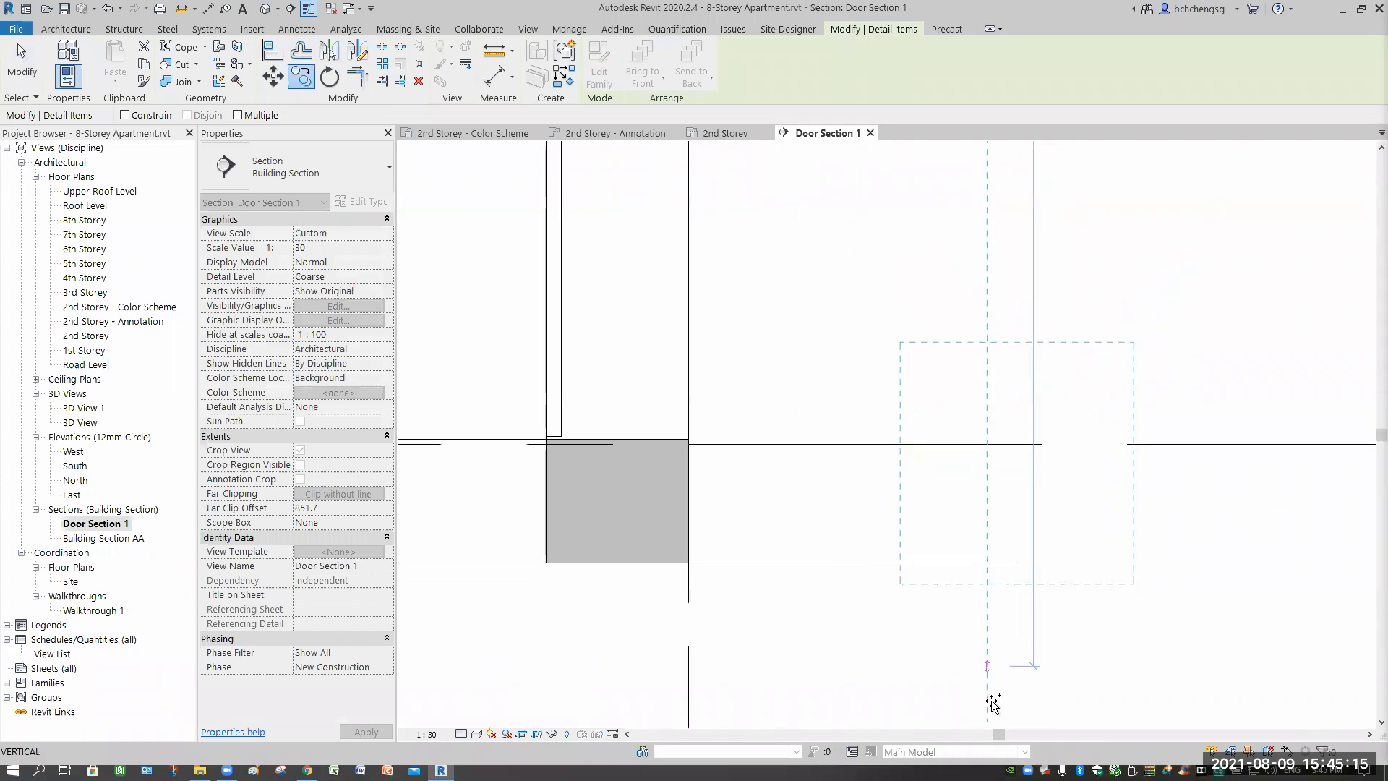
left_click(1136, 635)
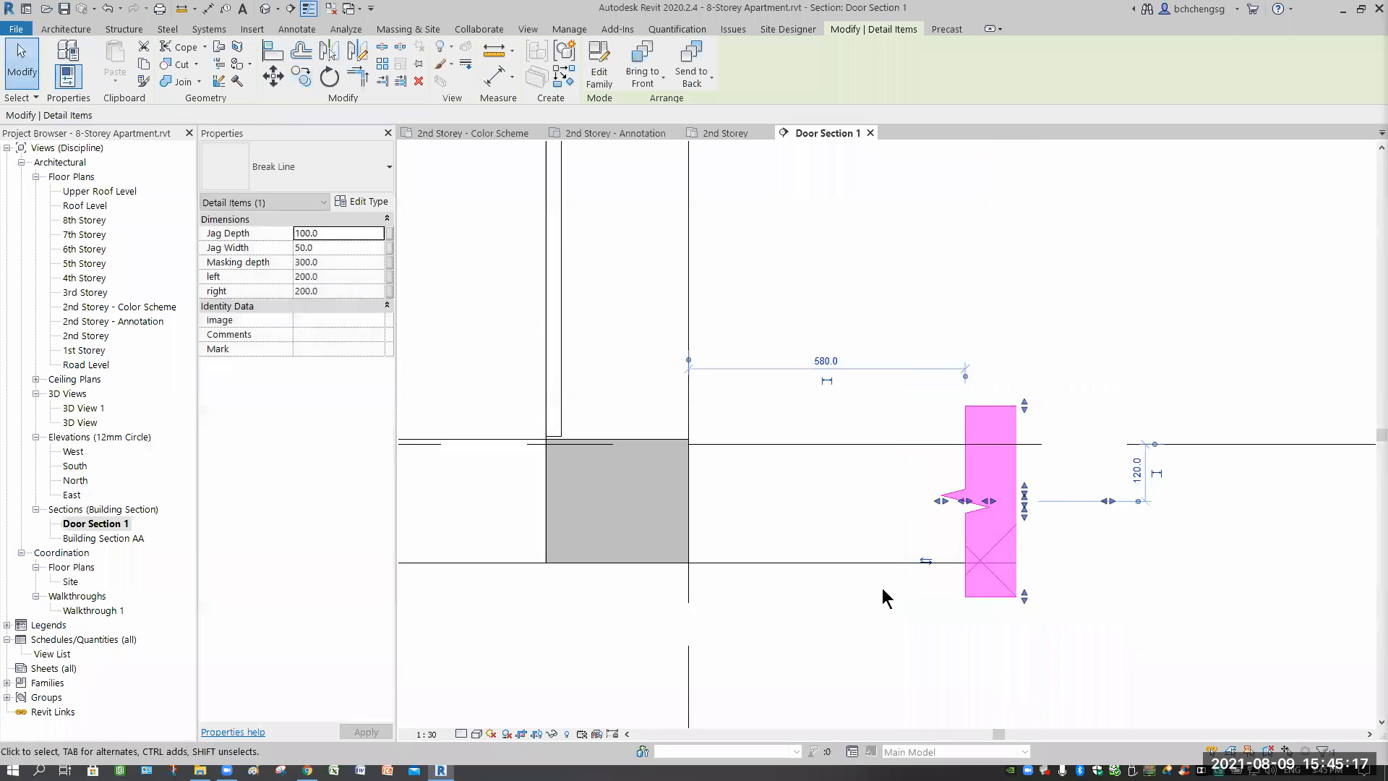
left_click(895, 618)
scroll(883, 584, "down", 5)
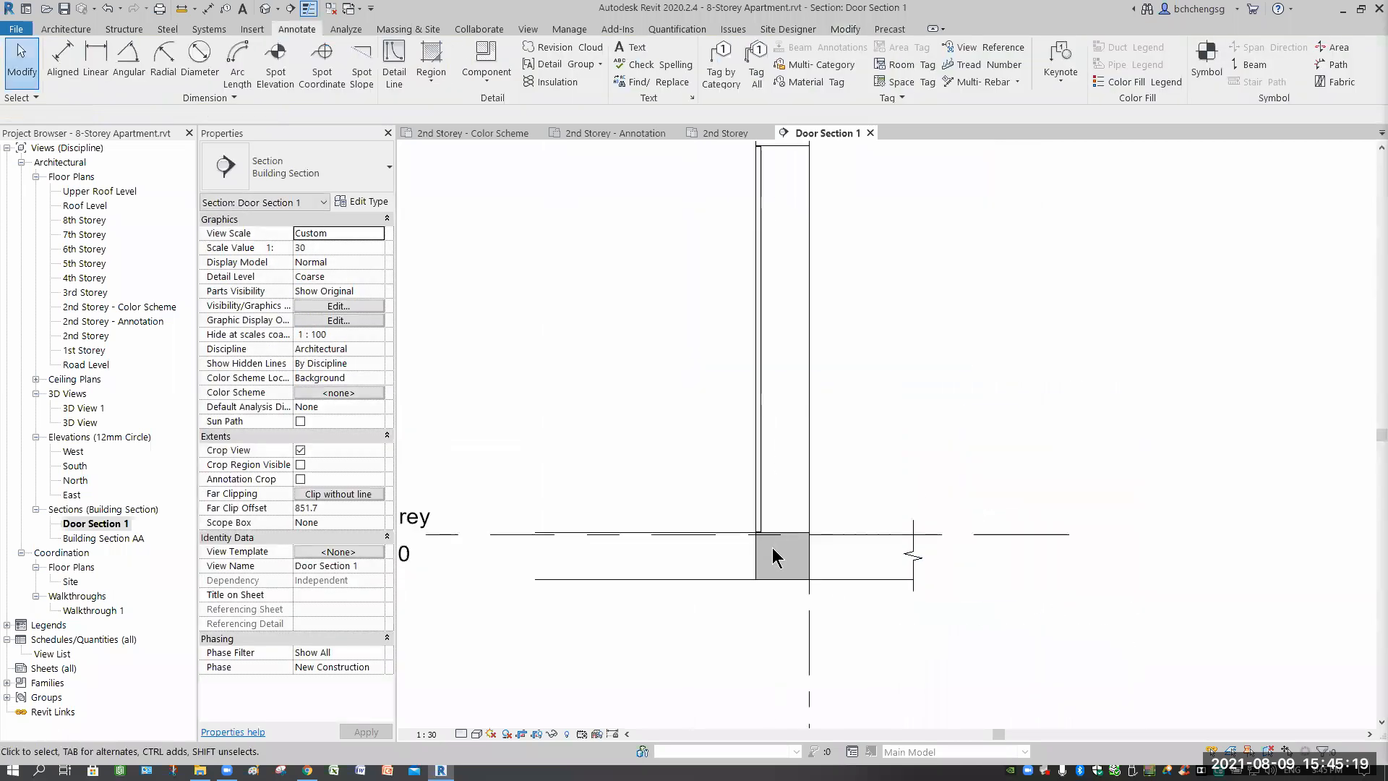
middle_click_drag(776, 545, 1004, 508)
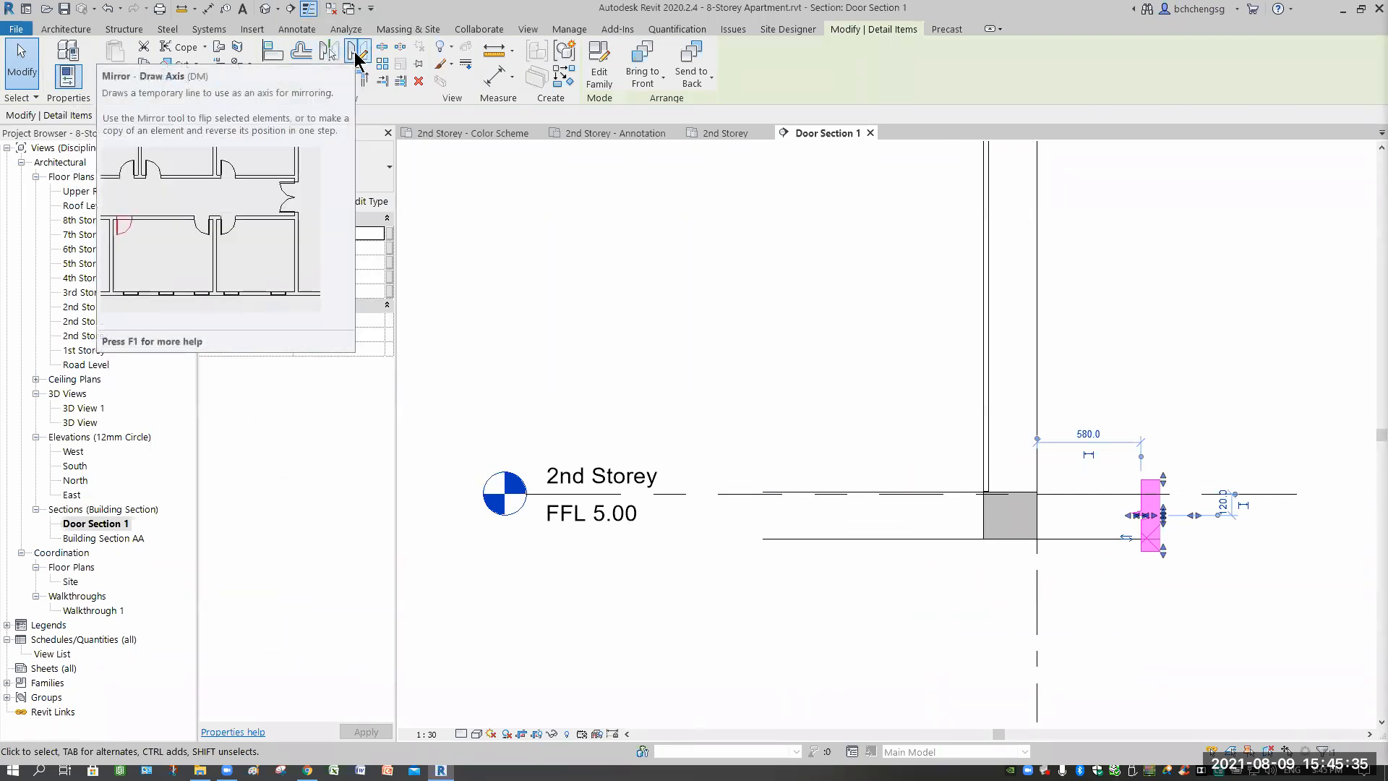
Mirror the break line about a drawn axis onto the left floor edge at 2nd Storey.
left_click(356, 58)
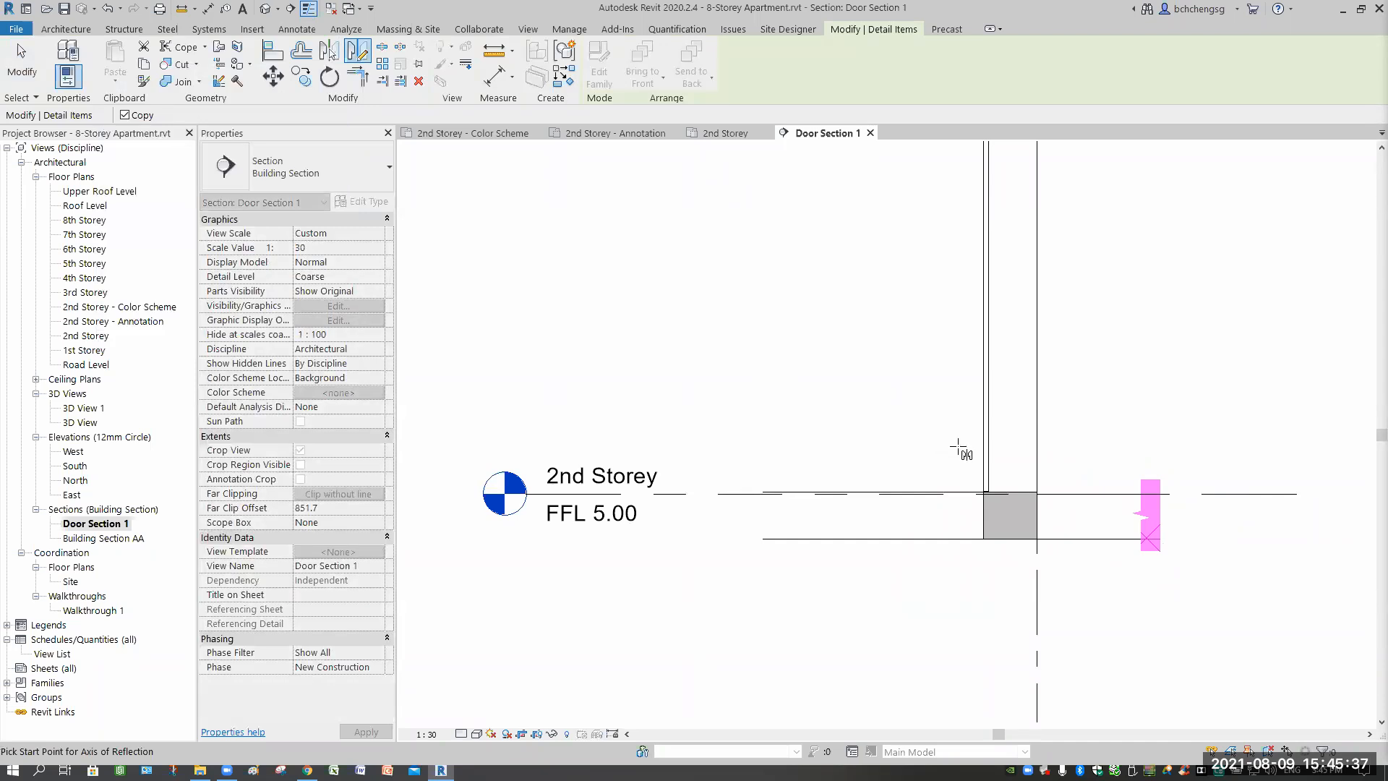
left_click(964, 479)
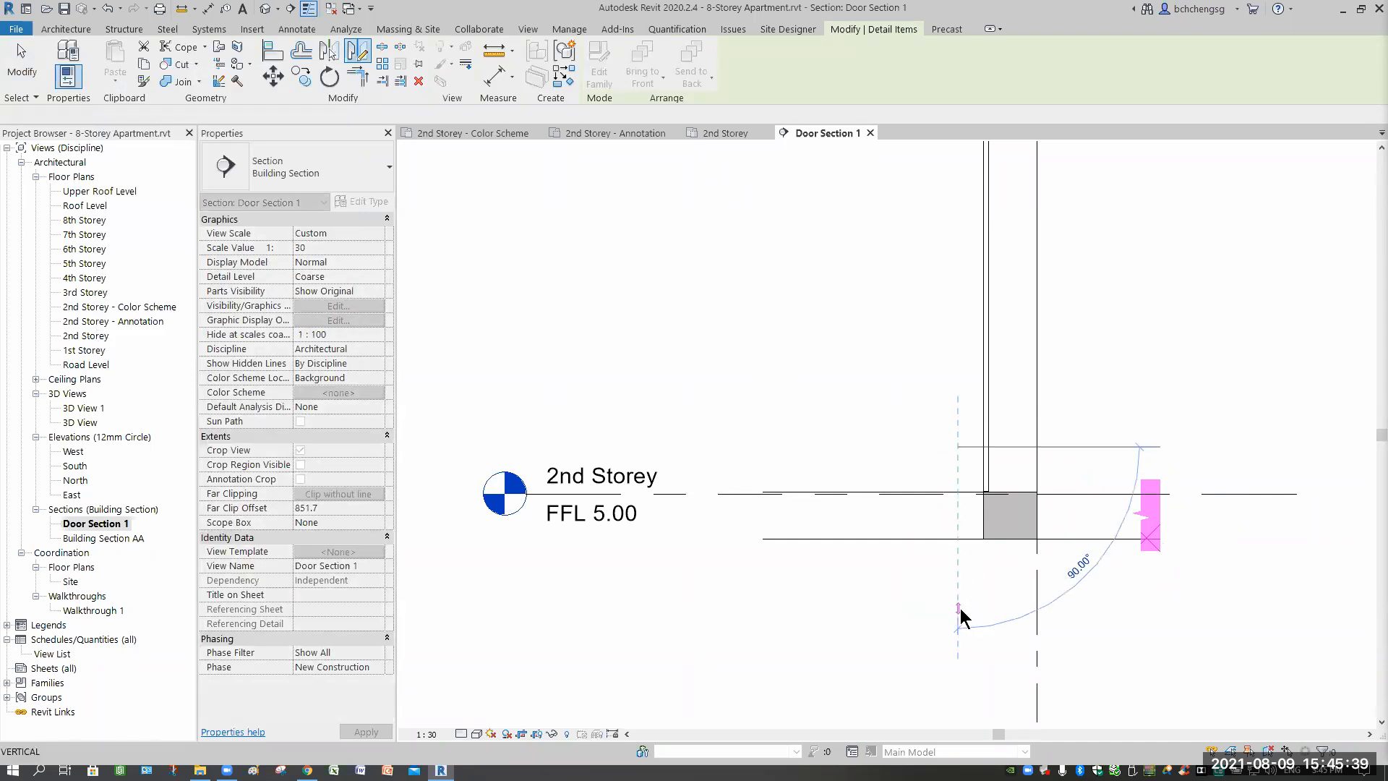
left_click(960, 611)
scroll(781, 558, "up", 3)
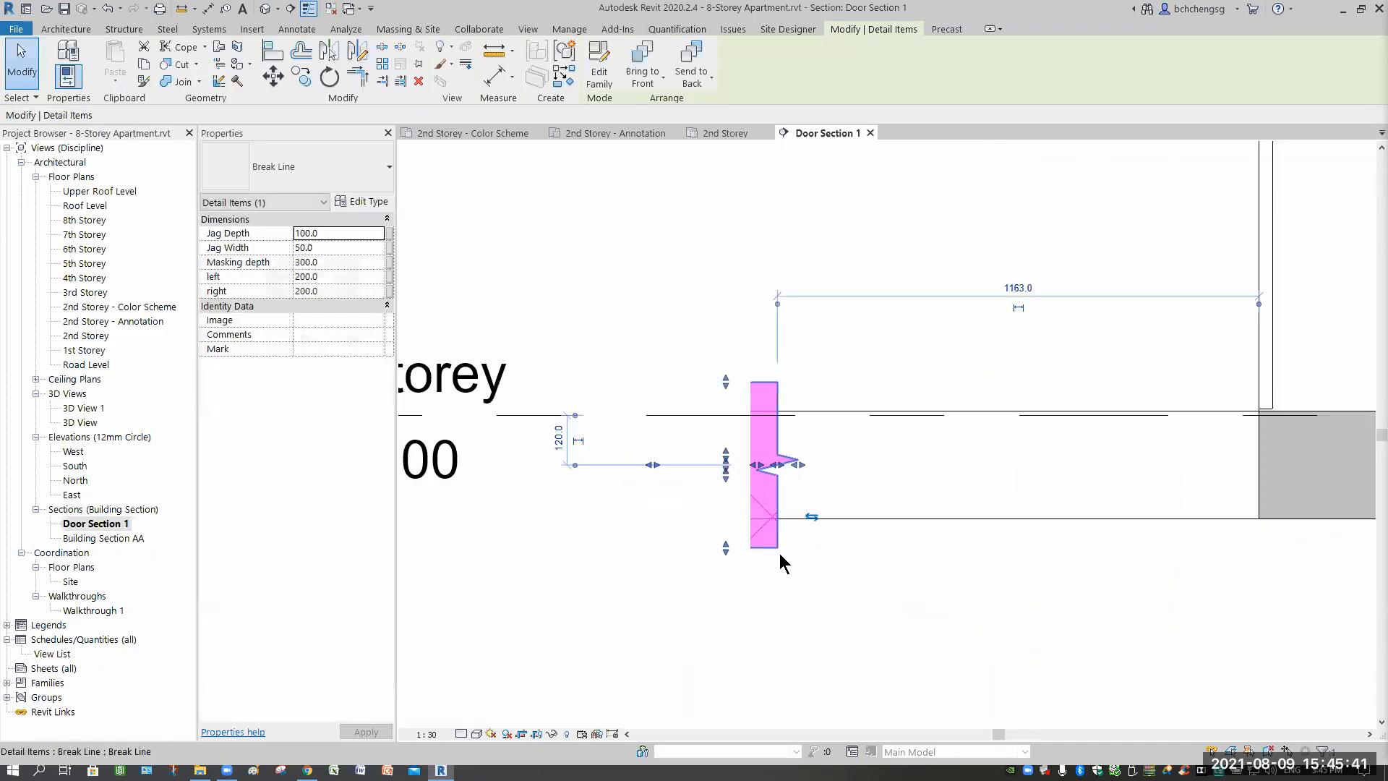
scroll(780, 557, "up", 2)
left_click_drag(809, 532, 884, 574)
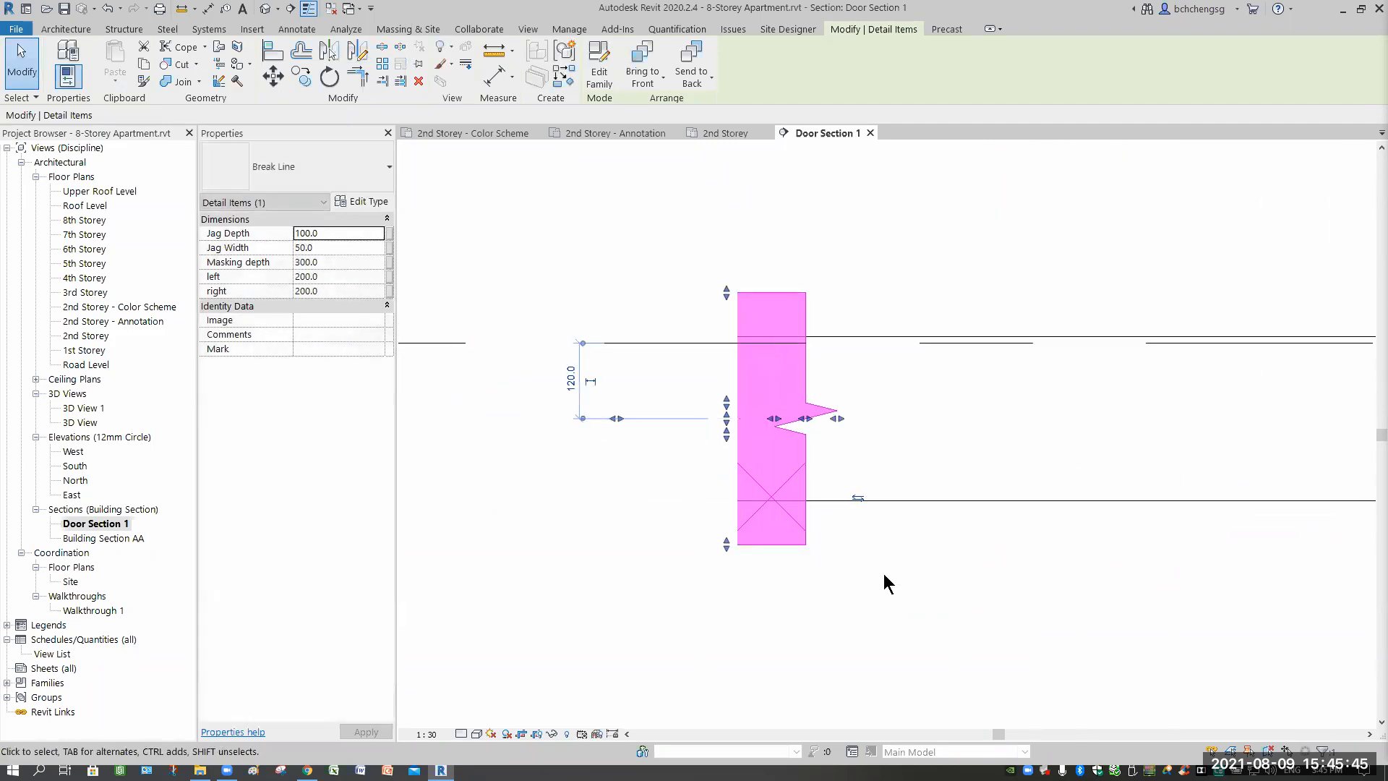
left_click(974, 622)
Move the mirrored break line up to 3rd Storey, then revert it back to 2nd Storey.
scroll(976, 620, "down", 4)
middle_click_drag(915, 657, 834, 679)
scroll(889, 597, "down", 2)
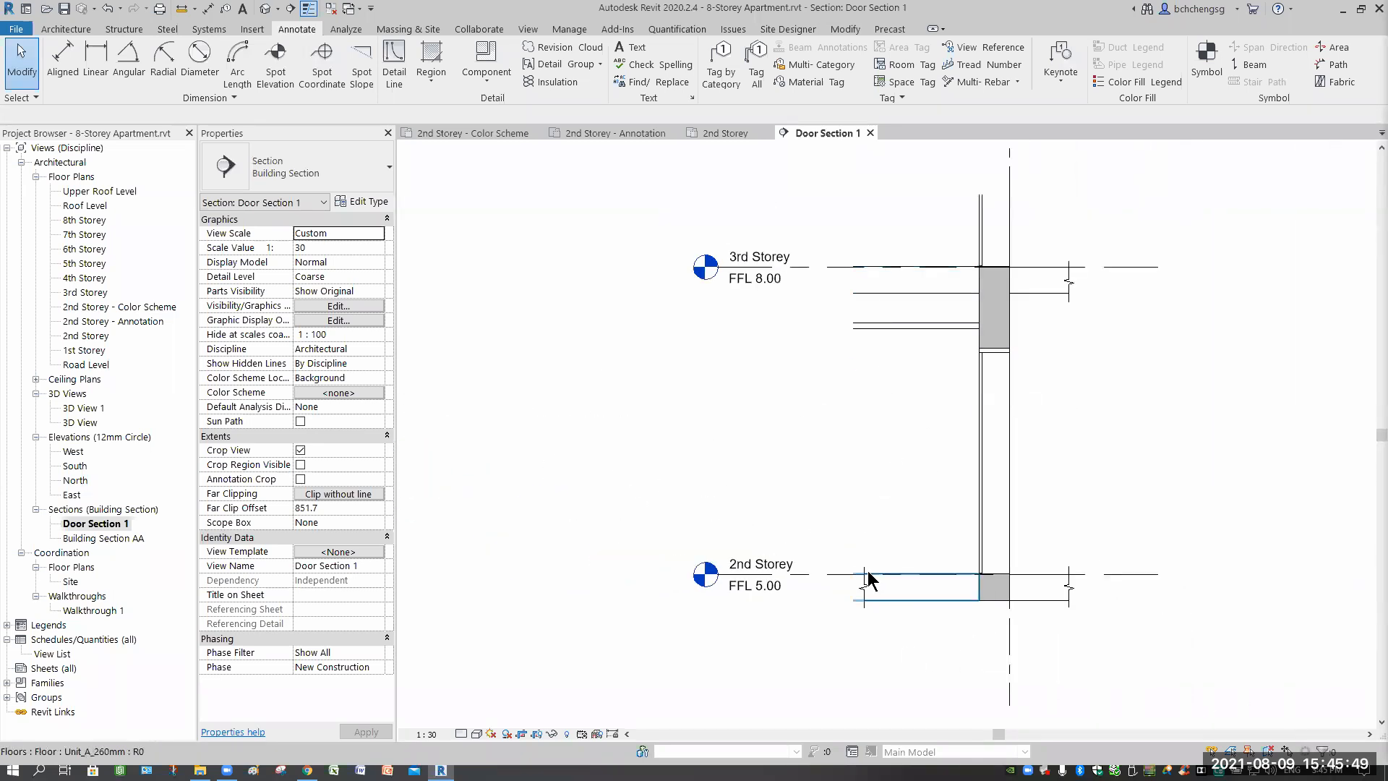
left_click(908, 563)
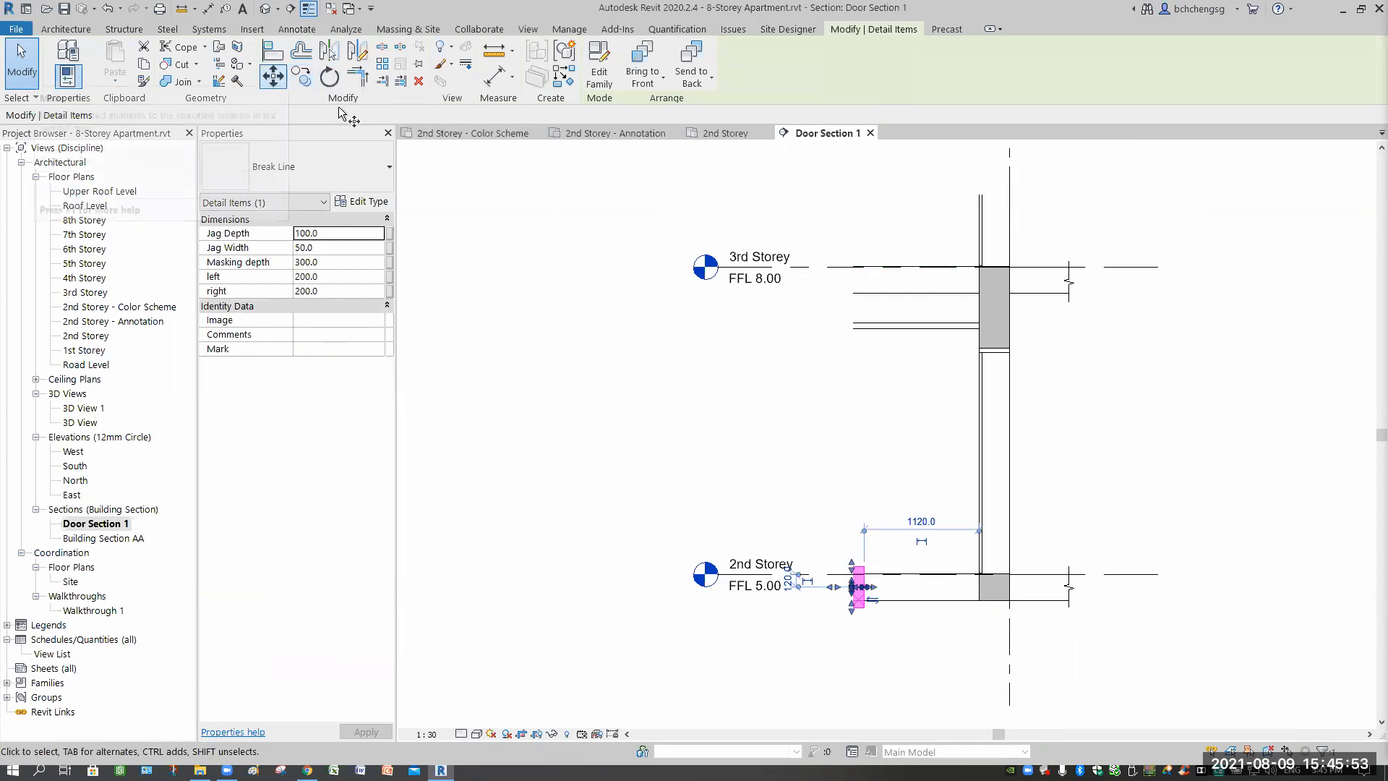
left_click(273, 76)
left_click(883, 538)
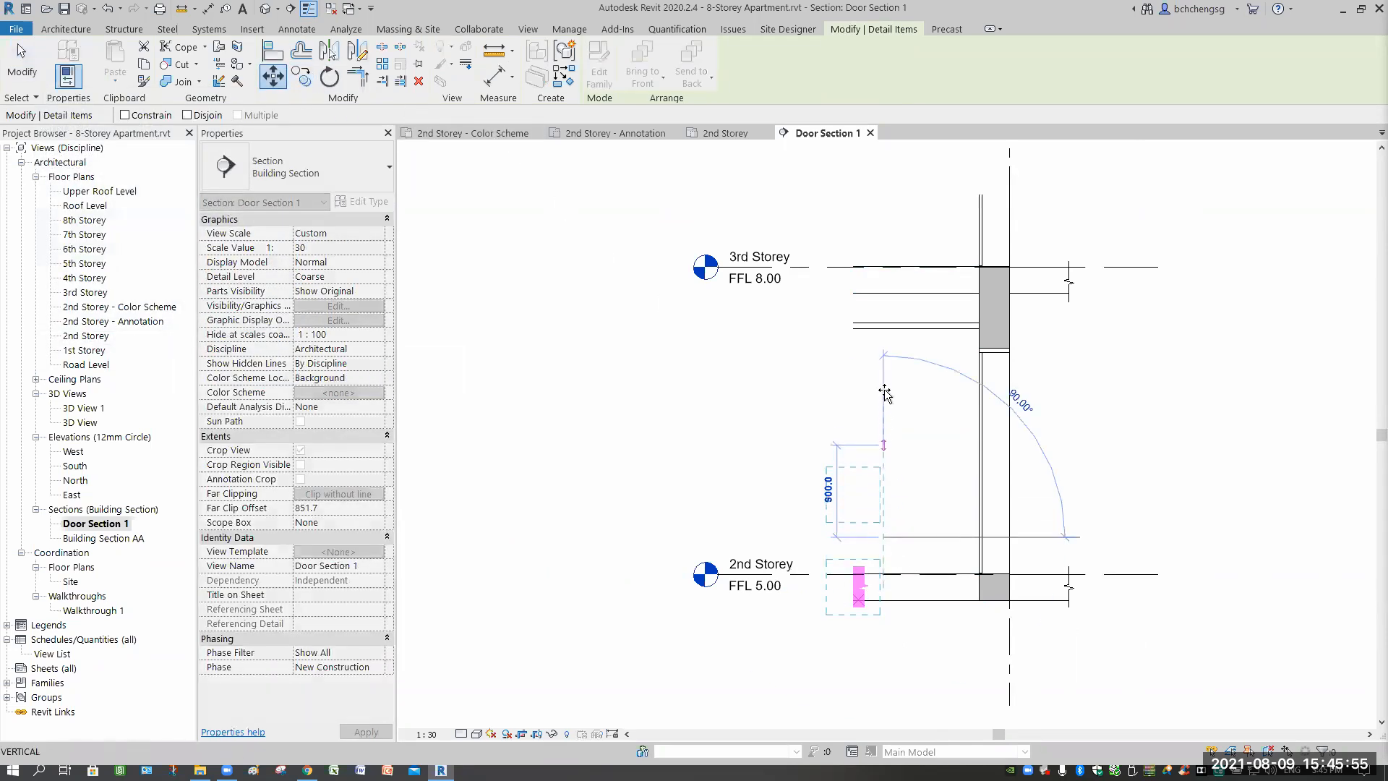
left_click(884, 292)
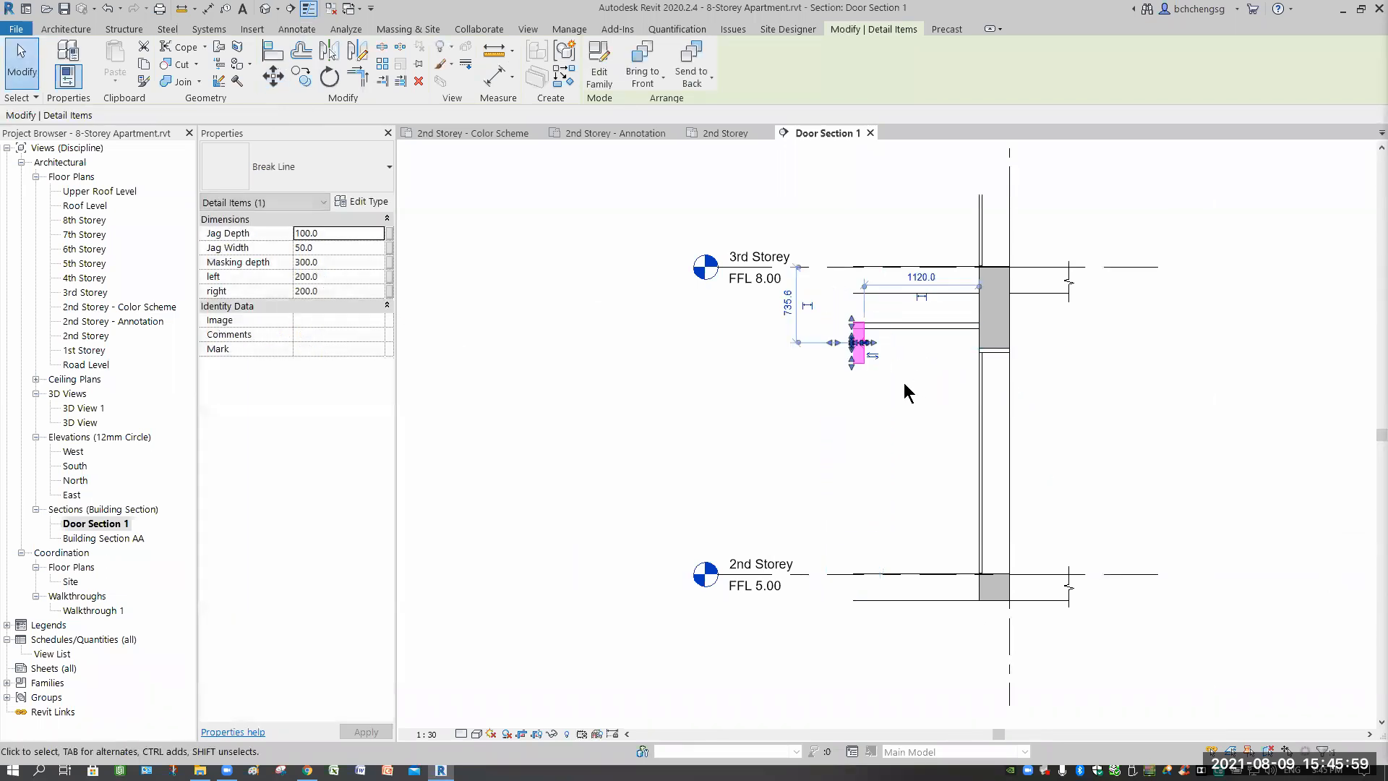
scroll(906, 391, "up", 2)
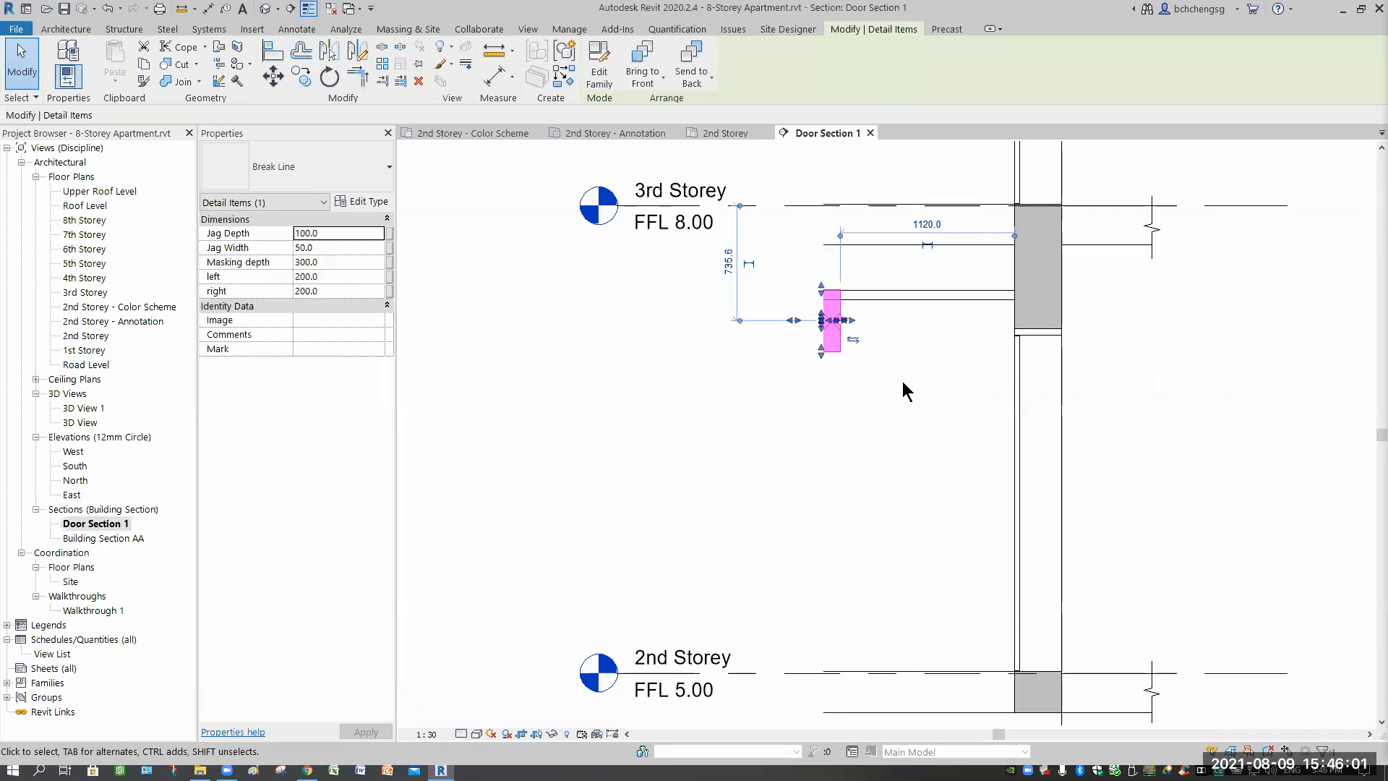
scroll(904, 384, "down", 2)
left_click(902, 454)
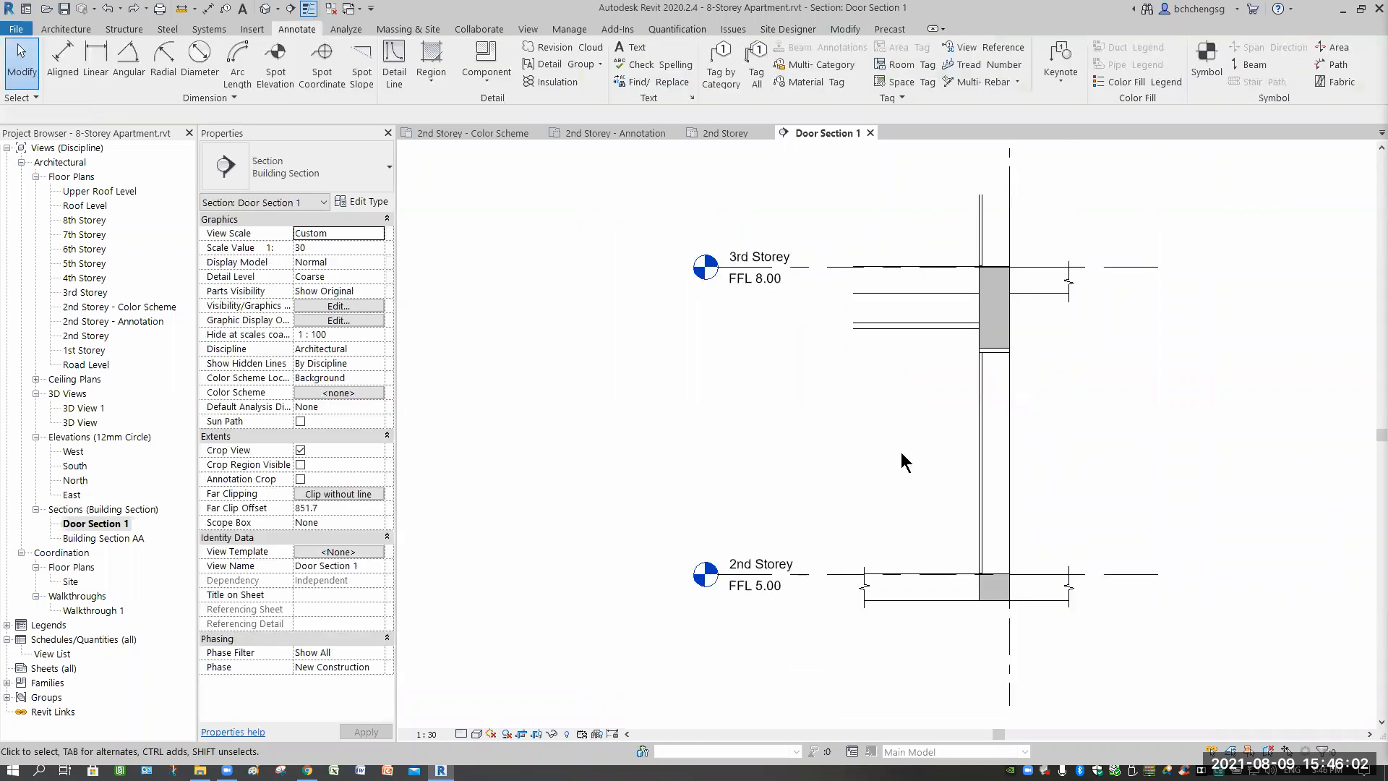
Copy the left 2nd Storey break line up to the 3rd Storey level with CO.
left_click(865, 604)
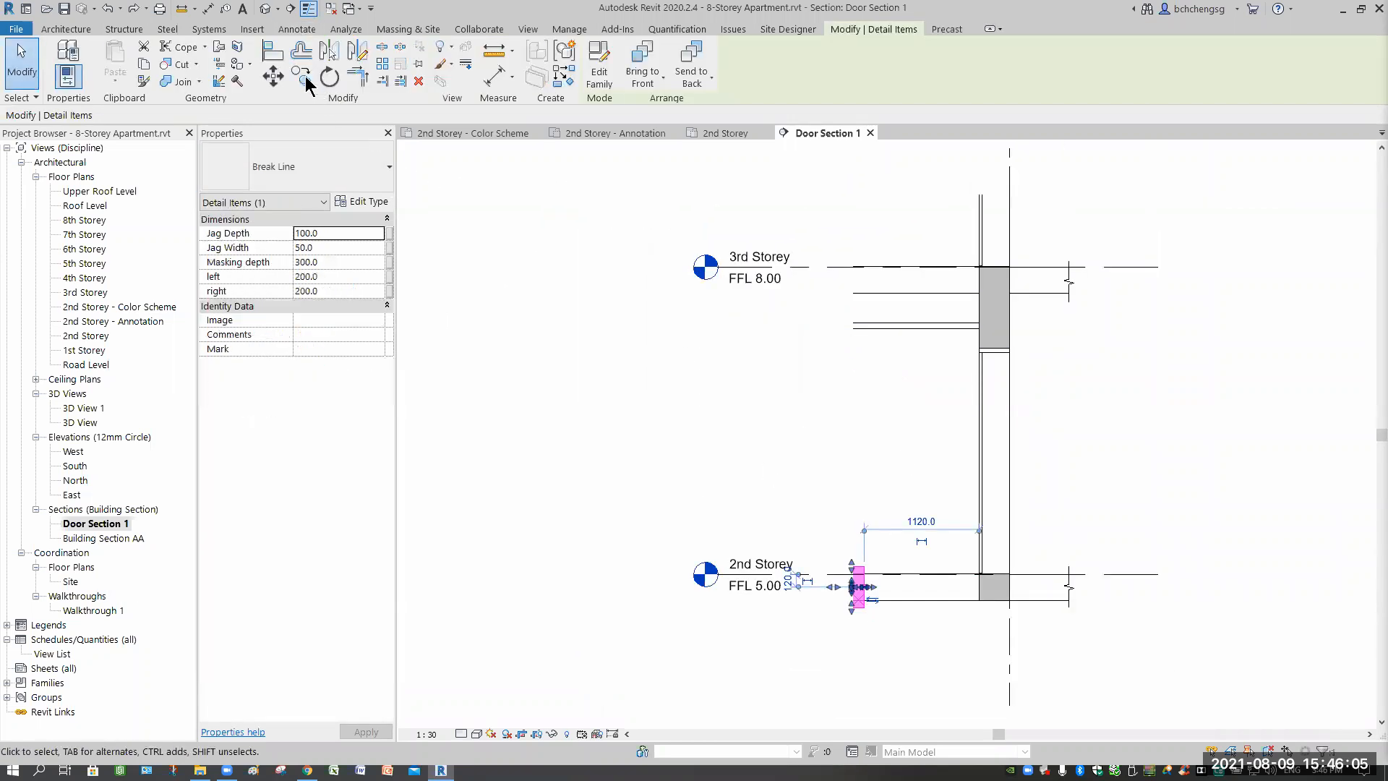
key("c")
key("o")
left_click(804, 574)
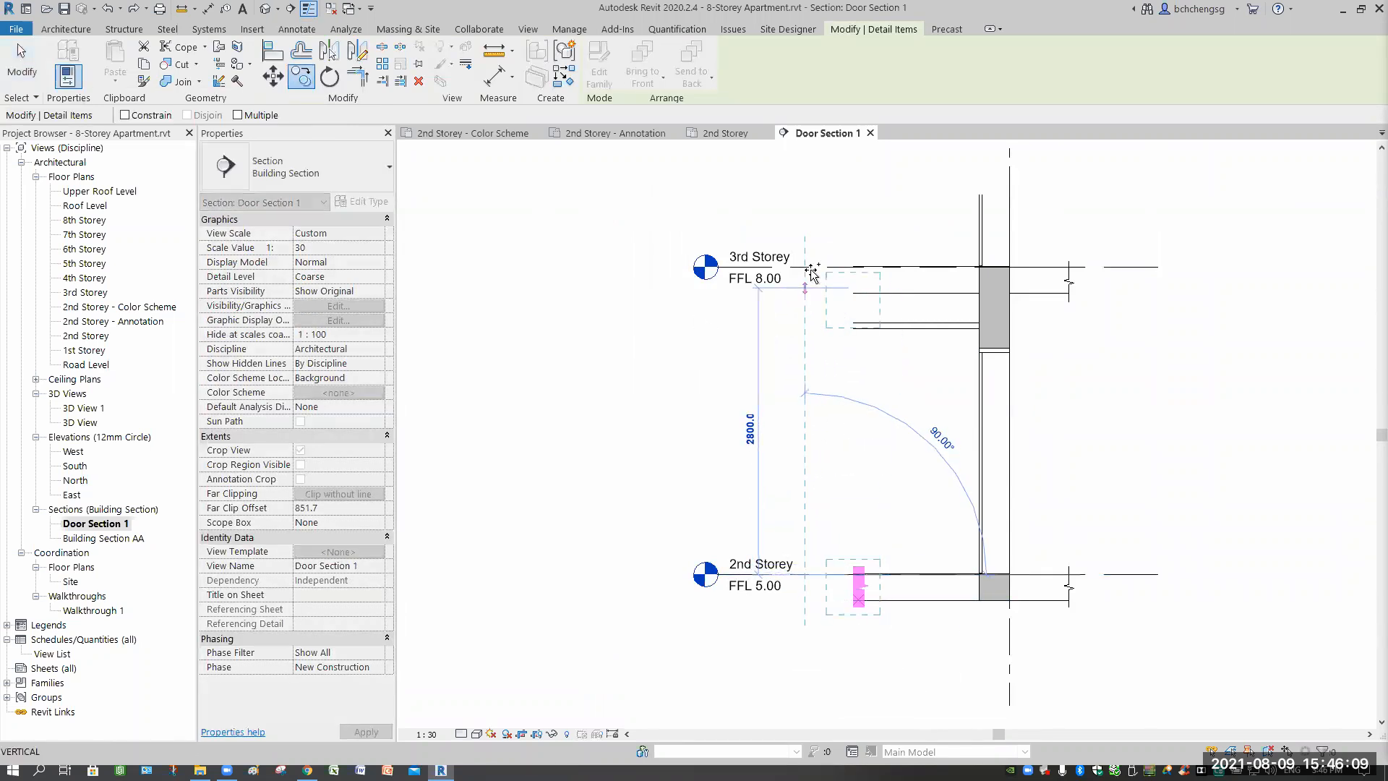
left_click(810, 303)
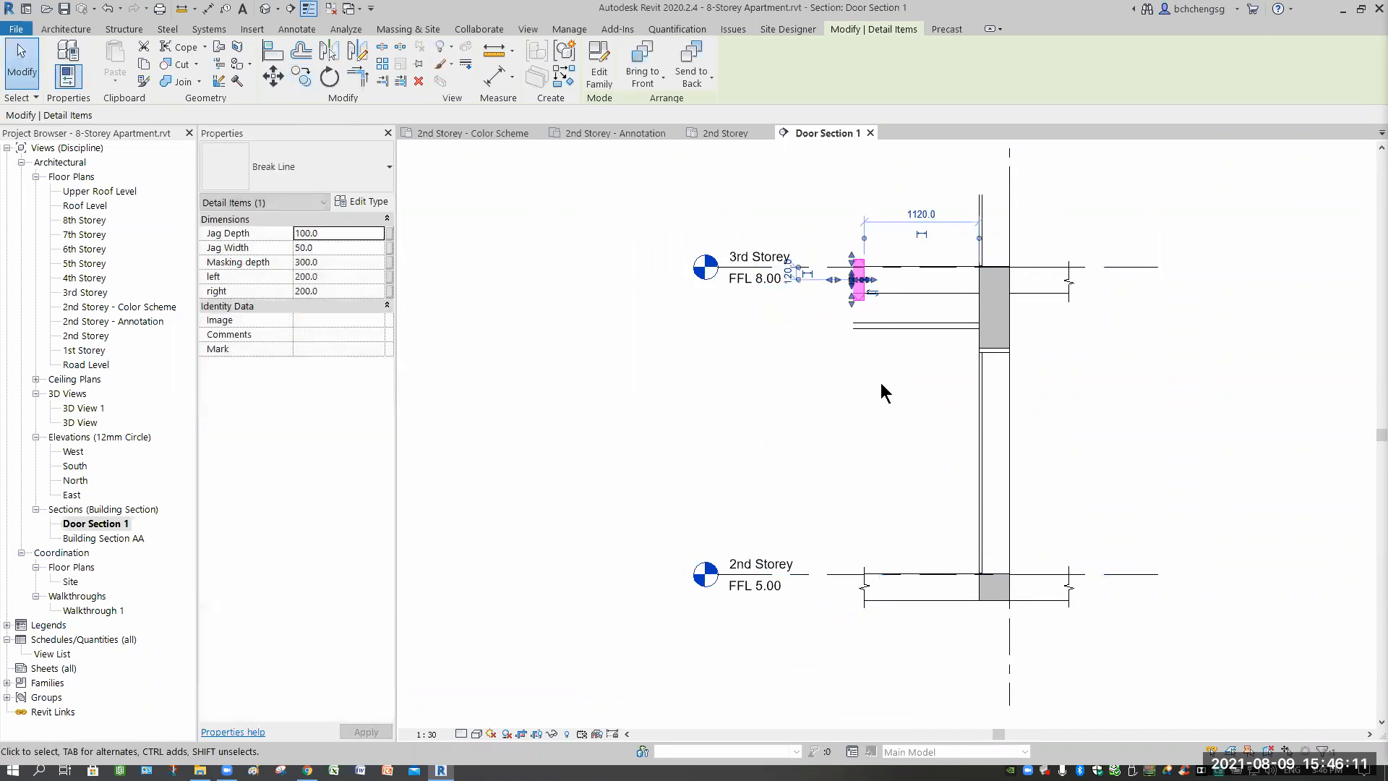
left_click(889, 358)
scroll(889, 359, "up", 5)
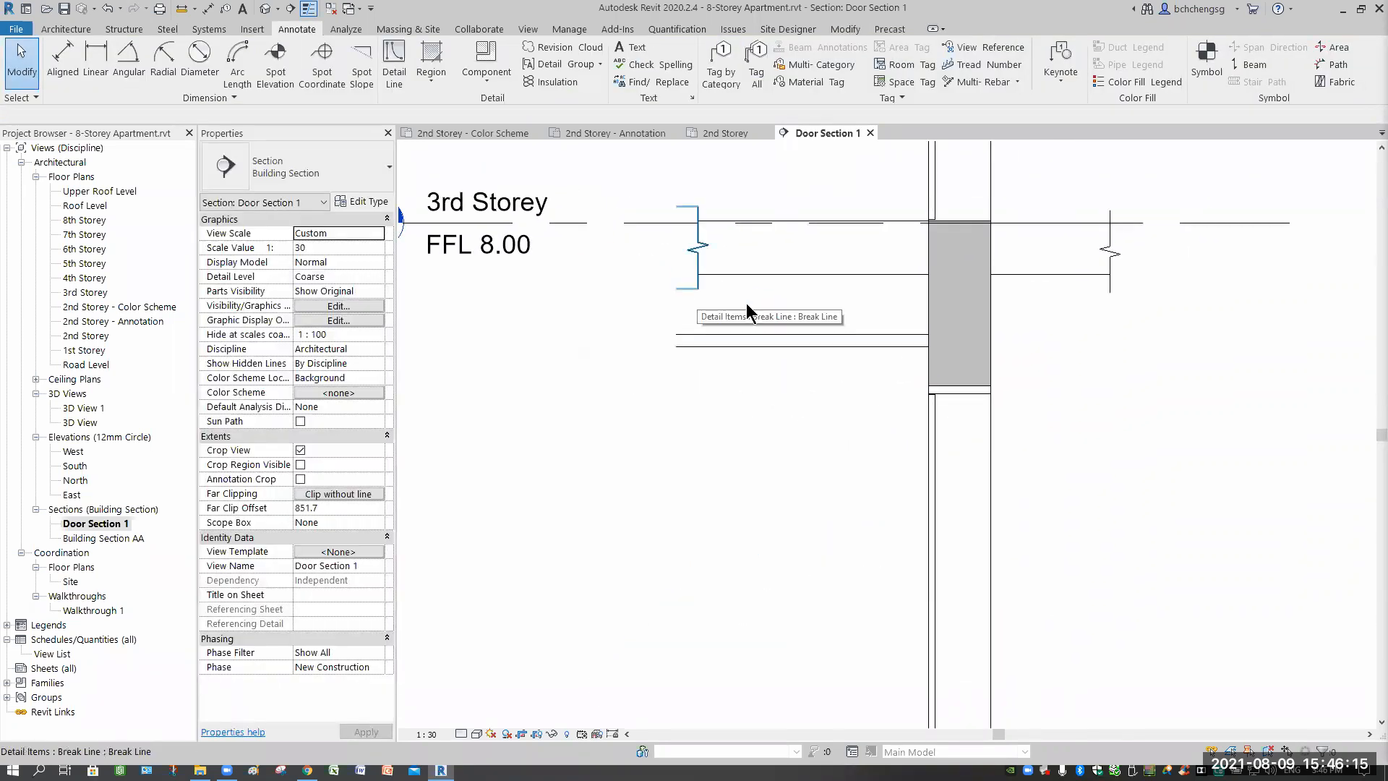
left_click(696, 289)
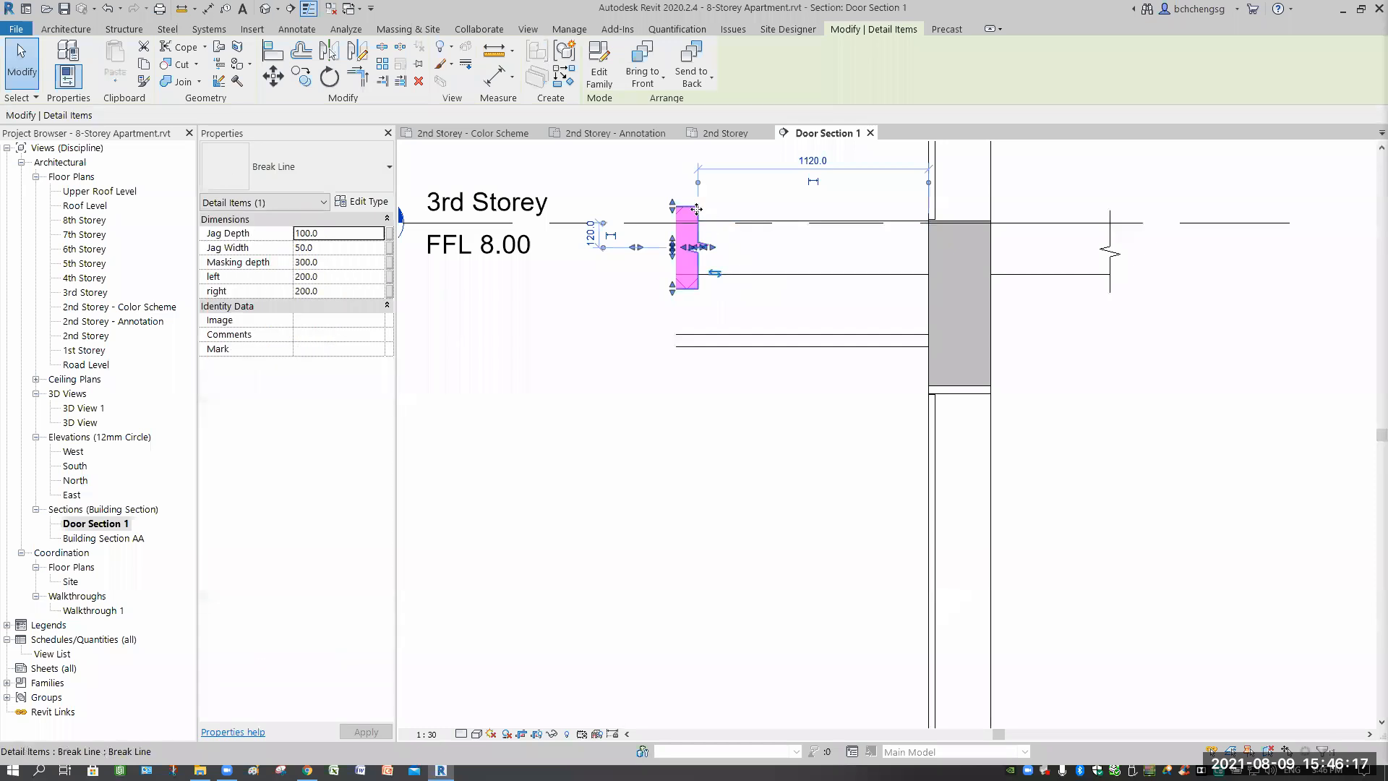
Drag the 3rd Storey break line's lower end down past the slab underside.
left_click(745, 310)
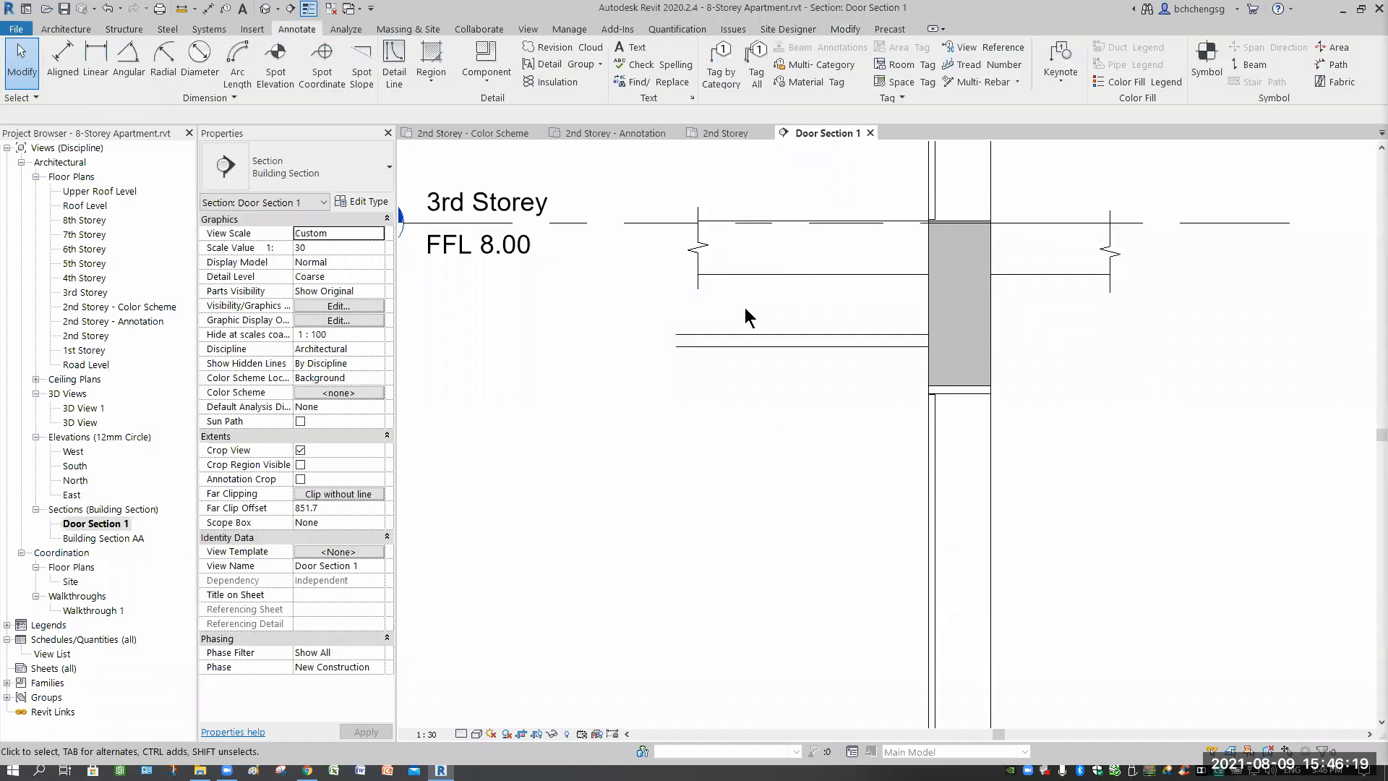
scroll(745, 306, "up", 3)
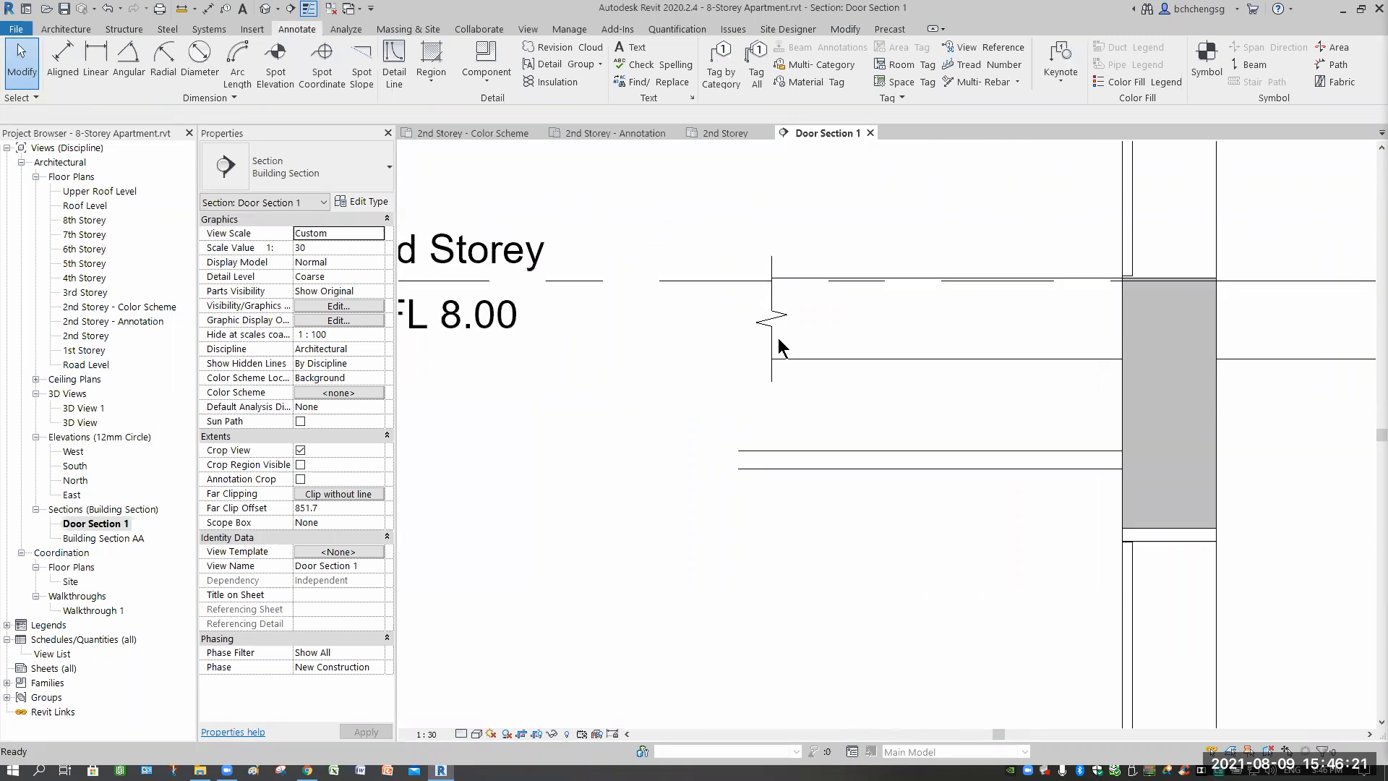
left_click(771, 347)
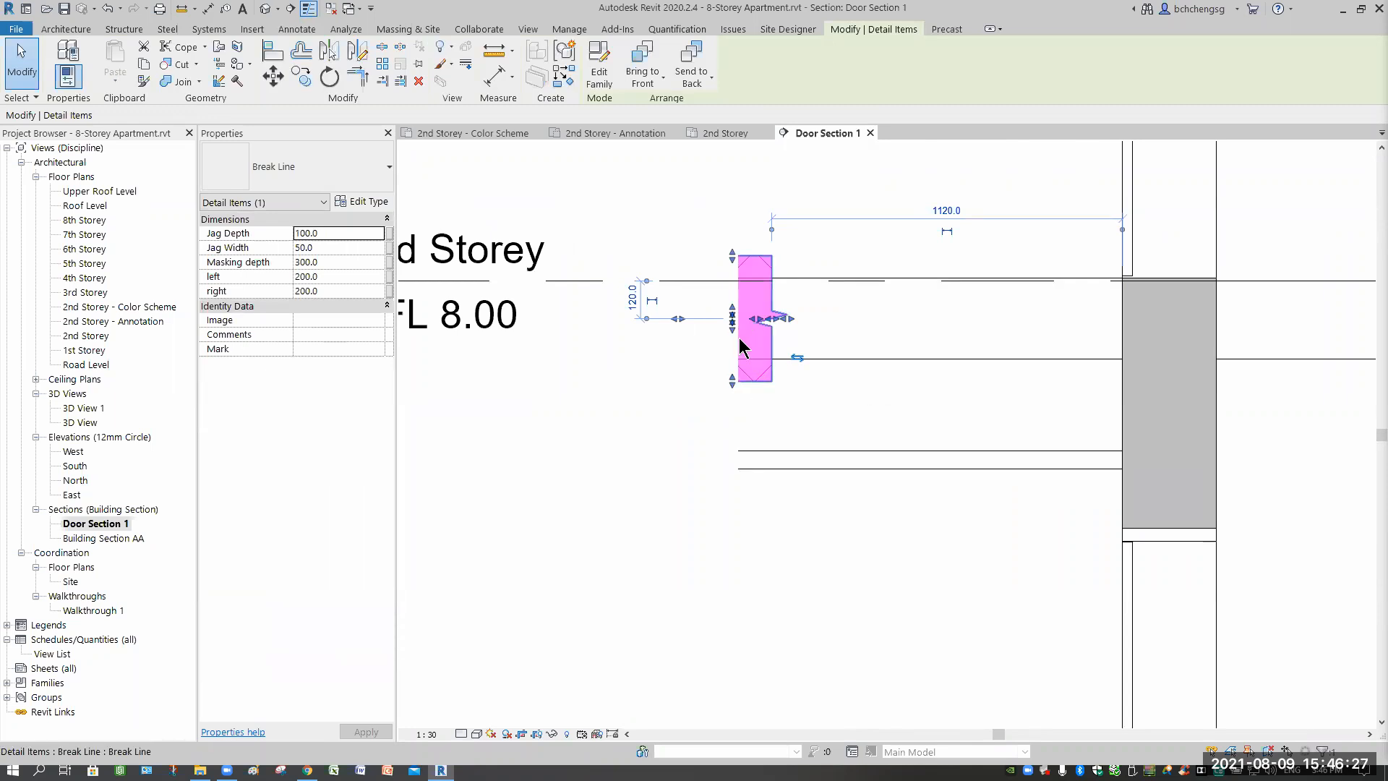
left_click_drag(757, 379, 760, 436)
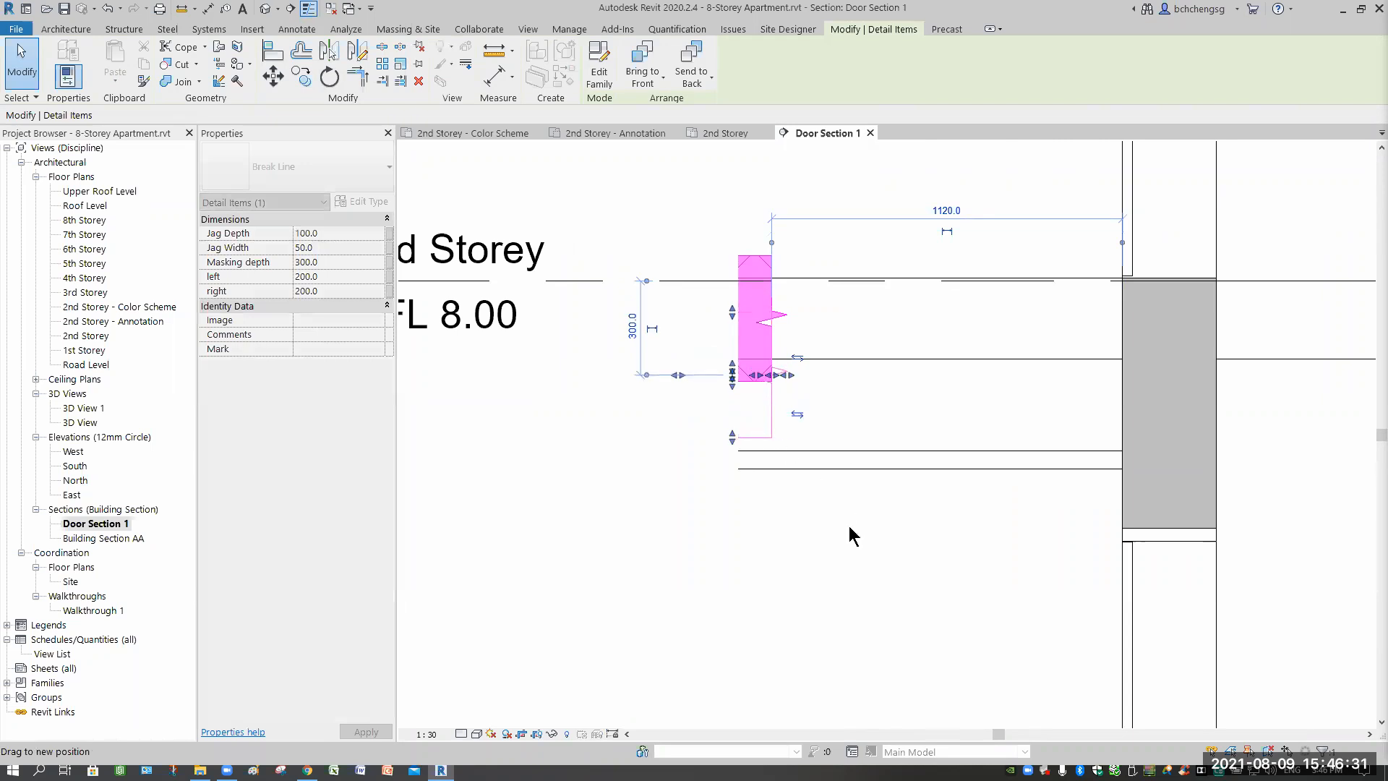
left_click(790, 383)
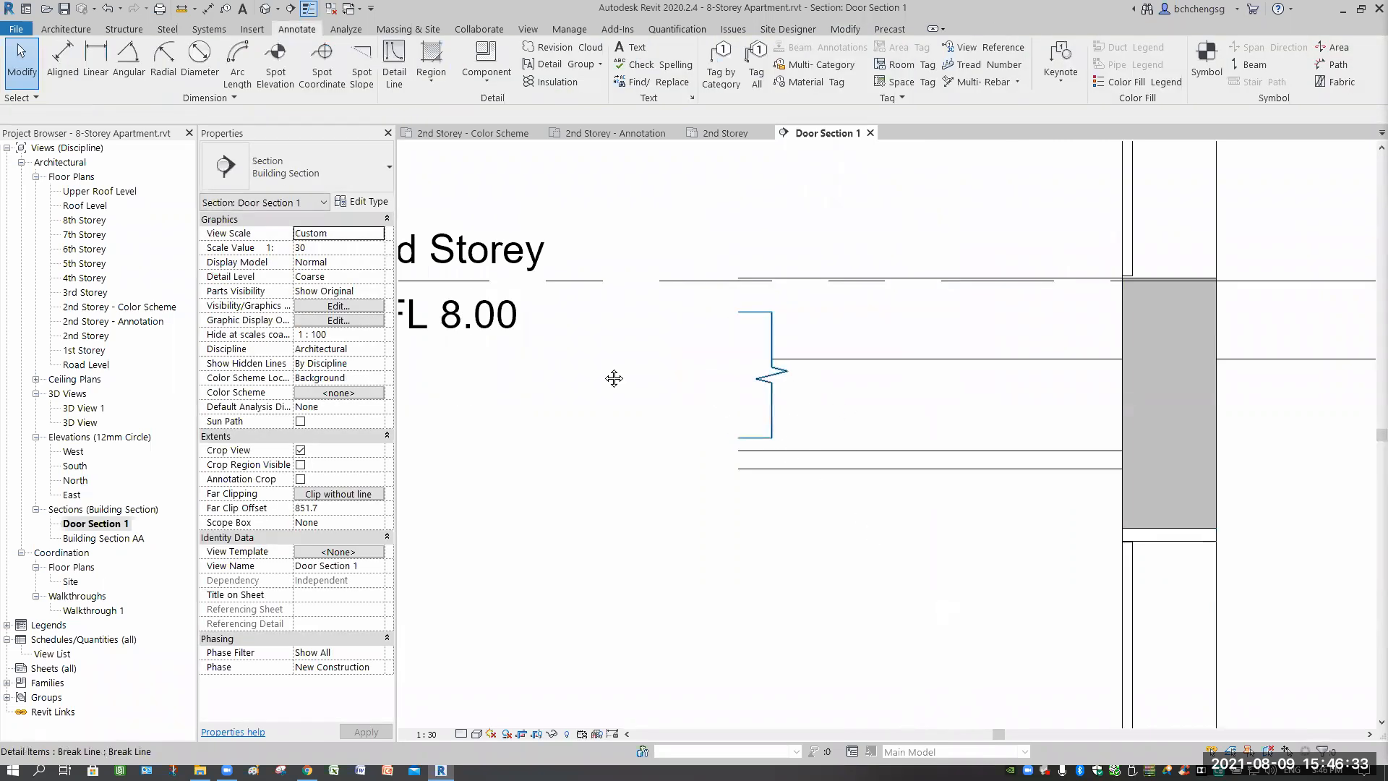
Stretch the left-hand break line further down over the floor slab.
scroll(790, 385, "up", 1)
middle_click_drag(1180, 370, 886, 332)
middle_click_drag(614, 386, 832, 457)
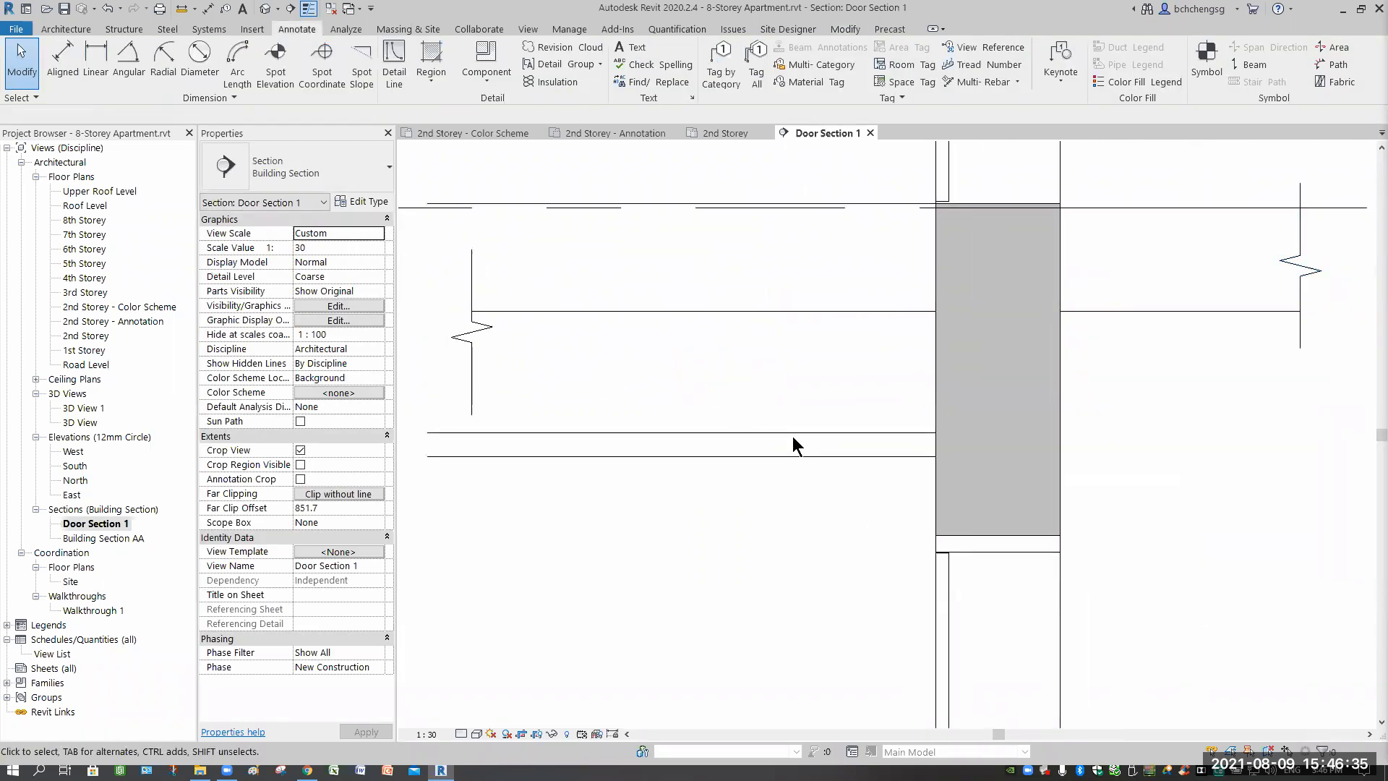
scroll(792, 436, "up", 1)
left_click(630, 309)
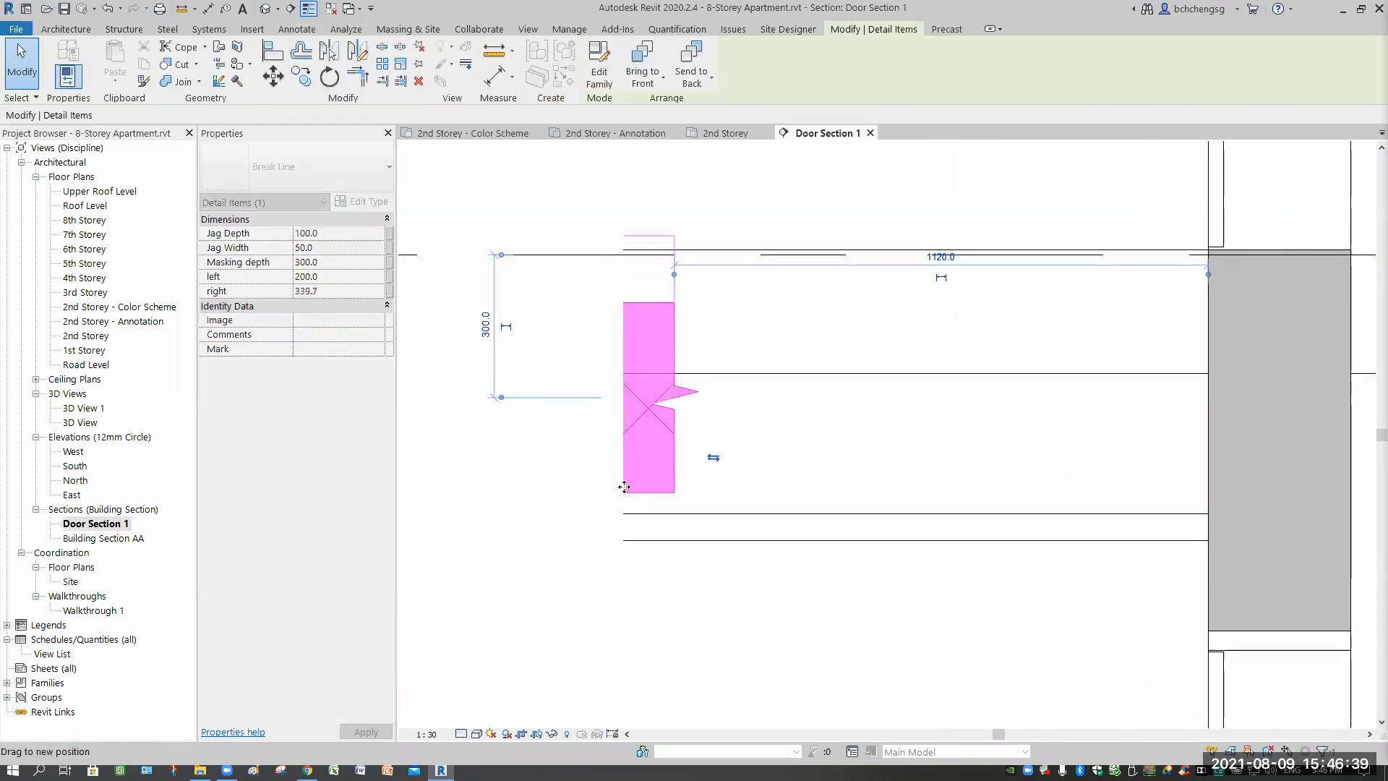
left_click_drag(614, 494, 617, 573)
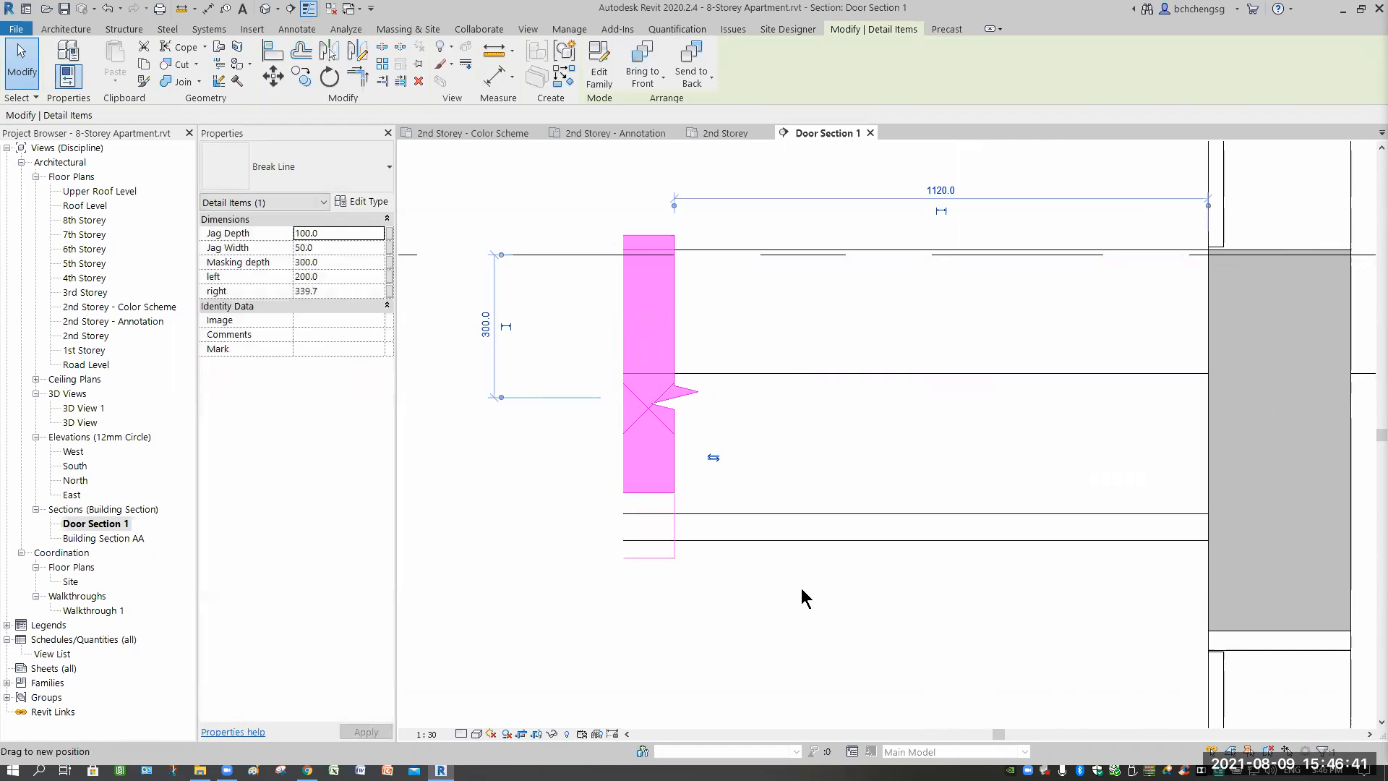
left_click(801, 588)
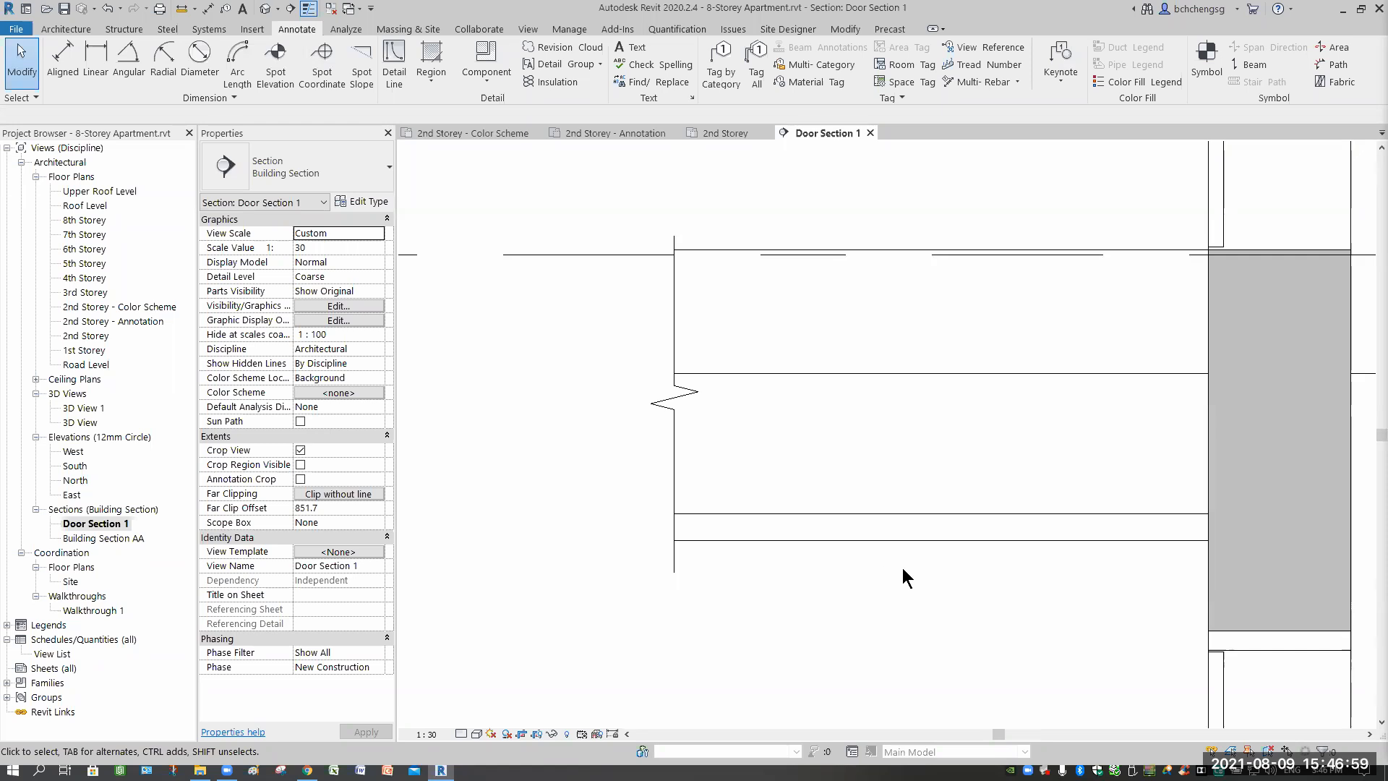
Start a Create Similar break line from the right-hand floor-edge break line.
scroll(989, 592, "down", 5)
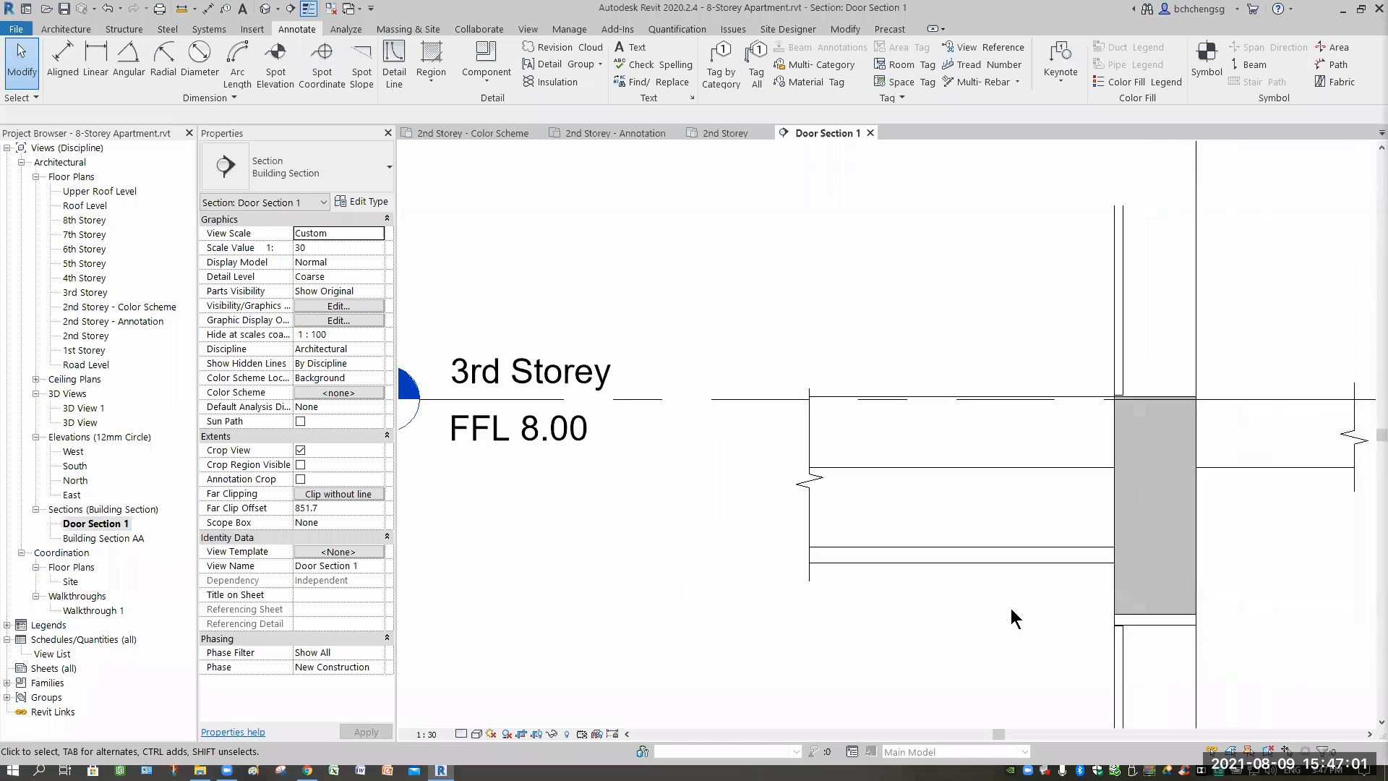
middle_click_drag(1053, 315, 900, 275)
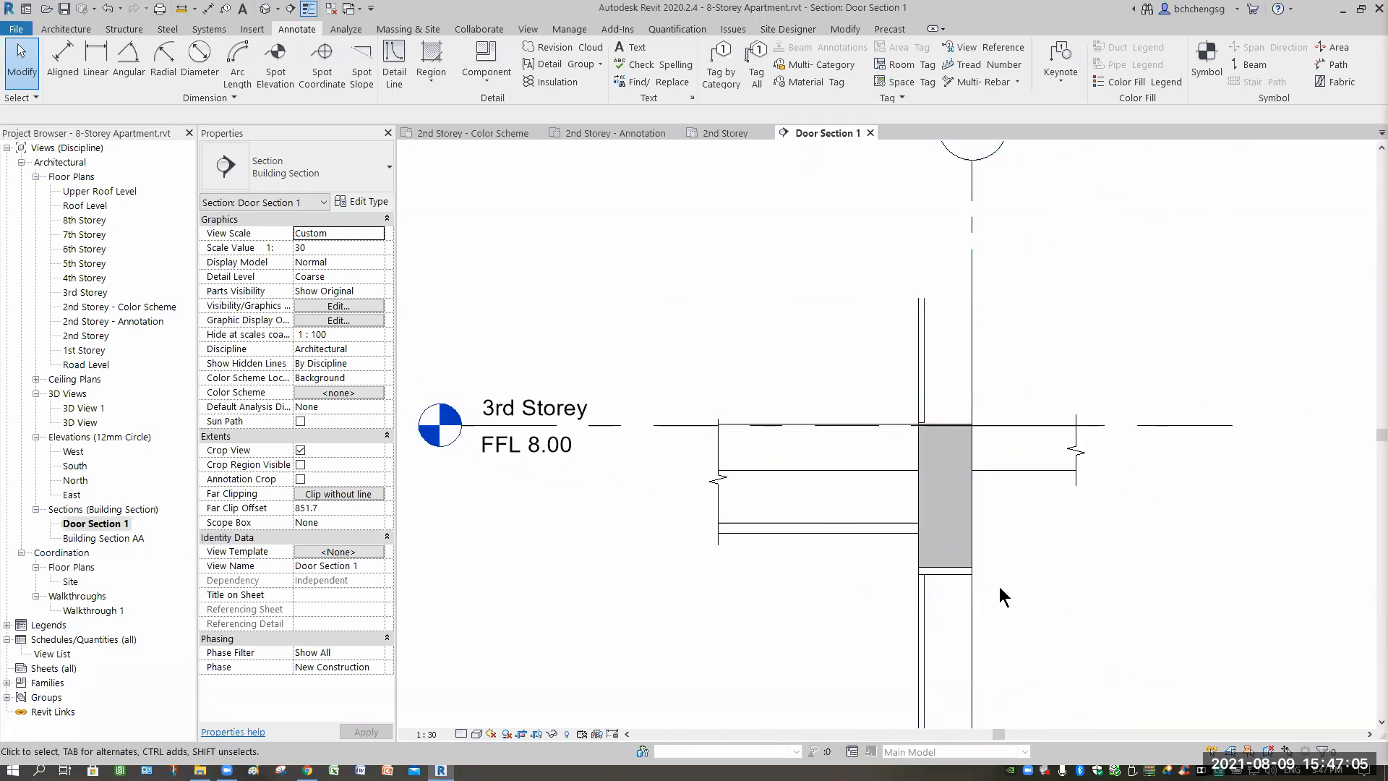
middle_click_drag(907, 564, 833, 274)
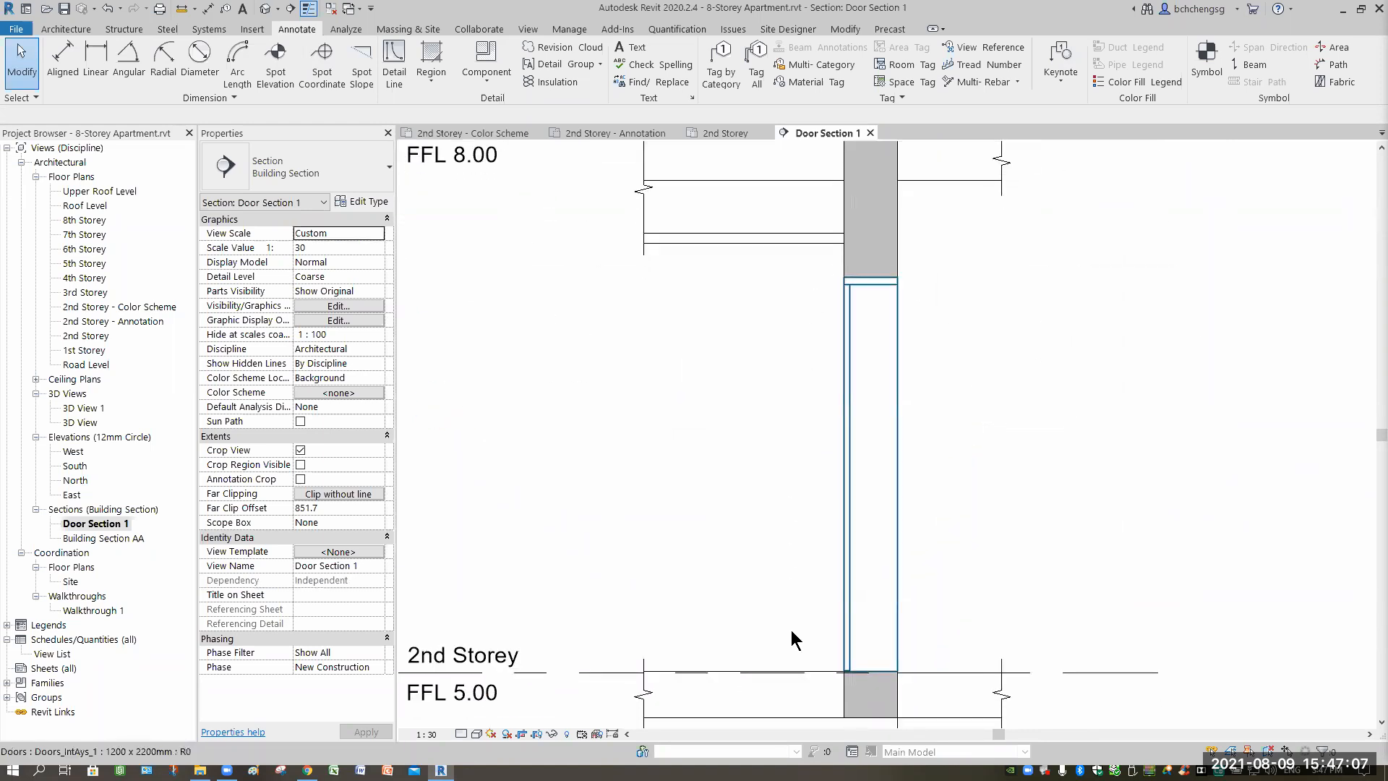
middle_click_drag(889, 144, 901, 373)
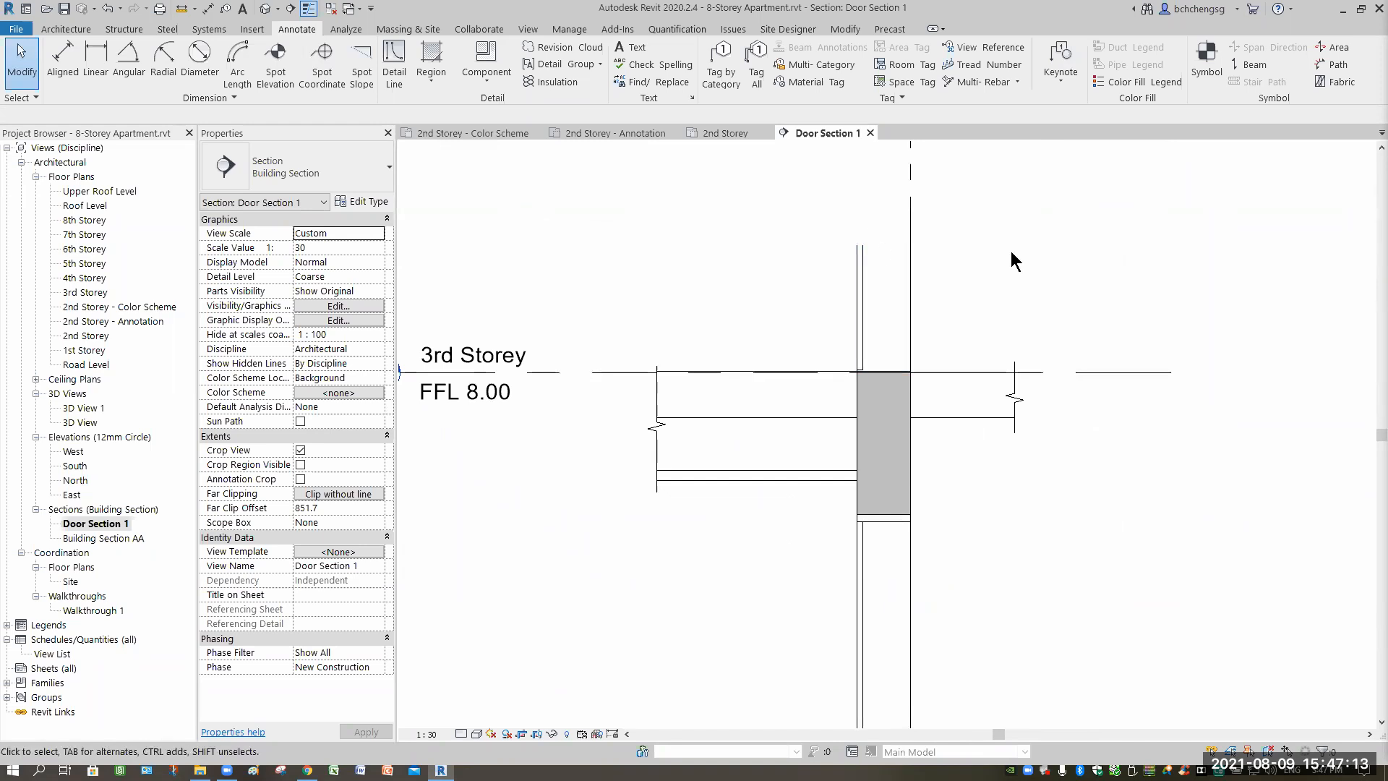
left_click(1015, 431)
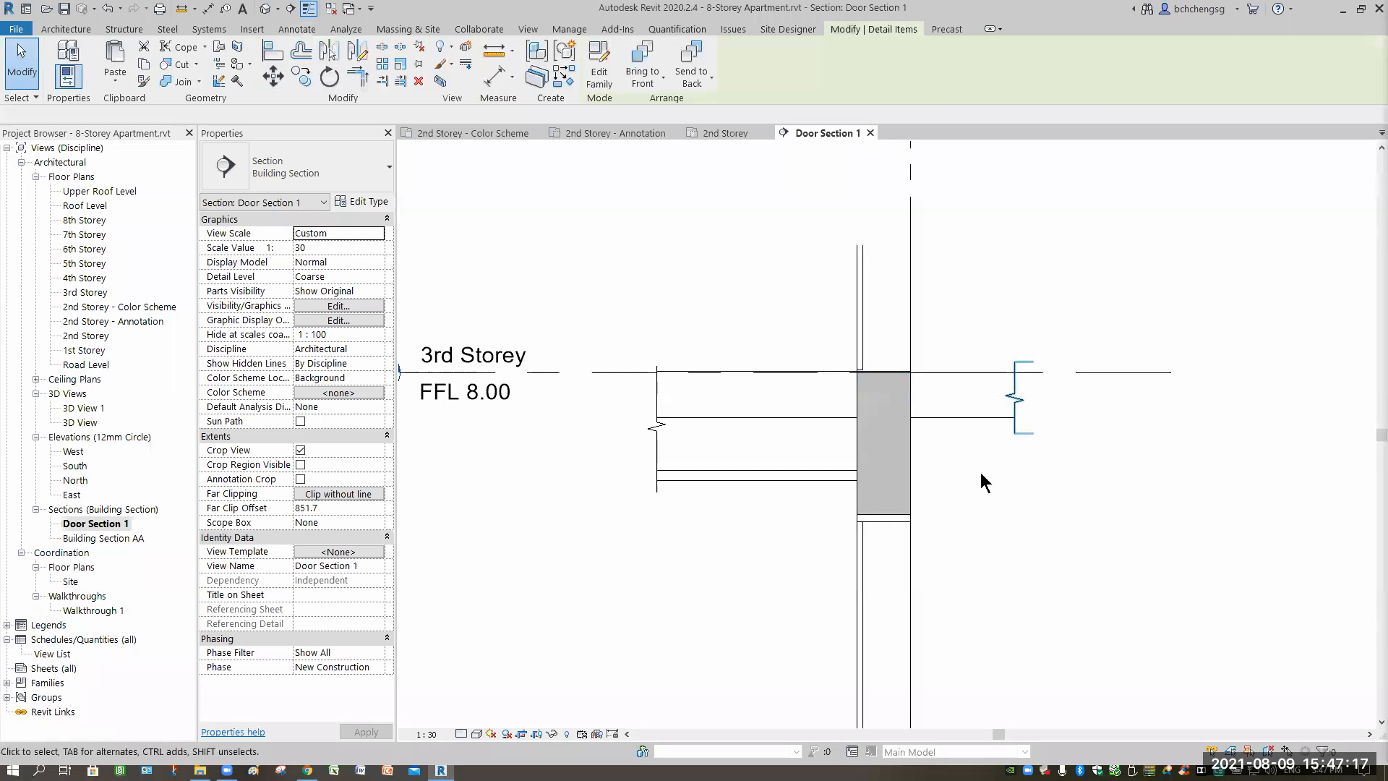
right_click(981, 473)
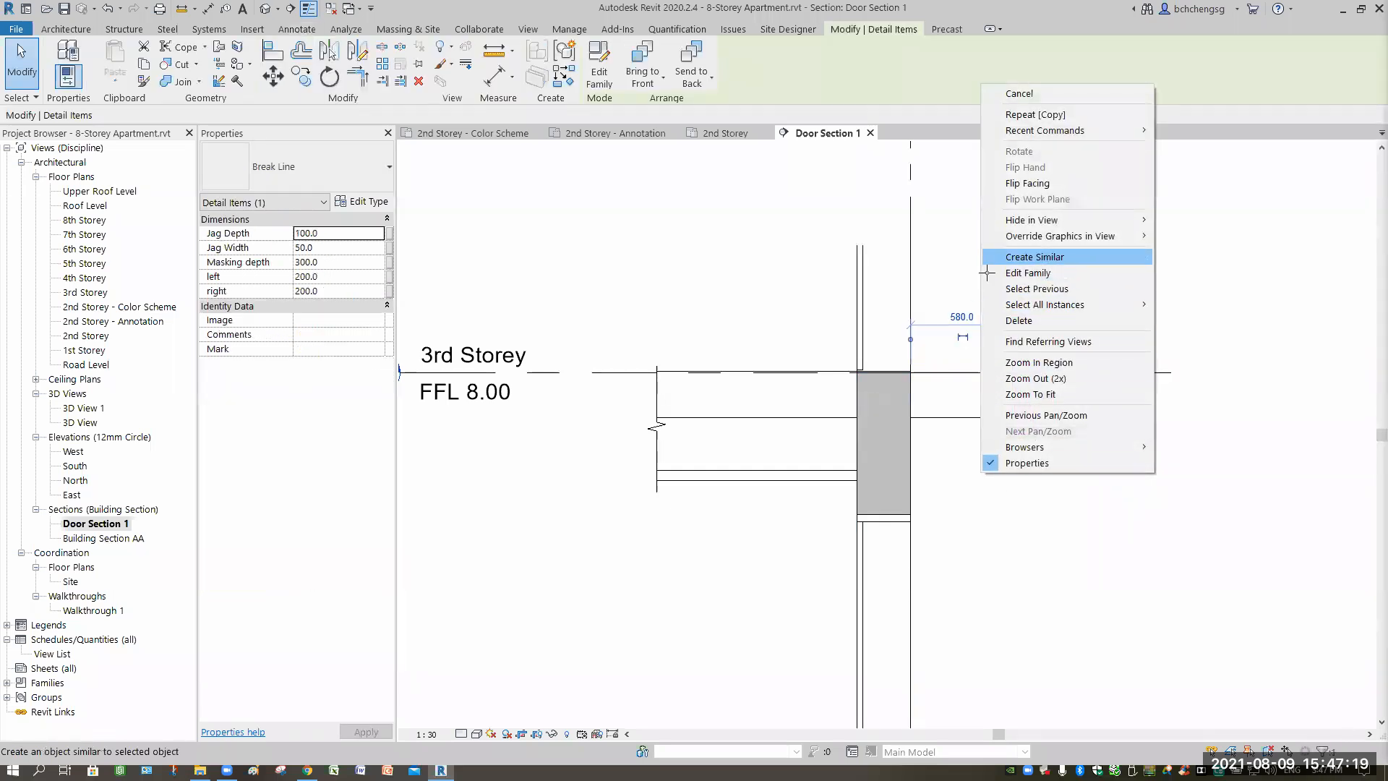
left_click(1007, 257)
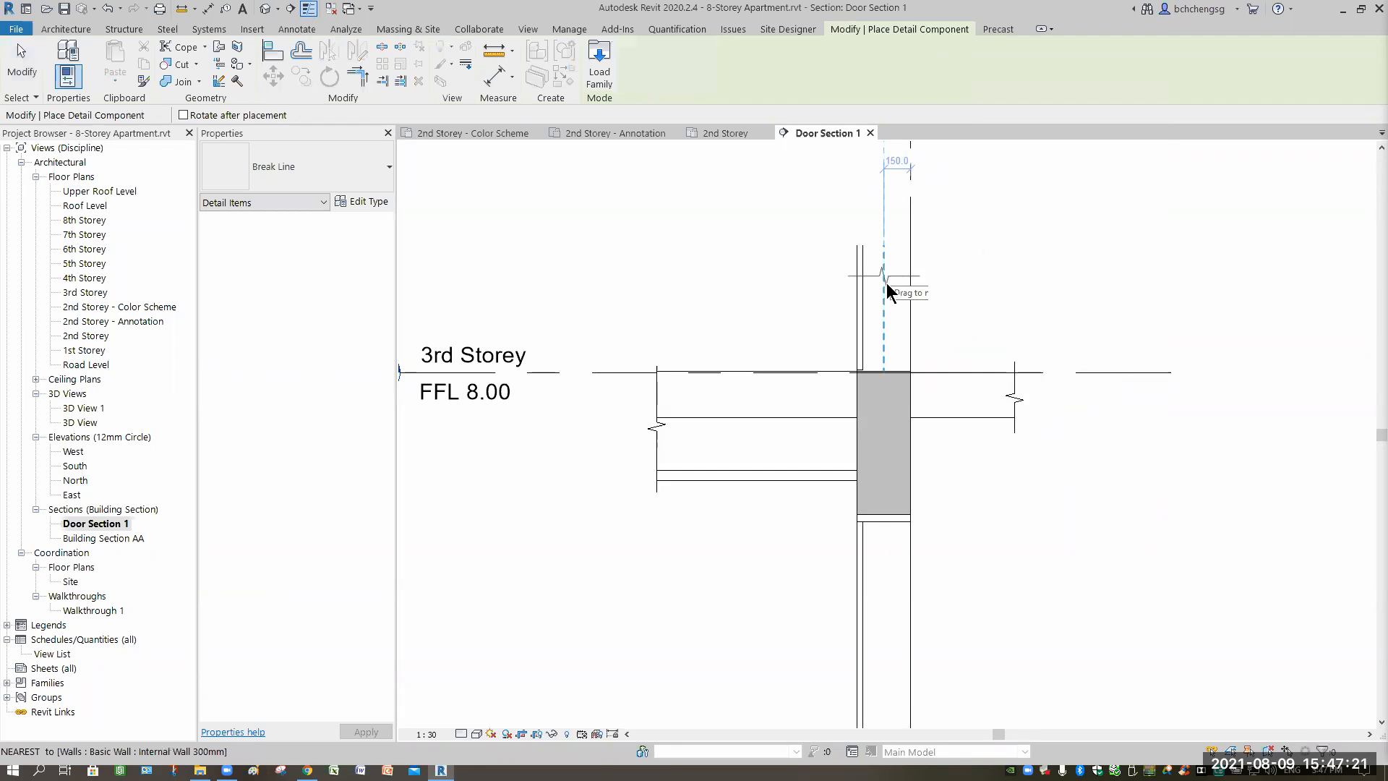
Place the new break line across the top of the wall above the 3rd Storey slab.
left_click(872, 308)
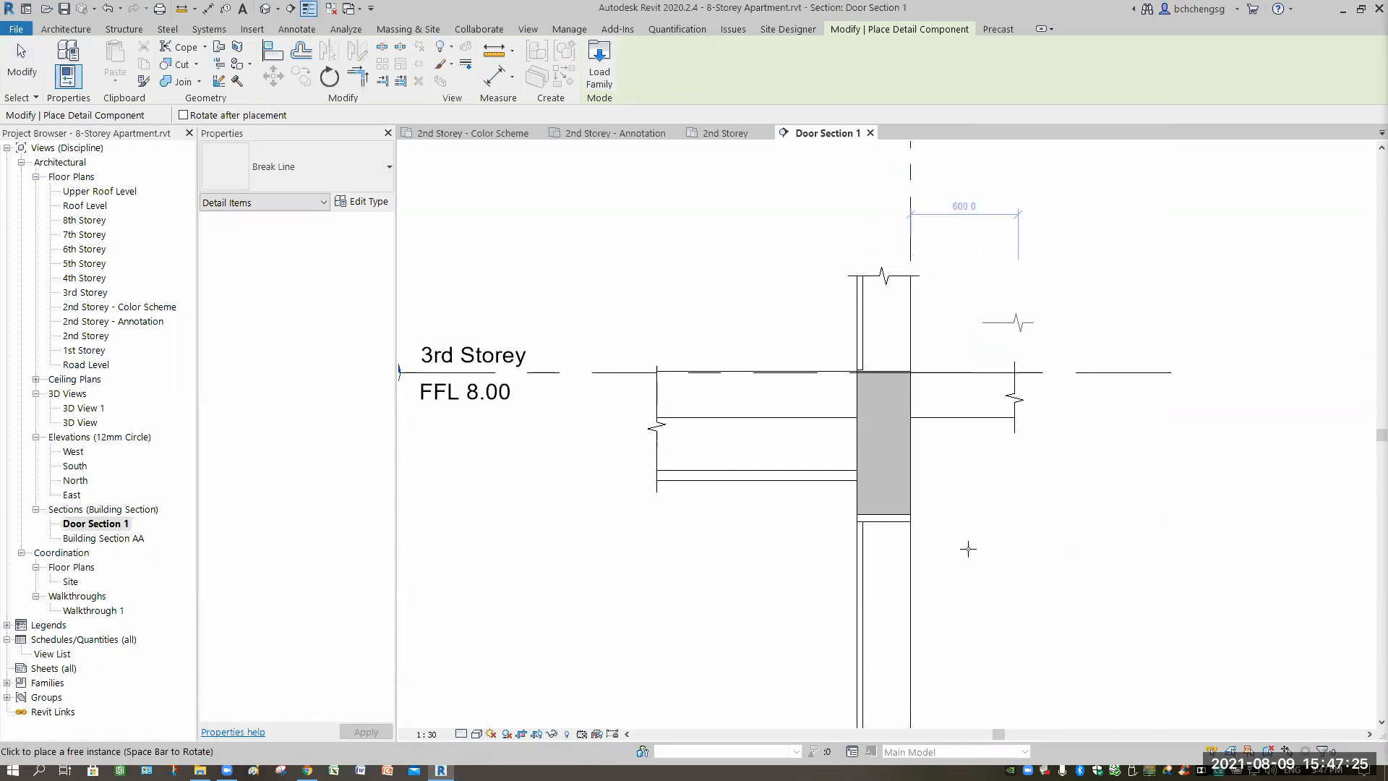
middle_click_drag(994, 553, 954, 273)
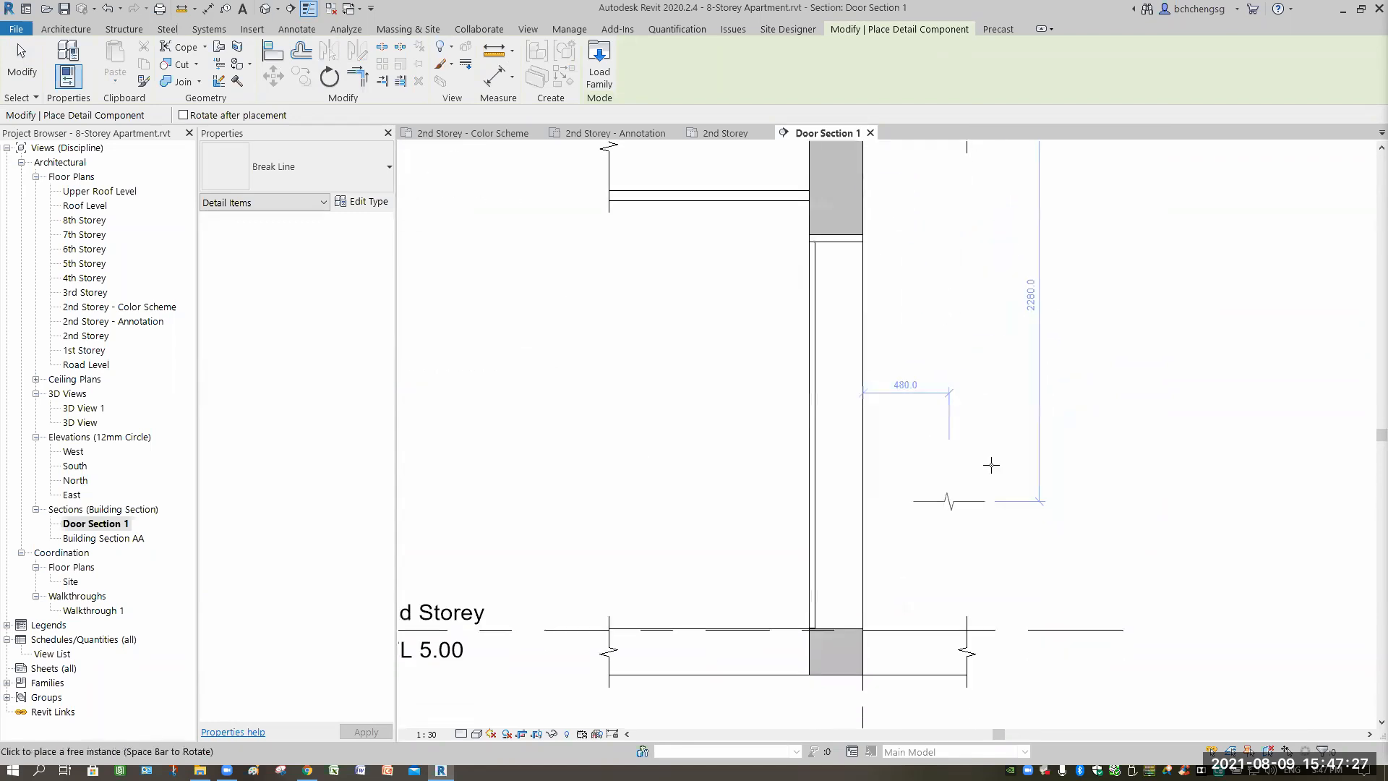
scroll(965, 495, "up", 1)
middle_click_drag(961, 495, 953, 289)
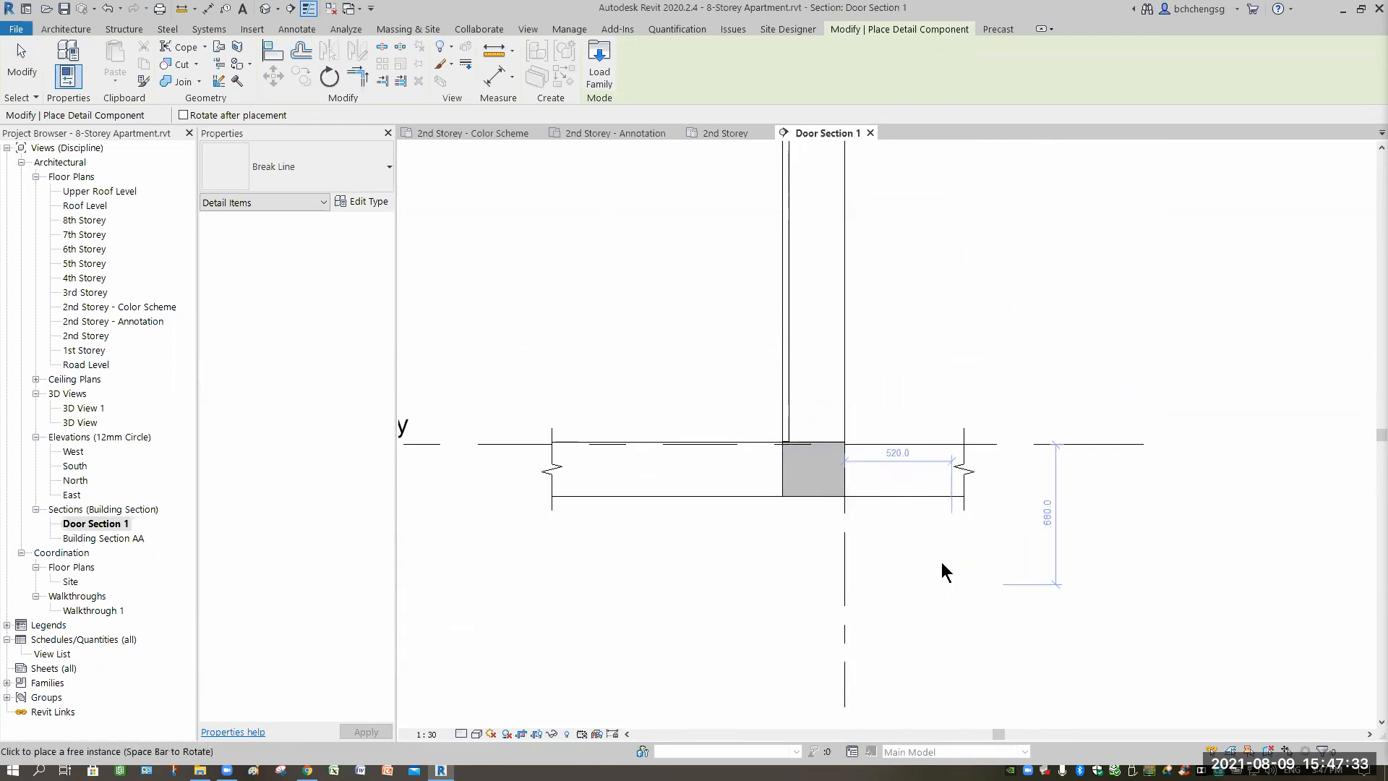
key("Escape")
scroll(909, 560, "down", 4)
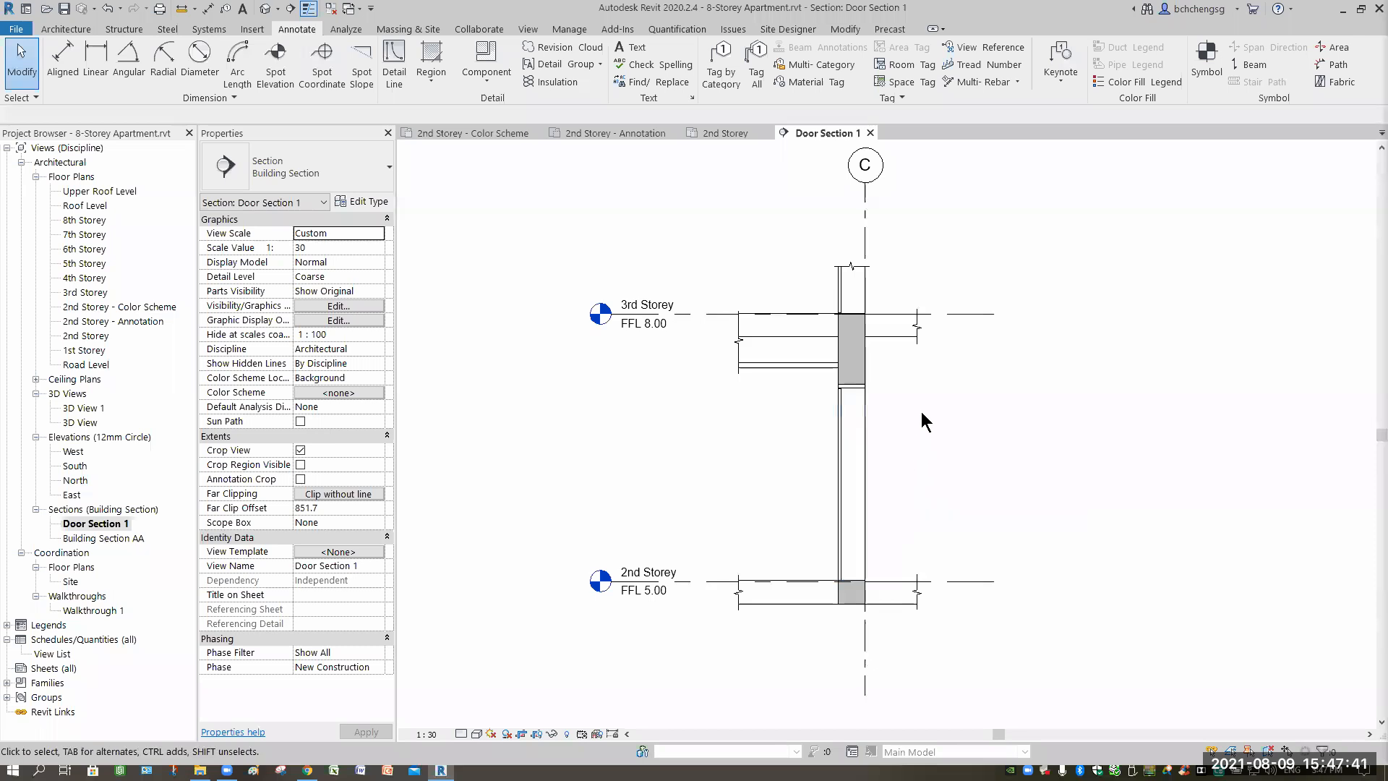
Start a Two Segments leader text note in 2.5mm Arial and open its Type Properties.
left_click(630, 48)
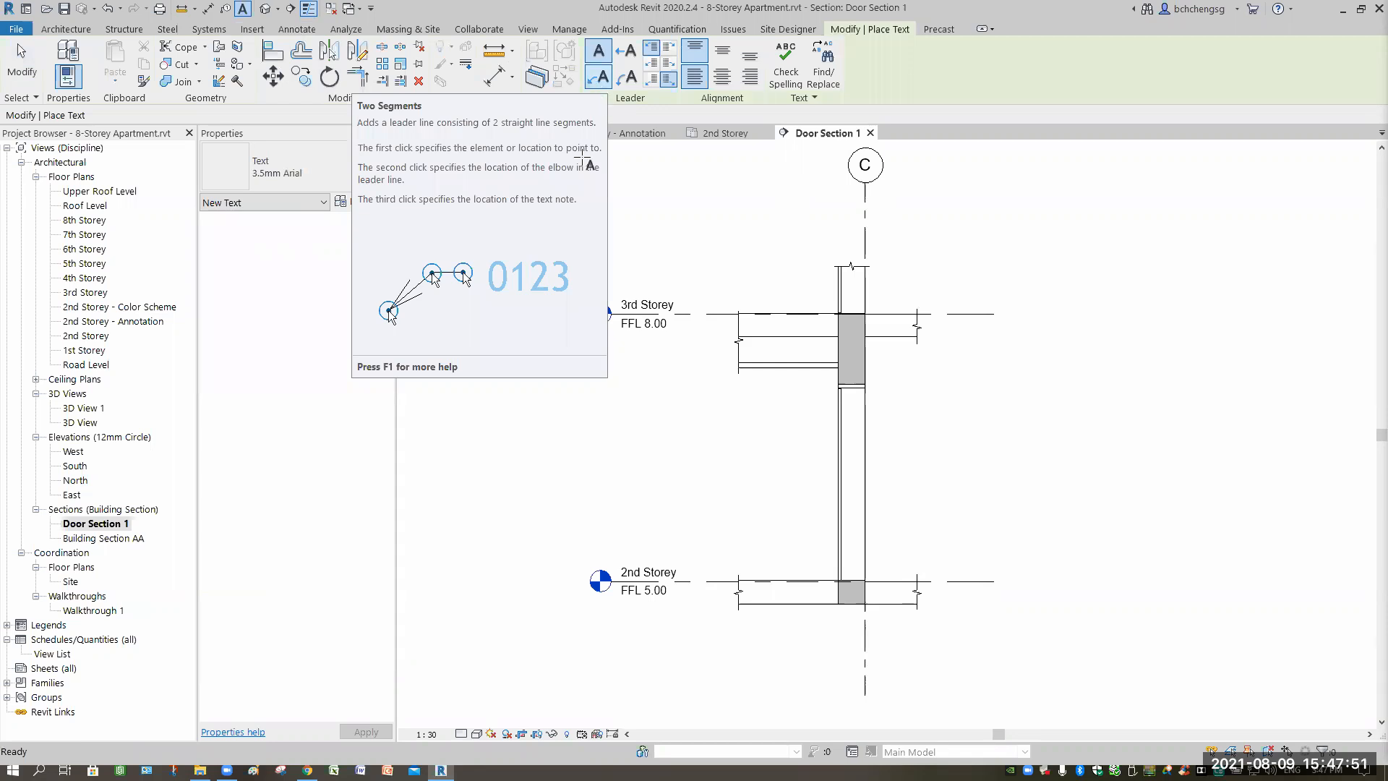
left_click(598, 76)
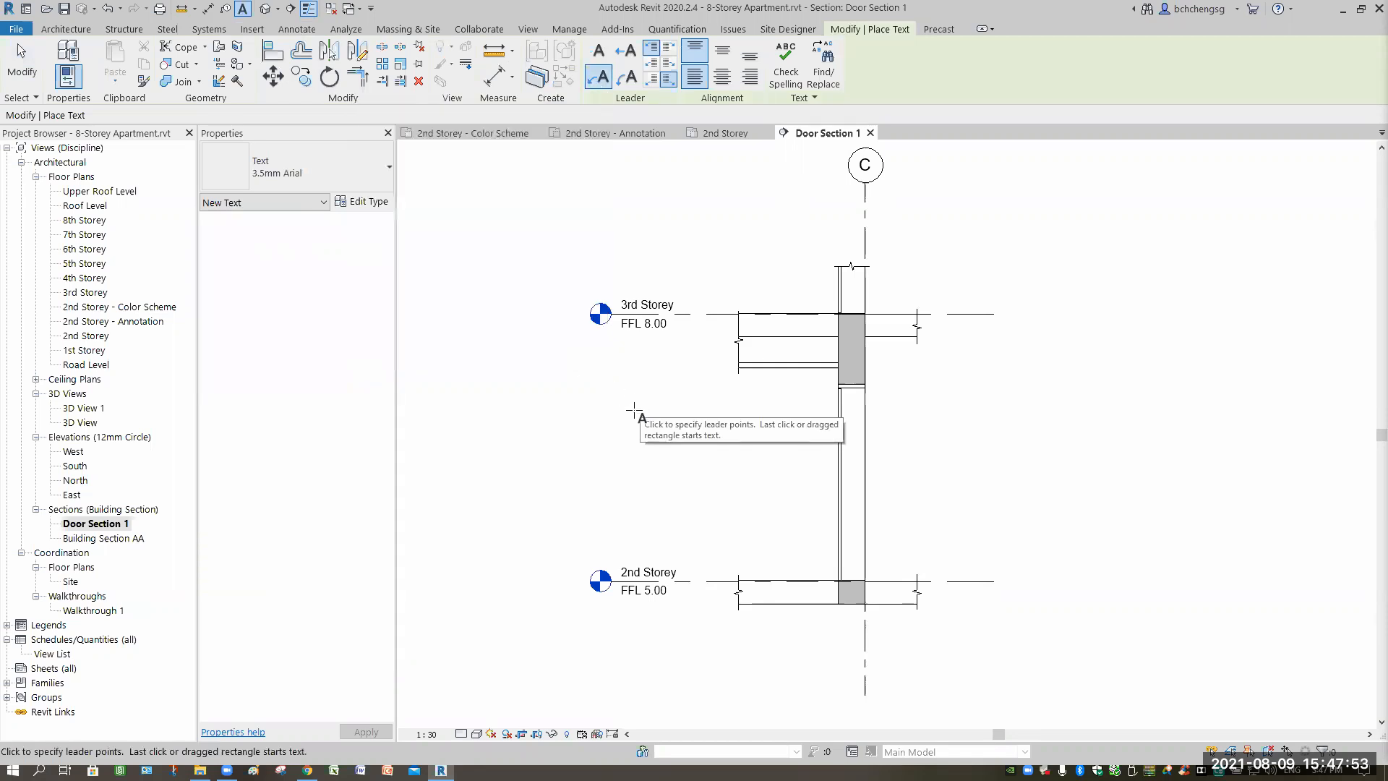
scroll(633, 410, "up", 3)
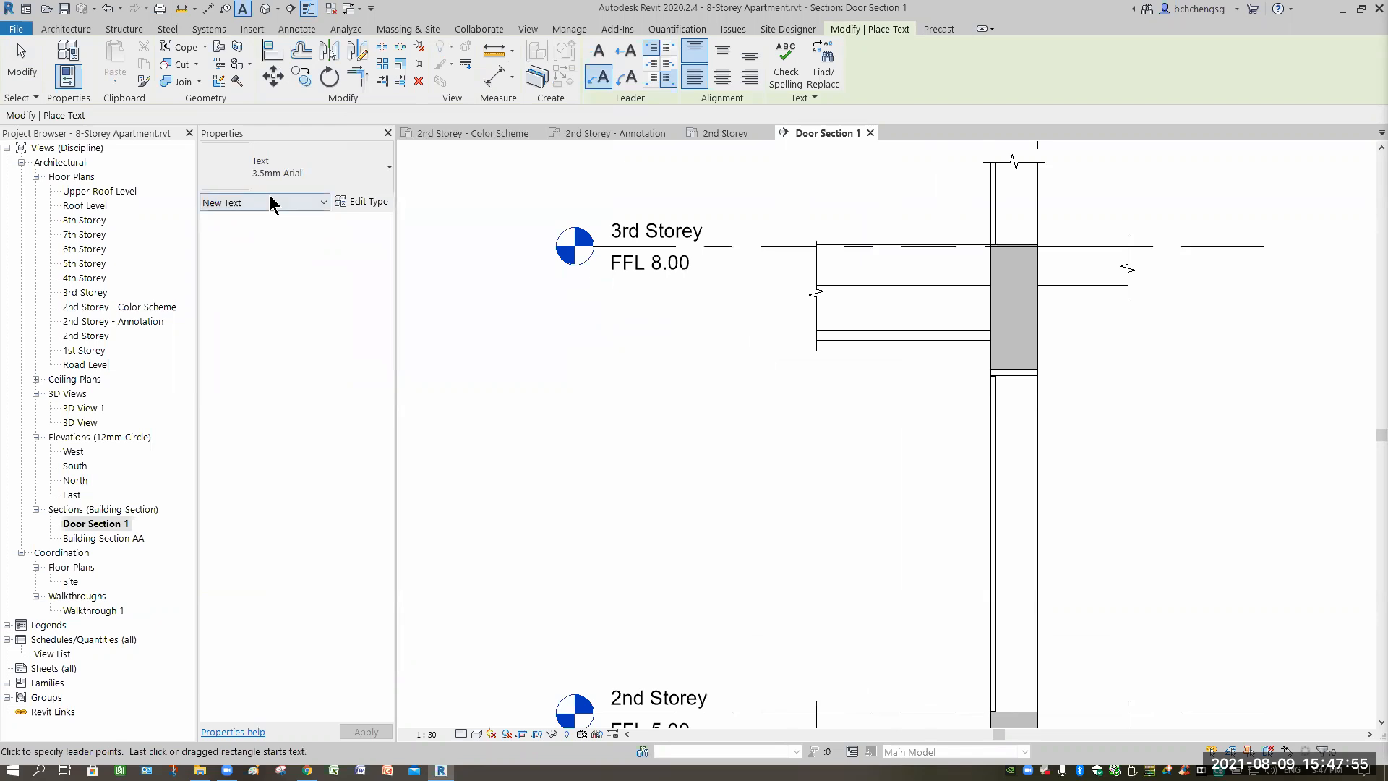
left_click(359, 181)
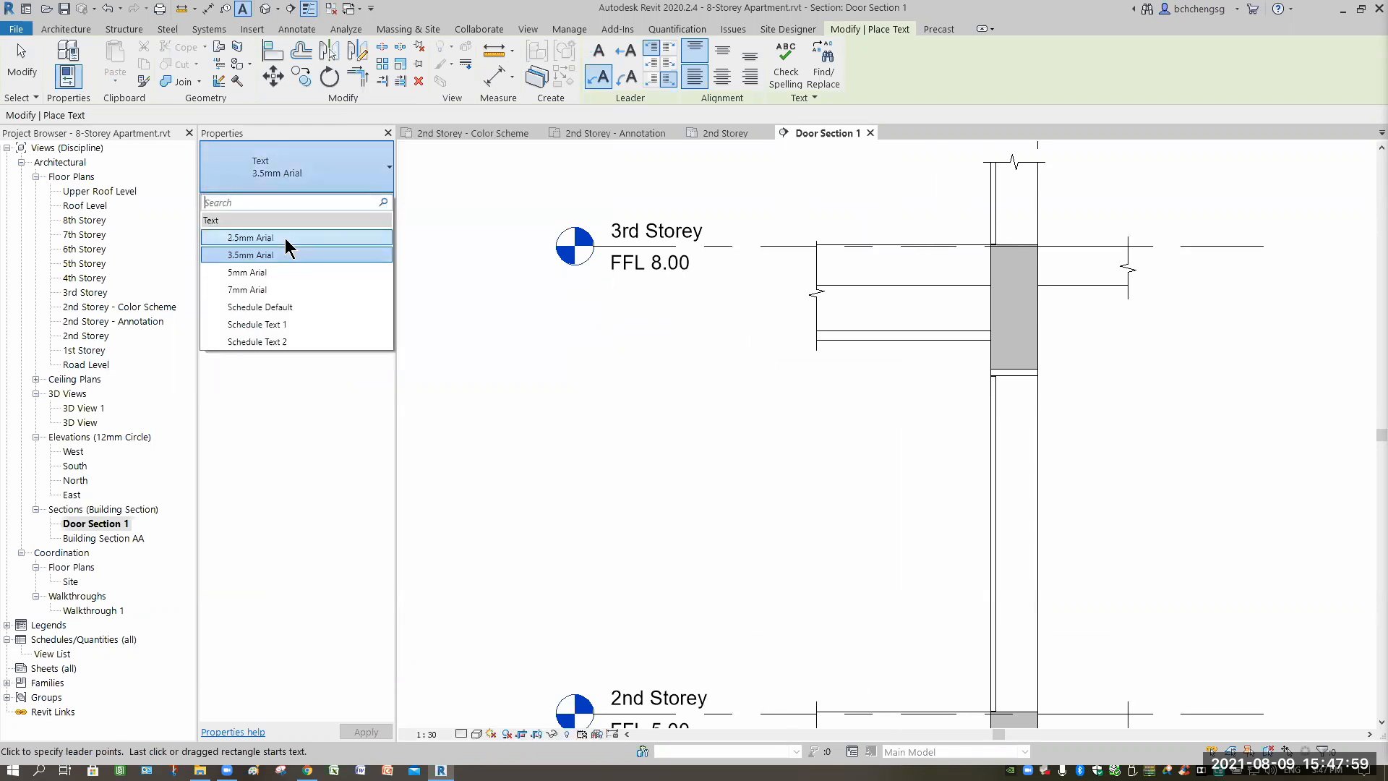
left_click(288, 237)
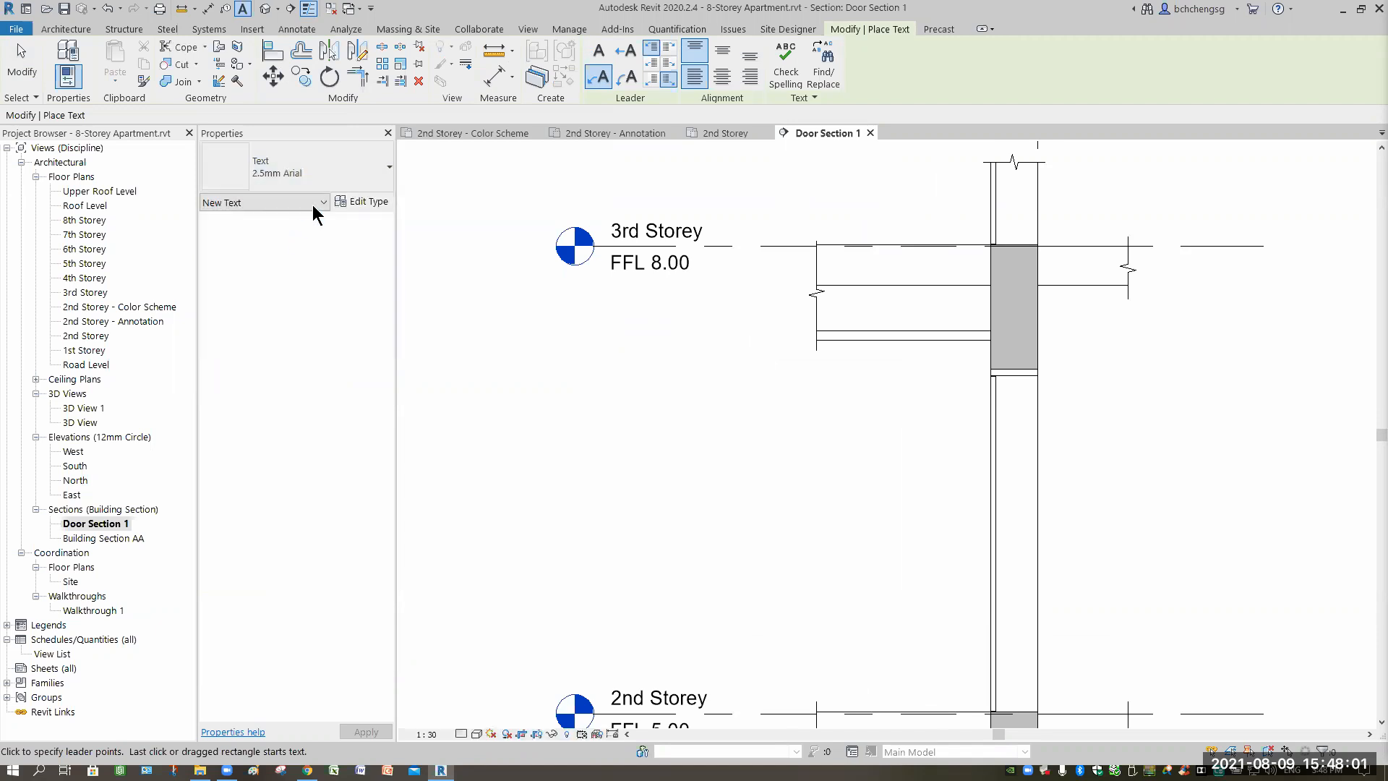
left_click(354, 185)
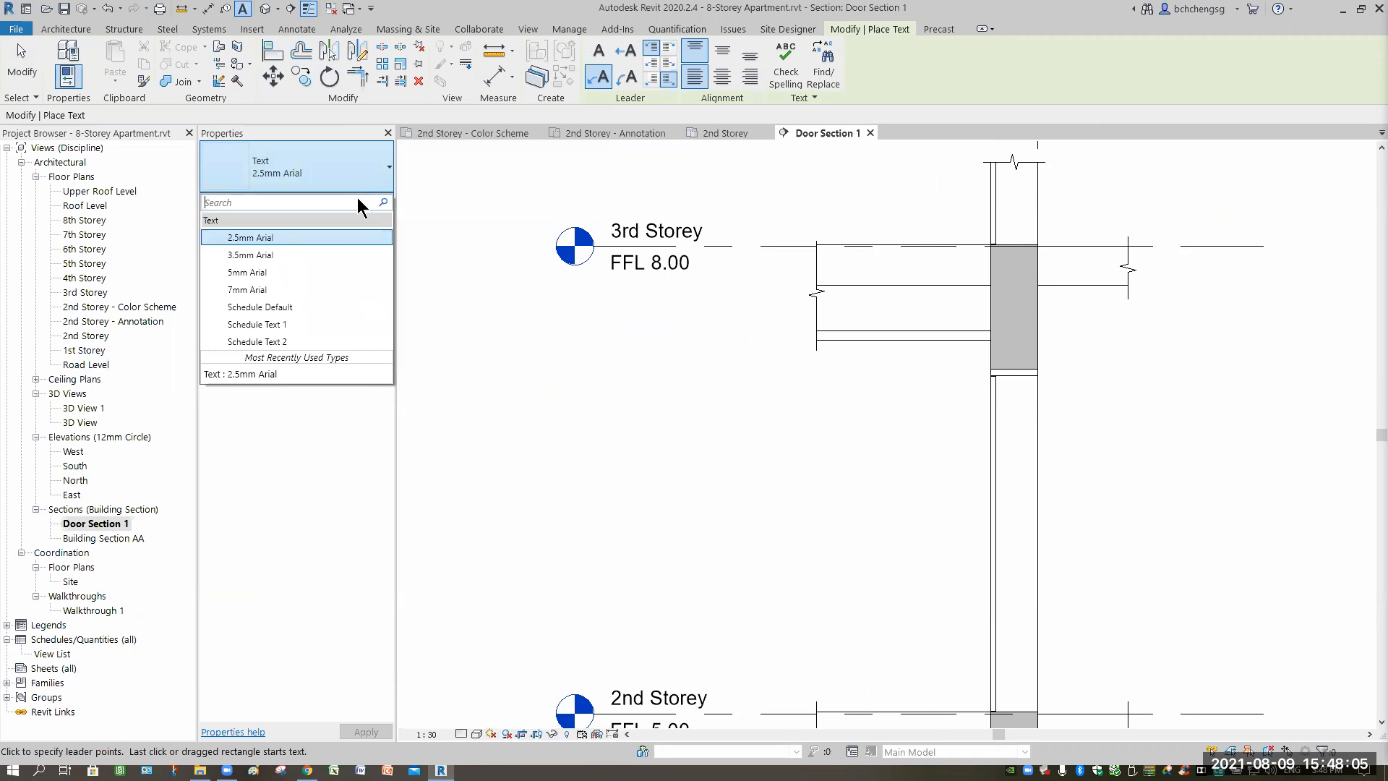
left_click(564, 276)
left_click(362, 202)
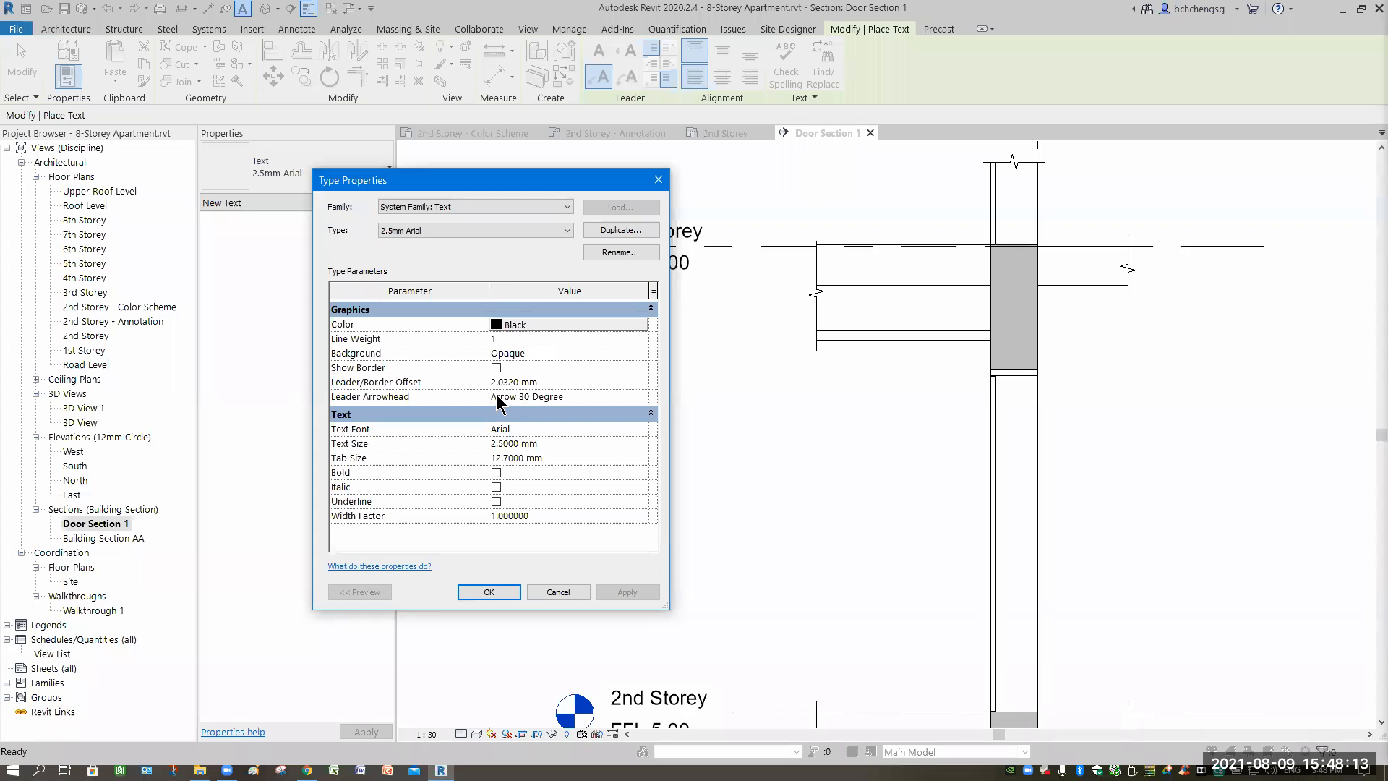
Change the 2.5mm Arial text type's leader arrowhead to Arrow Filled 20 Degree and confirm.
left_click(641, 397)
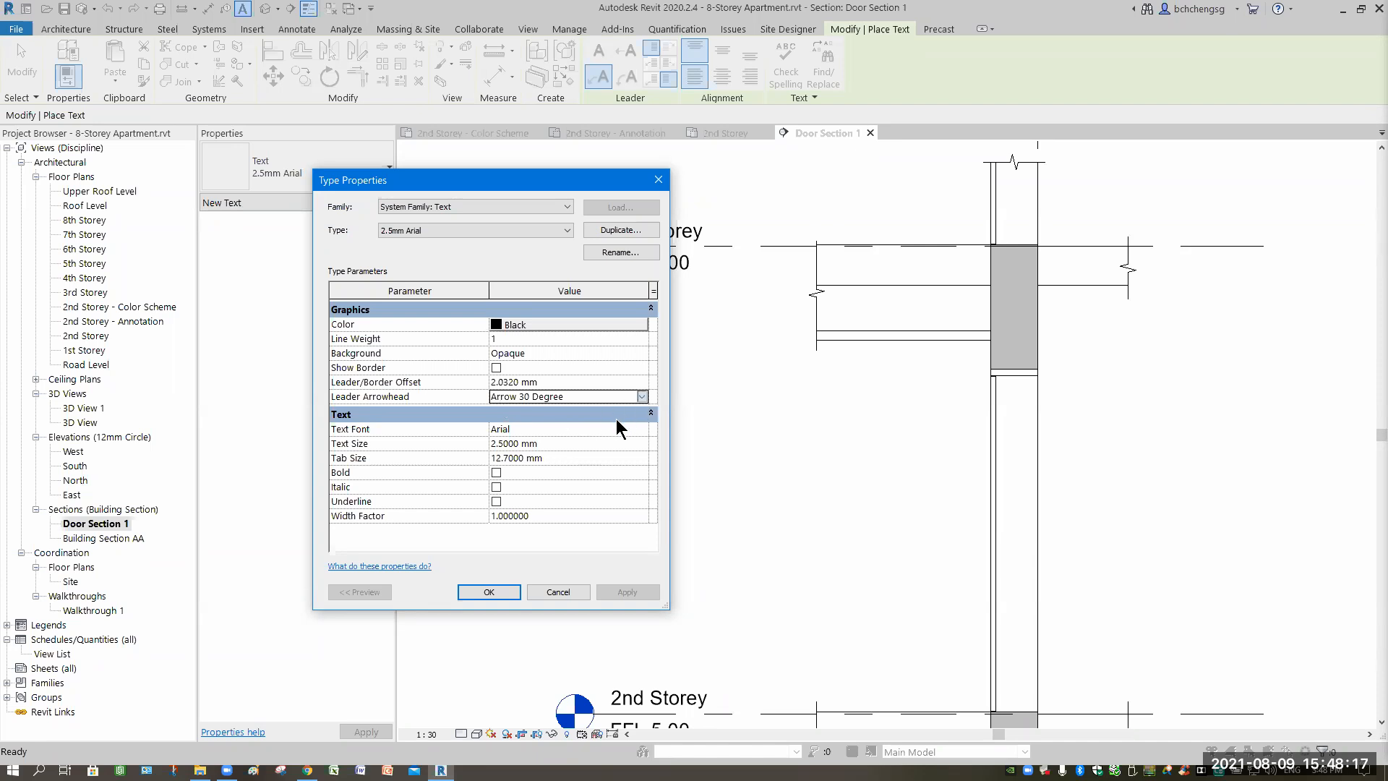
left_click(641, 397)
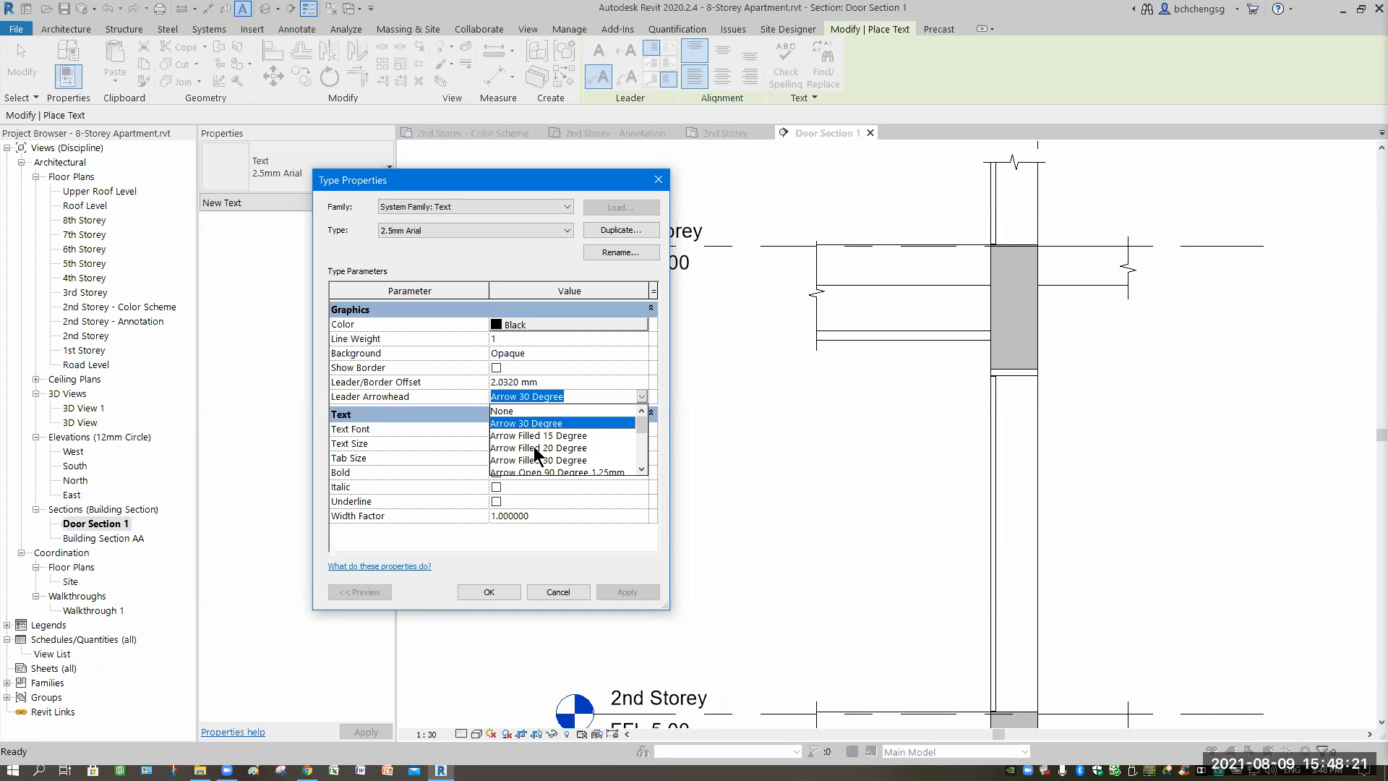
left_click(535, 448)
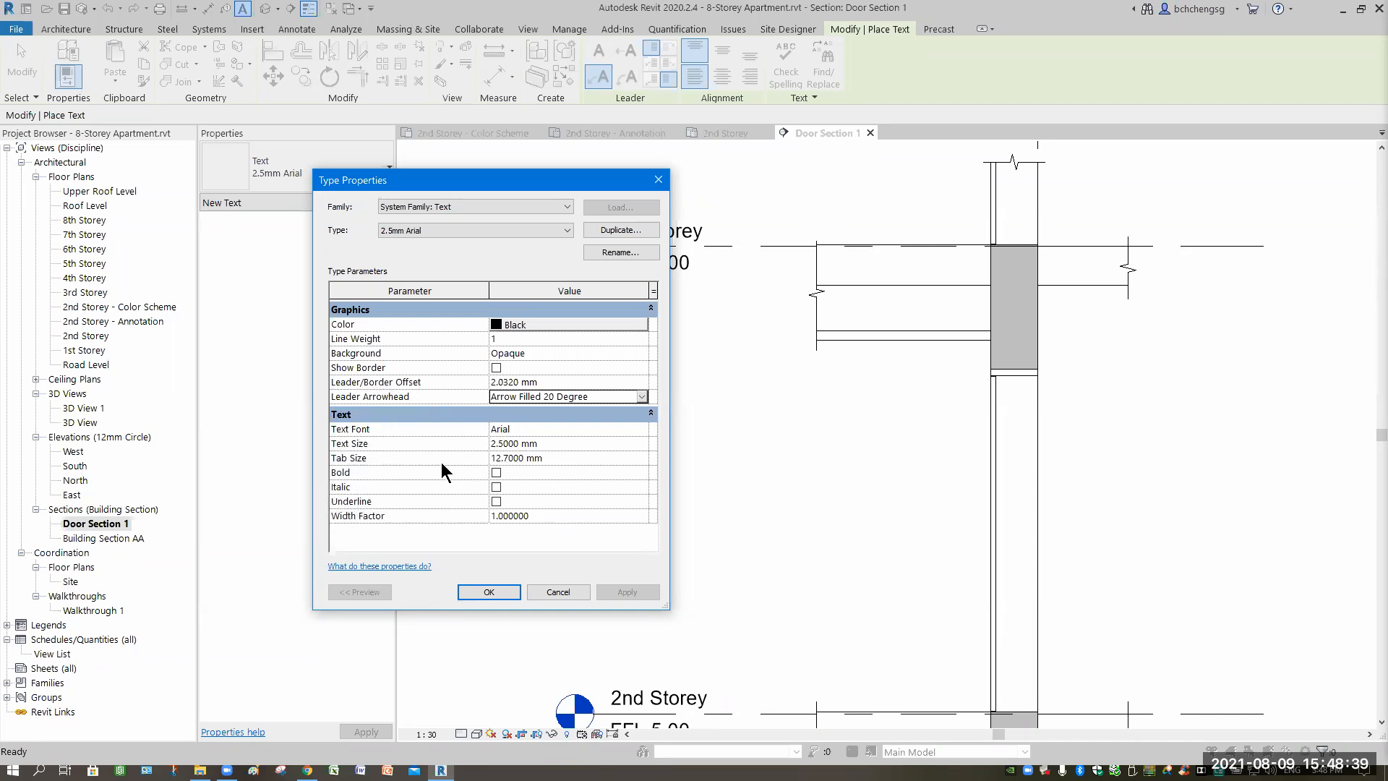
left_click(489, 591)
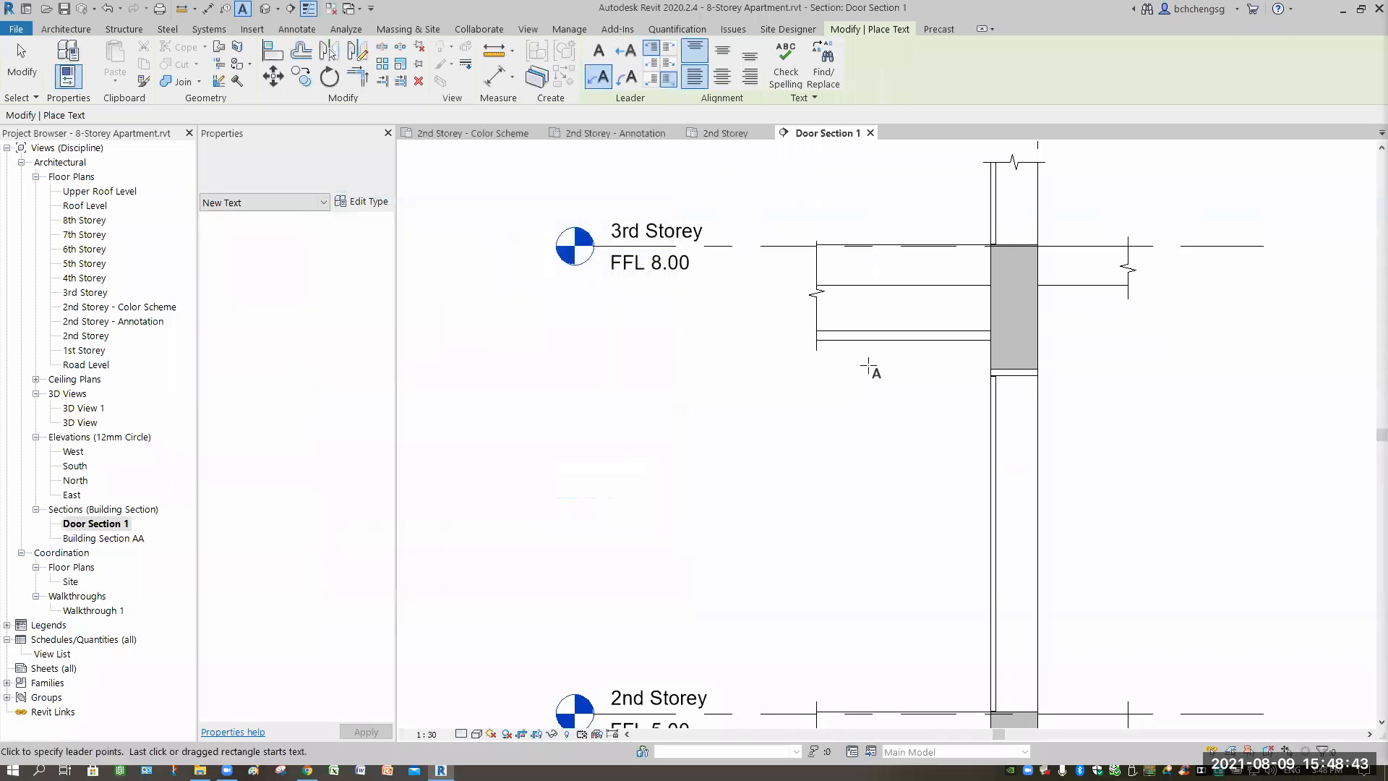
Attach the note leader at the middle with left- and top-aligned text, then point it at the ceiling line.
scroll(734, 398, "up", 1)
middle_click_drag(726, 368, 801, 426)
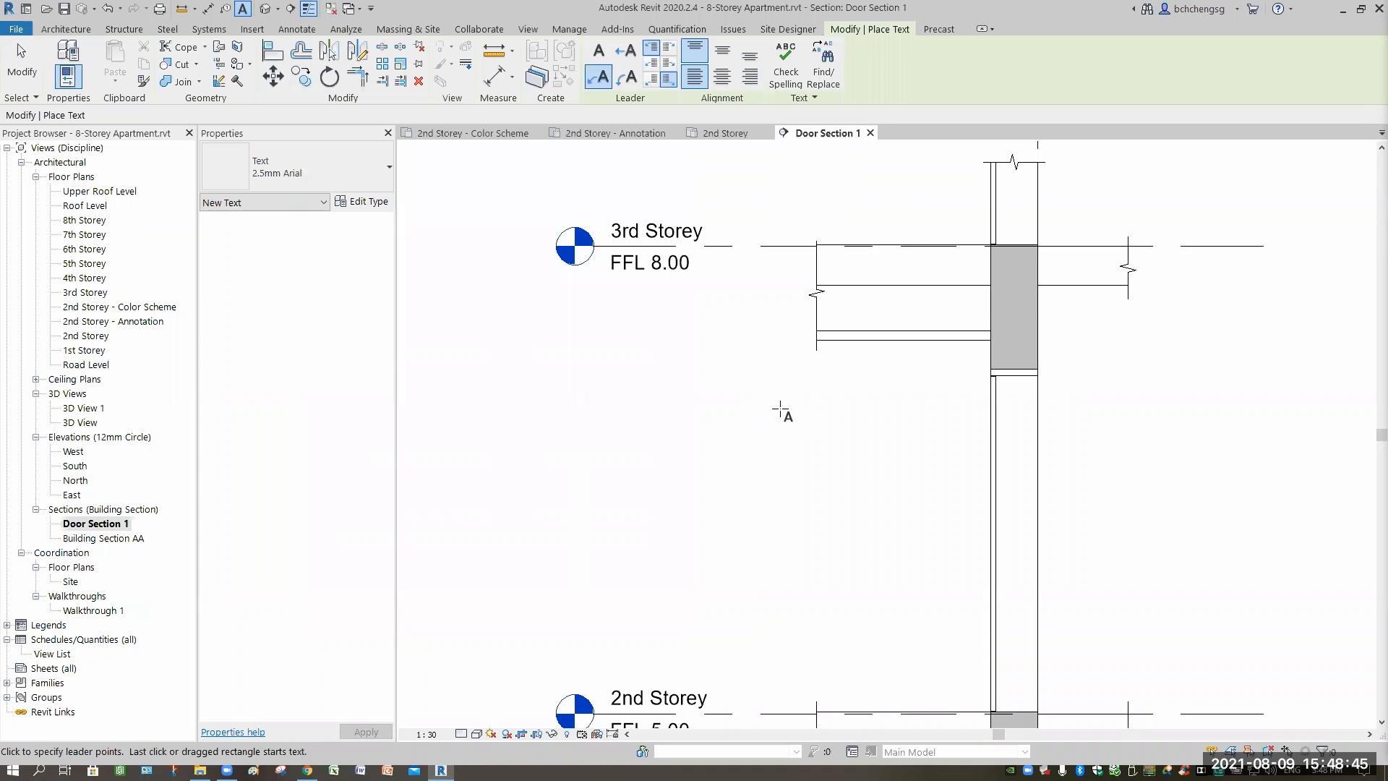
left_click(668, 64)
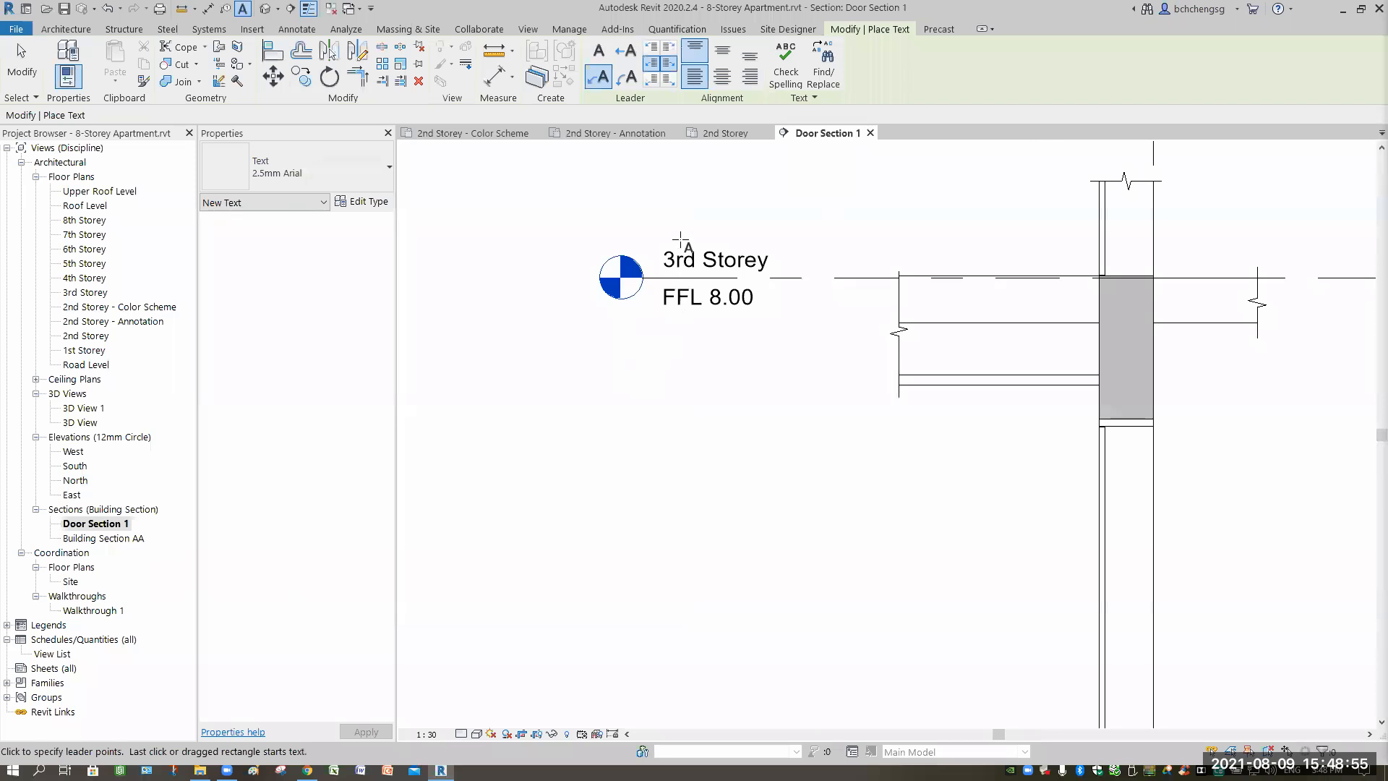
left_click(690, 69)
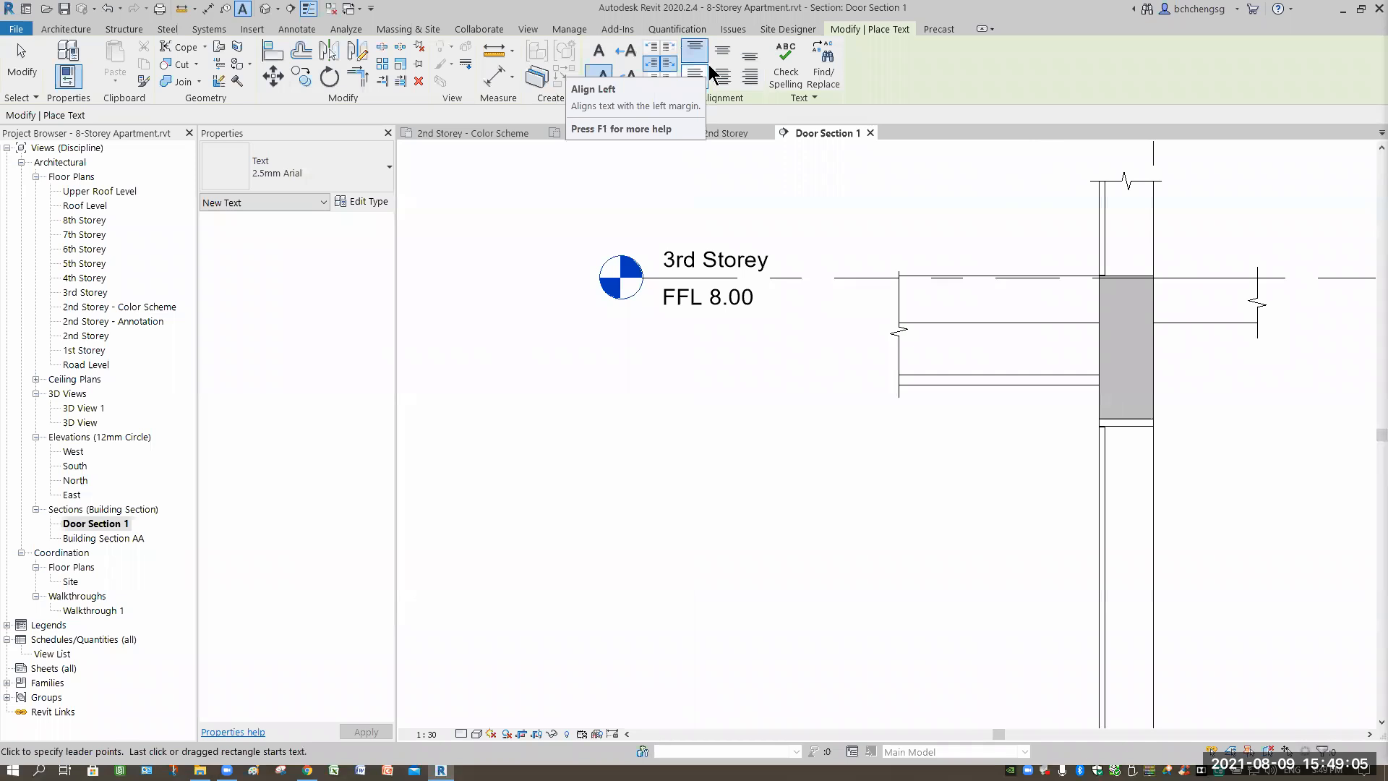
left_click(750, 55)
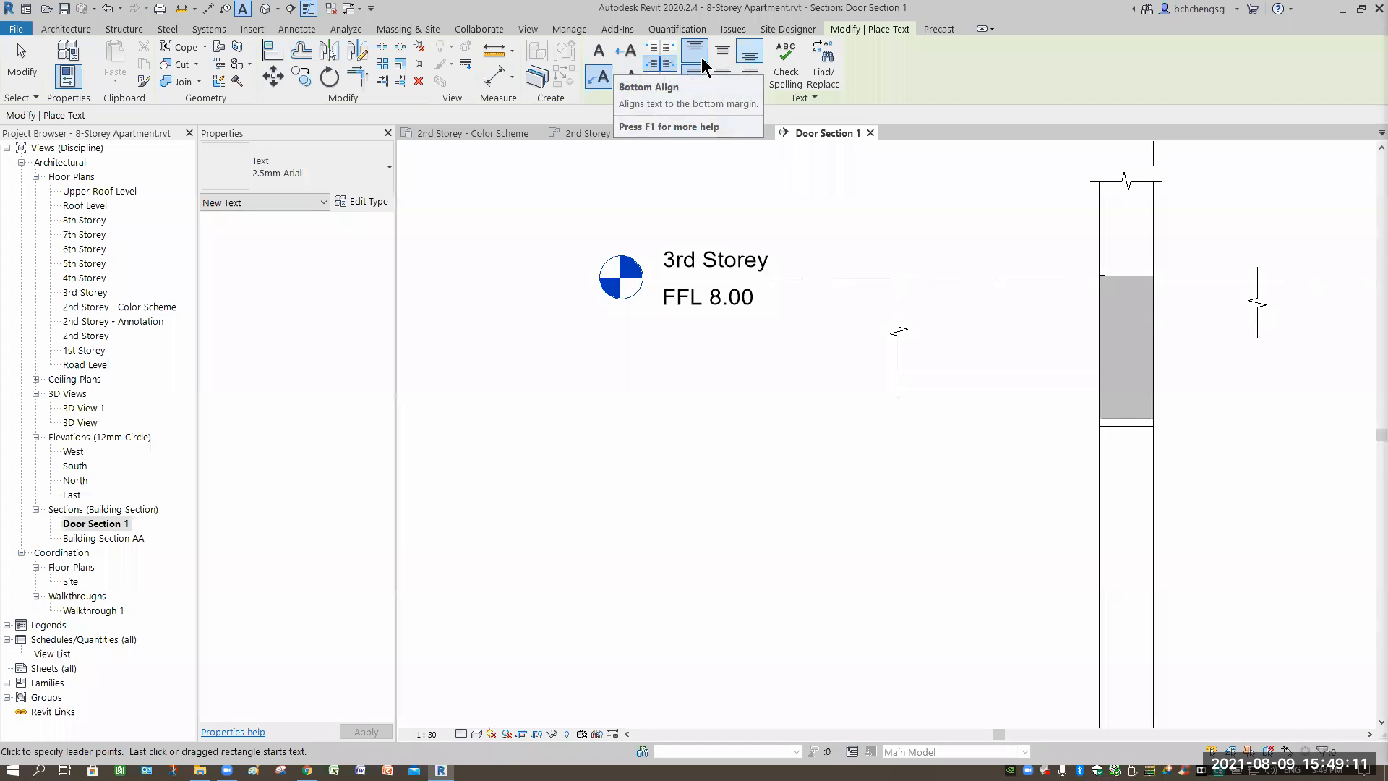
left_click(695, 52)
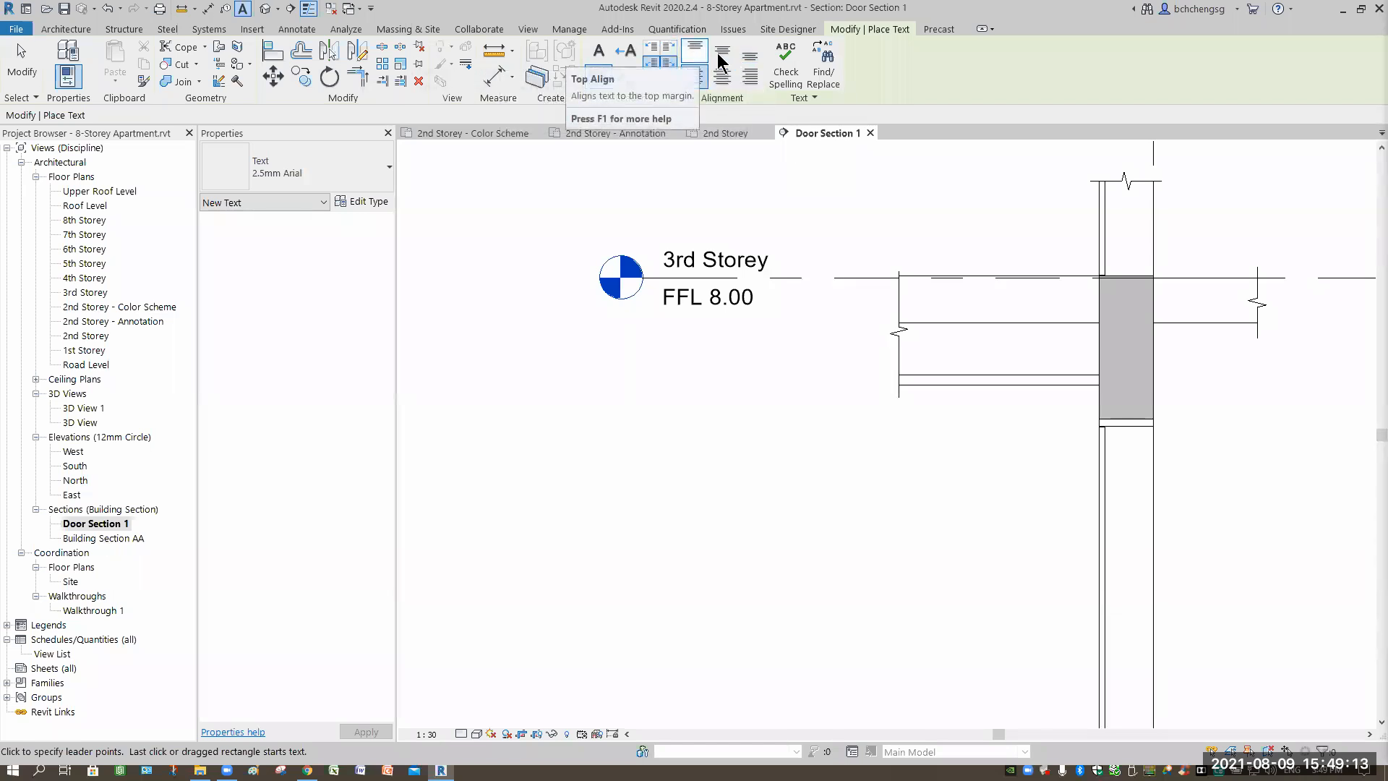
left_click(749, 63)
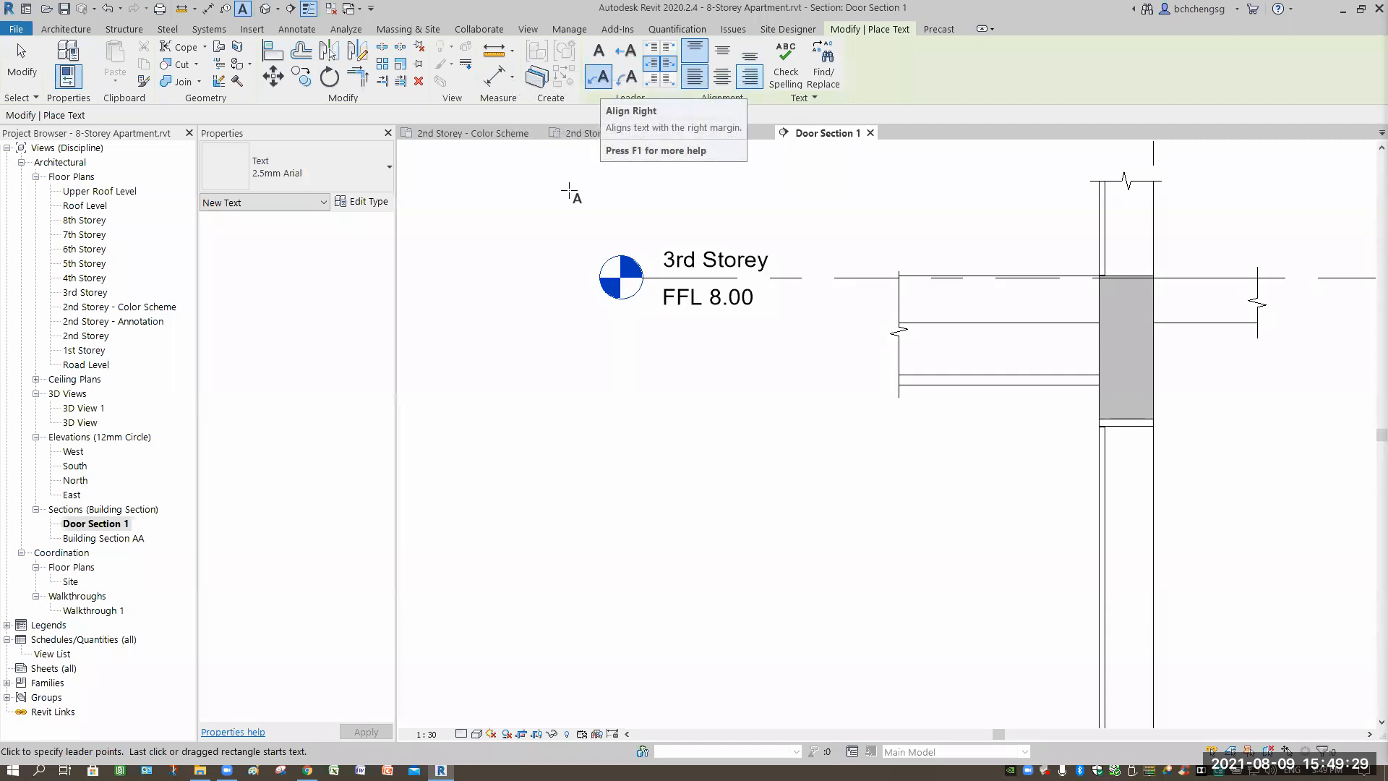
left_click(943, 386)
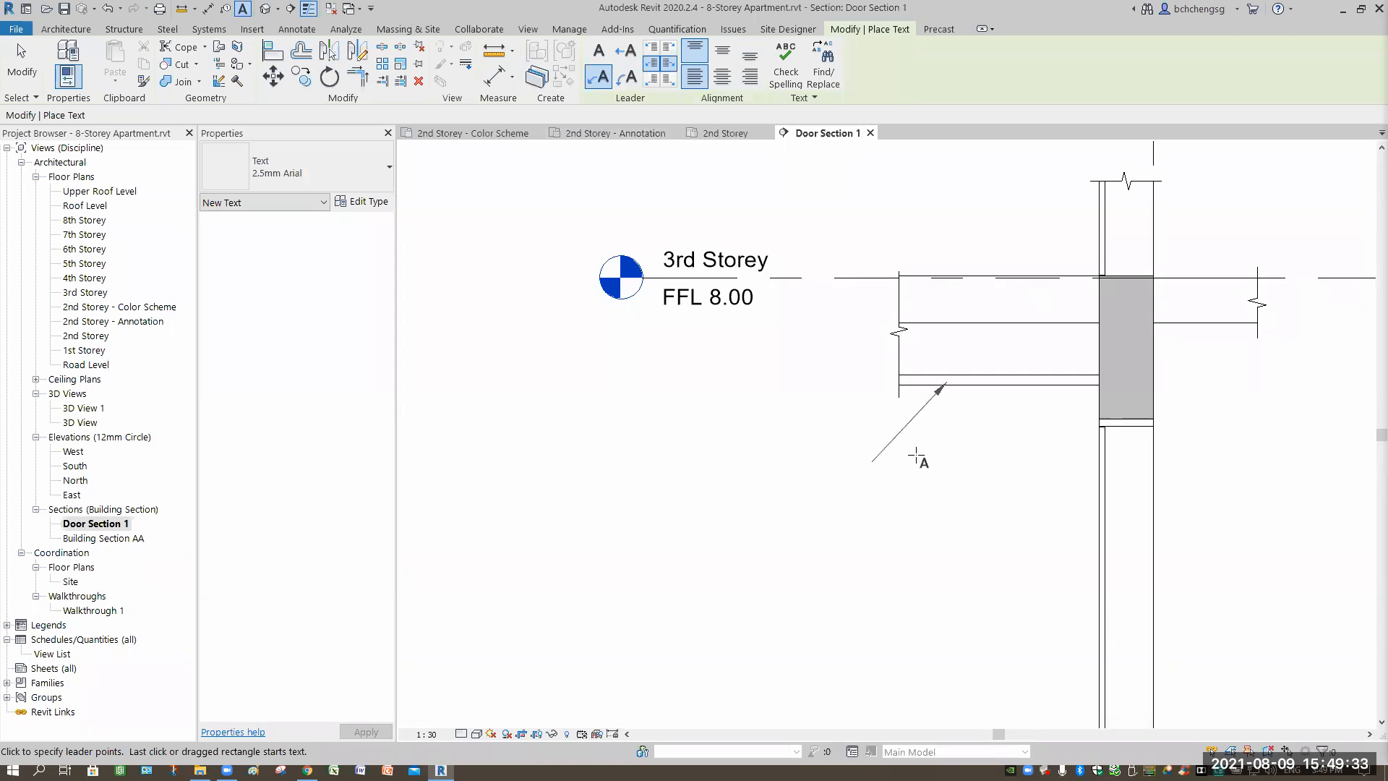
Set the leader elbow and type 'False Ceiling', fixing the typo, then start a leader at the wall.
left_click(912, 439)
left_click(867, 438)
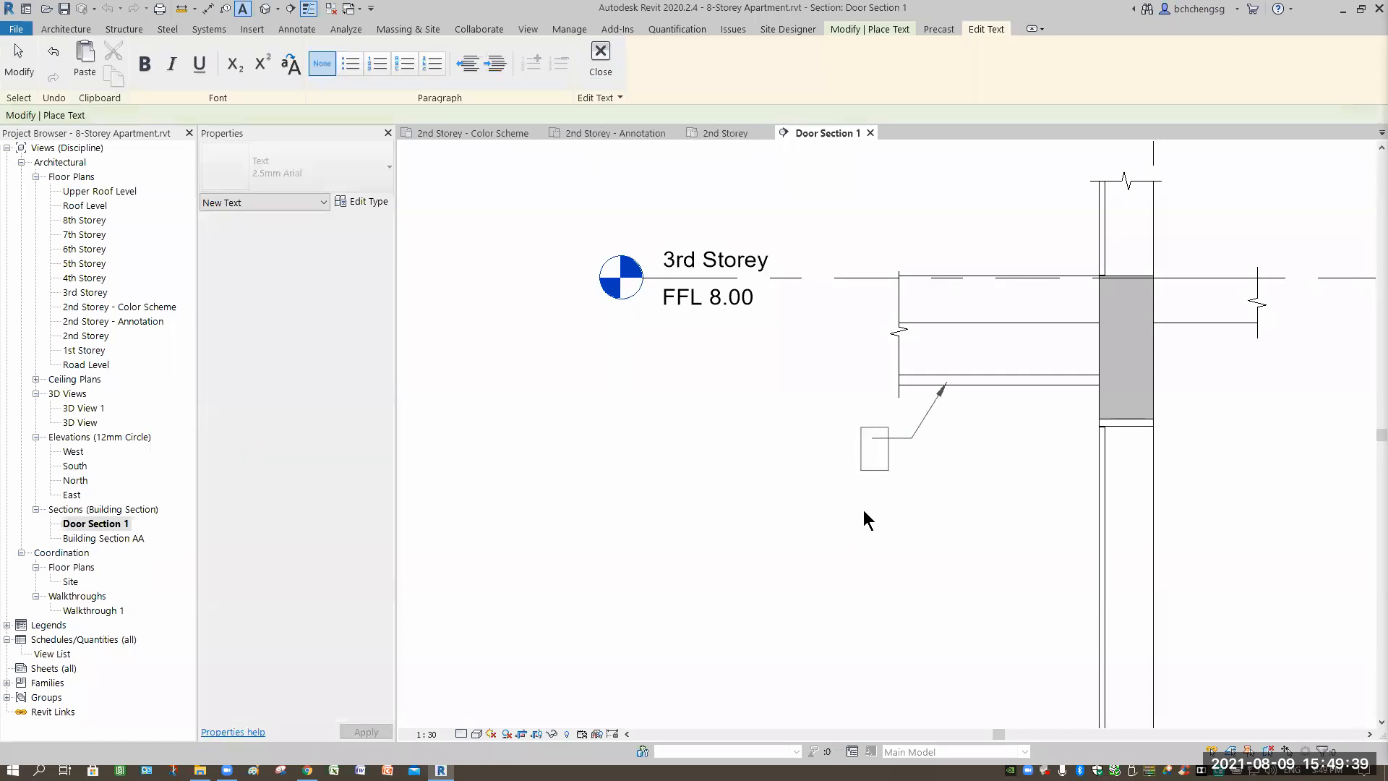
type("False Ceuling")
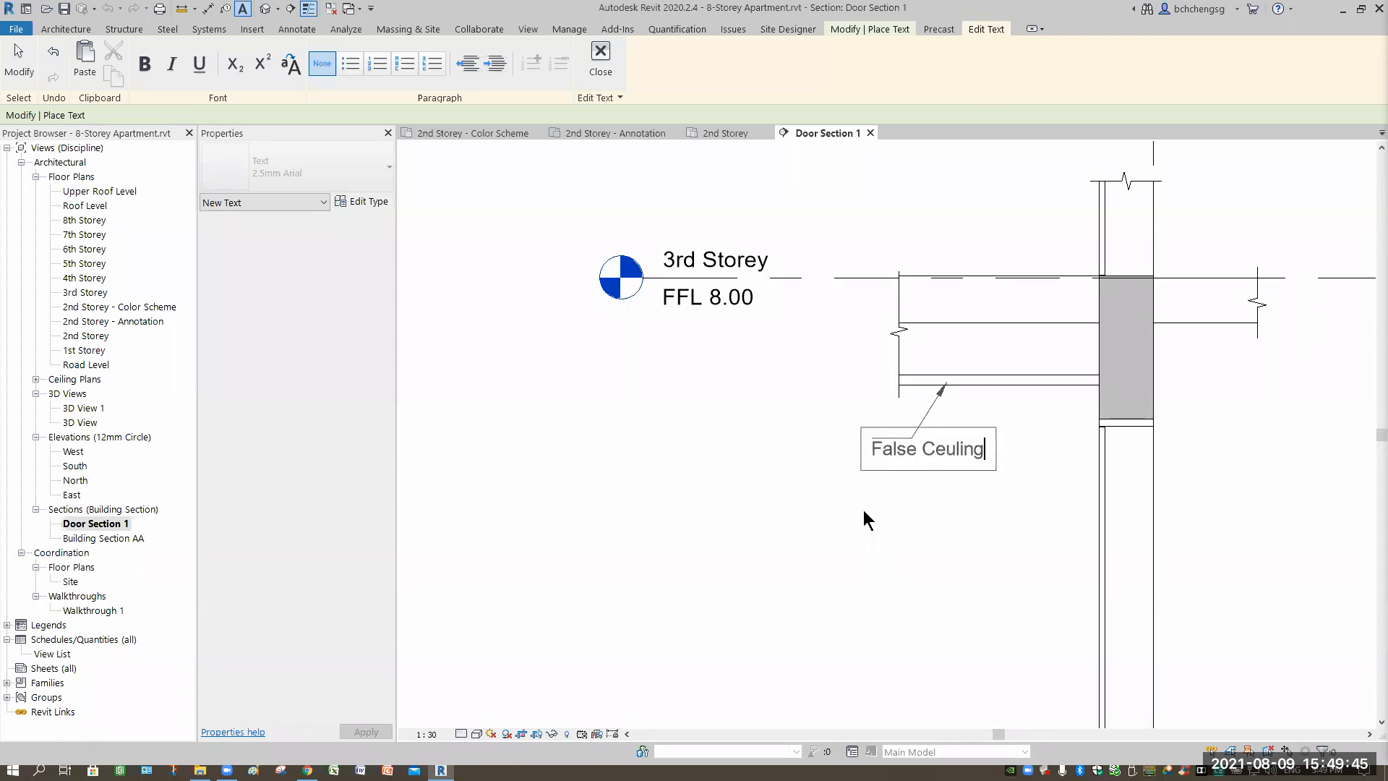
key("BackSpace")
key("BackSpace")
key("BackSpace")
key("BackSpace")
key("BackSpace")
type("iling")
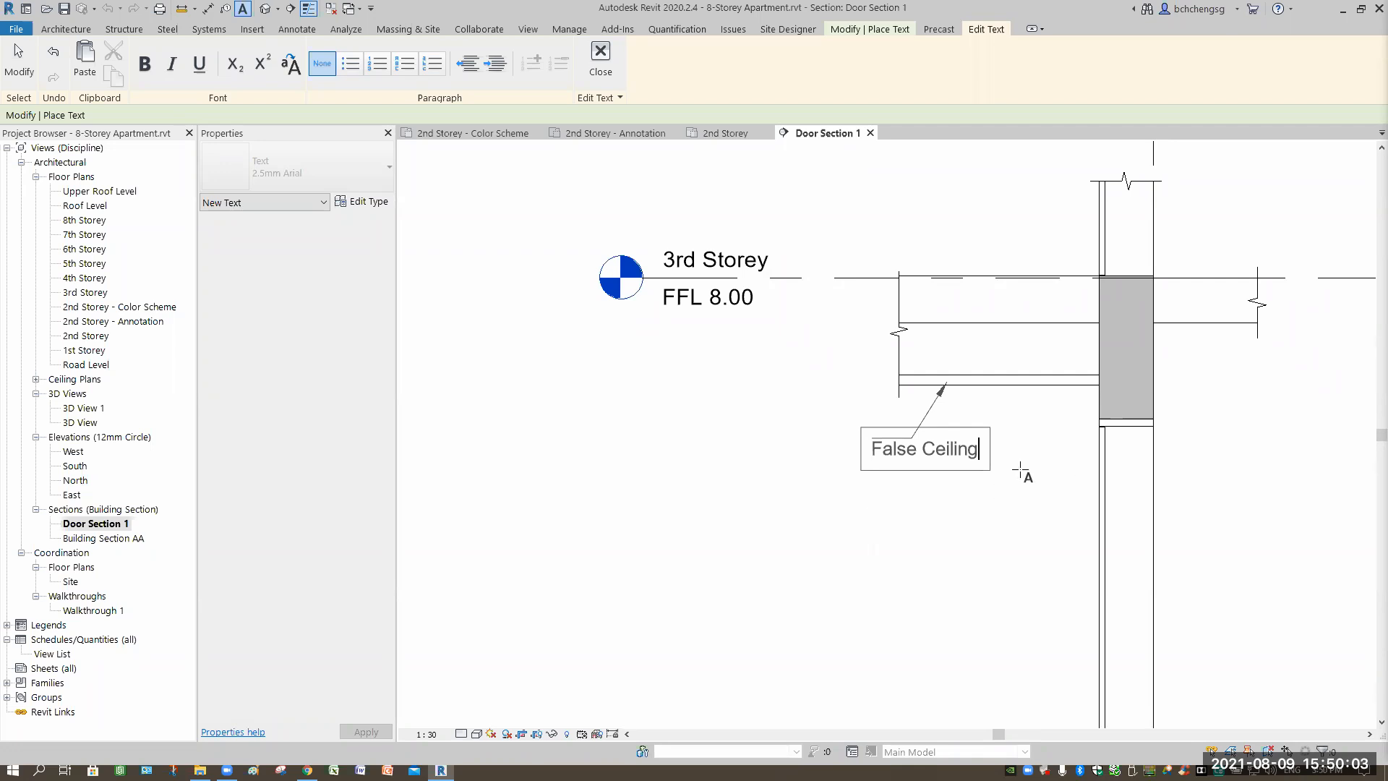
left_click(842, 506)
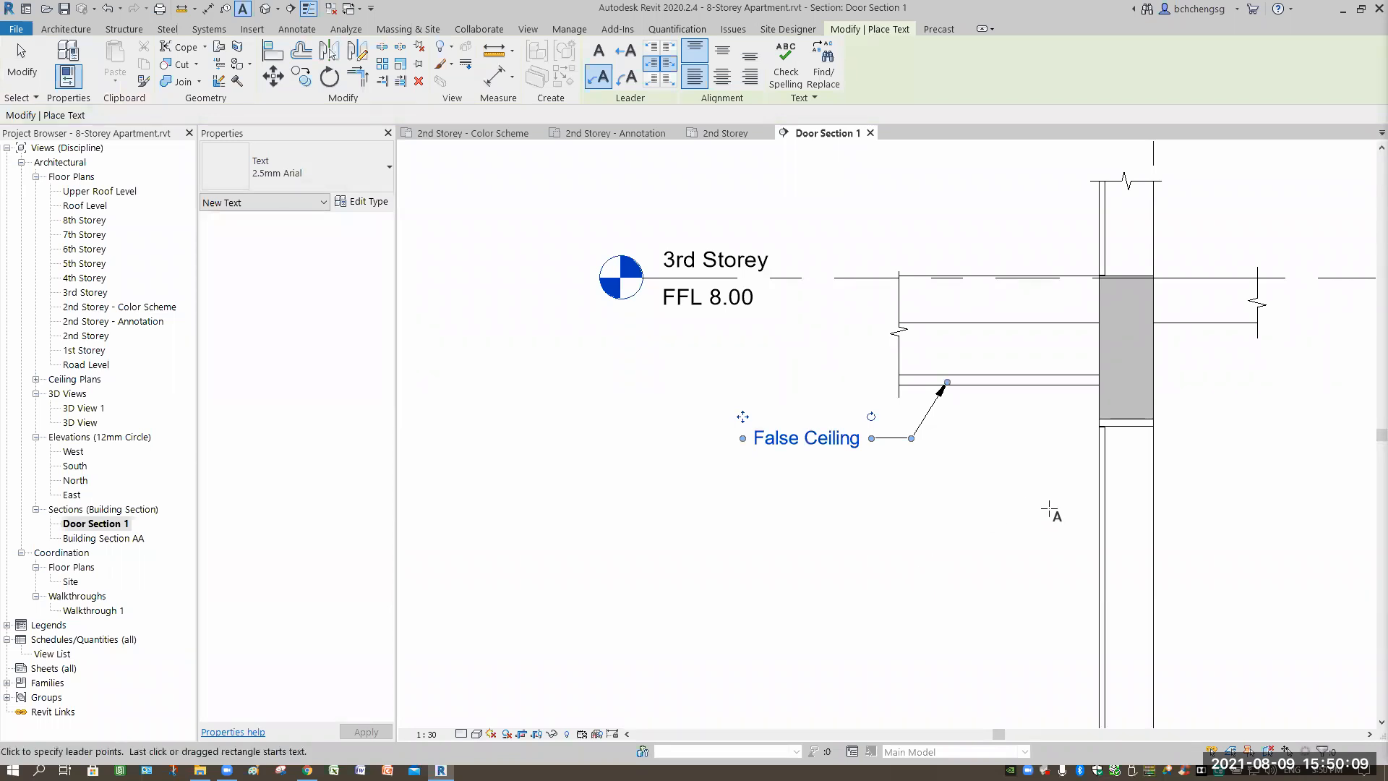
middle_click_drag(932, 298, 720, 236)
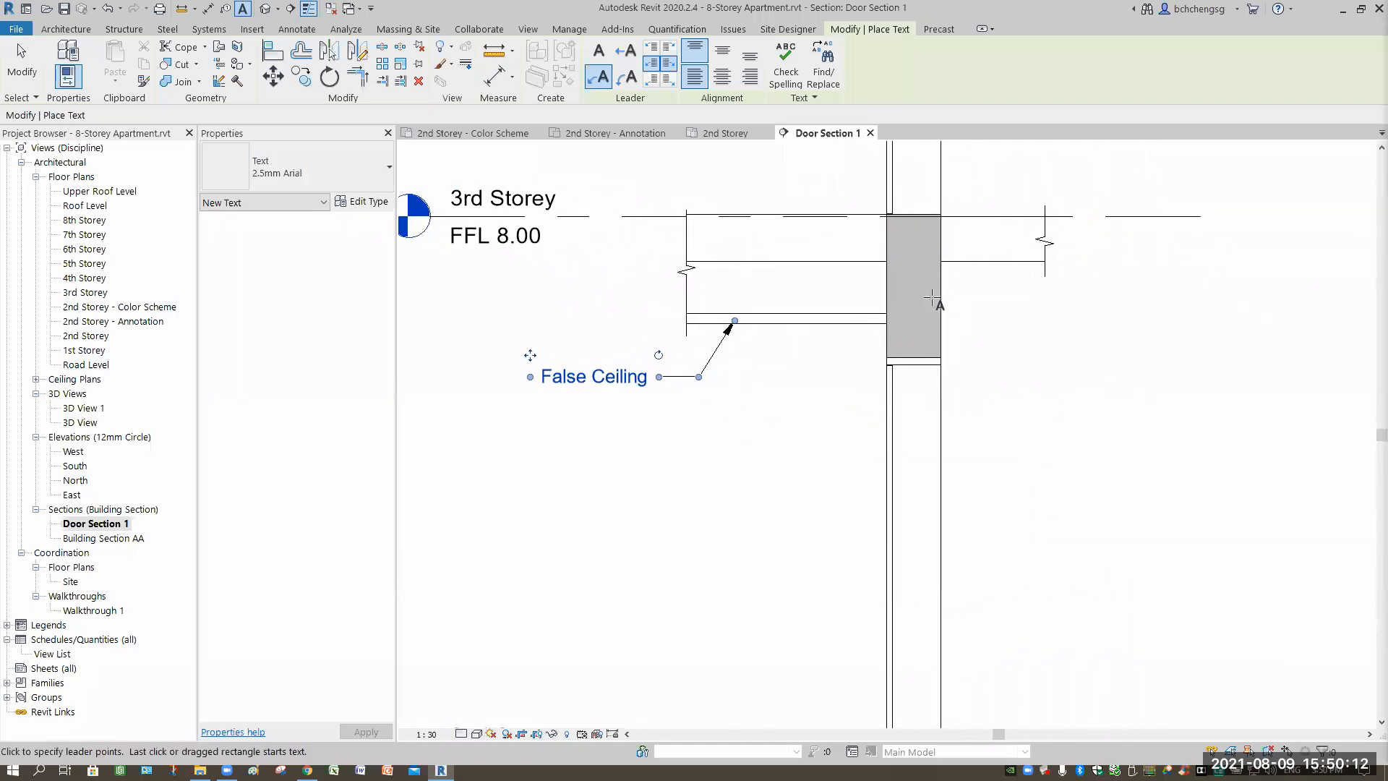
left_click(997, 329)
Label the wall 'Wall 300mm thk.' via the leader note, then pan back to the 3rd Storey.
left_click(1082, 385)
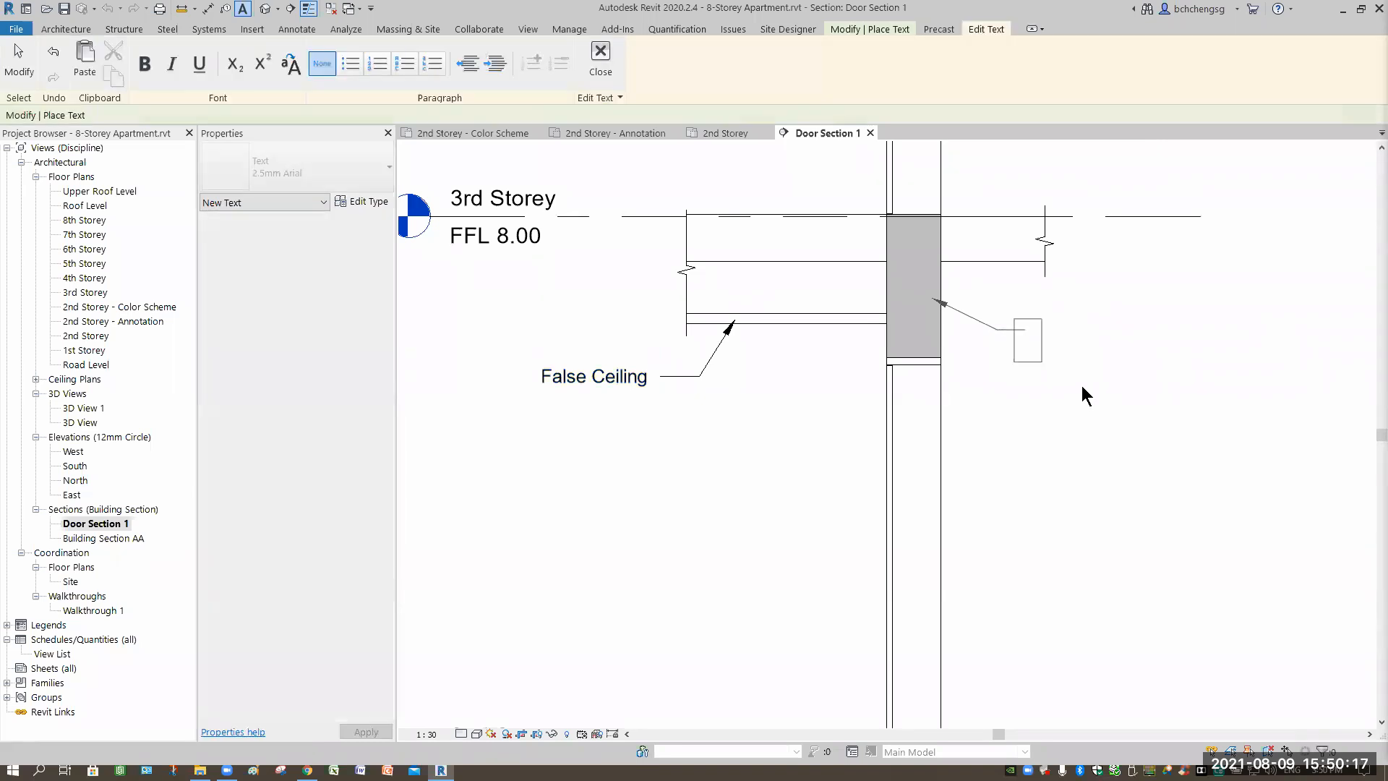
type("Wall 300mm ")
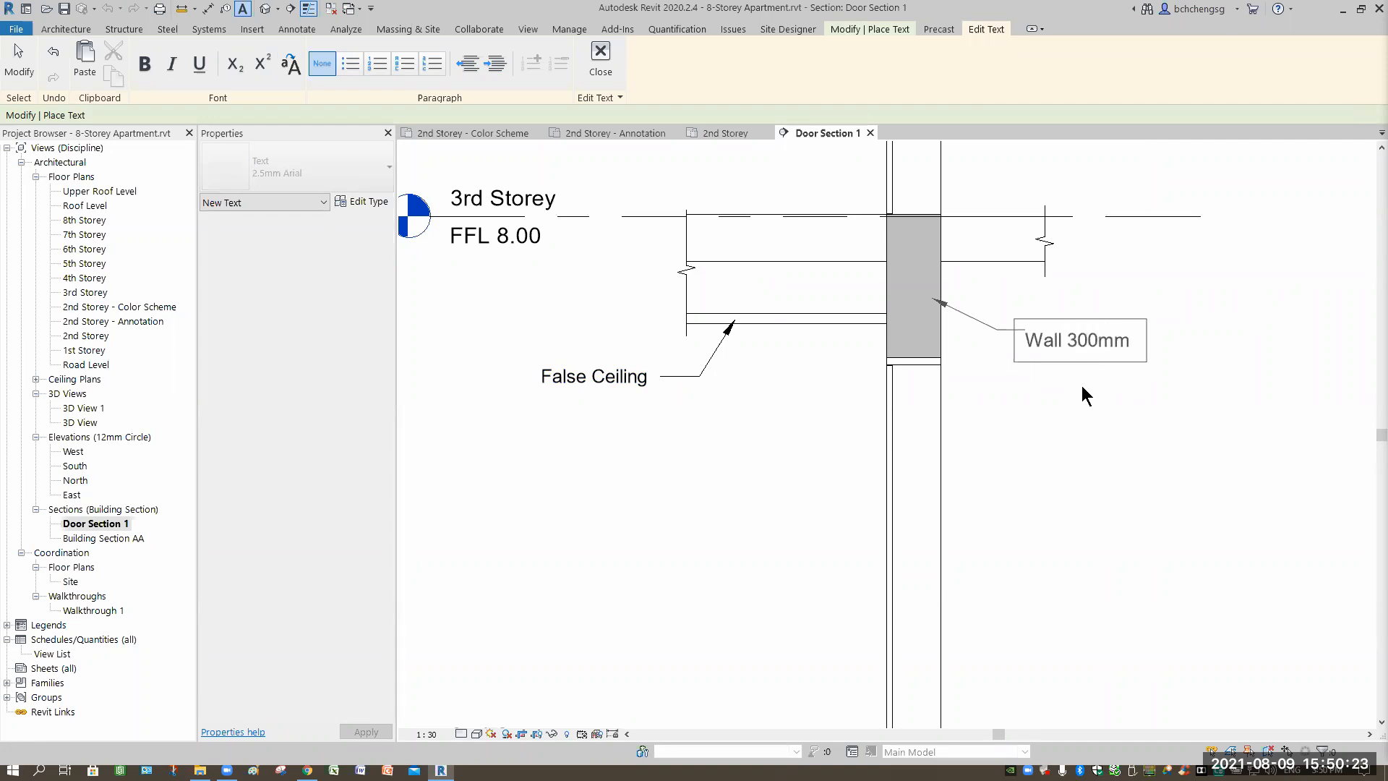
type("thk.")
left_click(1150, 446)
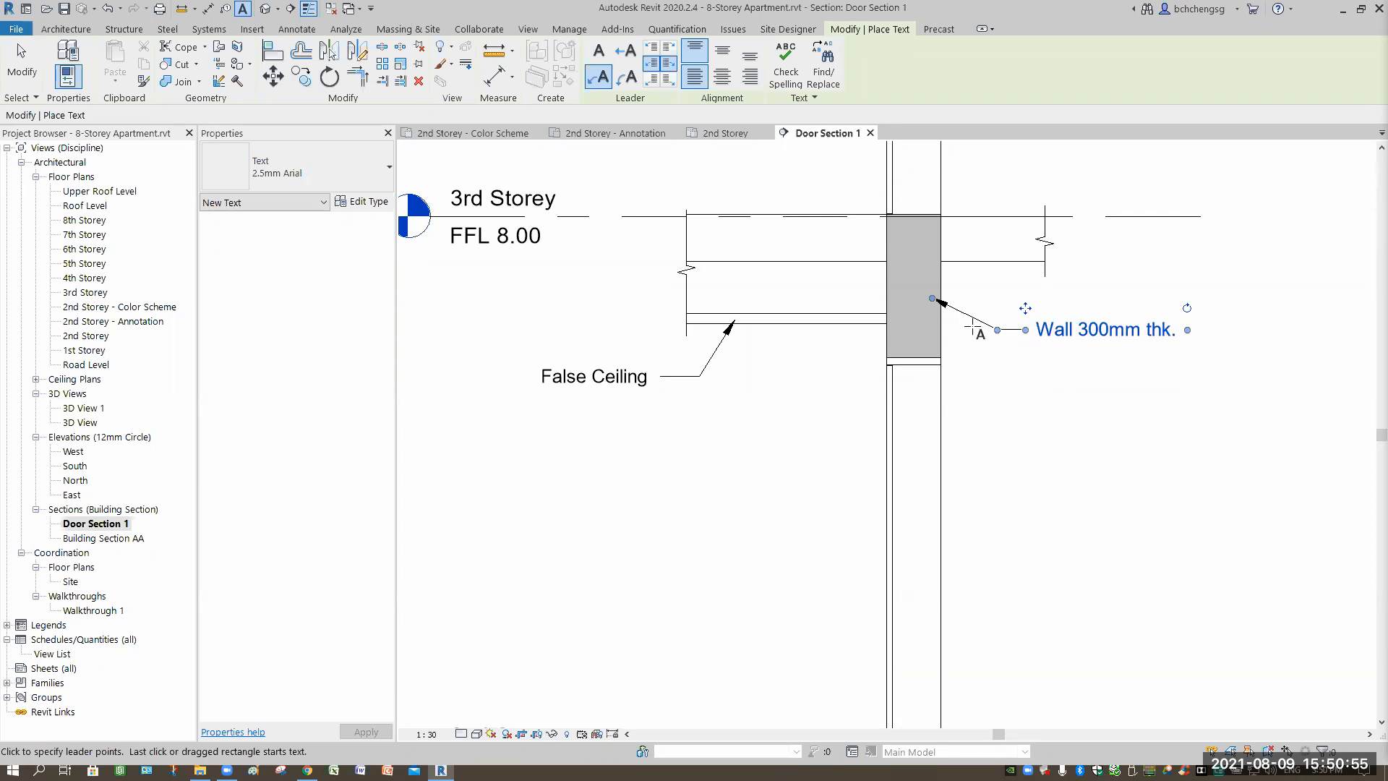
middle_click_drag(1003, 437, 957, 409)
middle_click_drag(973, 515, 930, 453)
scroll(978, 510, "down", 1)
middle_click_drag(925, 189, 908, 345)
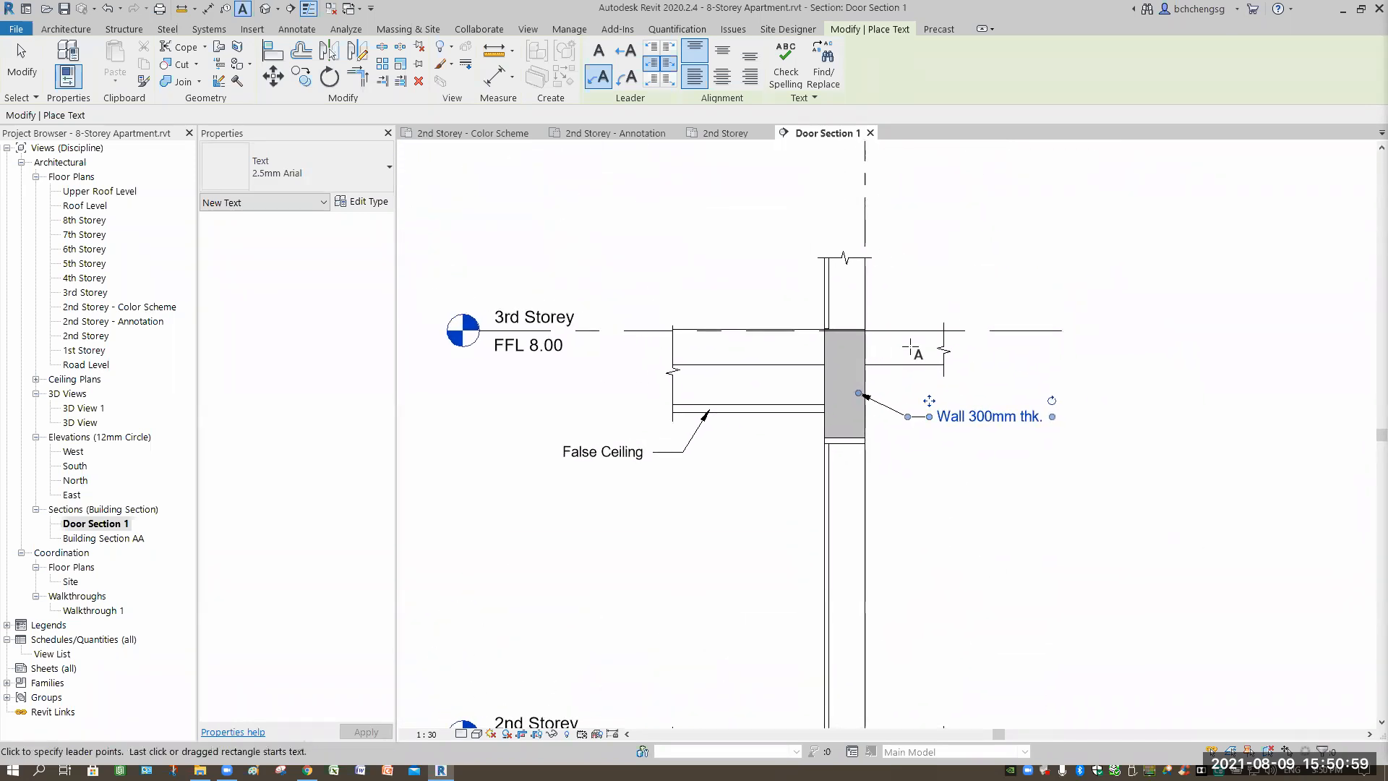
Add a 'Floor Slab 250mm' note whose leader points at the 3rd Storey slab.
left_click(948, 281)
left_click(965, 281)
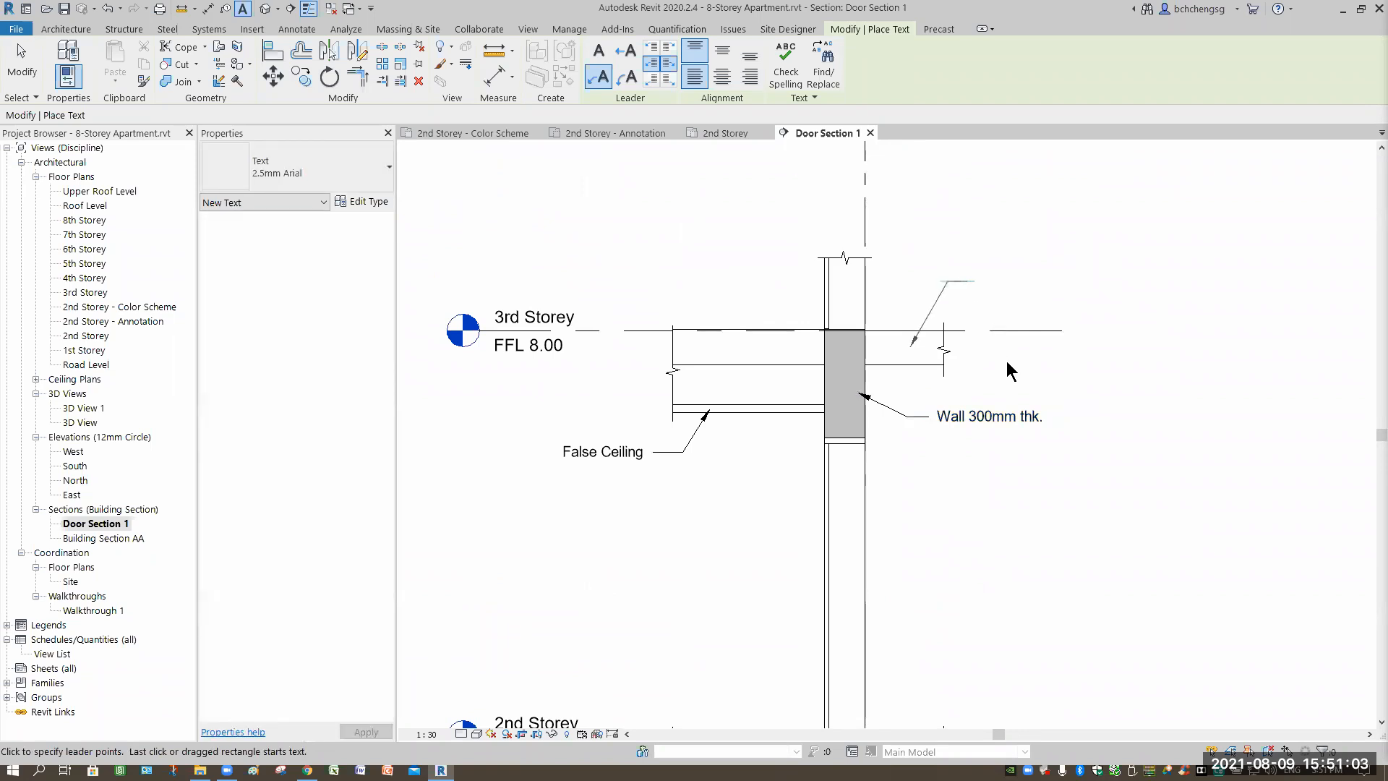
type("Floor Slab")
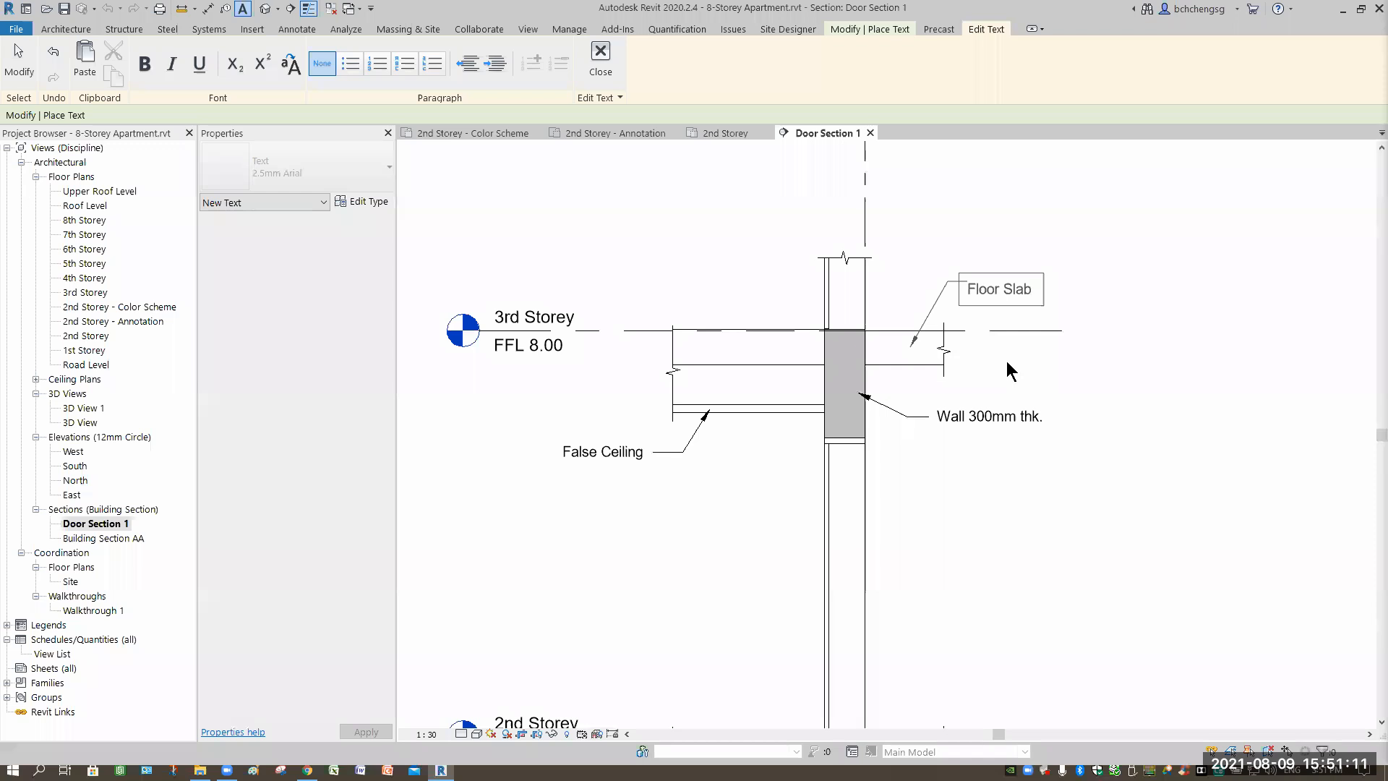
type(" 250mm")
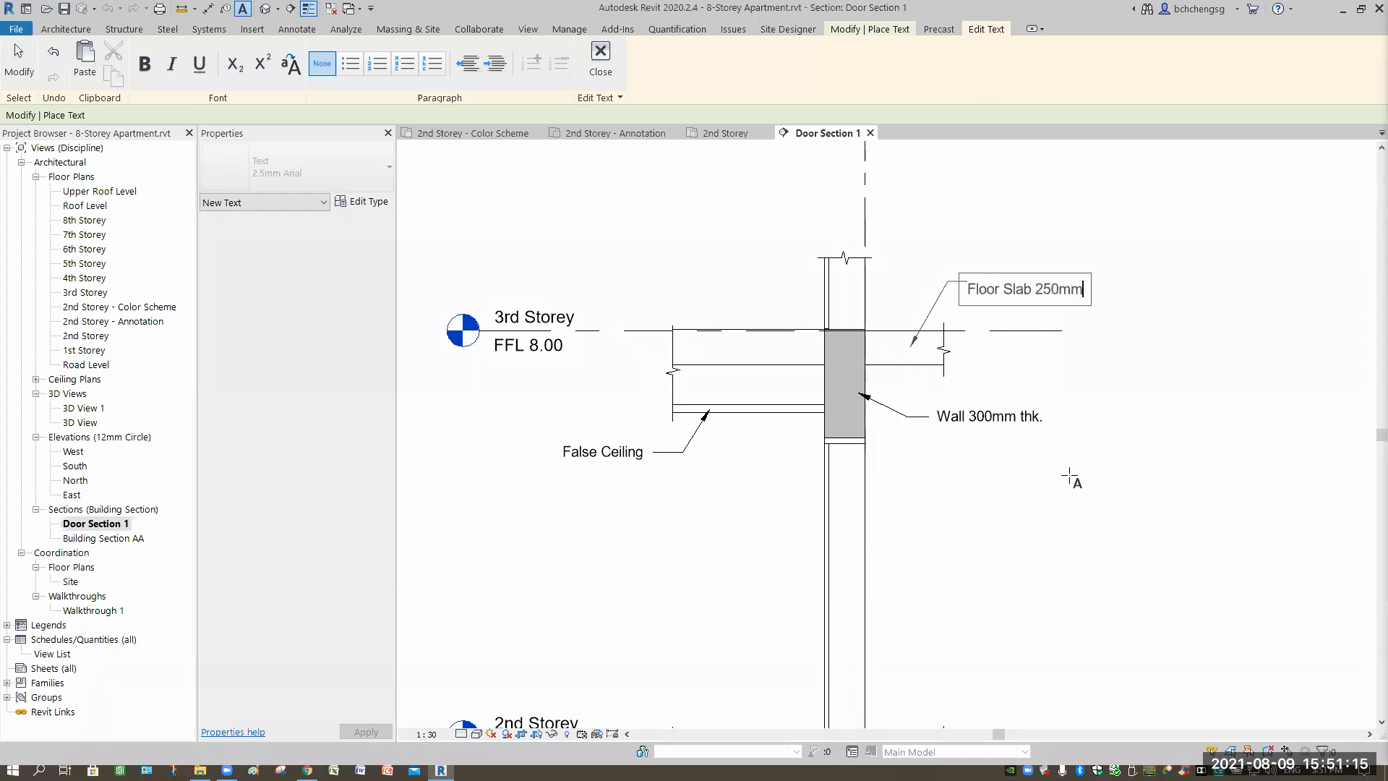
left_click(984, 516)
scroll(938, 460, "down", 1)
middle_click_drag(938, 460, 933, 457)
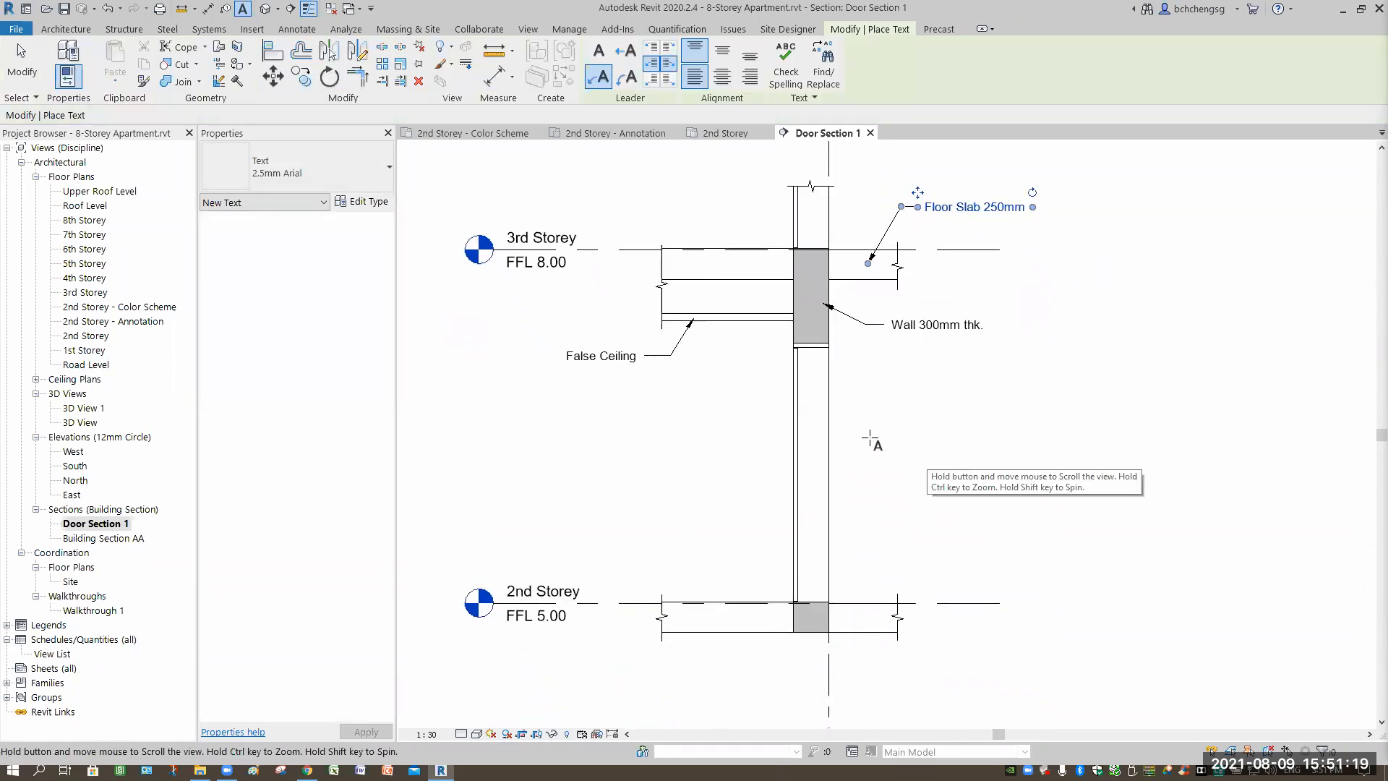
left_click(494, 80)
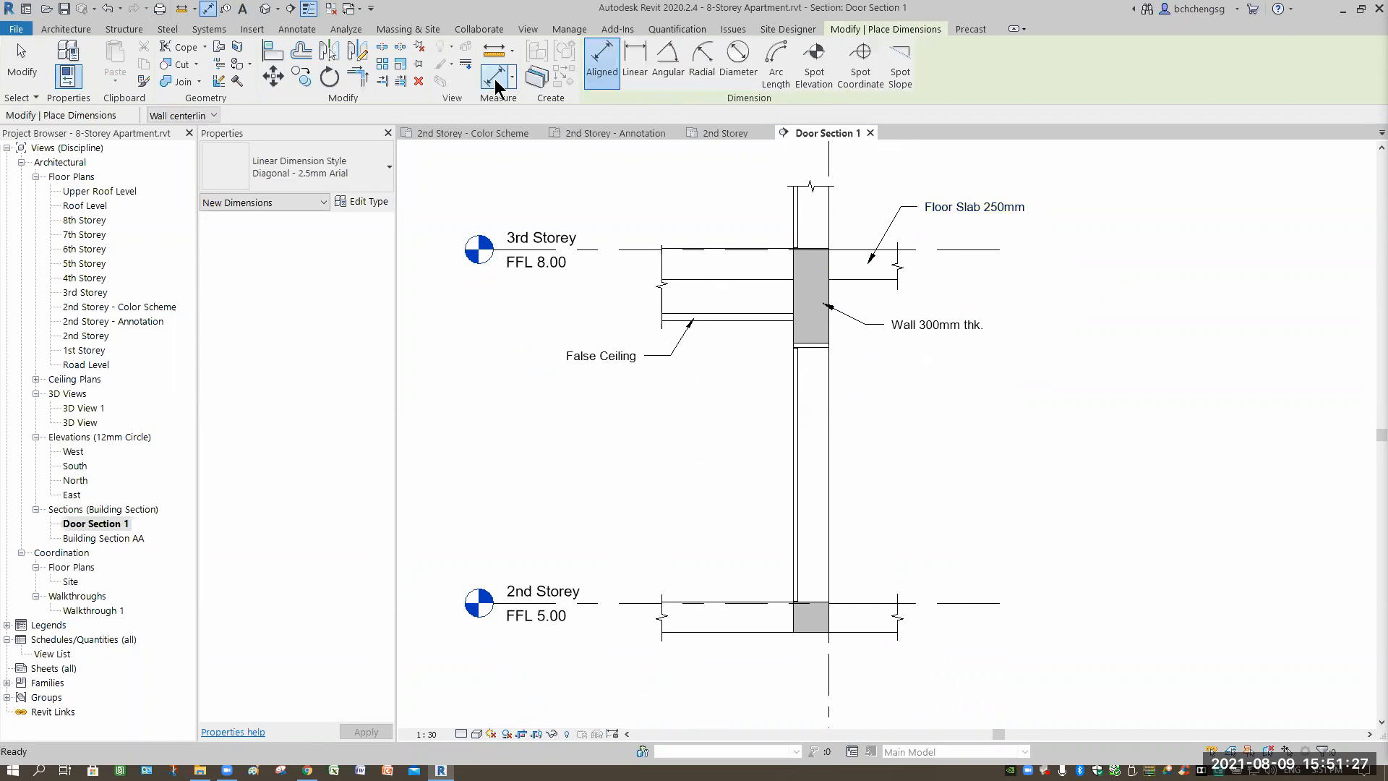
Place a 2170 aligned dimension from the door head to the 2nd Storey level beside the door.
scroll(860, 422, "up", 4)
middle_click_drag(860, 422, 797, 414)
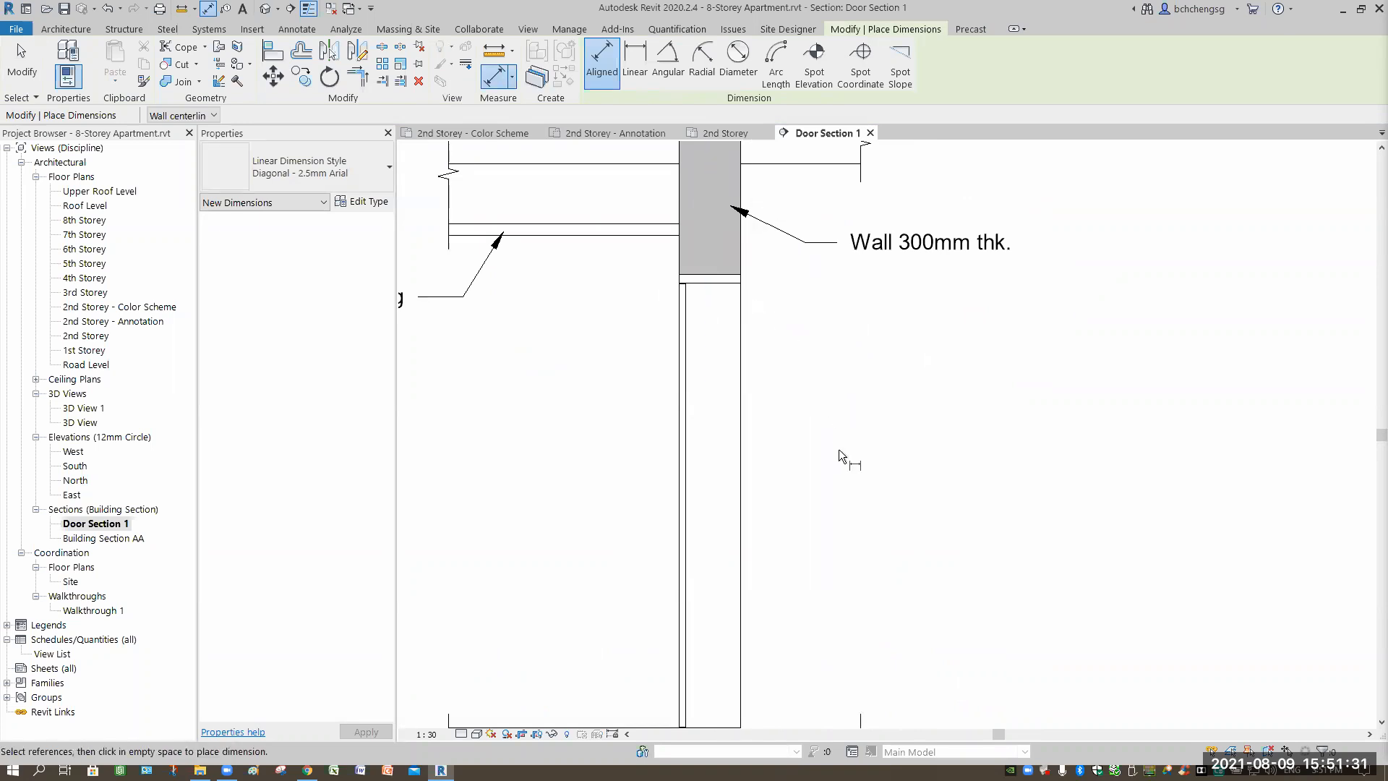
middle_click_drag(934, 727, 908, 627)
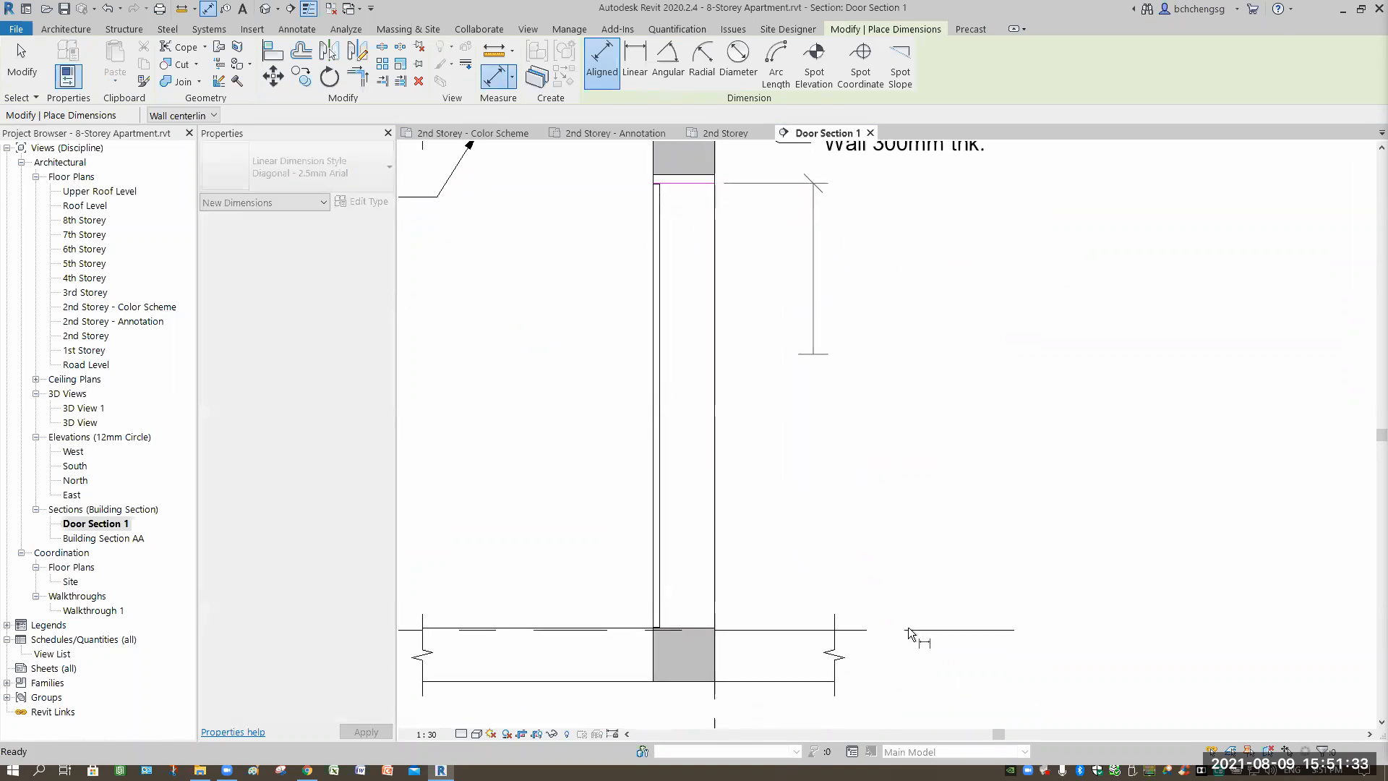
left_click(908, 627)
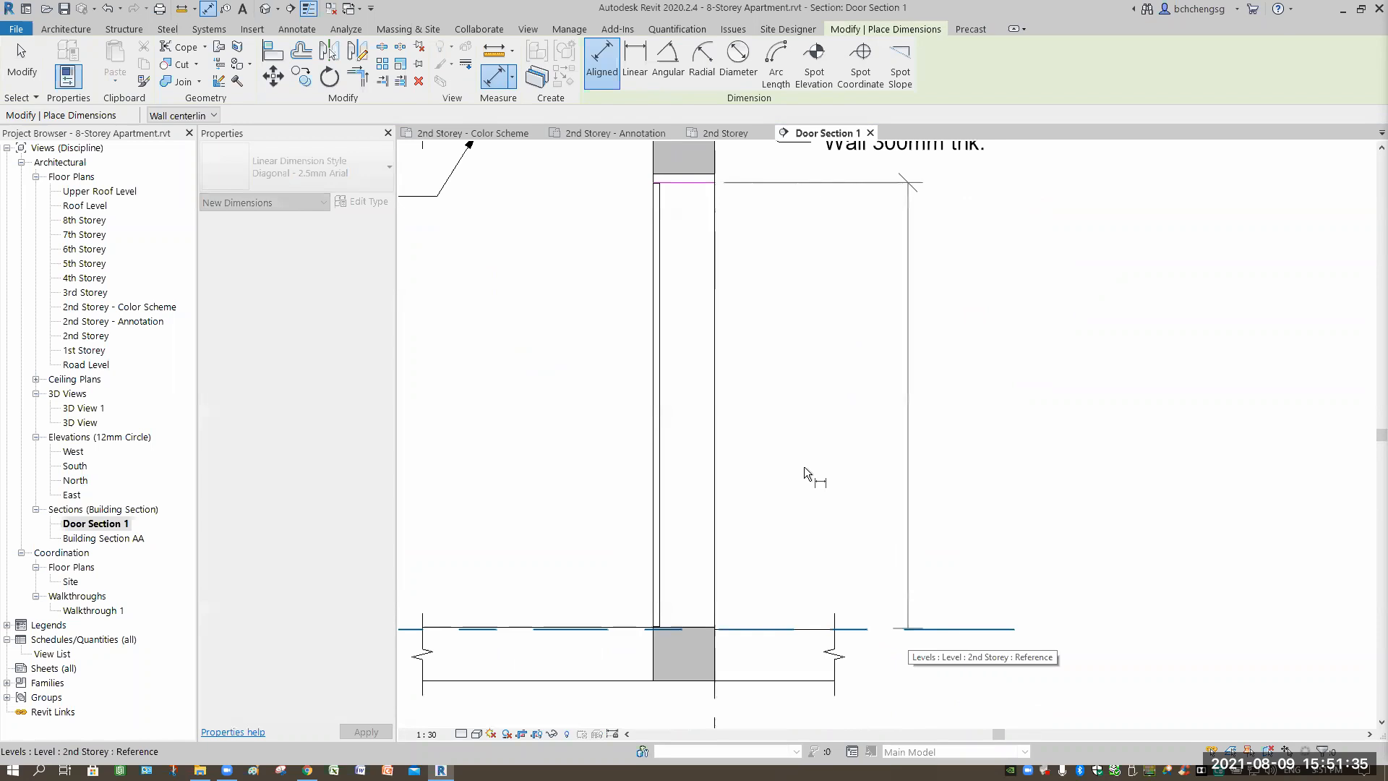
left_click(782, 457)
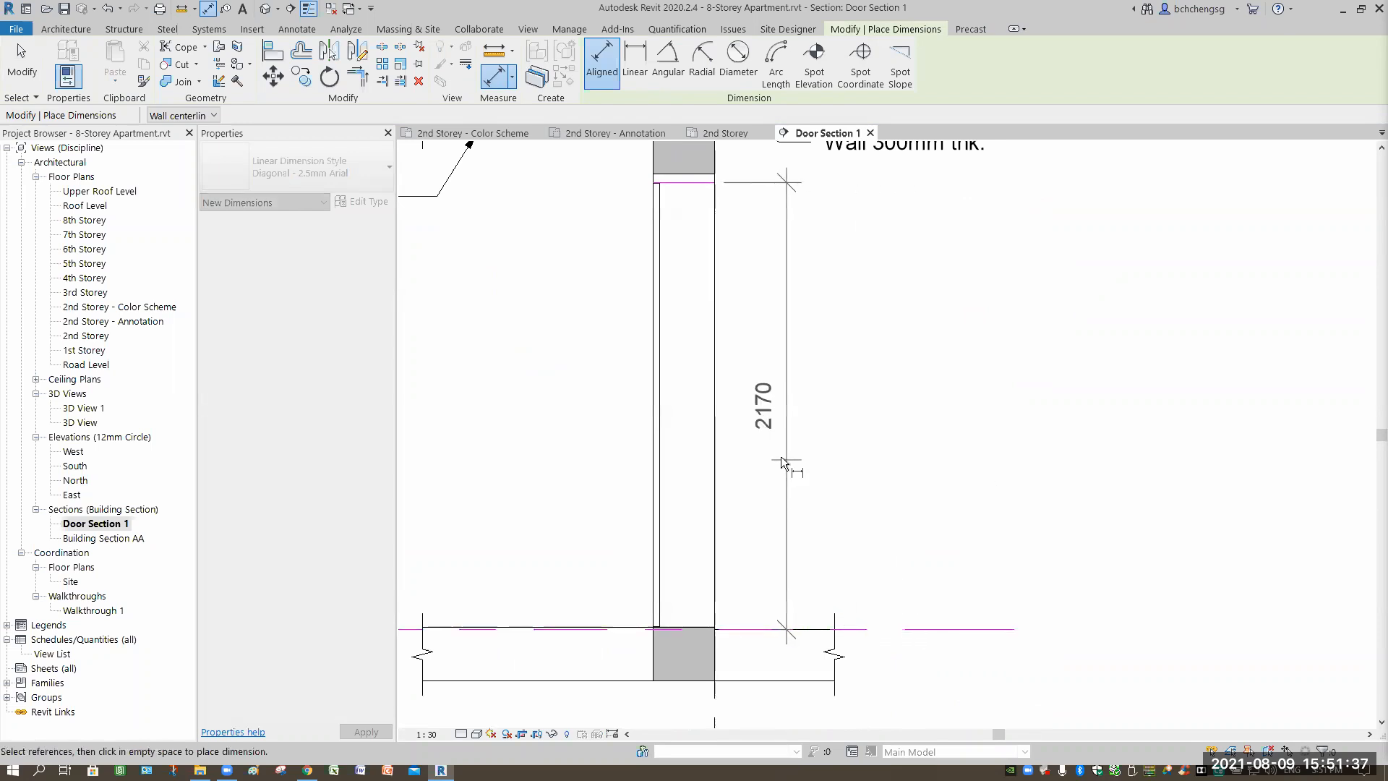
middle_click_drag(553, 376, 675, 394)
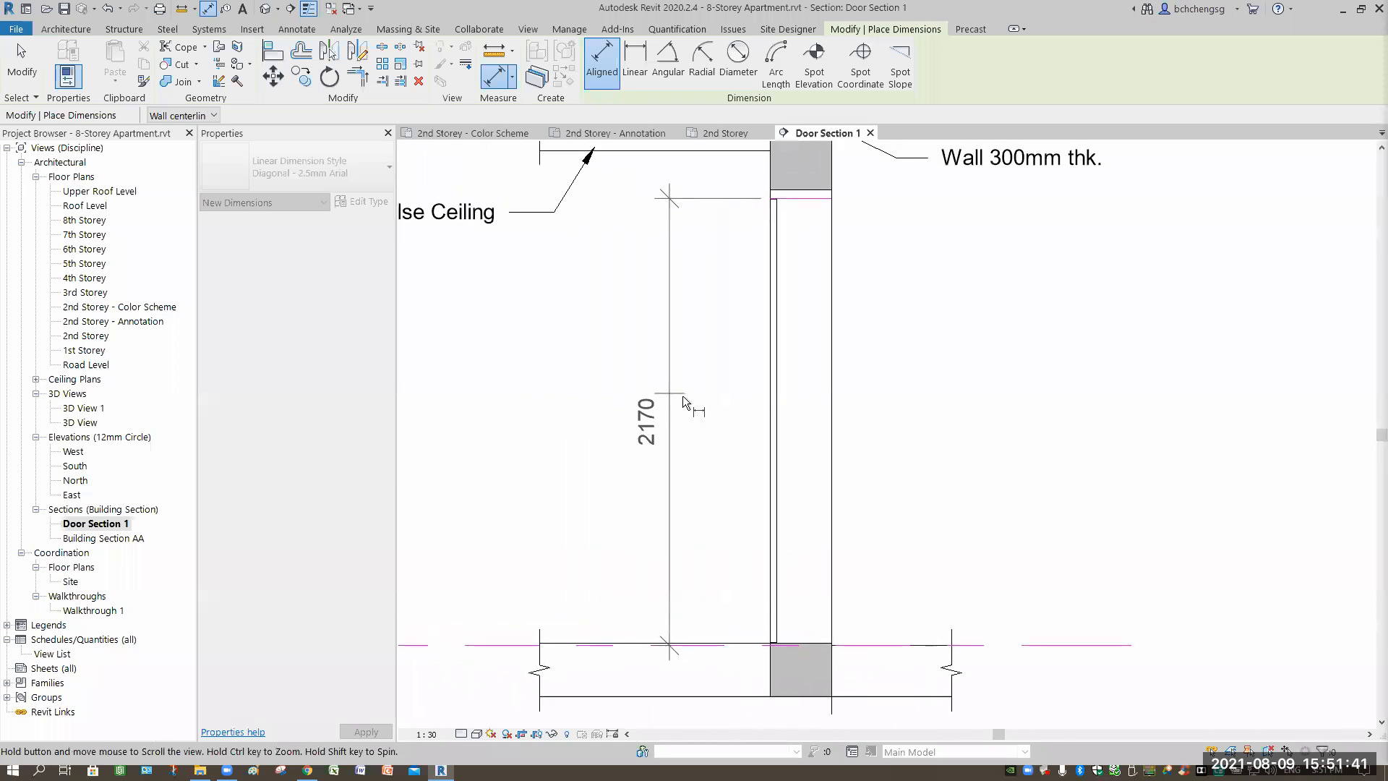
left_click(683, 396)
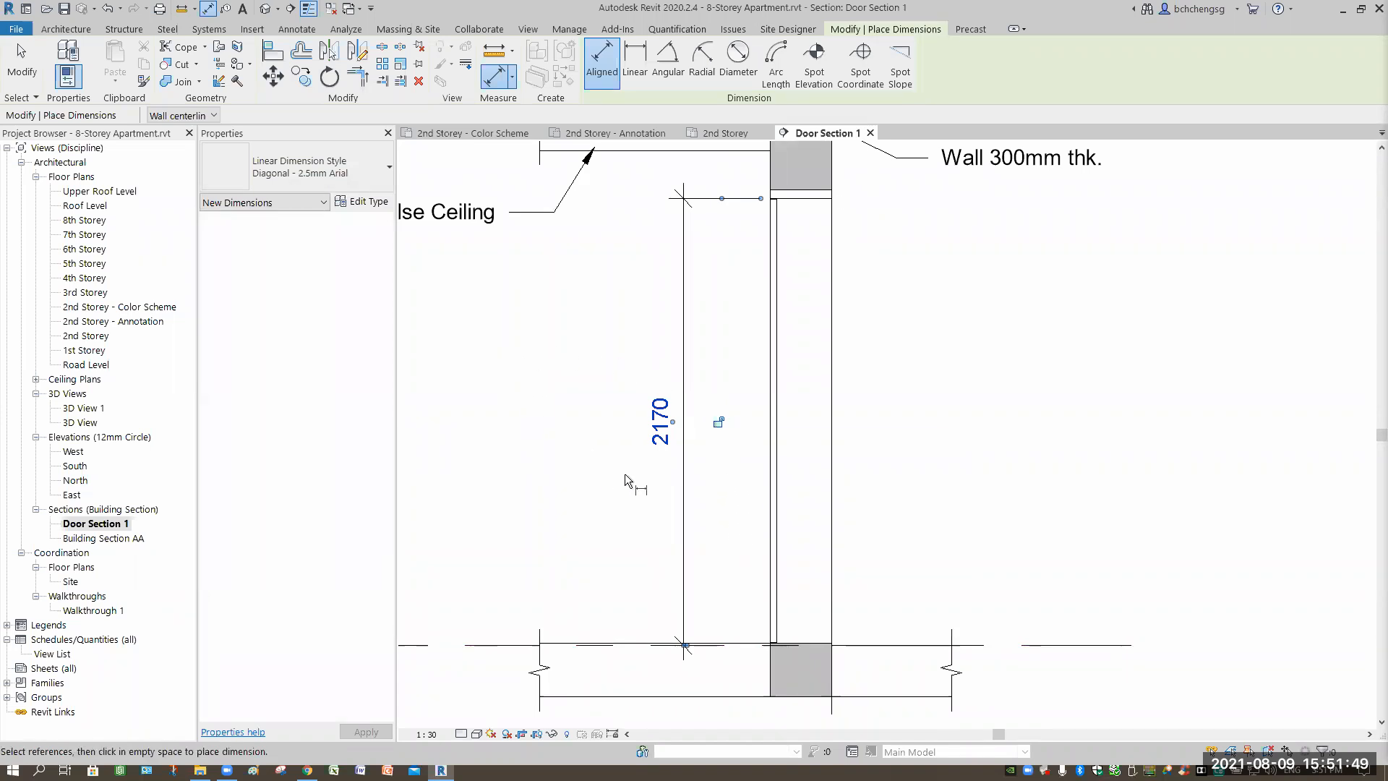
key("Escape")
key("Escape")
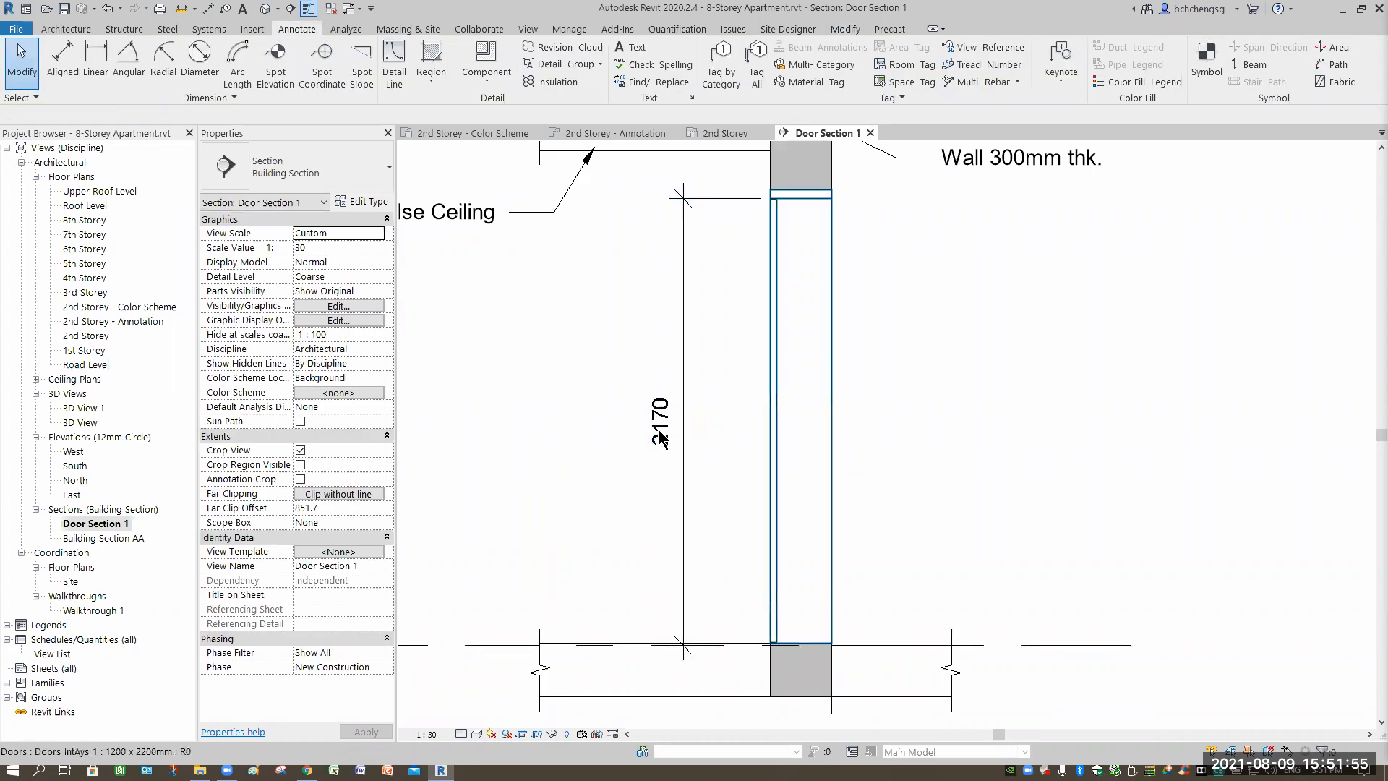
Begin a door text leader, cancel it, and briefly switch to aligned dimensions before leaving the tool.
left_click(637, 54)
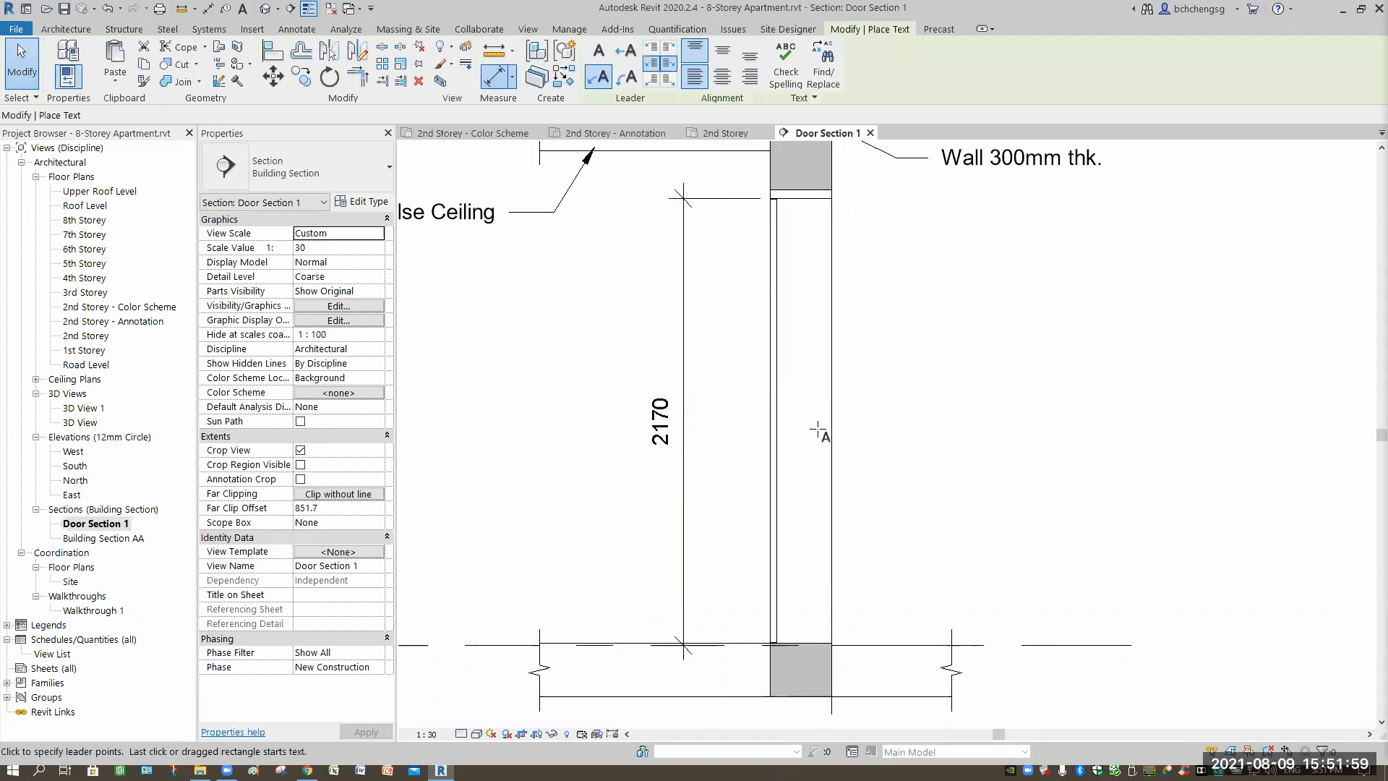
left_click(818, 429)
left_click(878, 430)
key("Escape")
key("d")
key("i")
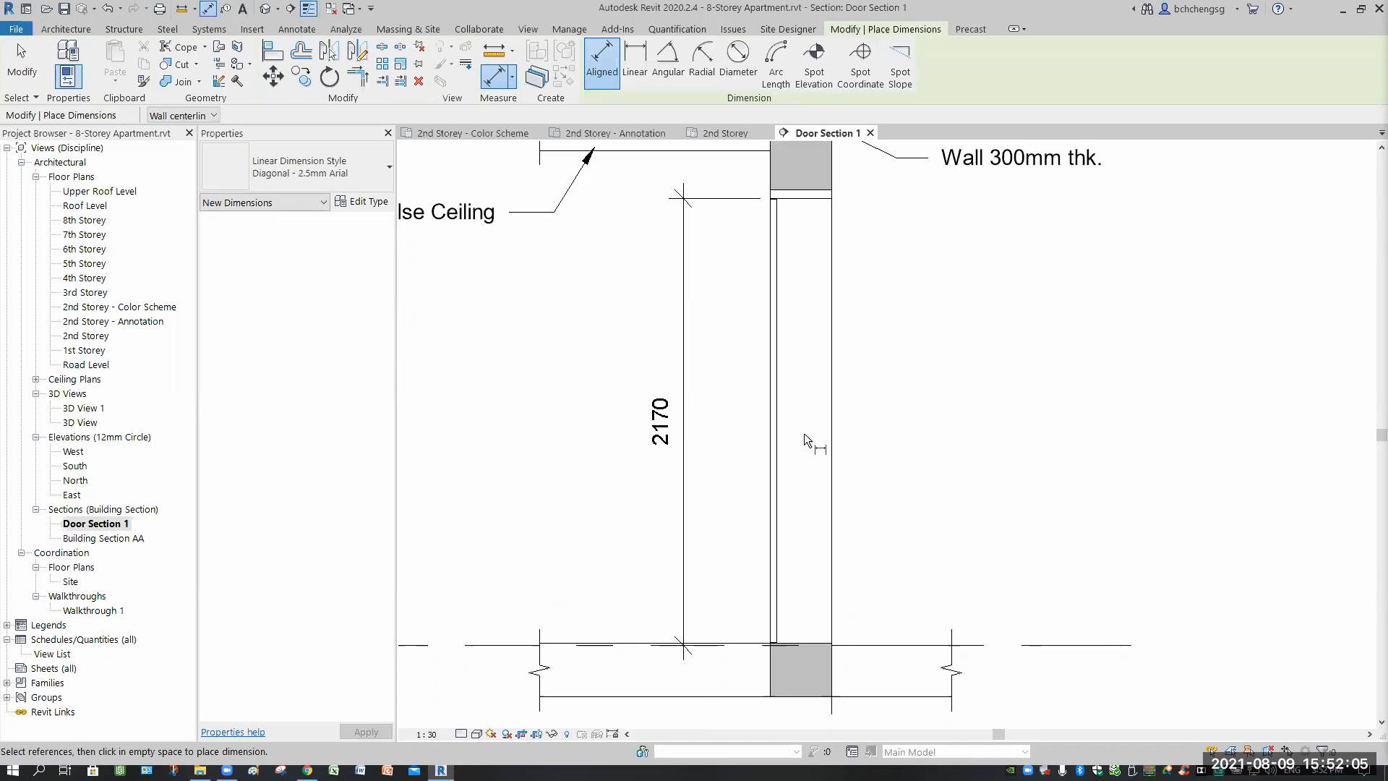
left_click(53, 64)
Place a new text note beside the door and begin typing 'Uneven Door'.
left_click(633, 49)
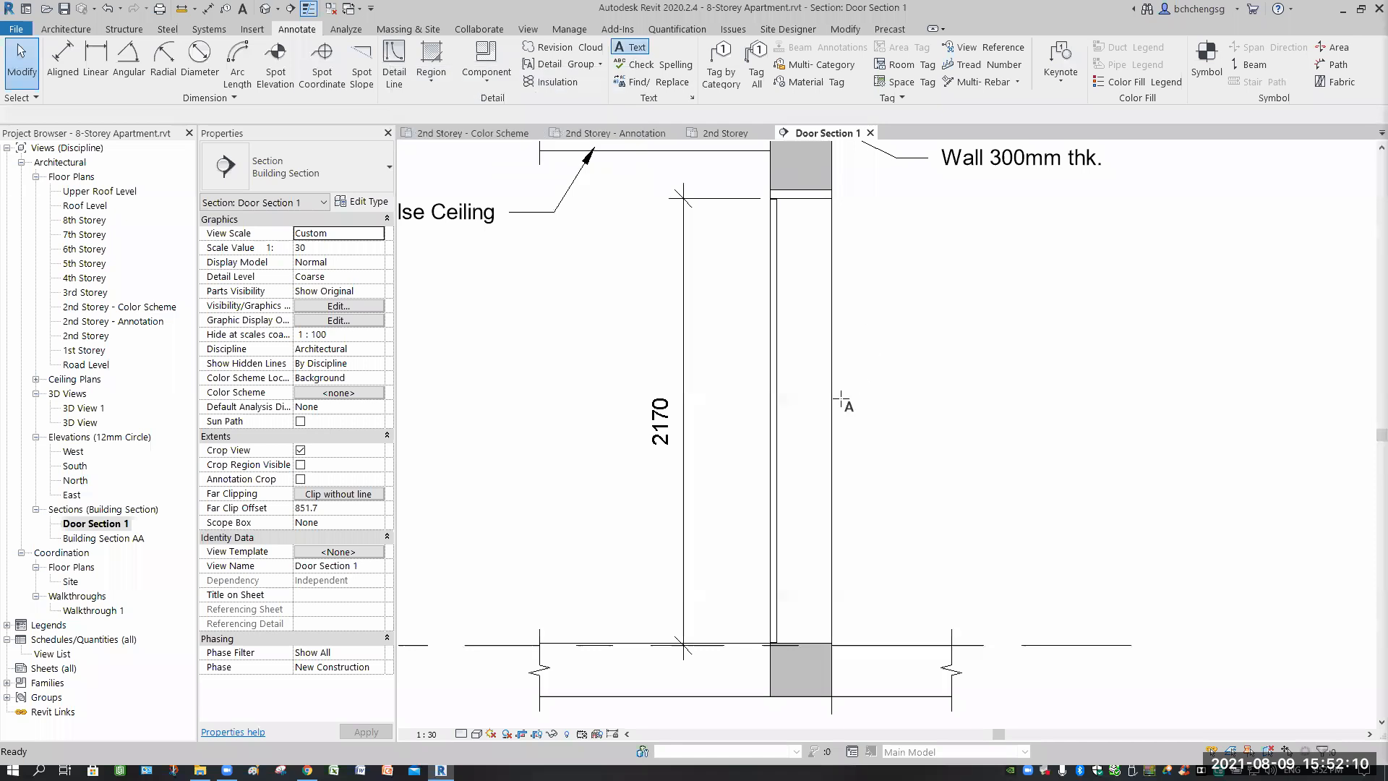
left_click(877, 399)
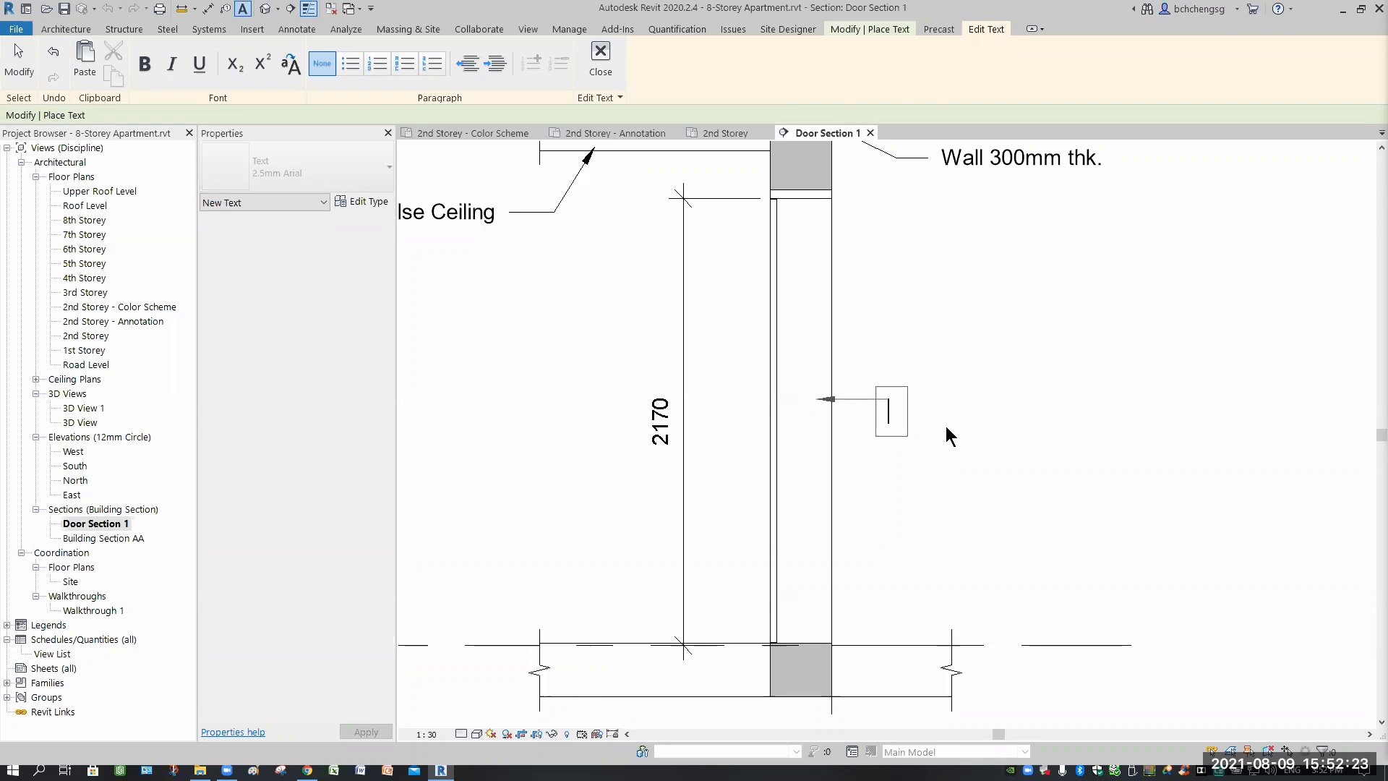
type("Uneven")
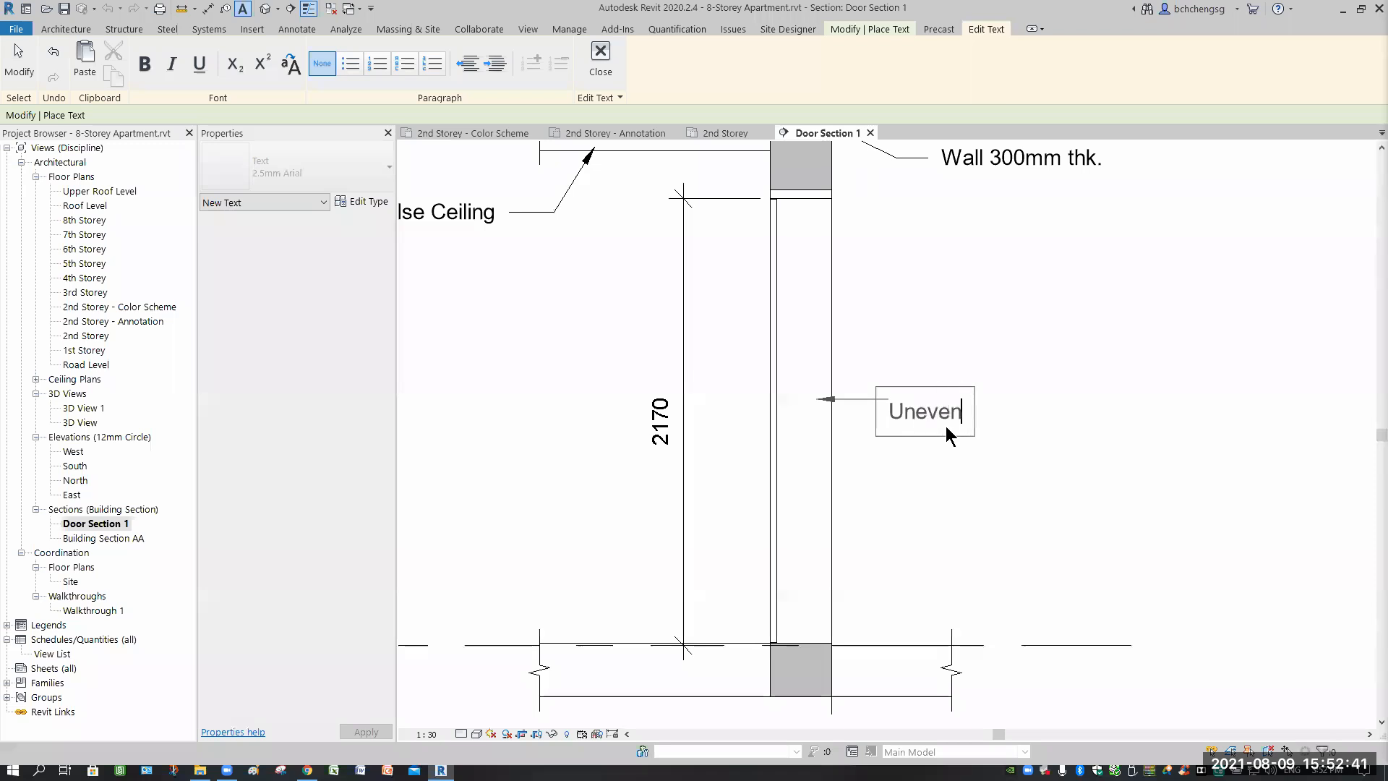
type("Door")
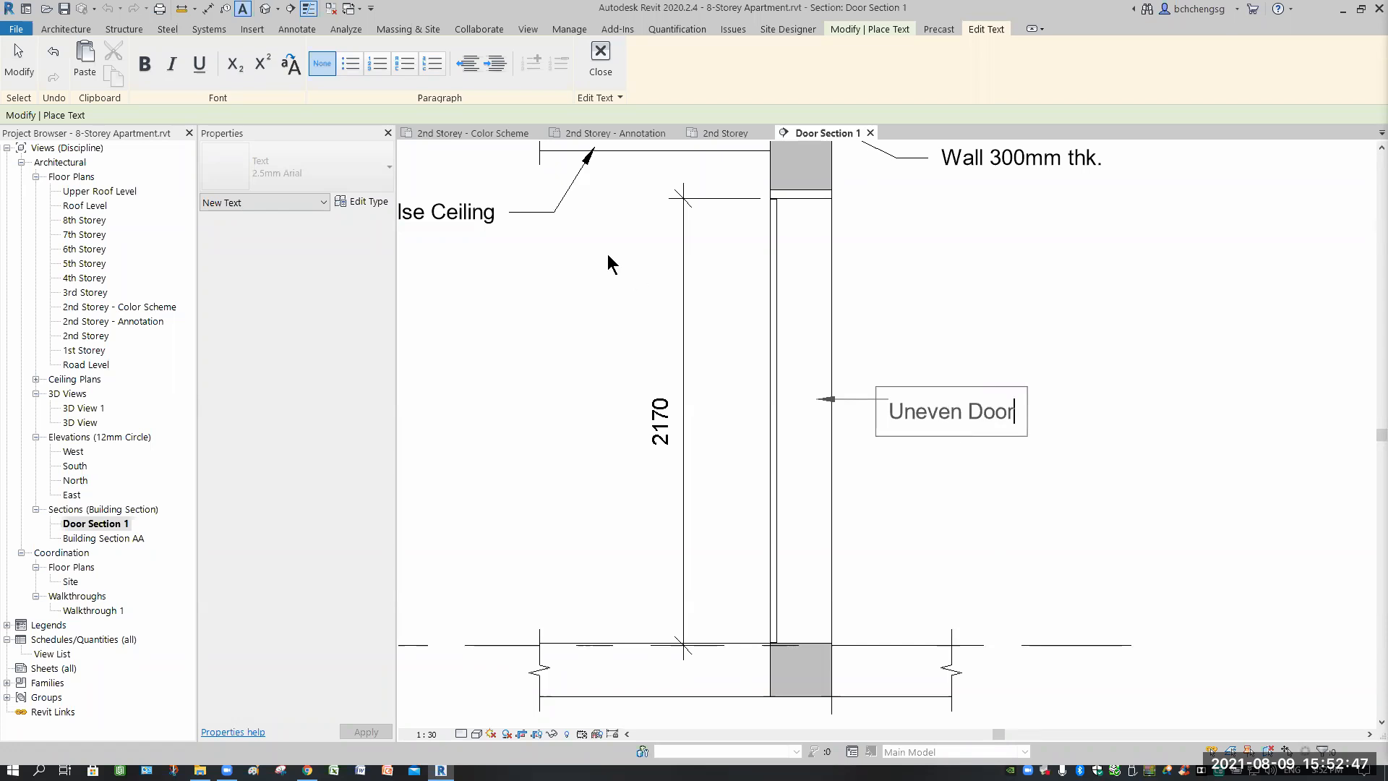
Switch to the 2nd Storey - Annotation floor plan and zoom in around the door.
left_click(611, 133)
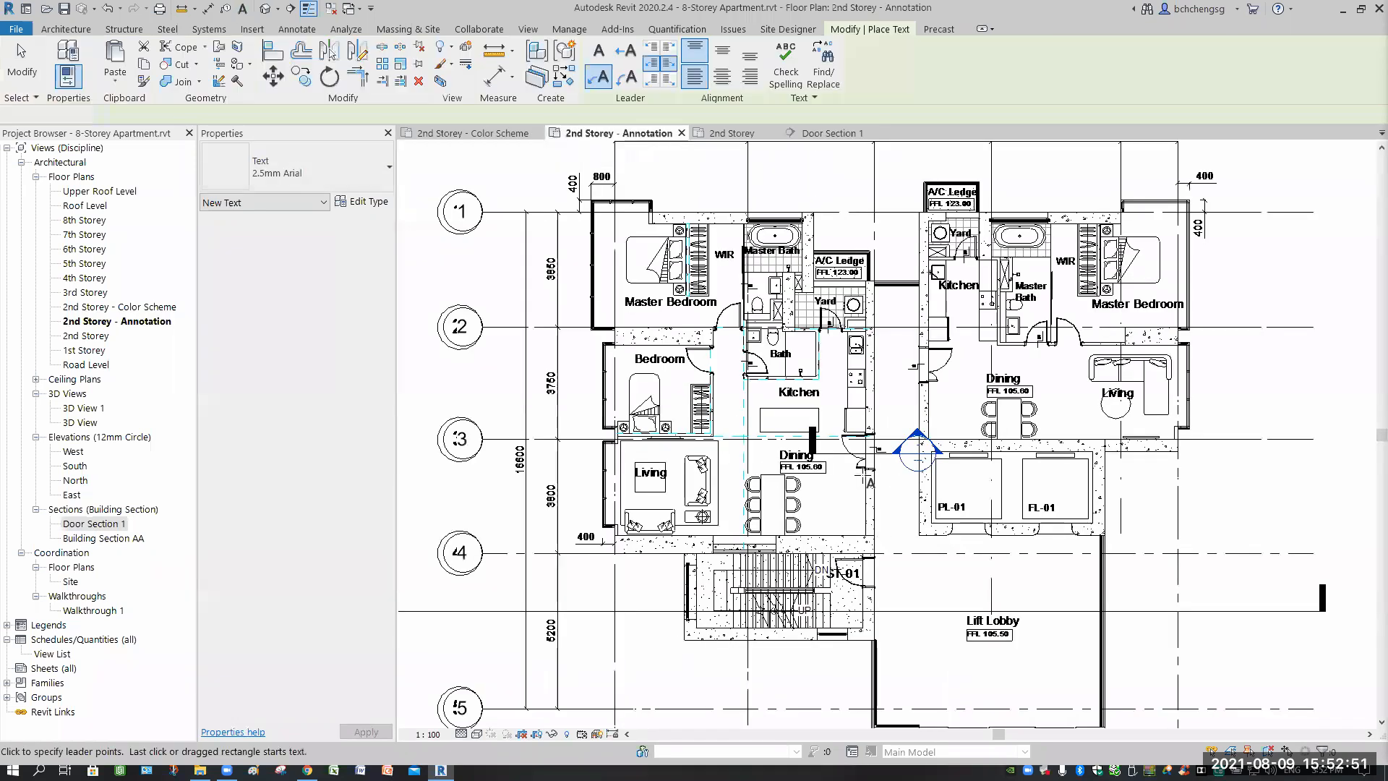
scroll(861, 475, "up", 10)
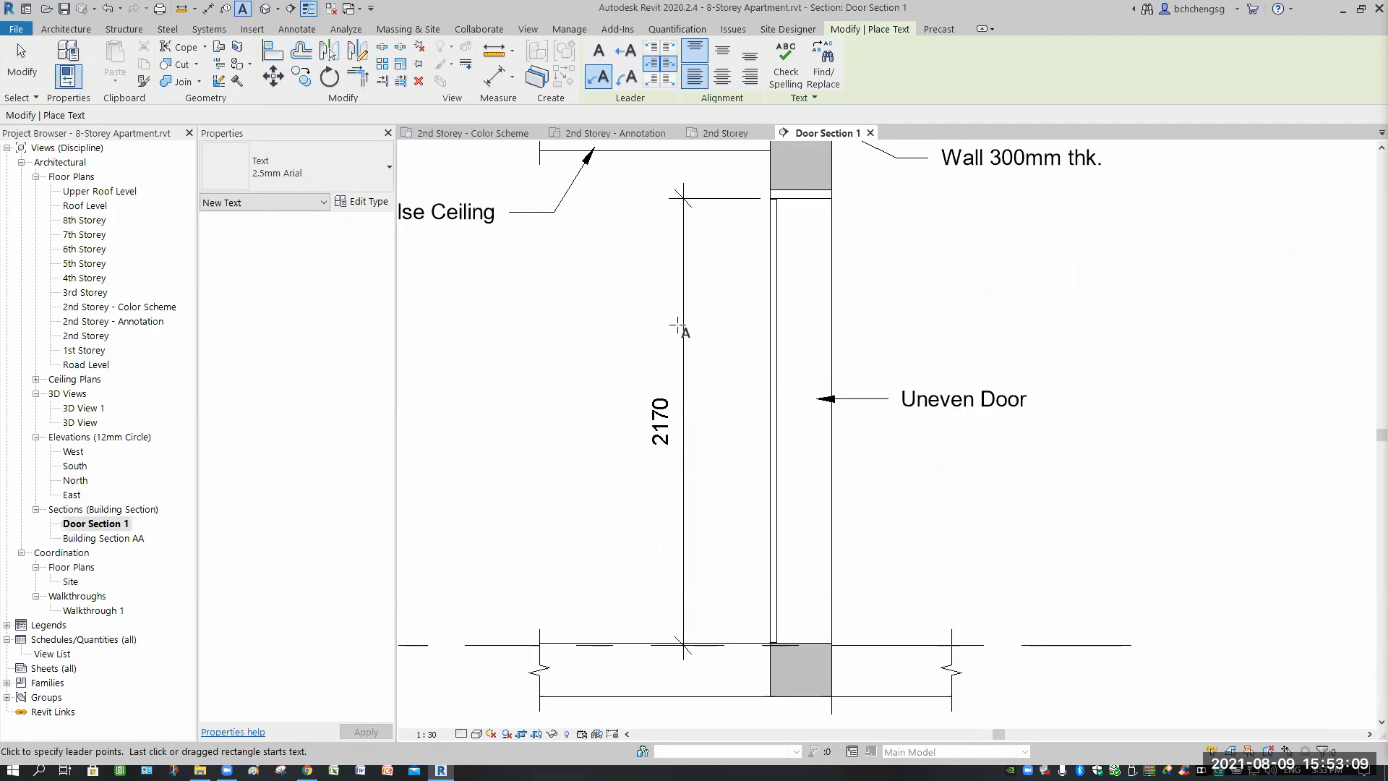
Add a 2210 aligned dimension from the ceiling line to the 2nd Storey floor line.
left_click(496, 75)
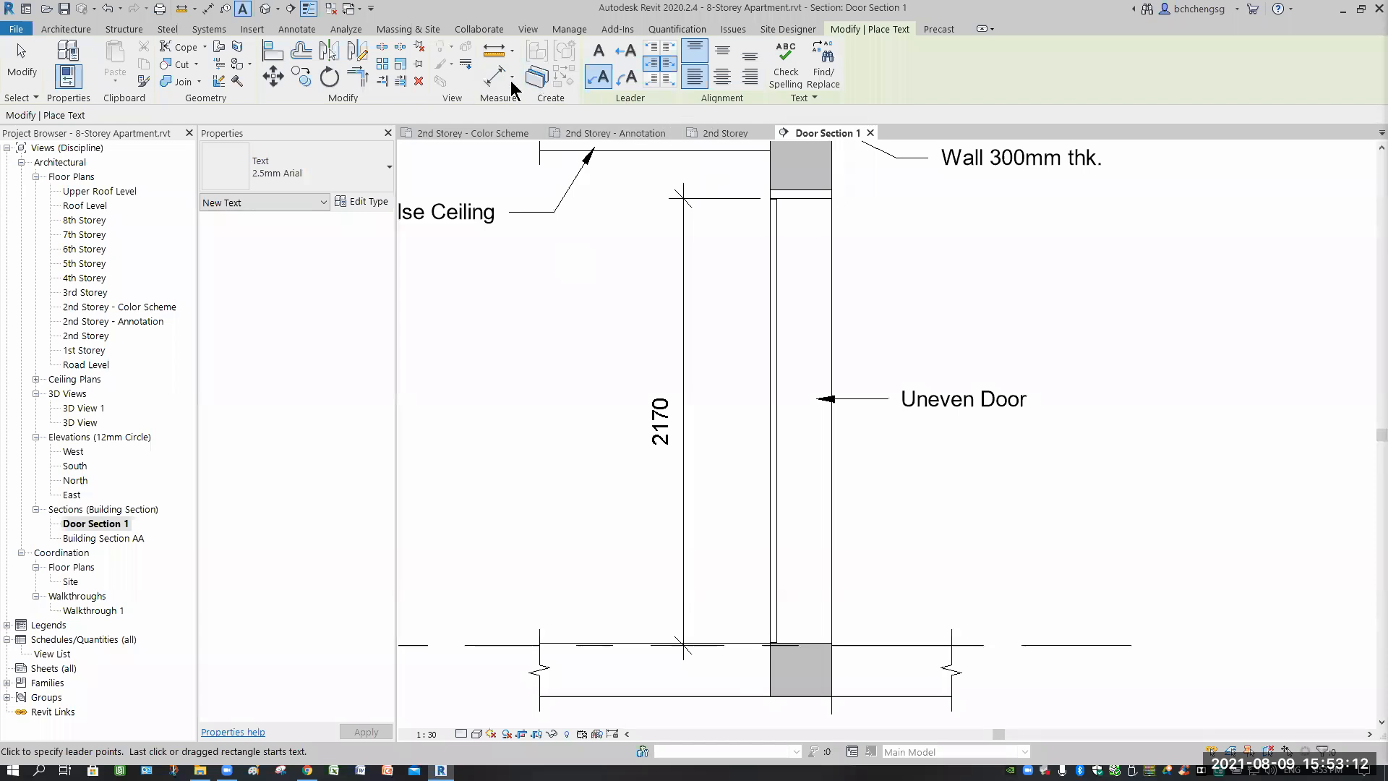
left_click(771, 189)
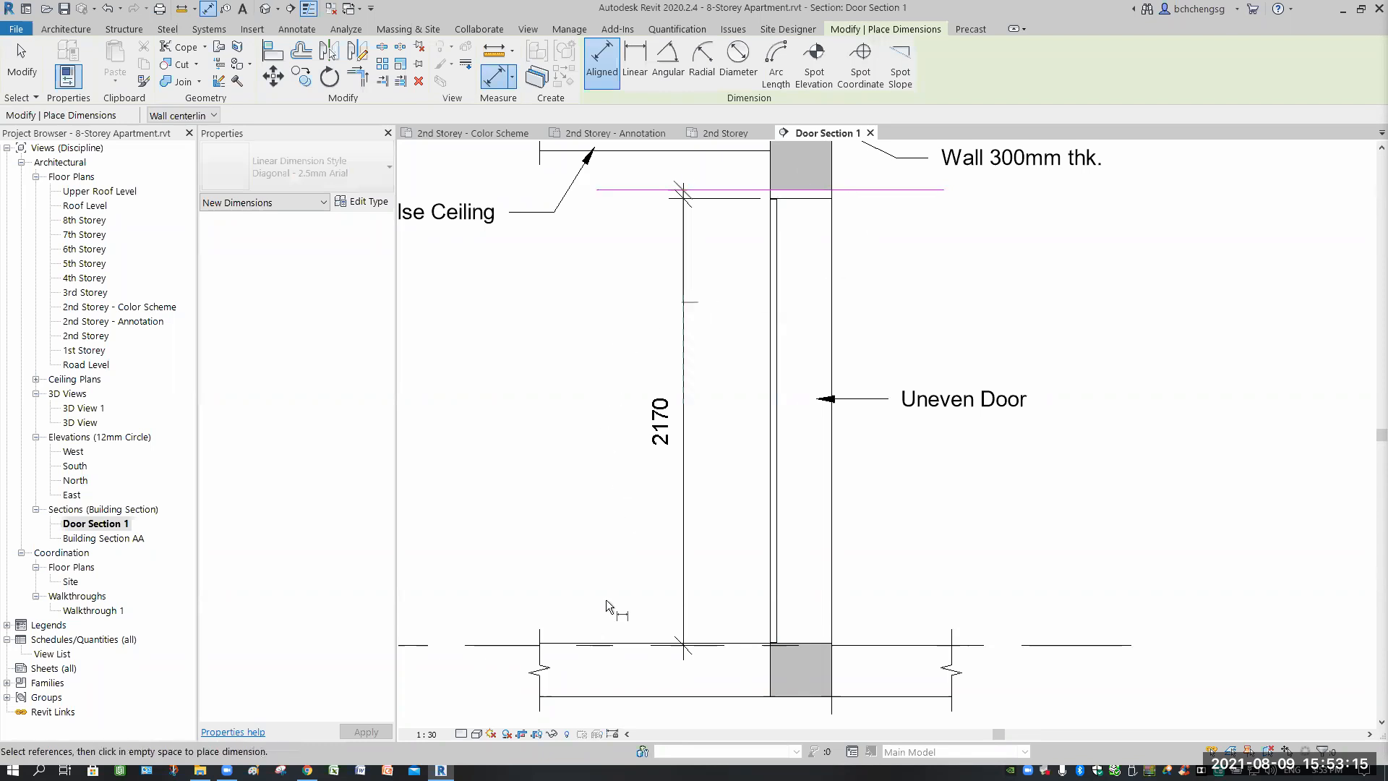
left_click(479, 644)
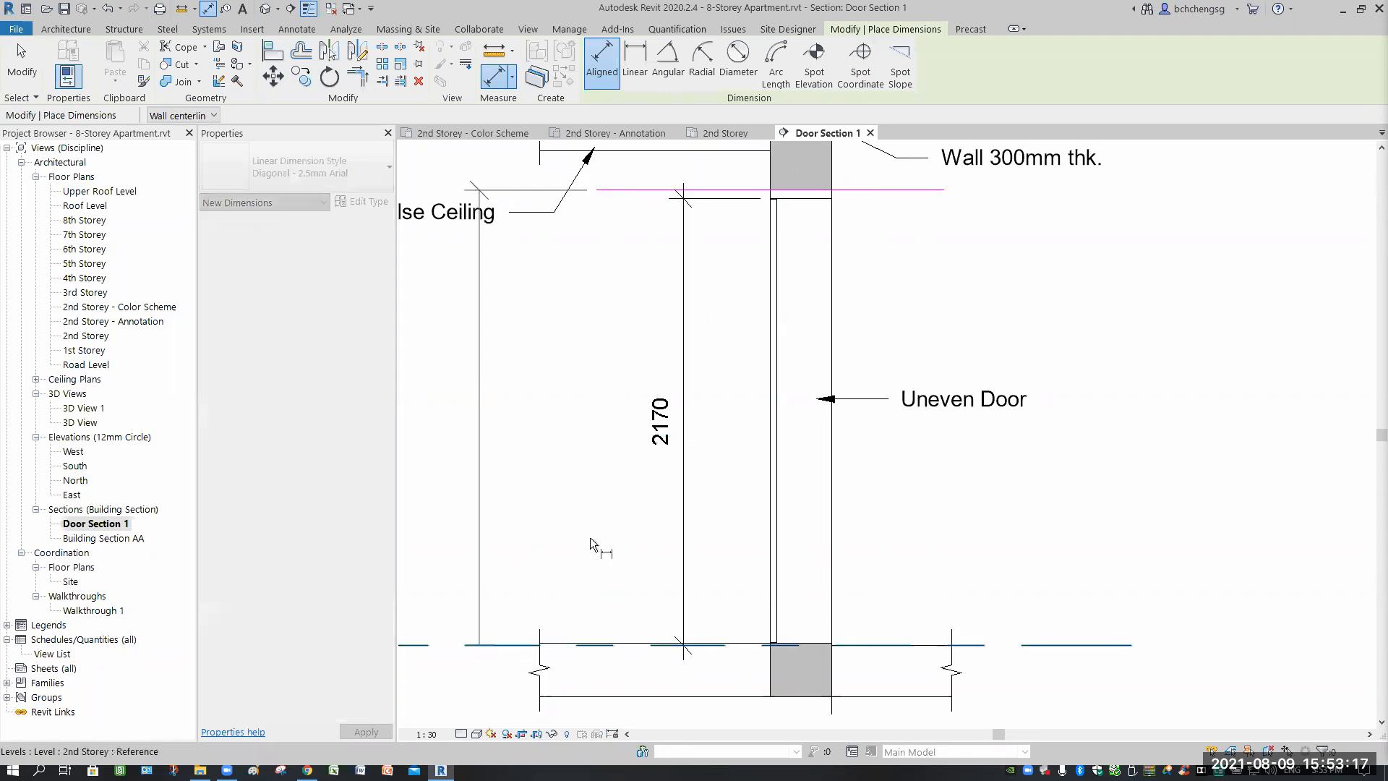
left_click(408, 357)
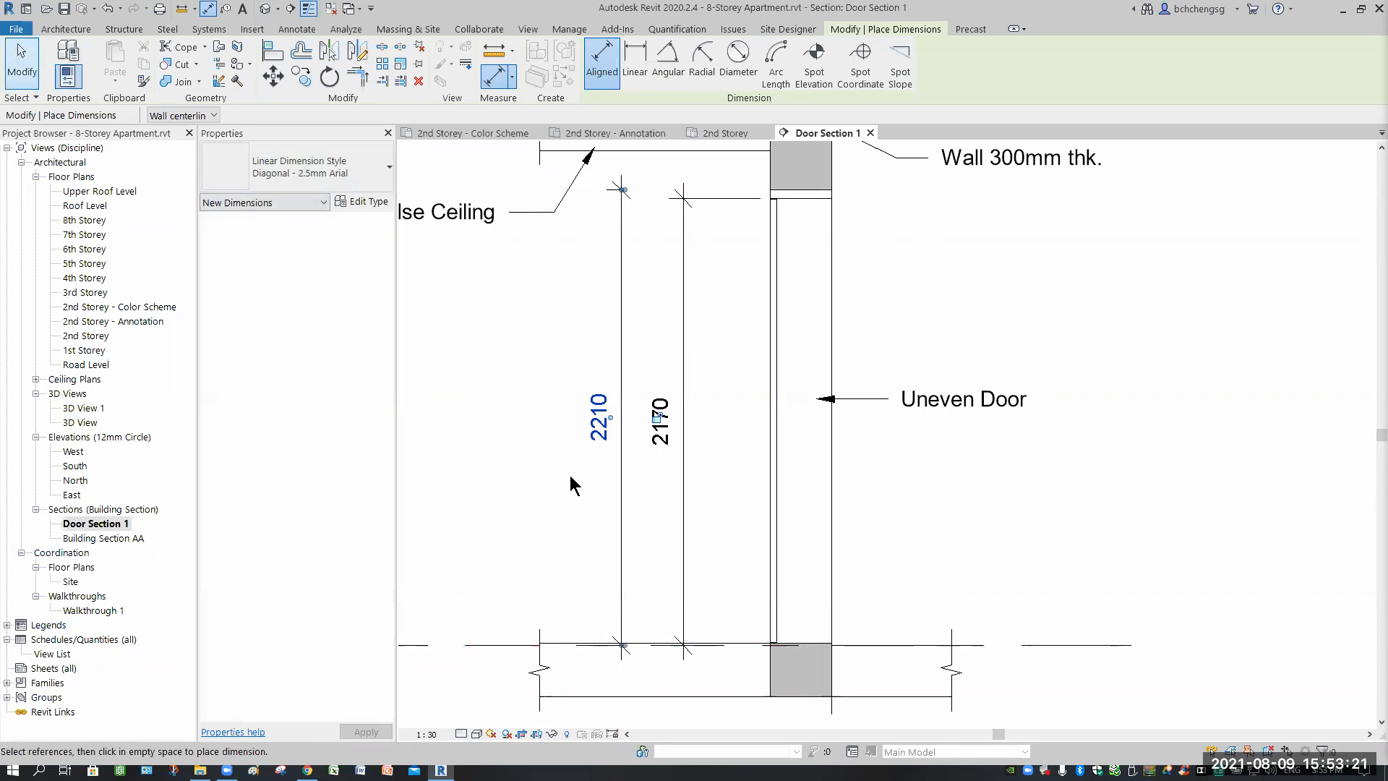
key("Escape")
key("Escape")
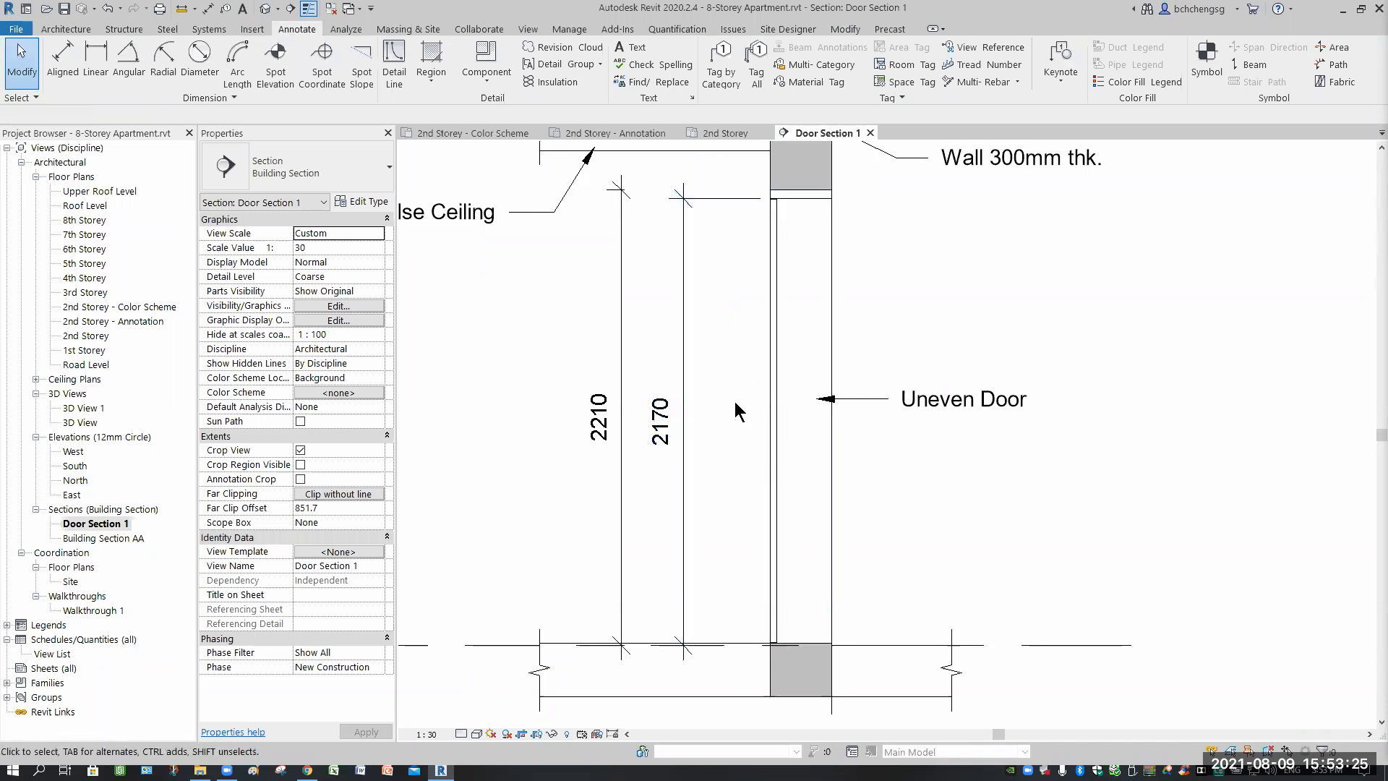
Select the 2210 dimension, adjust its top witness line, then delete it.
middle_click_drag(661, 233, 706, 383)
scroll(630, 327, "up", 3)
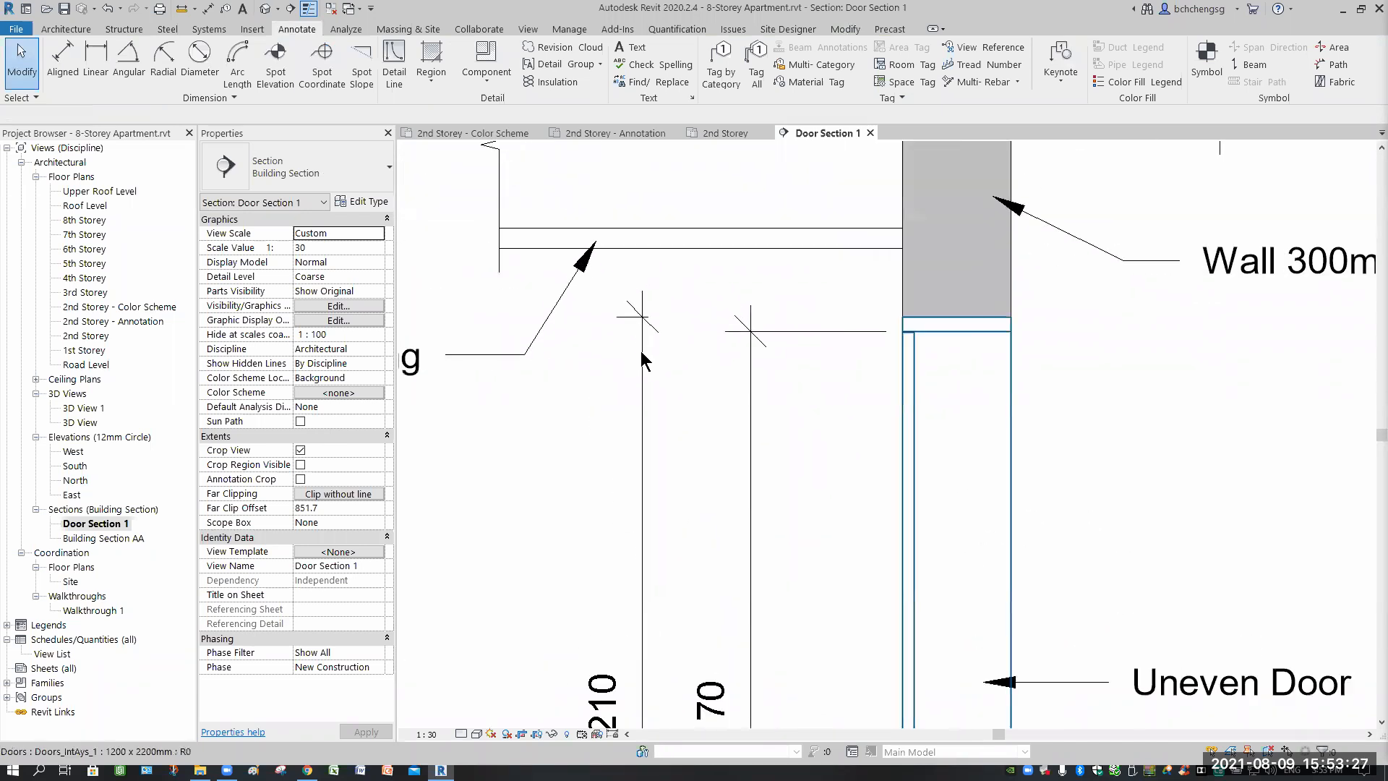
left_click(669, 345)
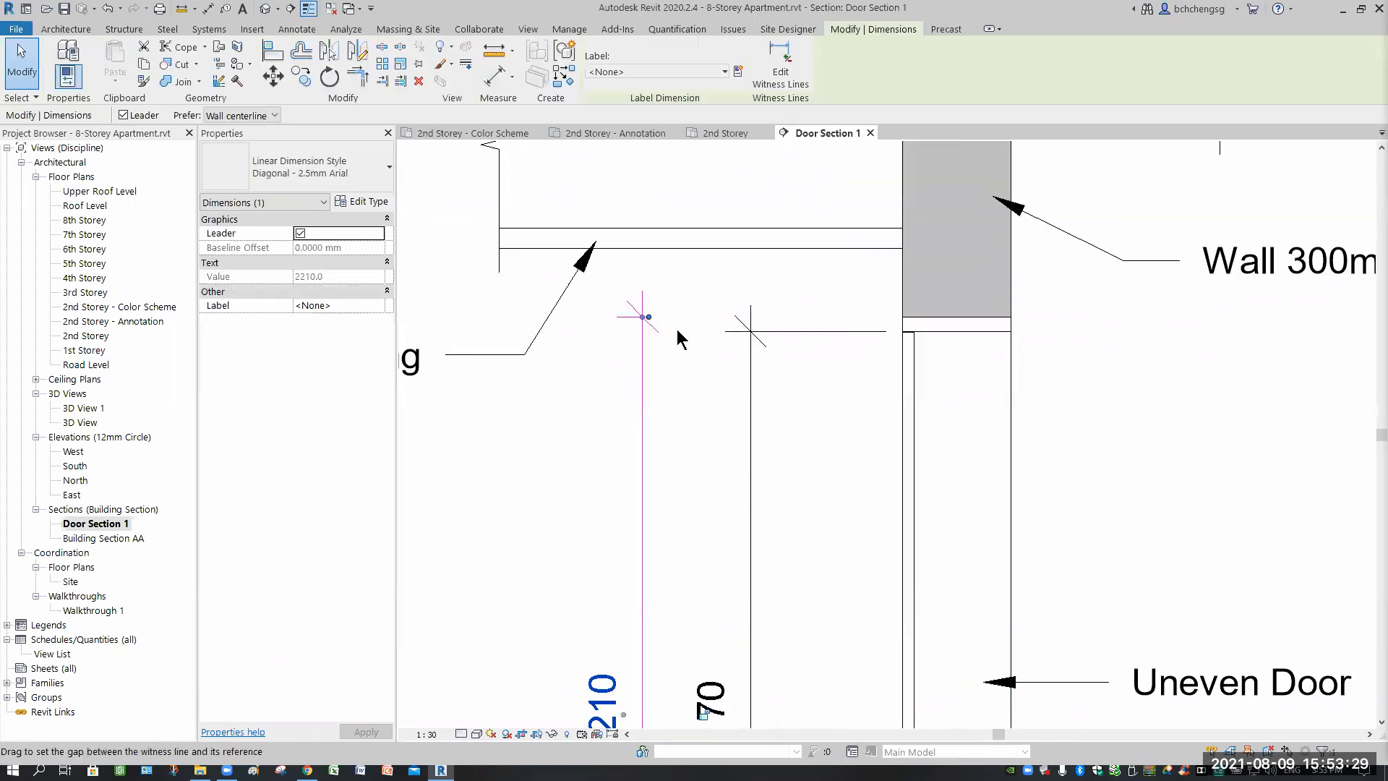
left_click_drag(732, 320, 648, 315)
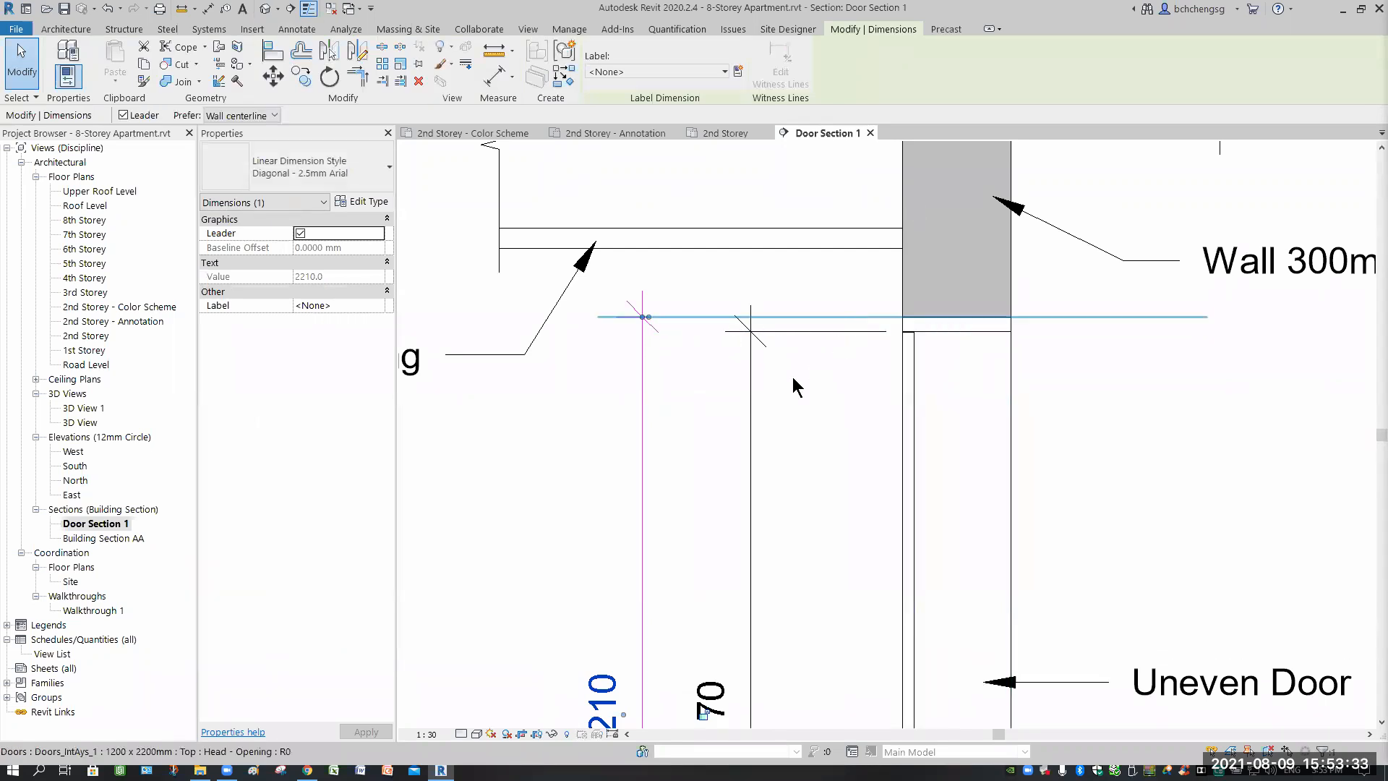
scroll(787, 450, "down", 2)
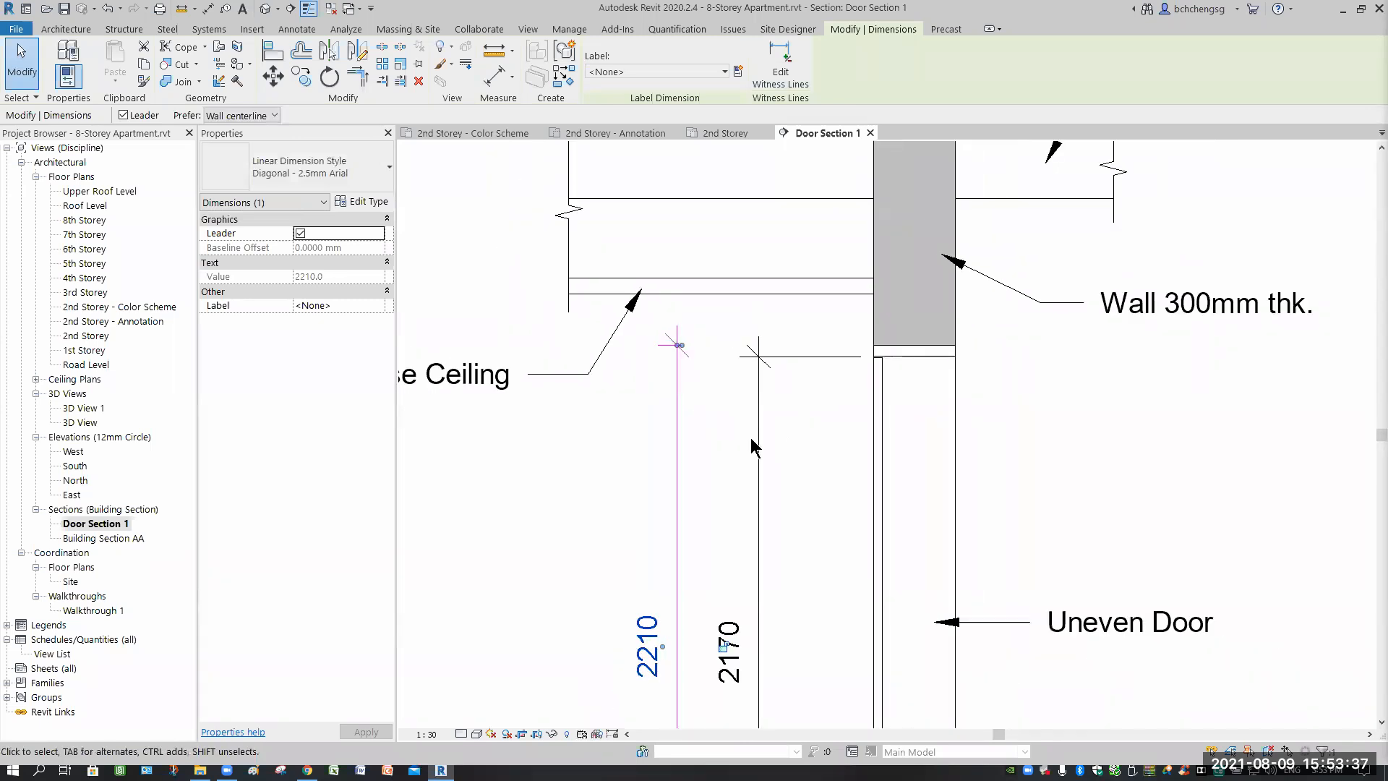
key("Delete")
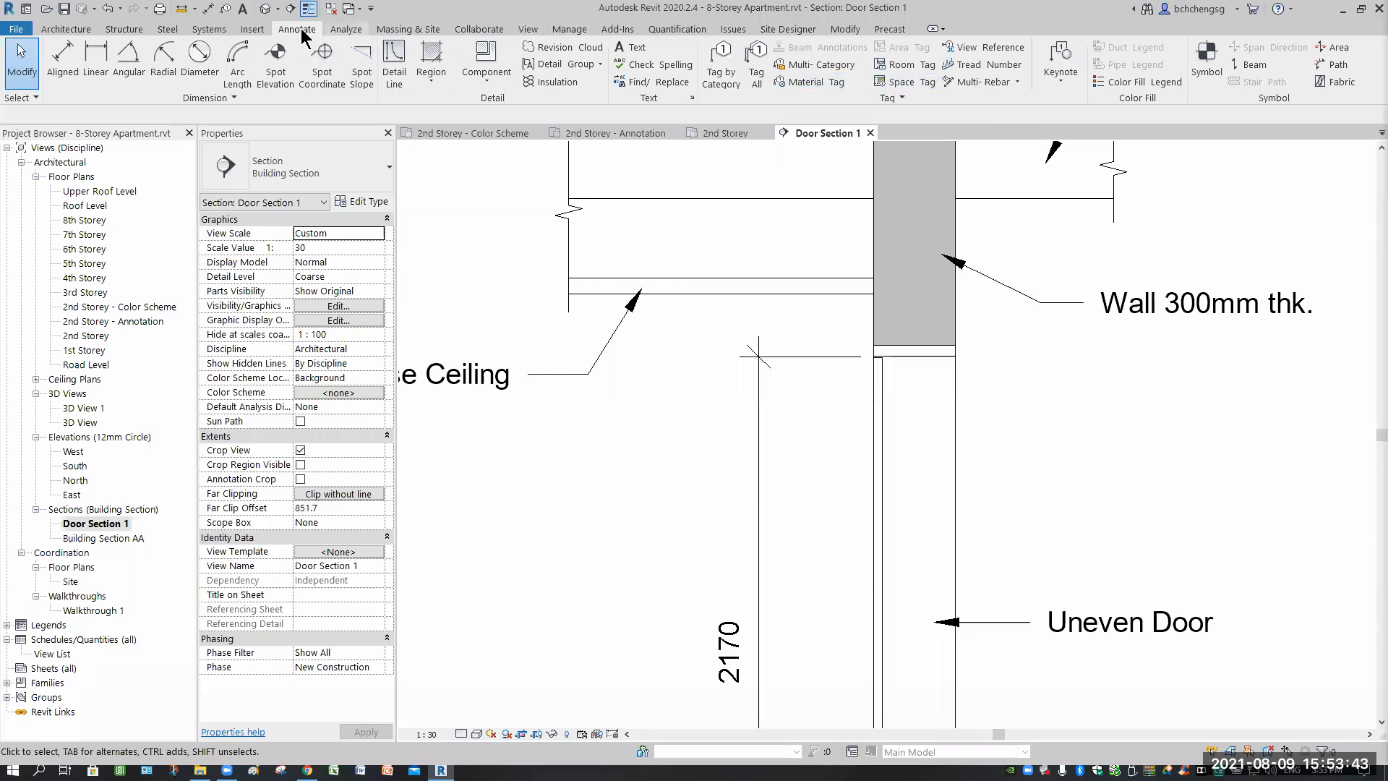
Restart aligned dimensioning with DI and cycle to the door's top reference.
key("d")
key("i")
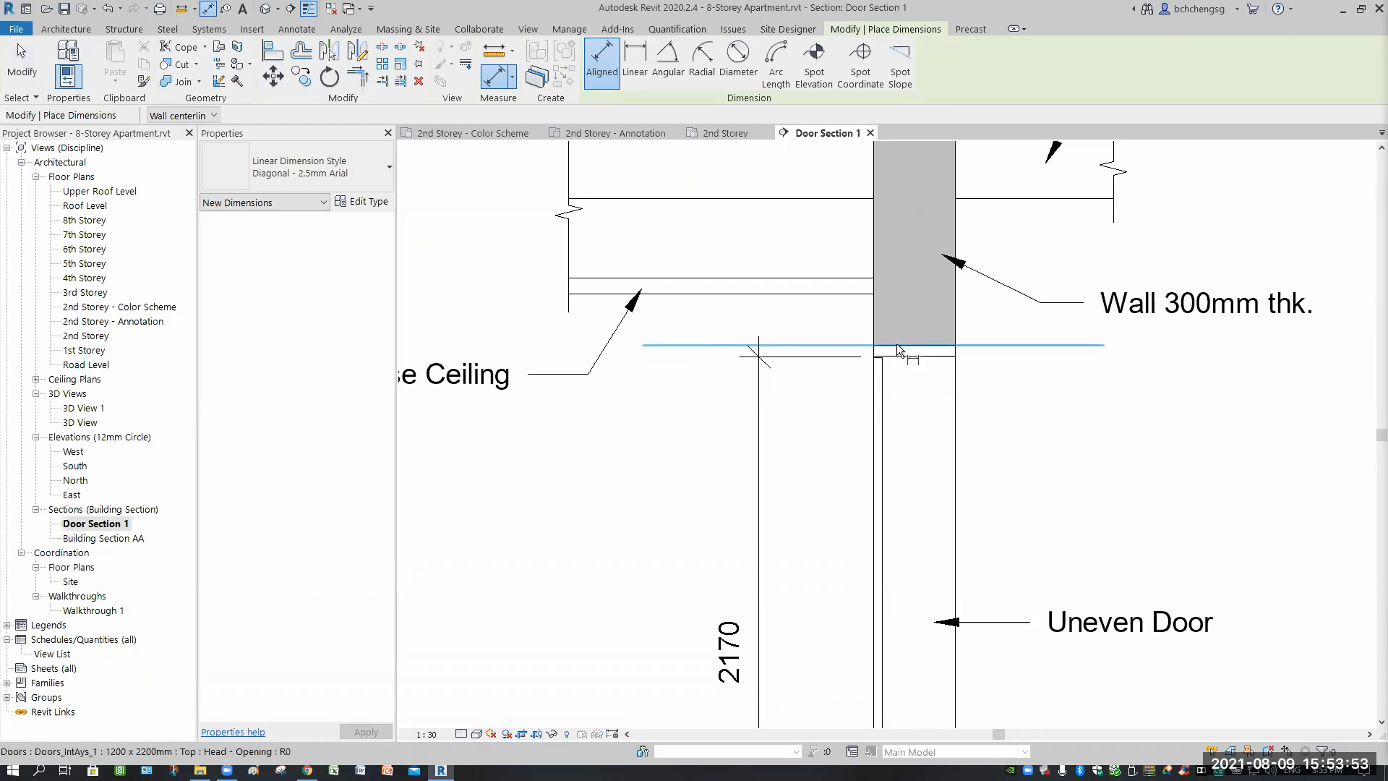
key("Tab")
key("Tab")
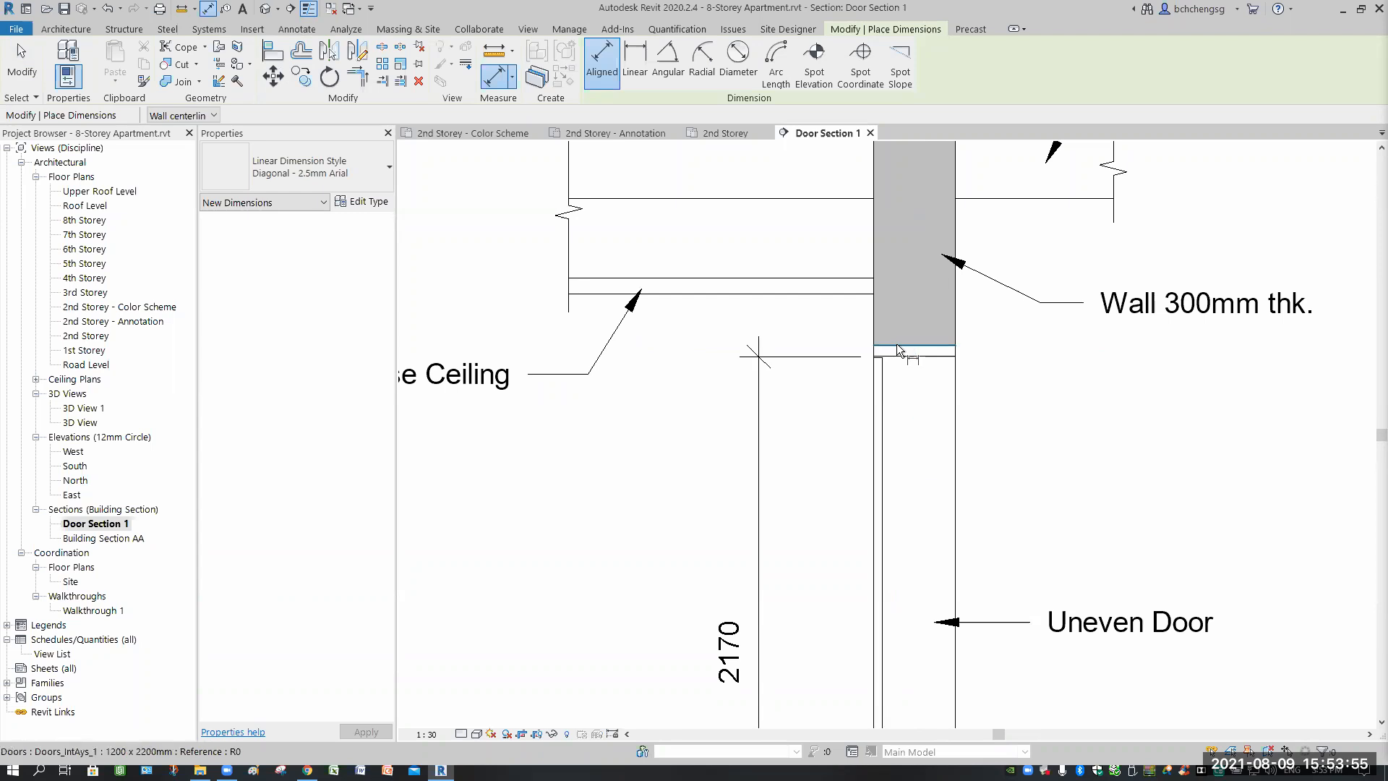
Dimension 2210 from the door's top edge down to the 2nd Storey floor, beside the 2170.
left_click(653, 441)
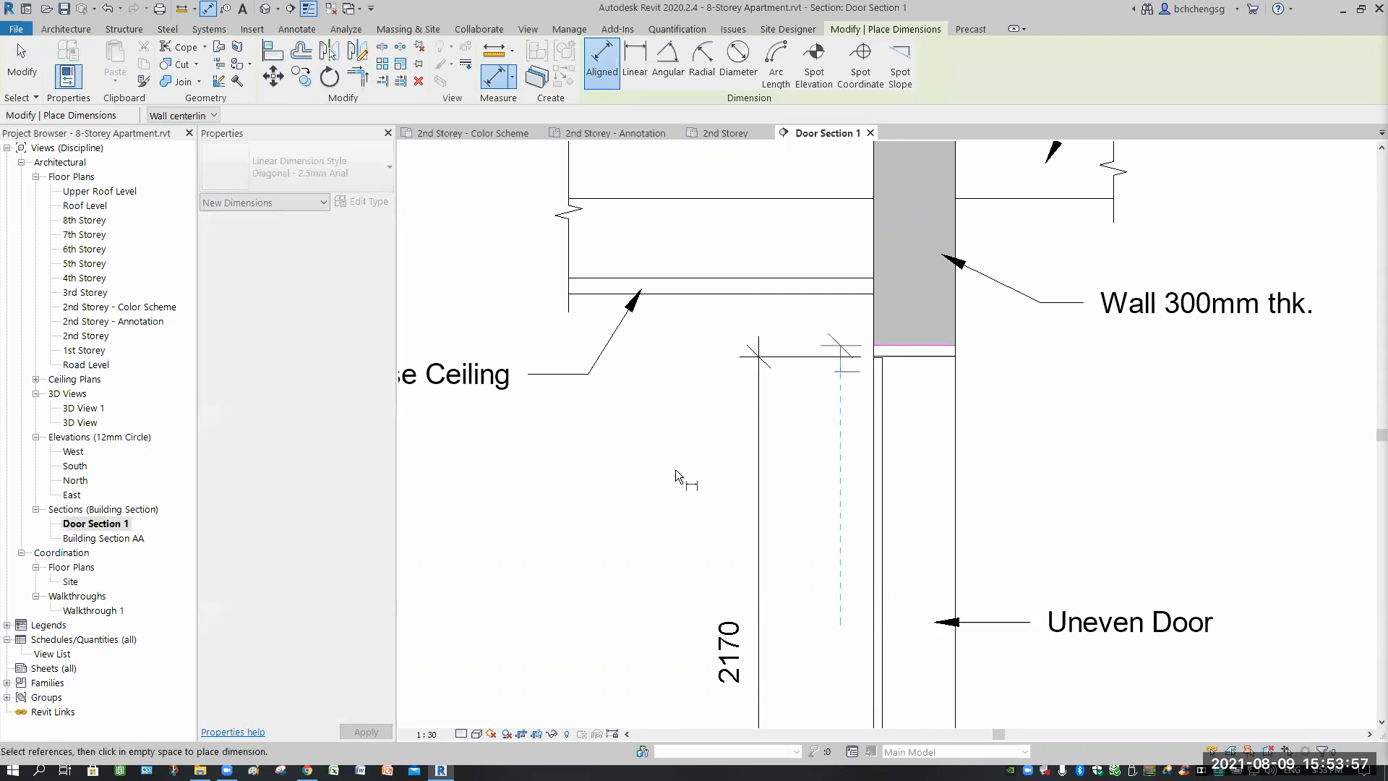
scroll(687, 481, "down", 3)
middle_click_drag(652, 562, 671, 479)
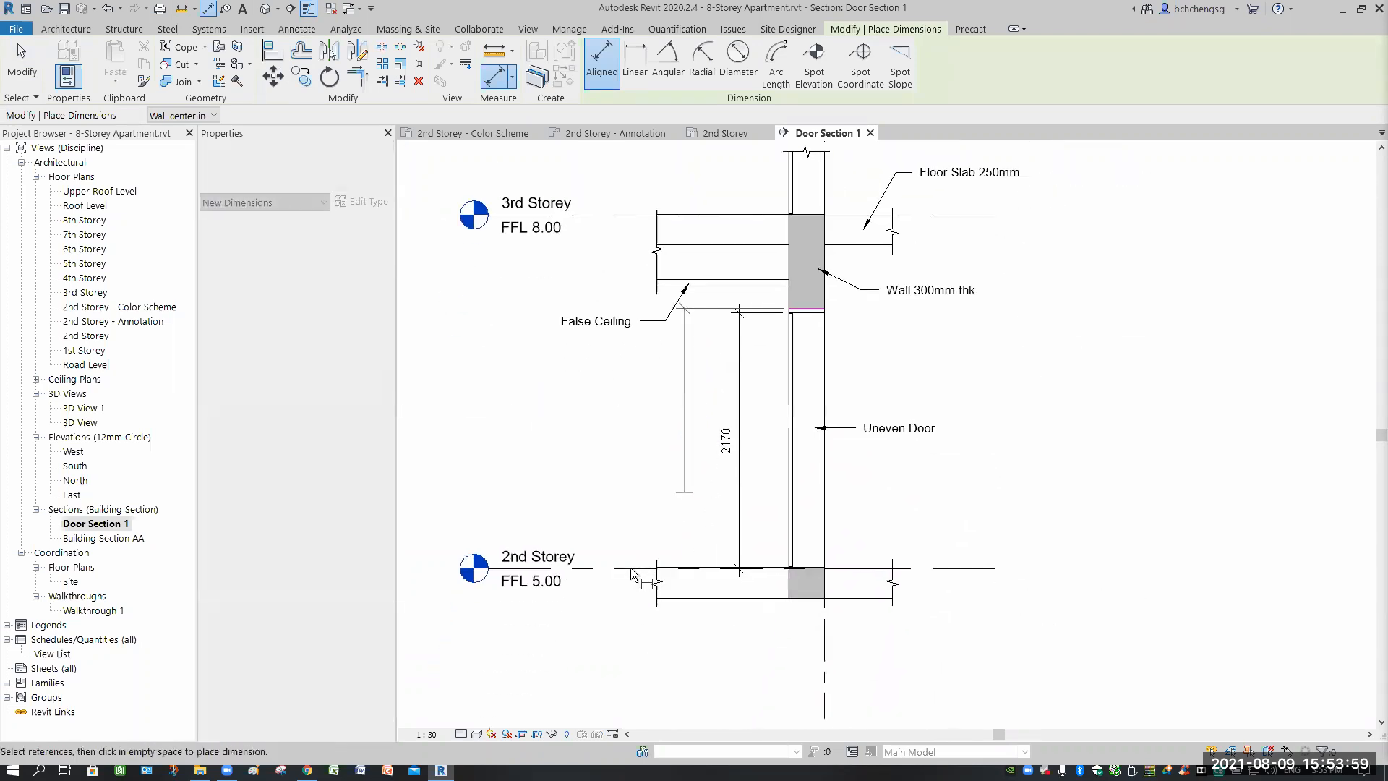
left_click(702, 491)
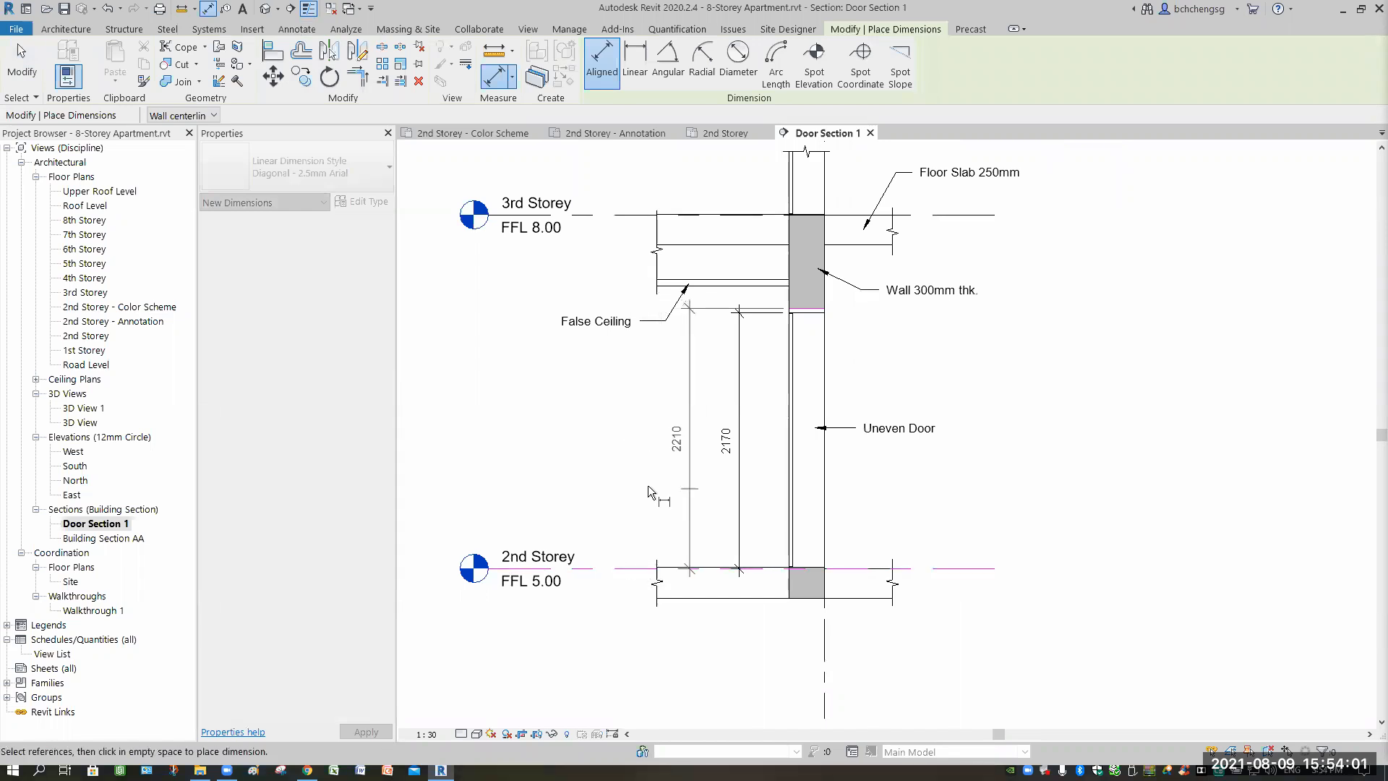
left_click(23, 64)
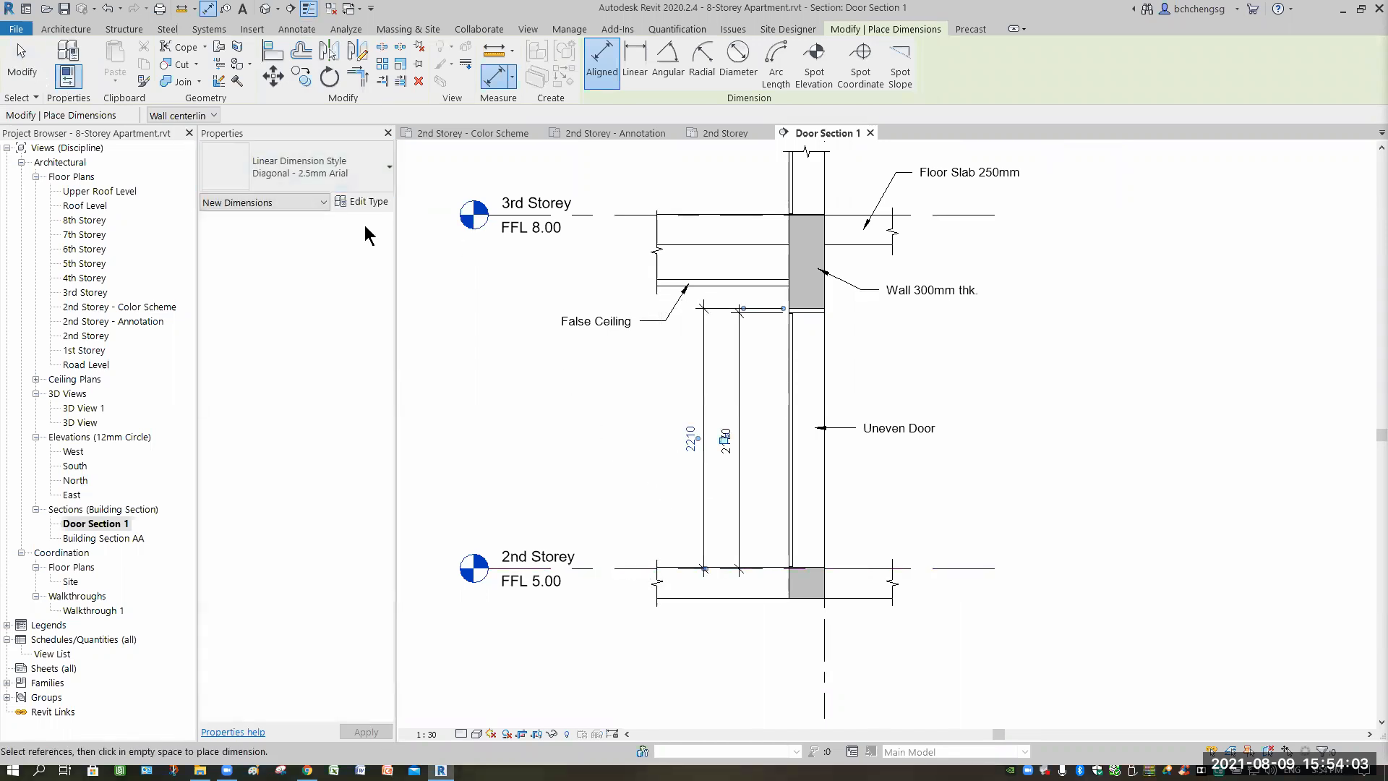
scroll(844, 419, "up", 3)
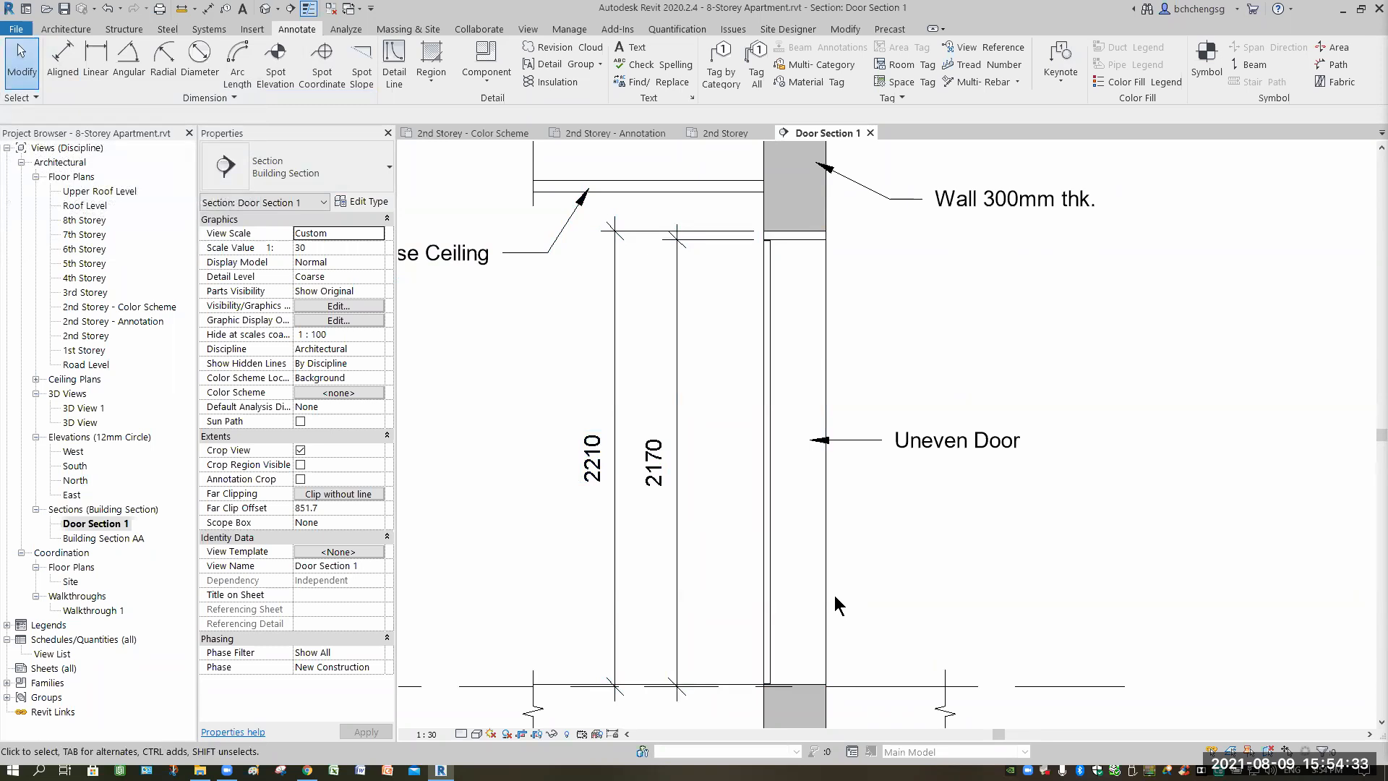
middle_click_drag(754, 505, 840, 492)
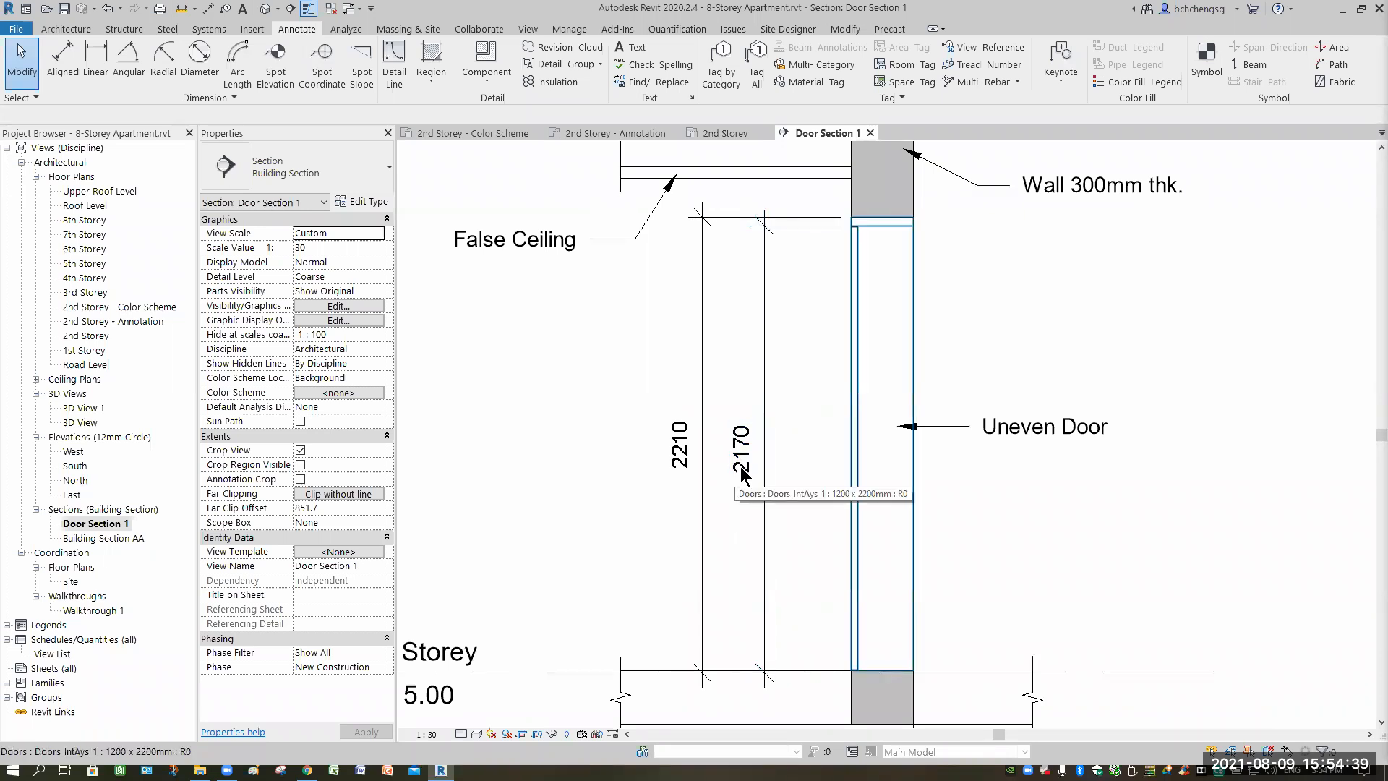
left_click(740, 470)
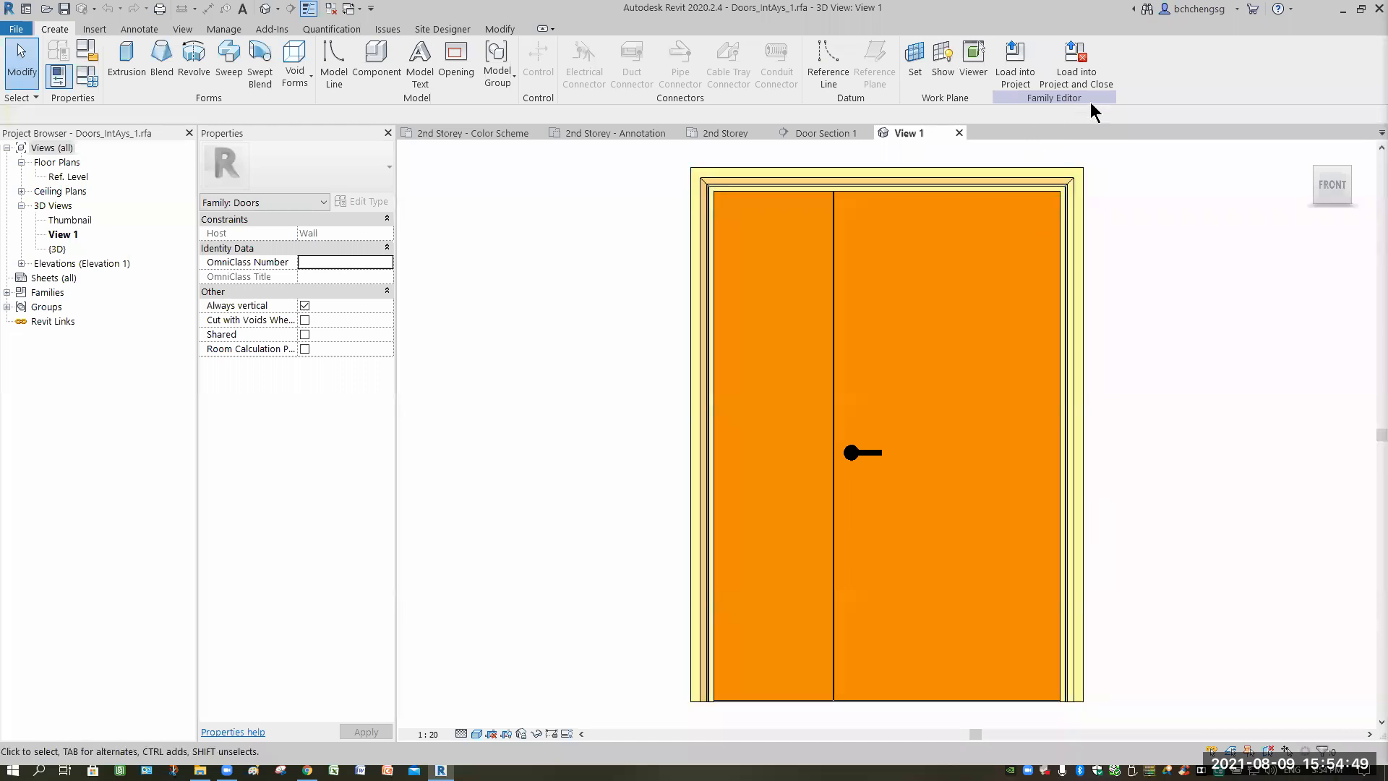
left_click(960, 133)
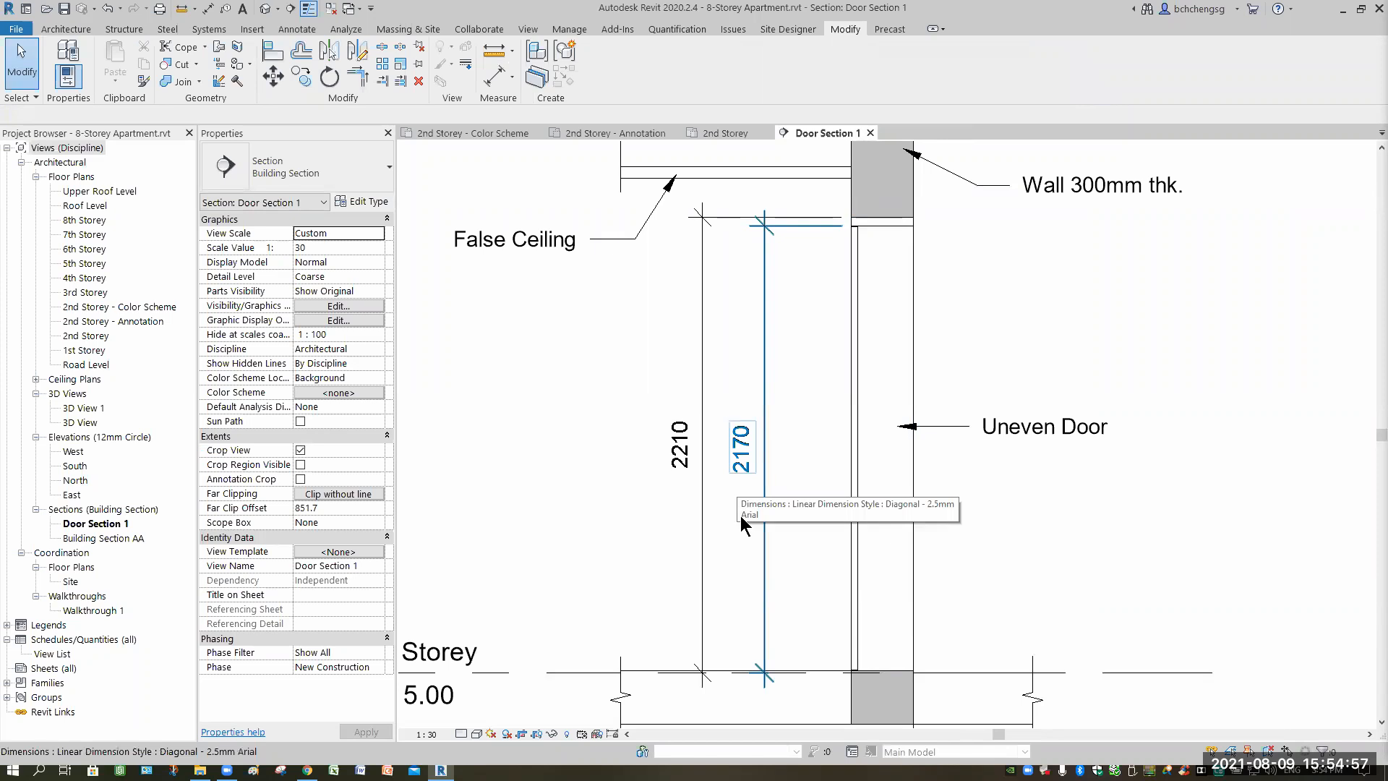
Open the 2170 dimension's text settings and try, then revert, replacing its value with text.
left_click(739, 466)
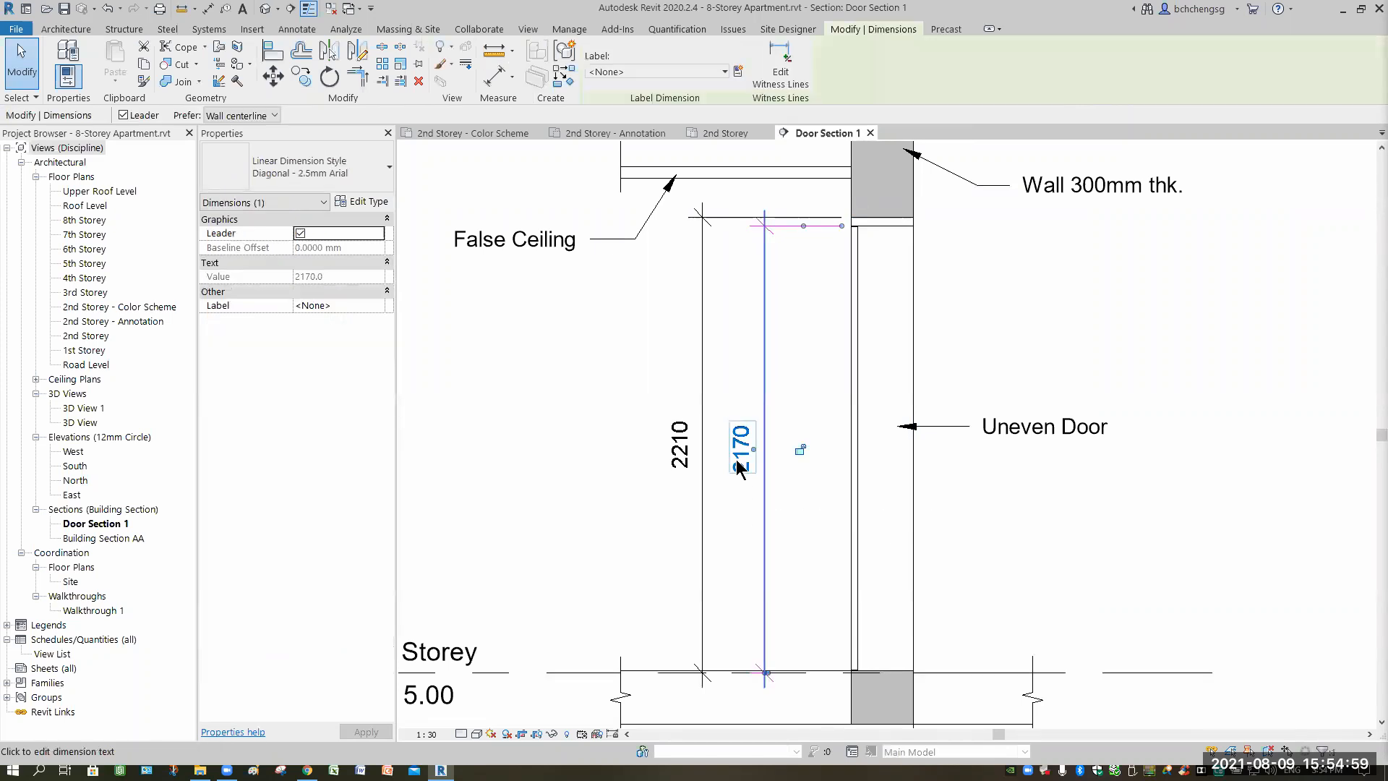
left_click(739, 466)
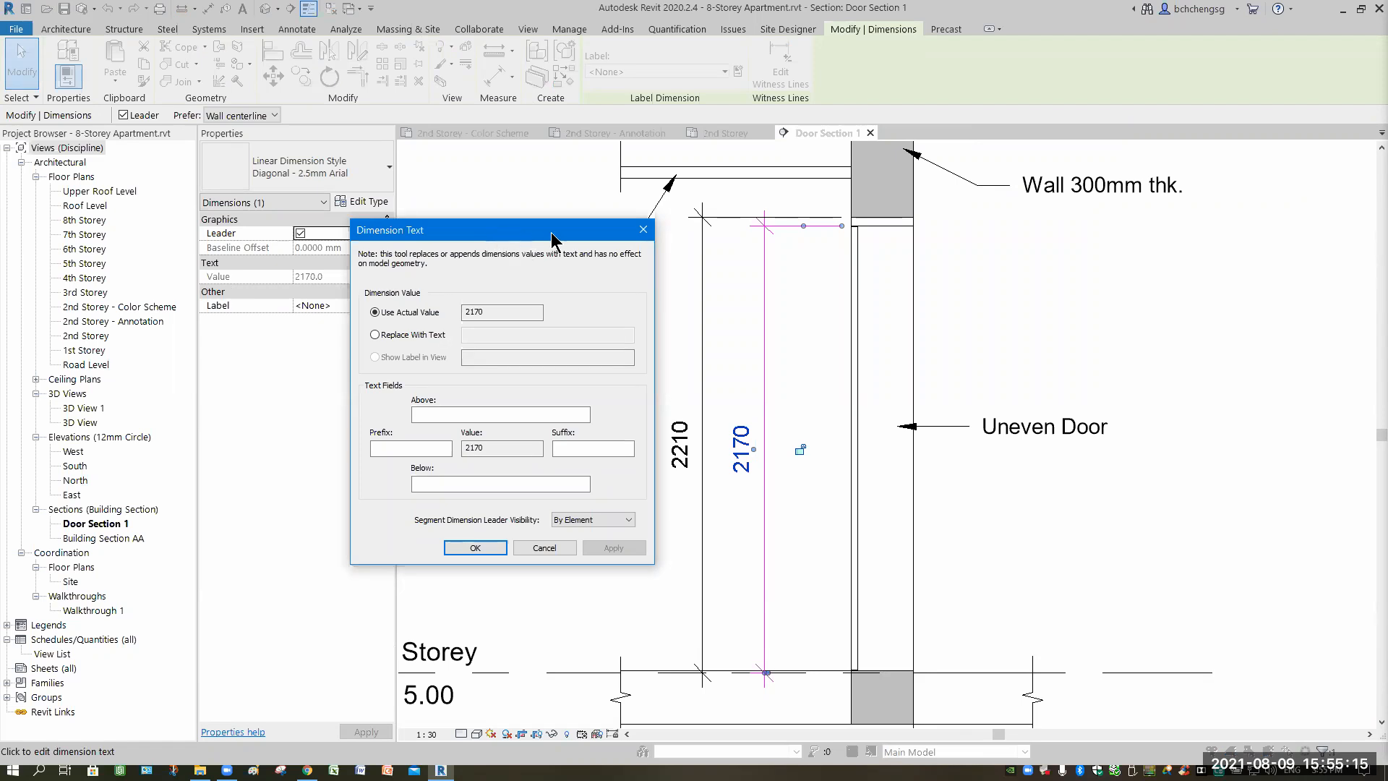
left_click_drag(557, 232, 591, 232)
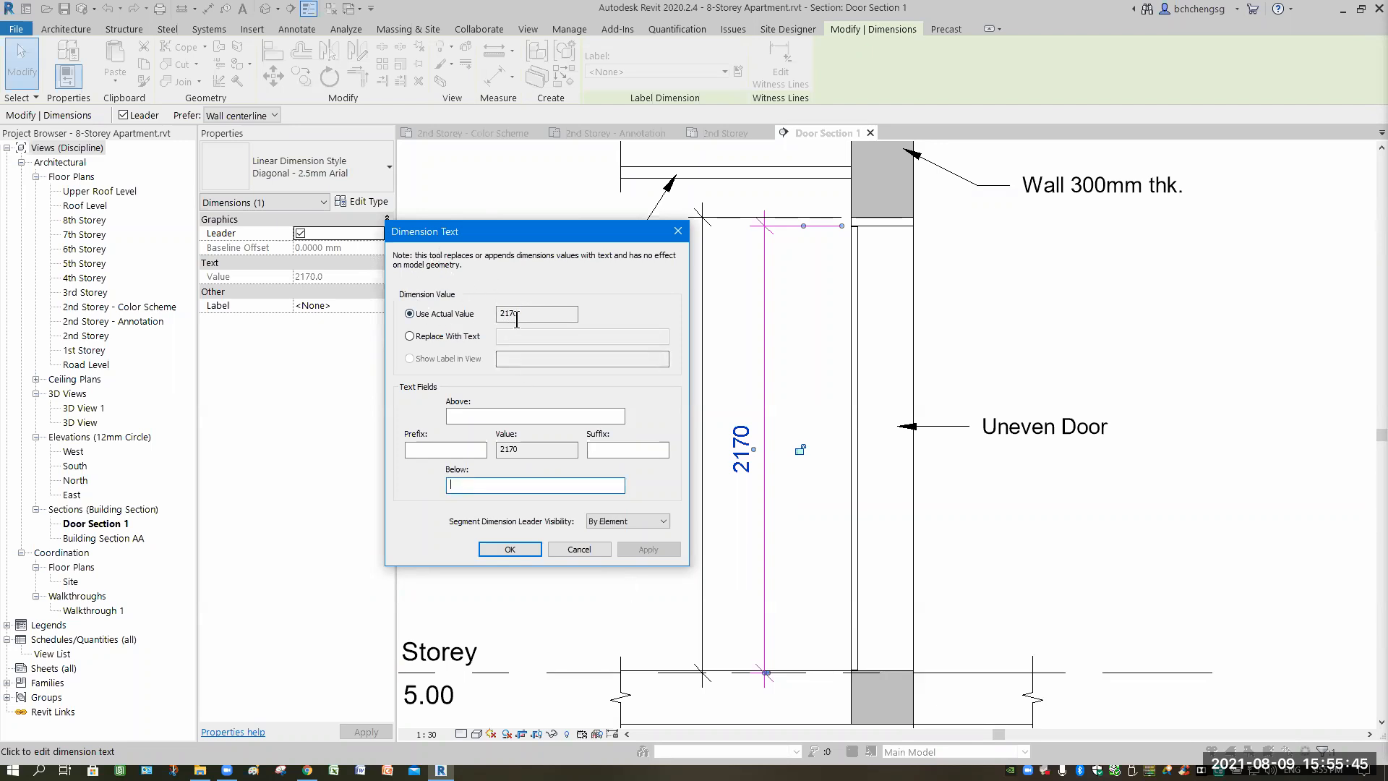
left_click(410, 338)
left_click(512, 334)
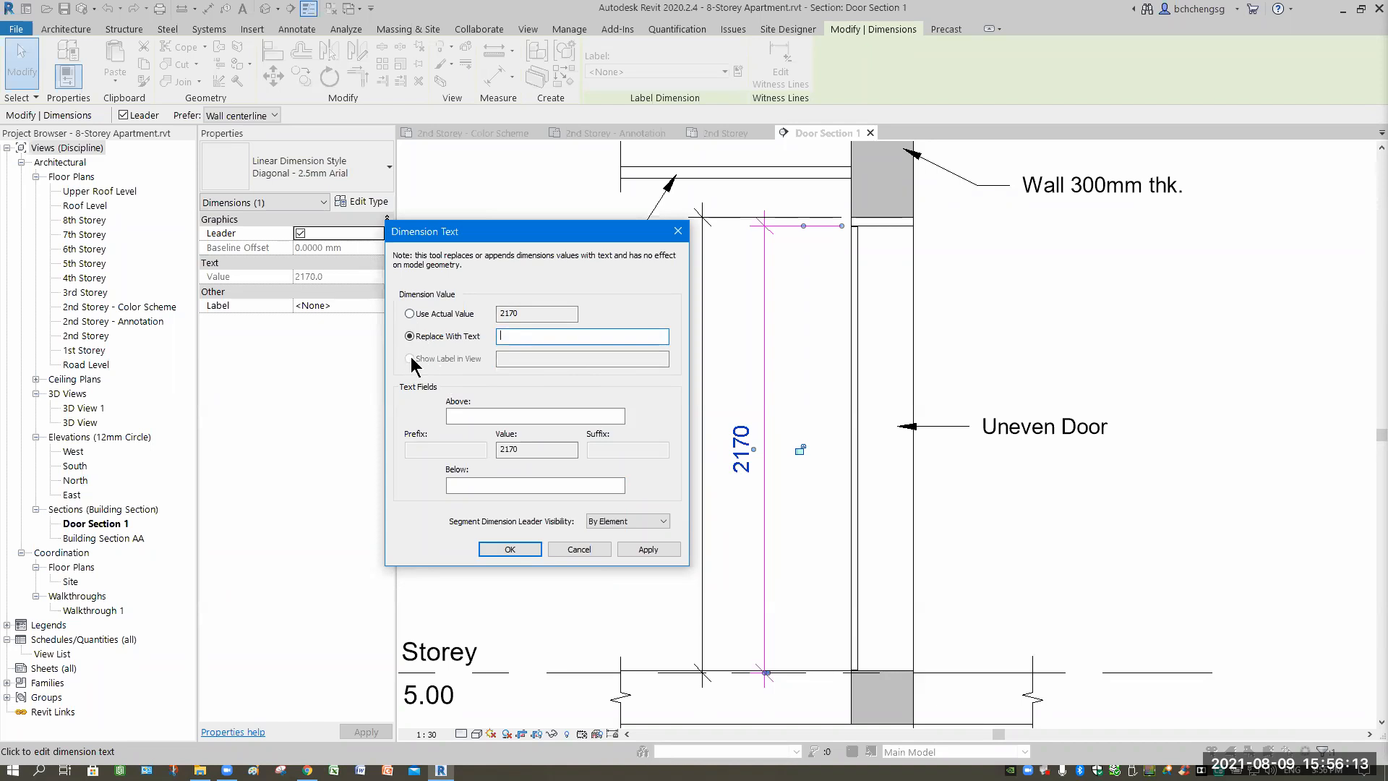
left_click(409, 313)
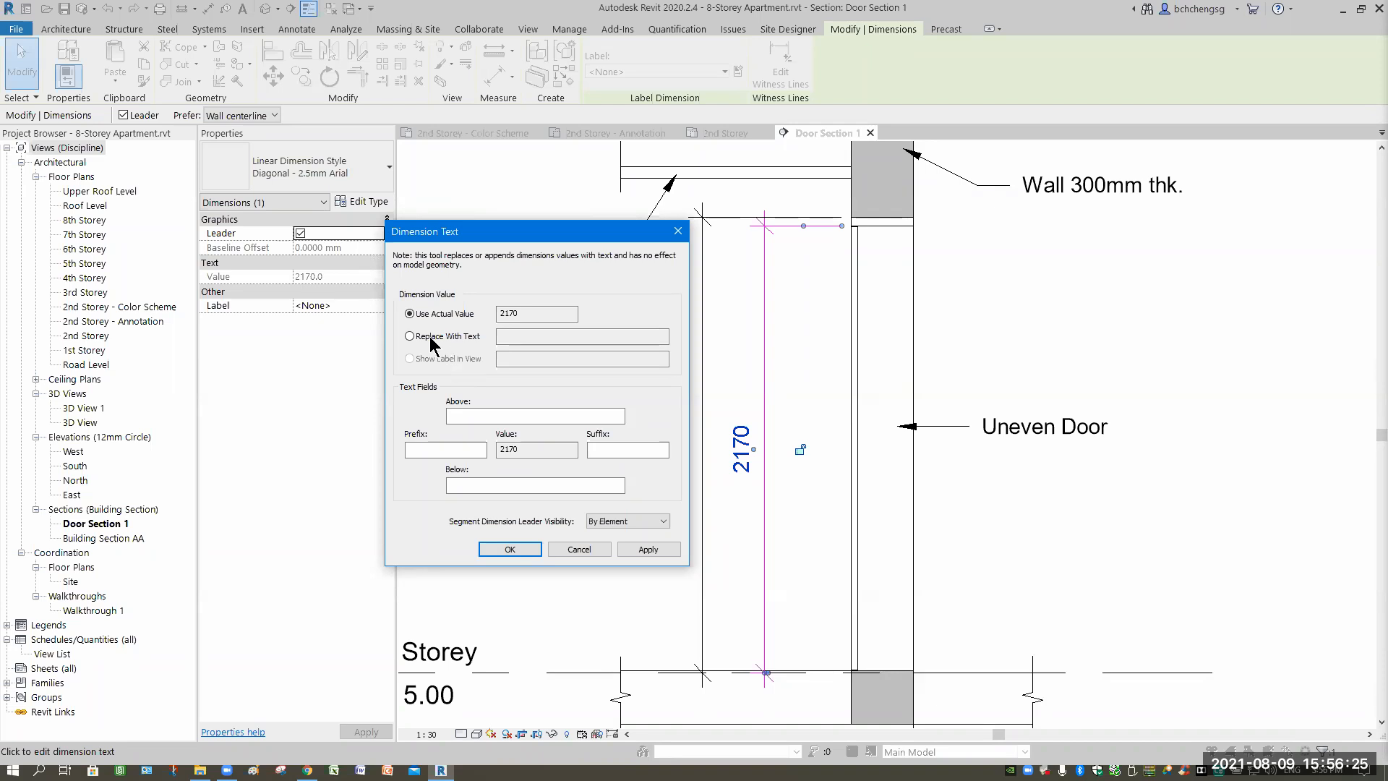
left_click(505, 334)
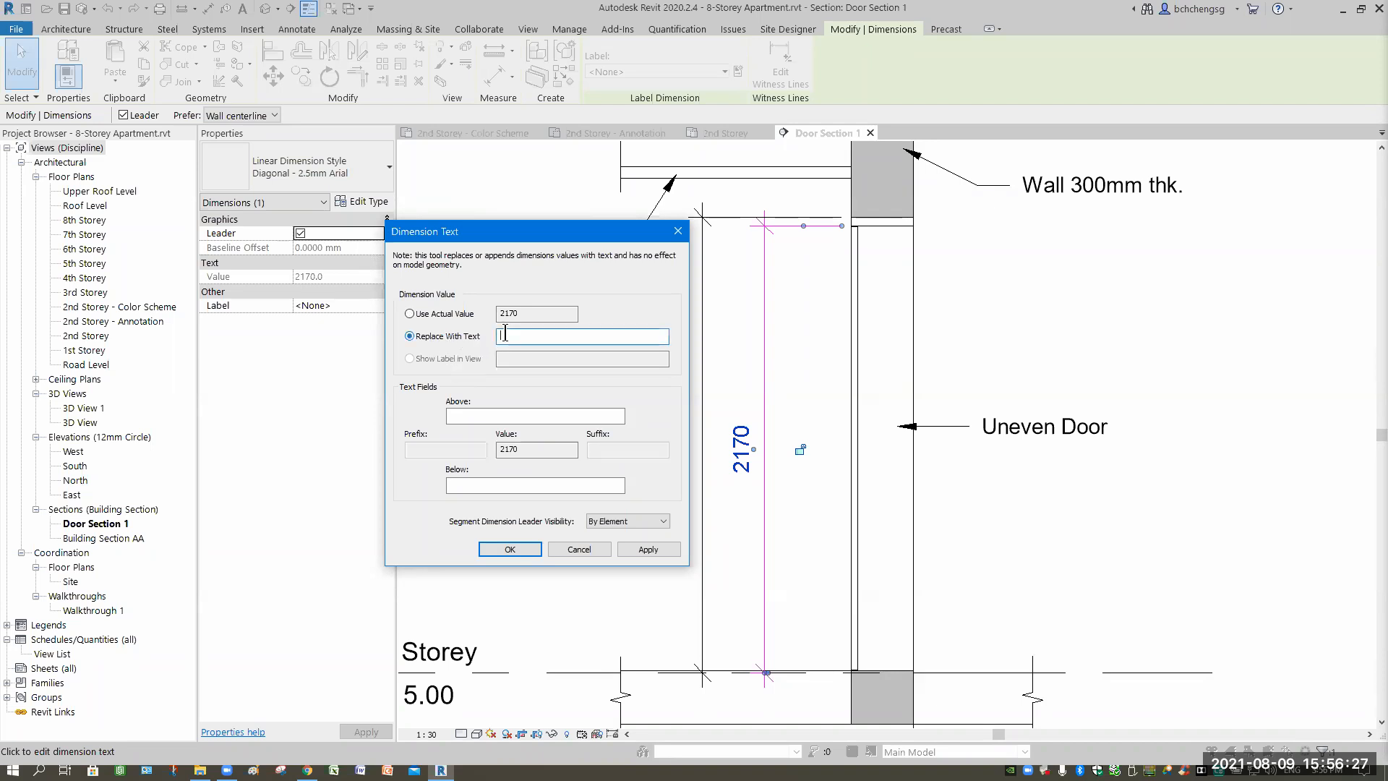
Add 'Clear Door Height' below the 2170 value and apply it.
left_click(494, 485)
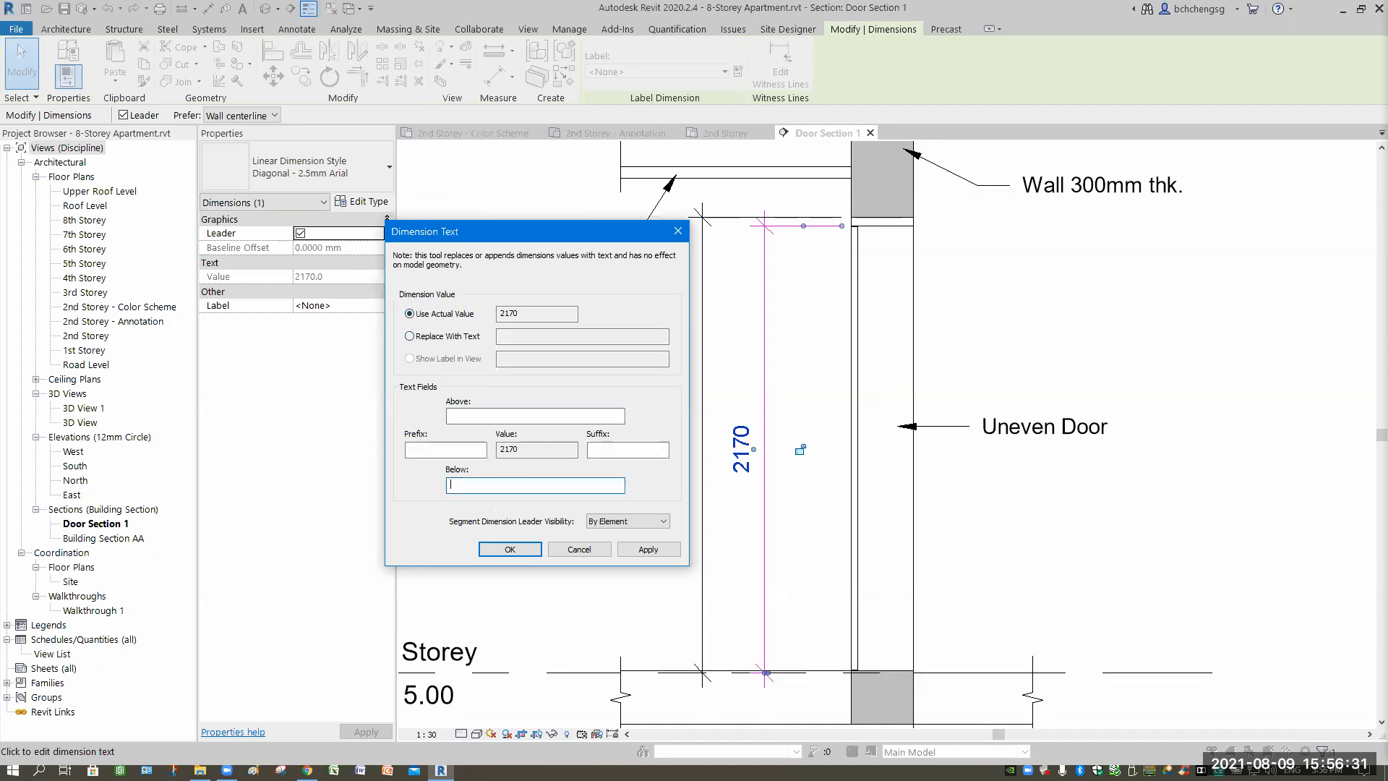
type("Clear Door Helght")
left_click(648, 549)
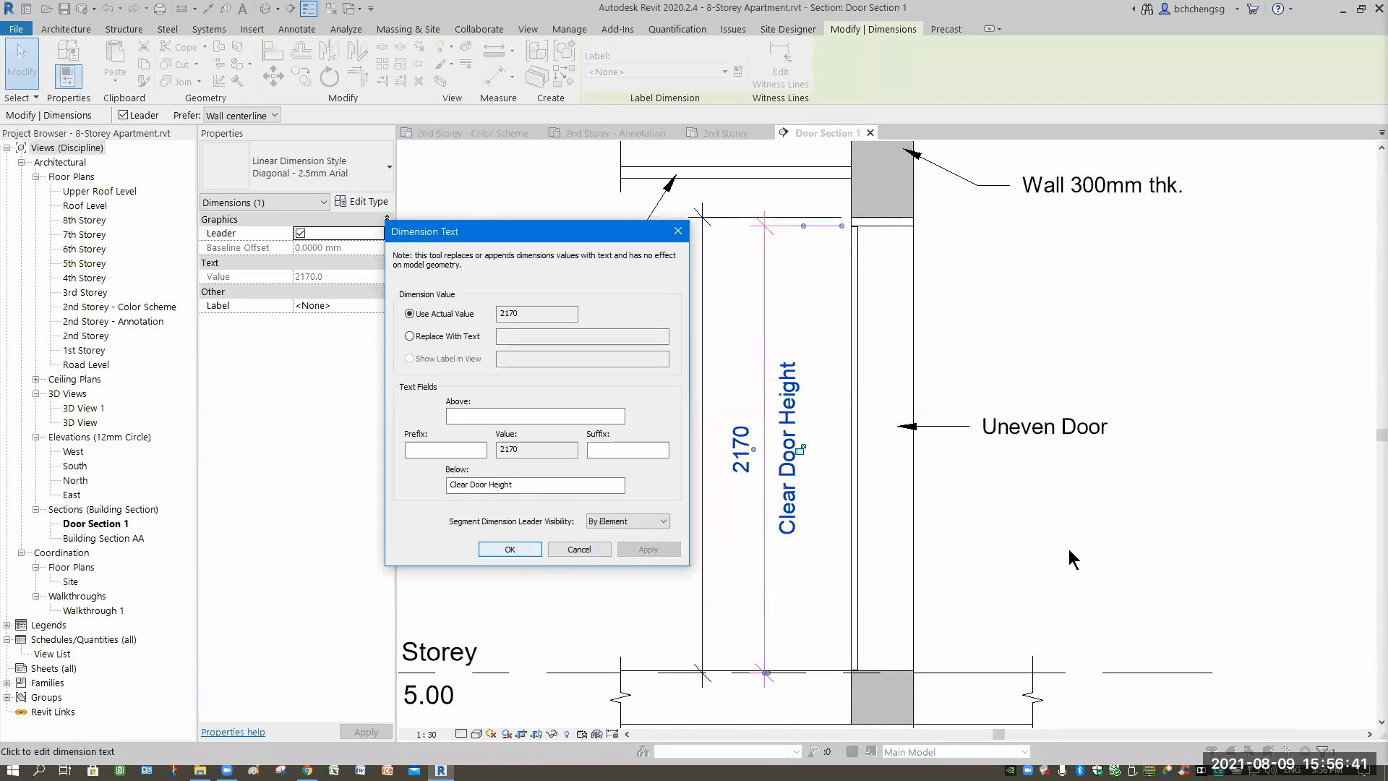
key("Return")
key("Escape")
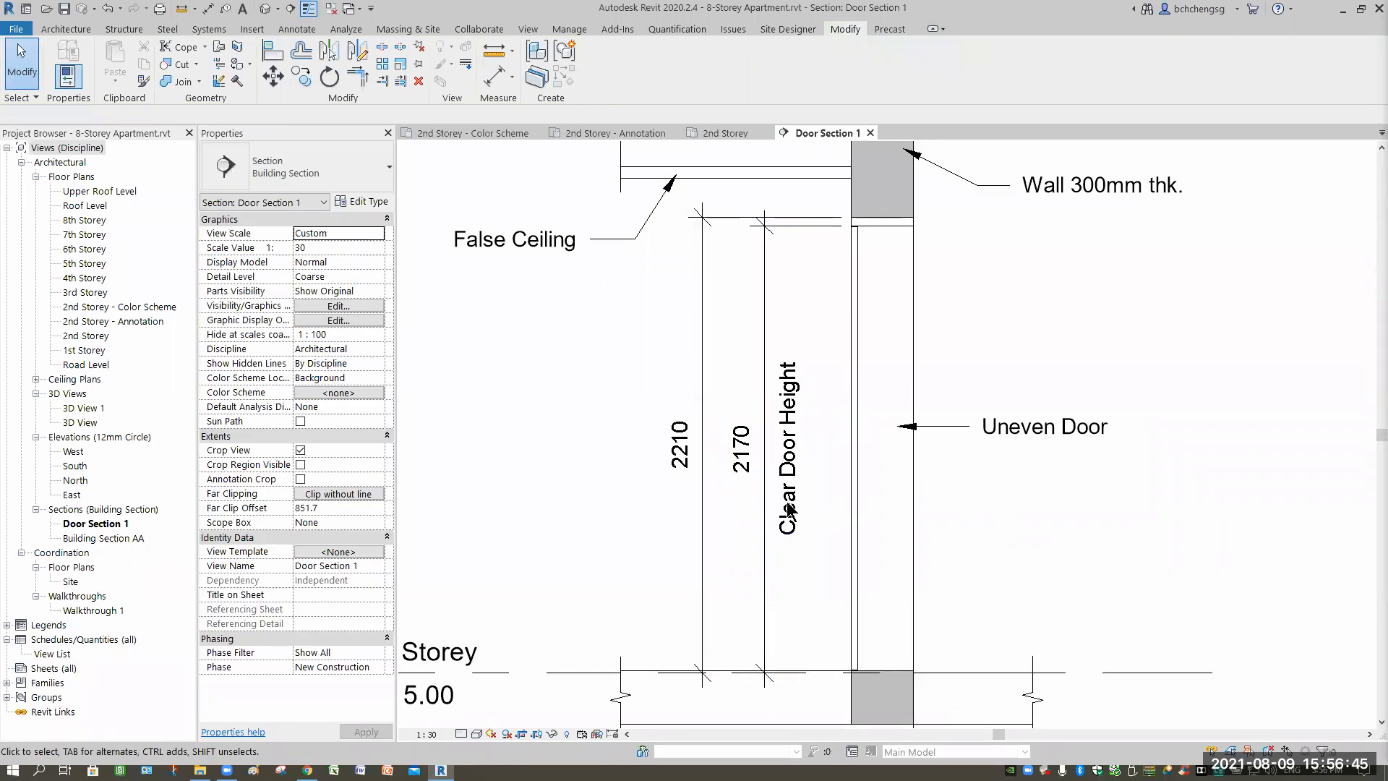
Zoom to the door between both storeys and select the 2170 Clear Door Height dimension.
scroll(743, 426, "up", 2)
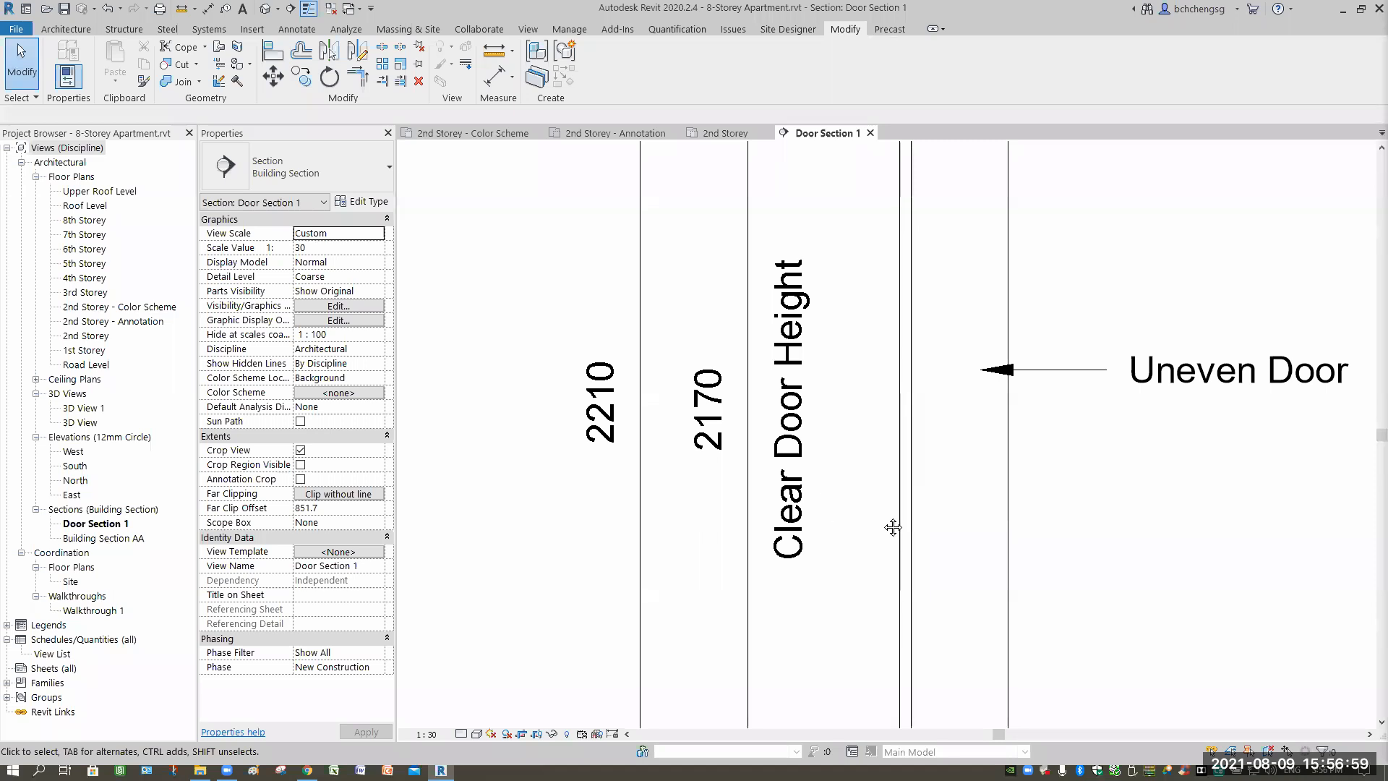
scroll(915, 522, "down", 5)
middle_click_drag(885, 479, 969, 489)
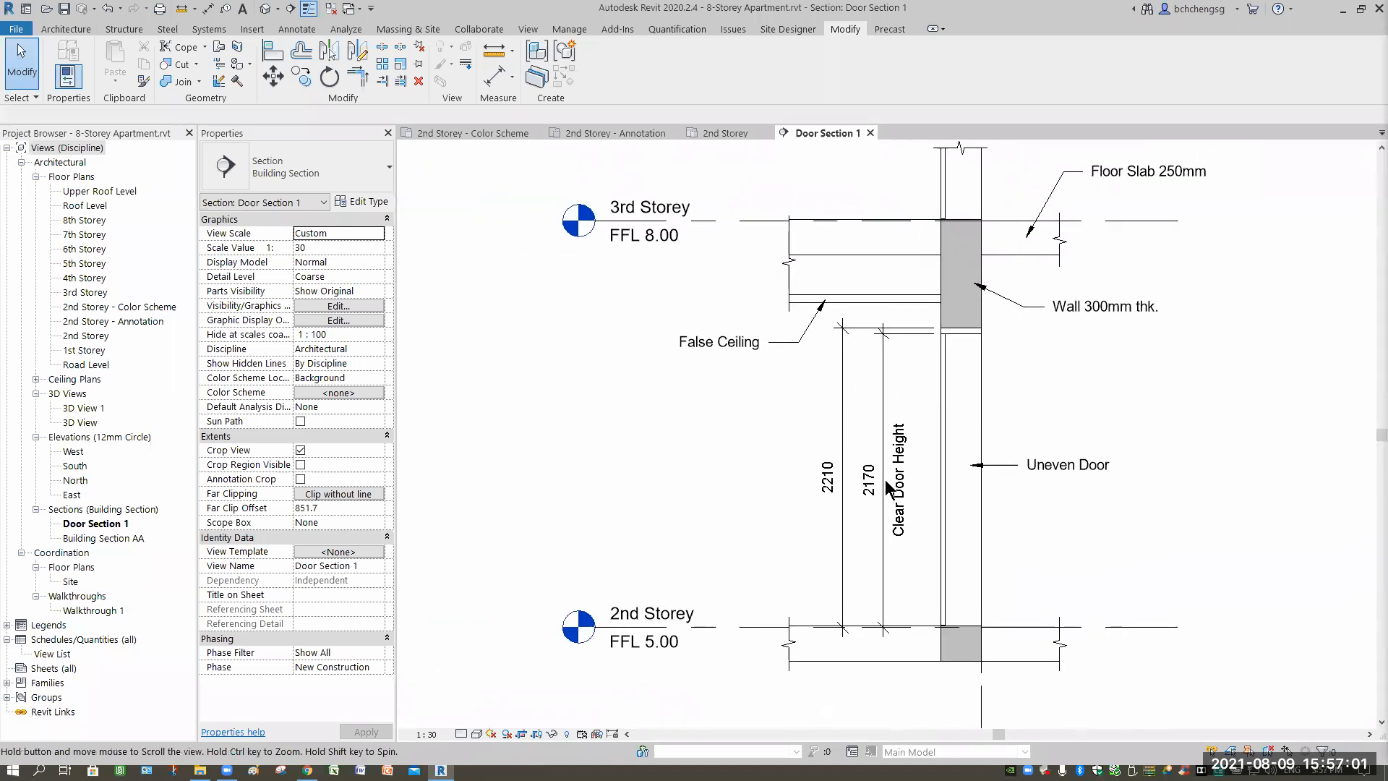
scroll(896, 484, "up", 4)
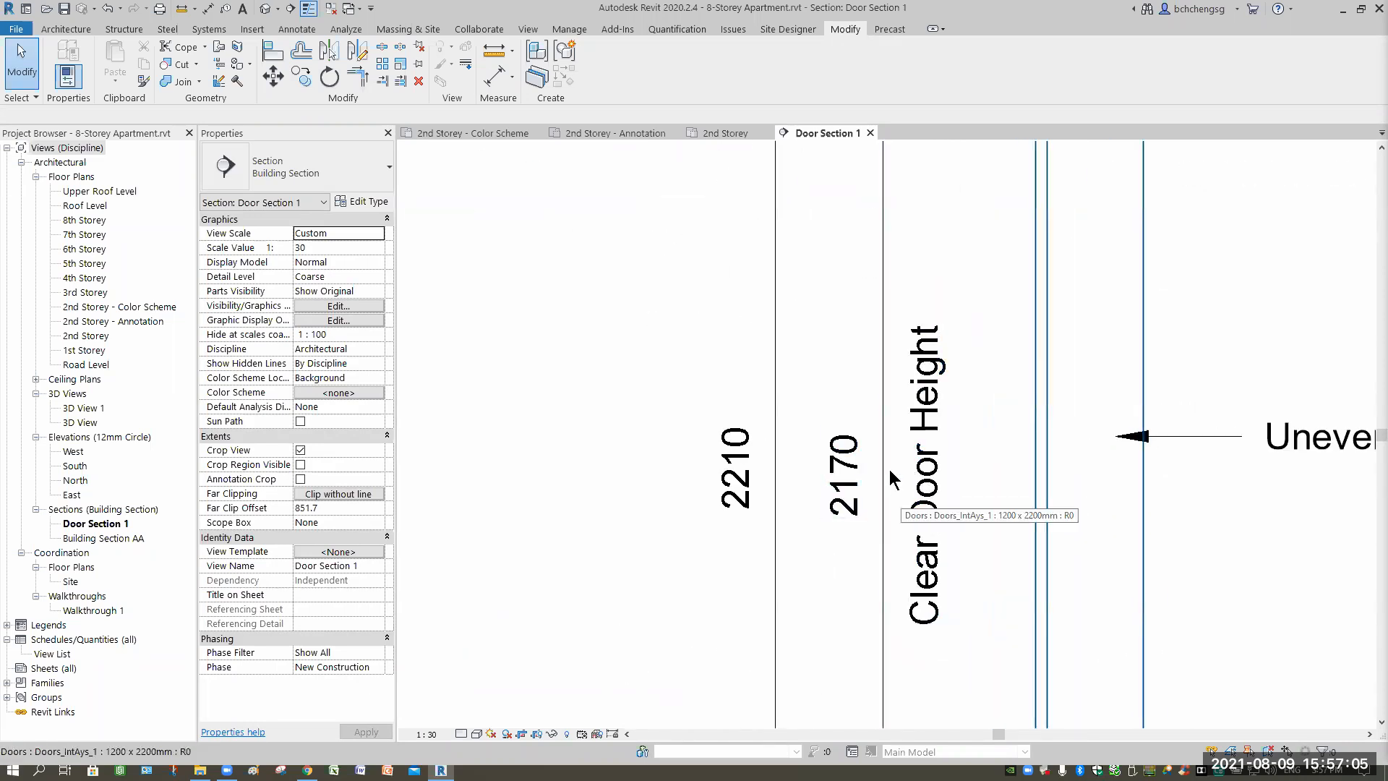
left_click(889, 470)
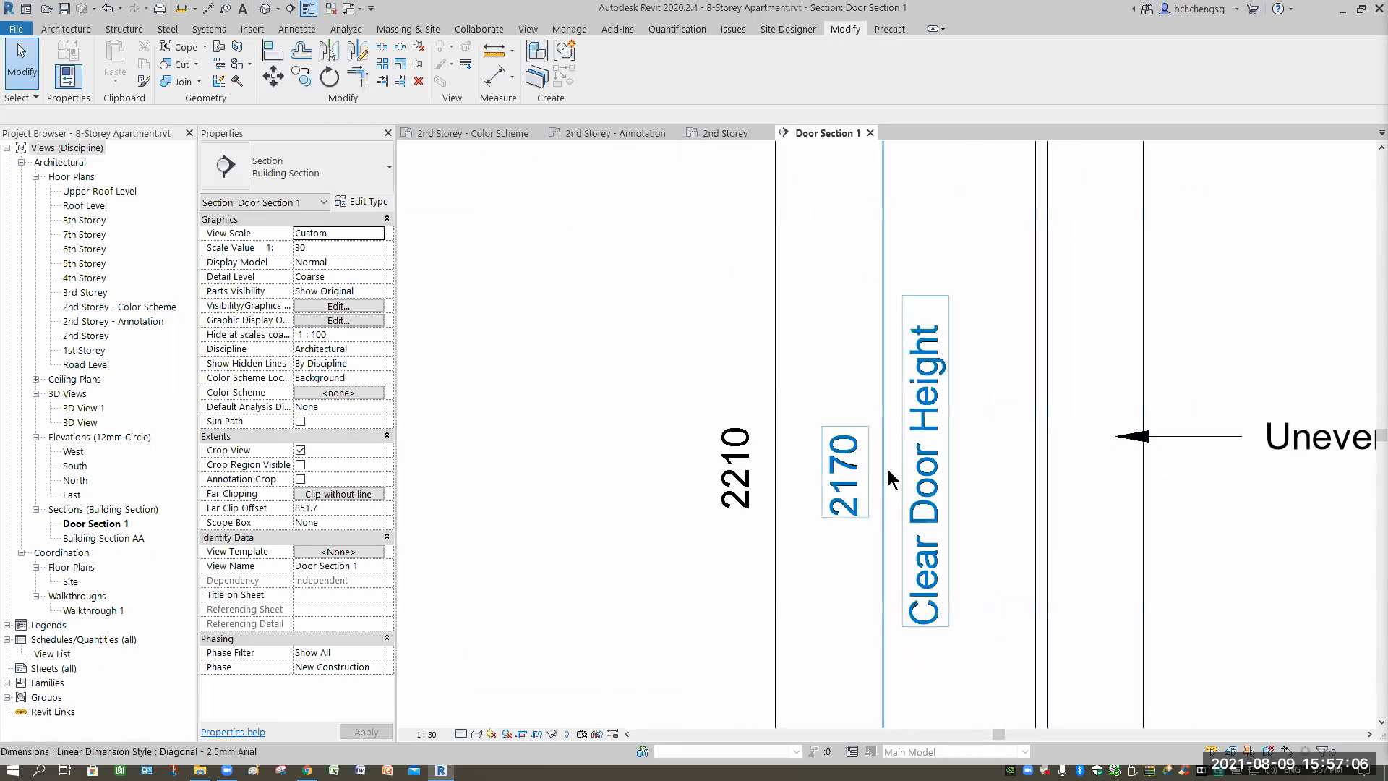
left_click(885, 510)
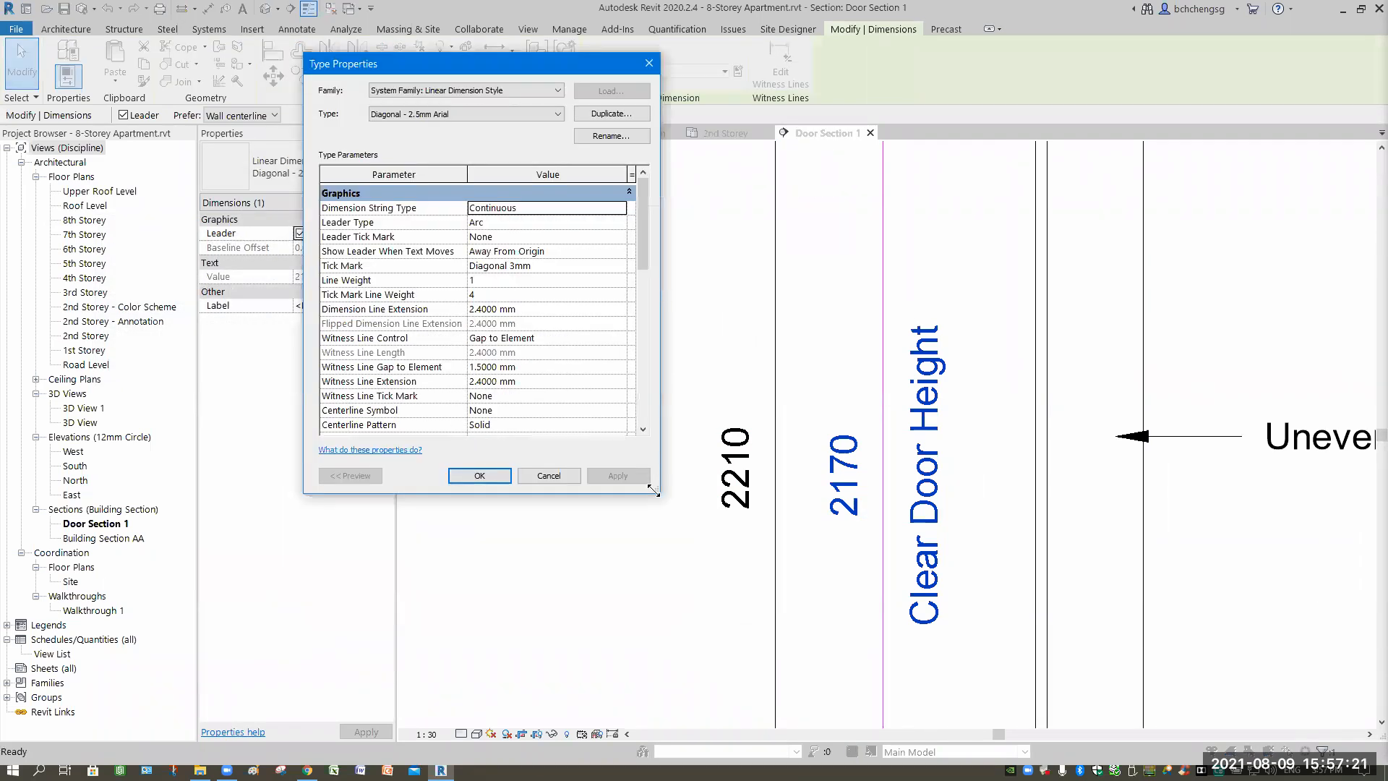
Enlarge the Diagonal - 2.5mm Arial Type Properties window and scroll down through its parameters.
left_click_drag(654, 487, 663, 700)
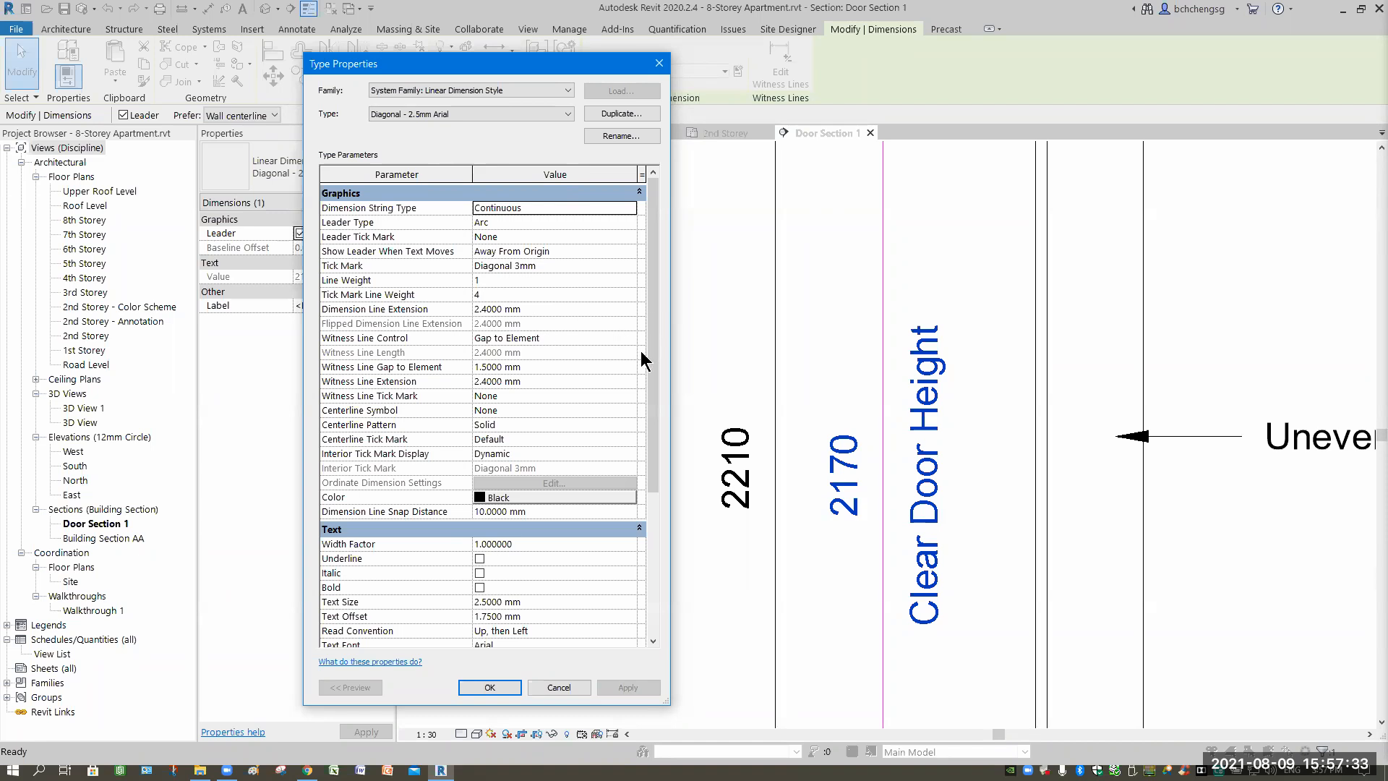
scroll(397, 514, "down", 3)
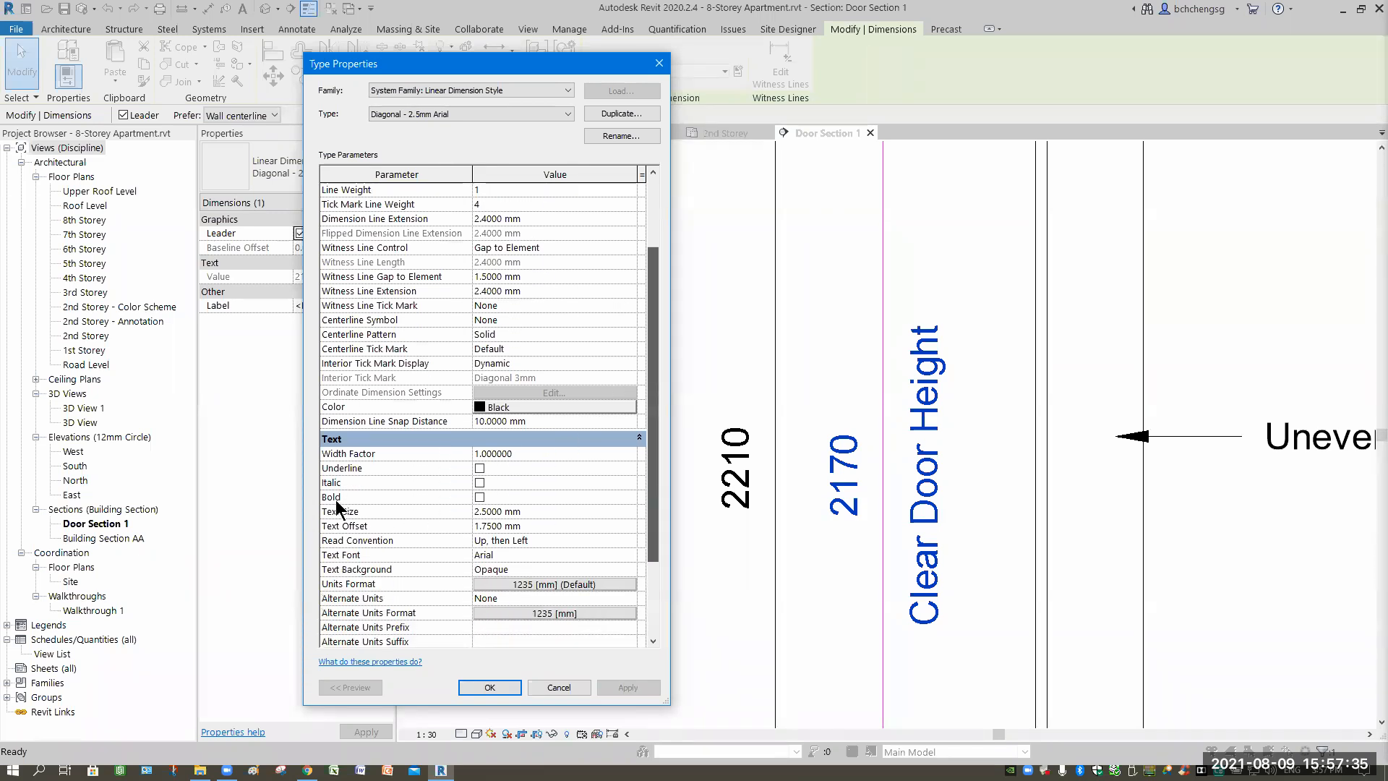
scroll(334, 499, "down", 1)
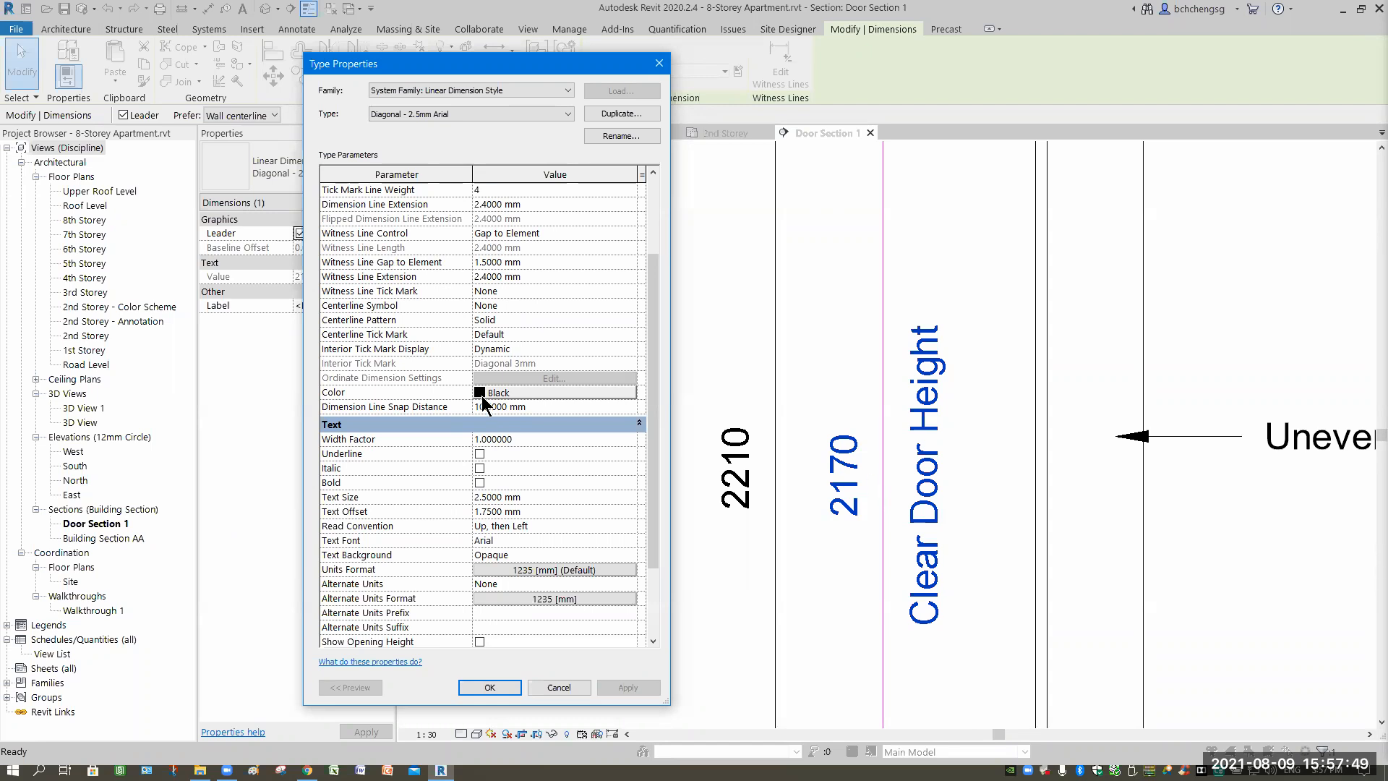
left_click_drag(651, 345, 640, 273)
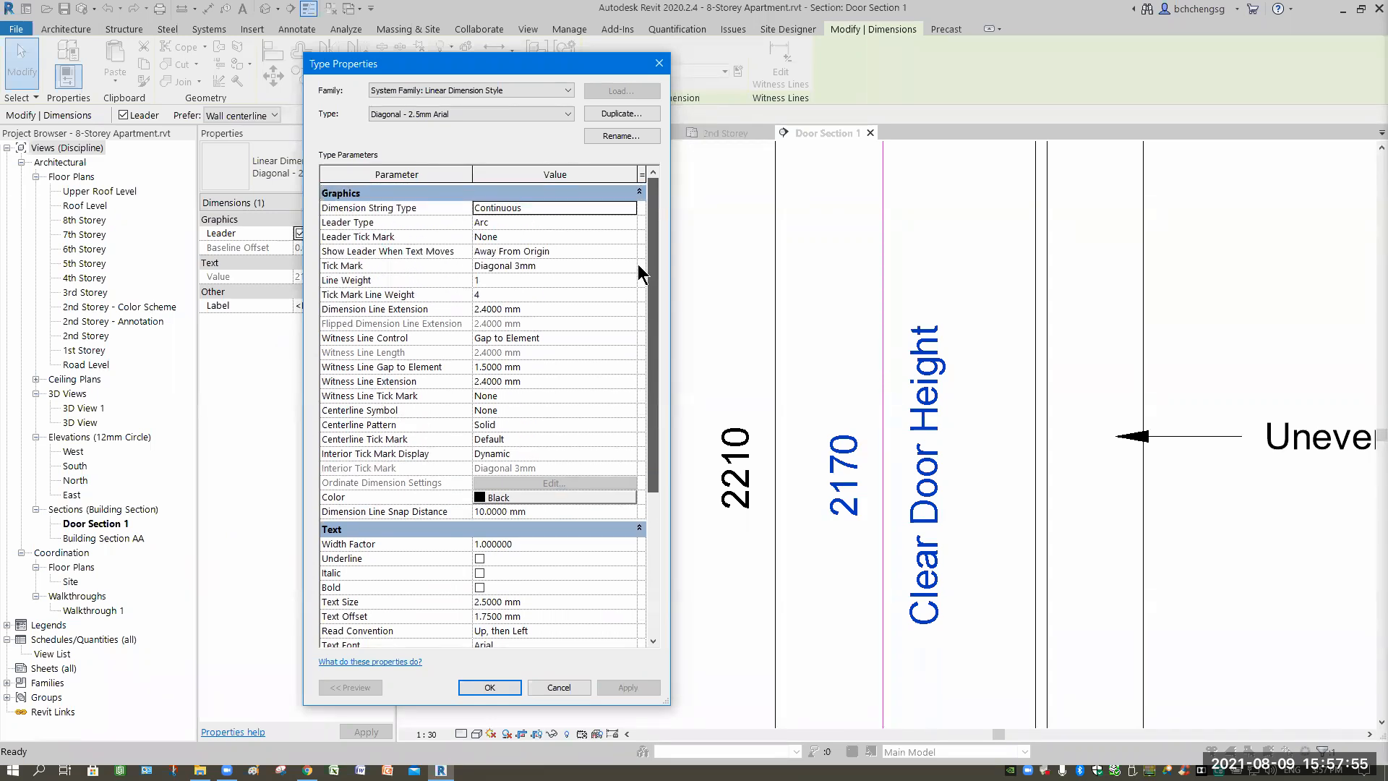
left_click_drag(638, 265, 584, 239)
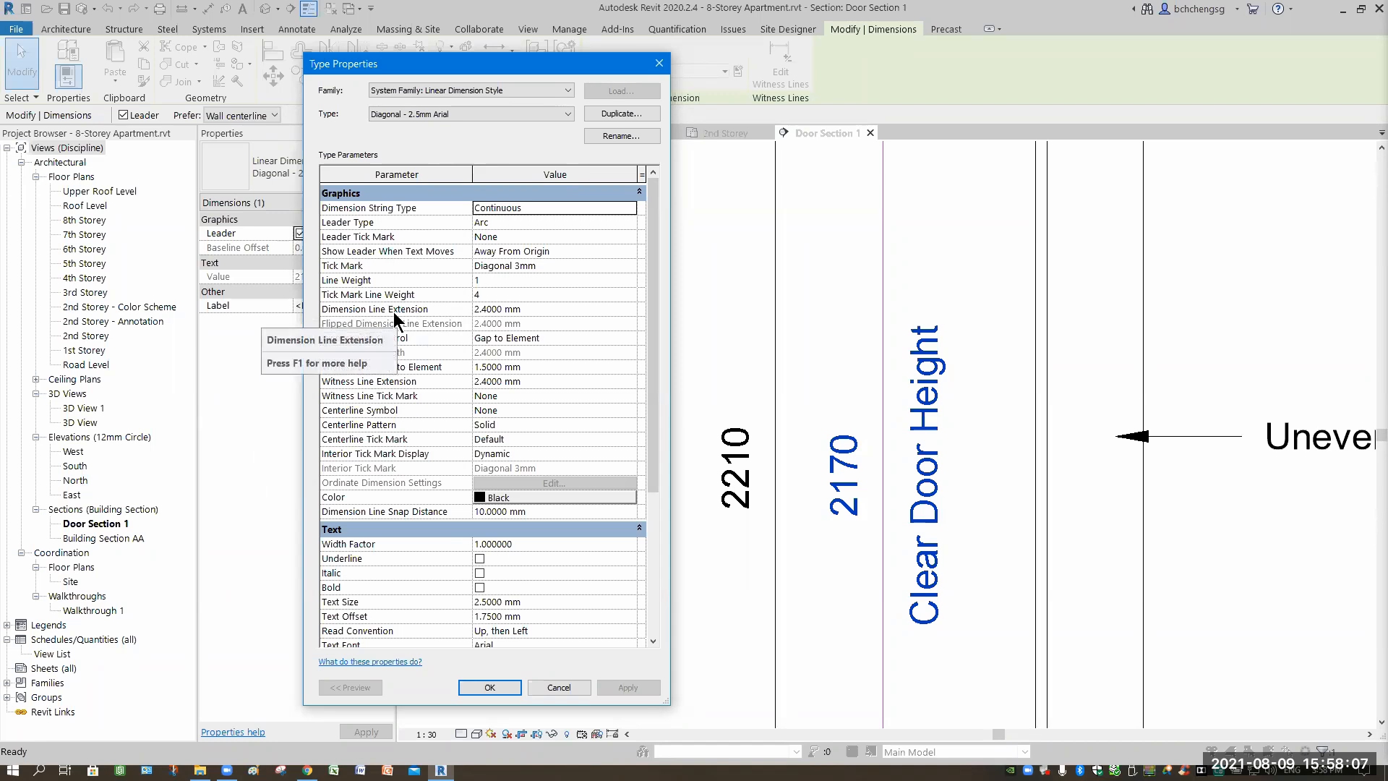
mouse_move(651, 379)
left_mouse_down()
mouse_move(657, 483)
mouse_move(658, 361)
left_mouse_up()
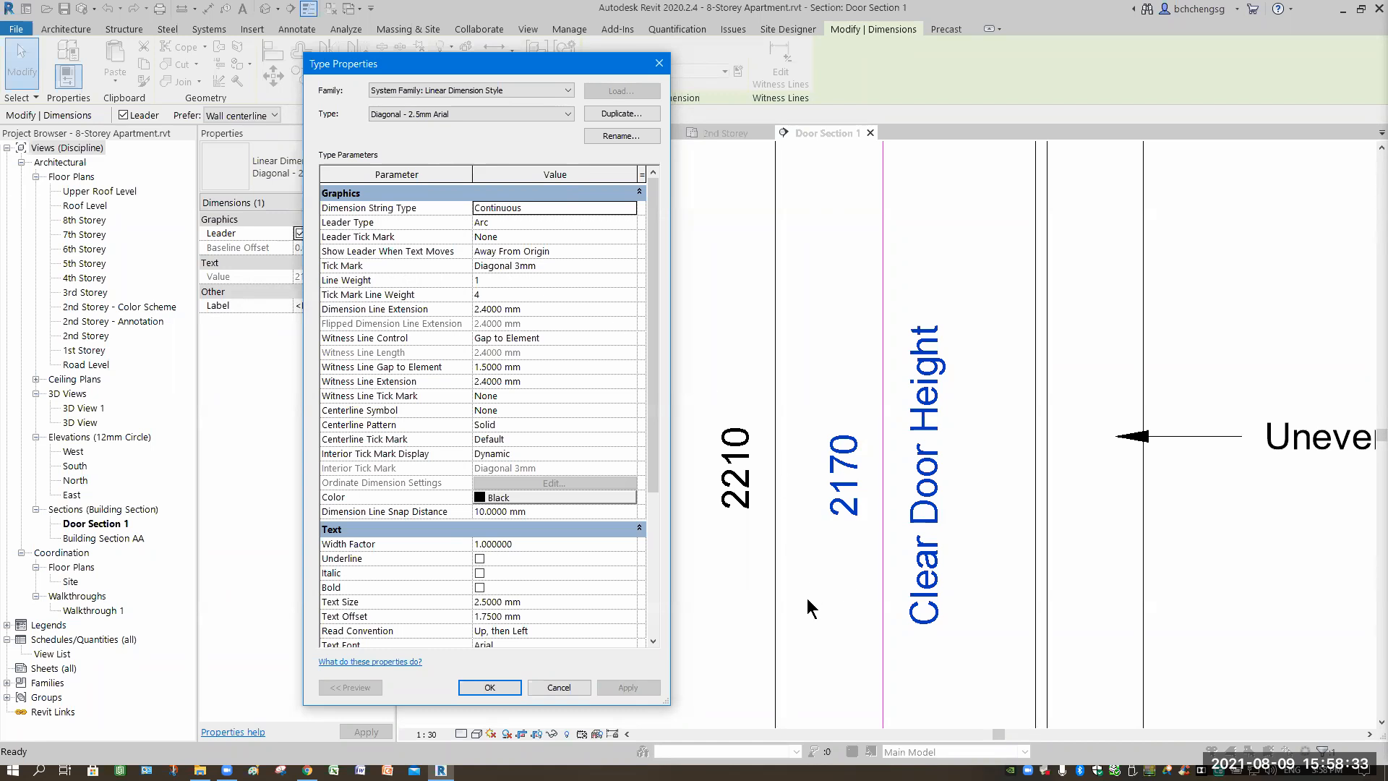
left_click(491, 688)
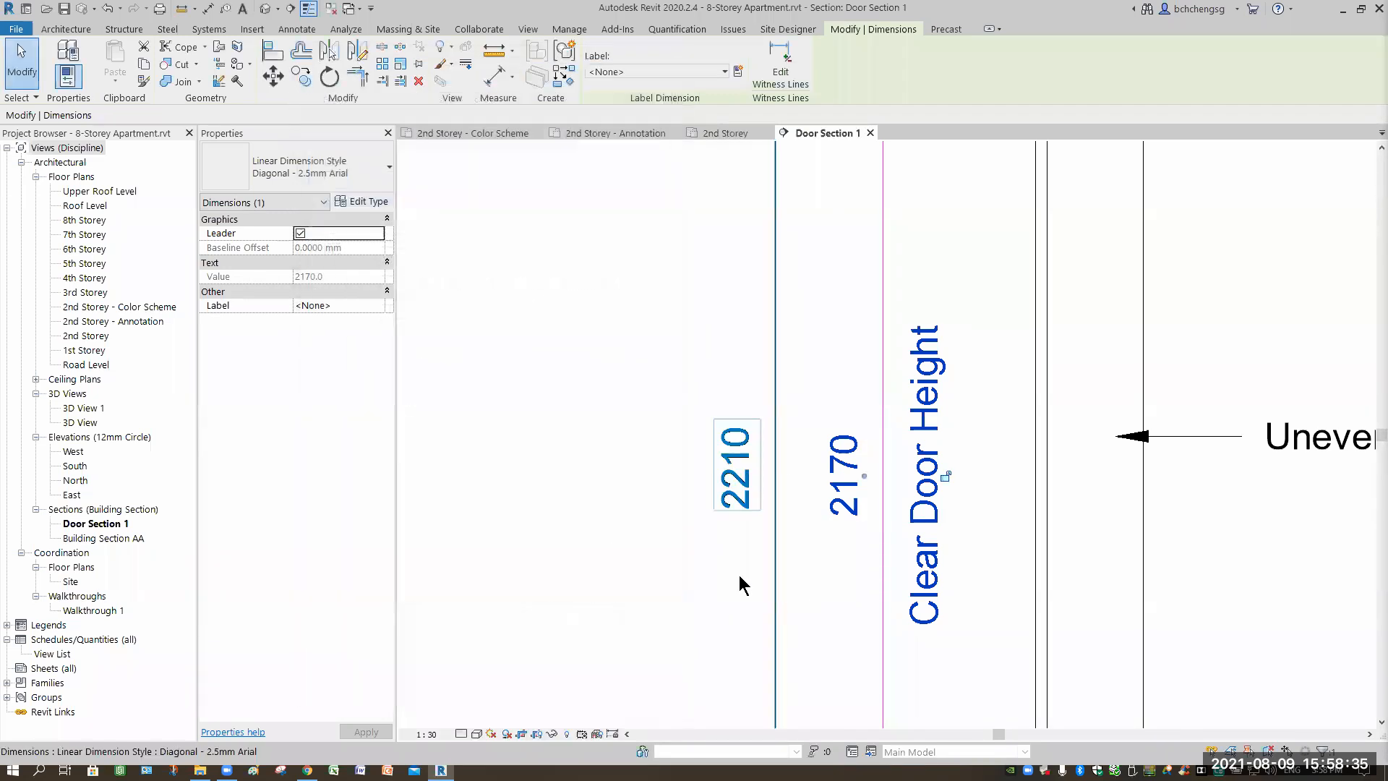
scroll(739, 575, "down", 3)
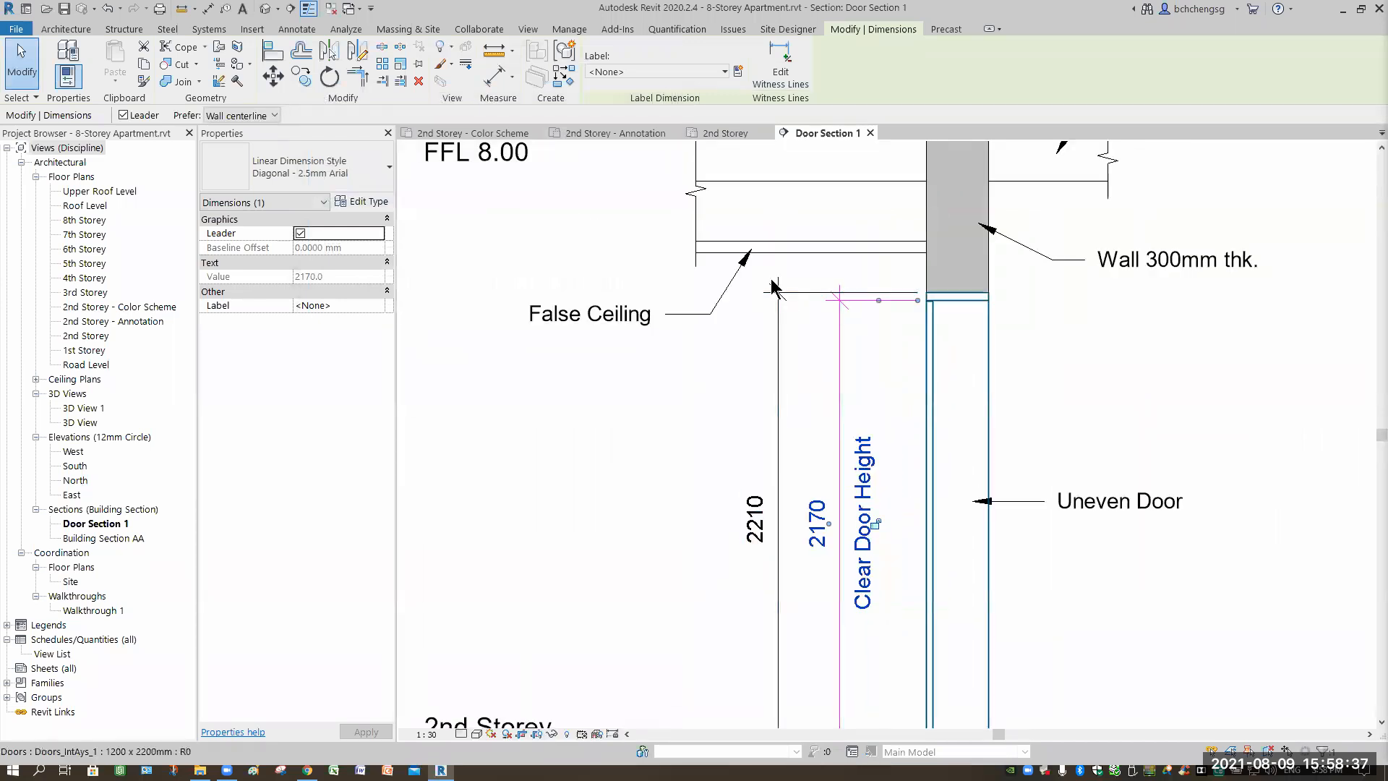
left_click(357, 203)
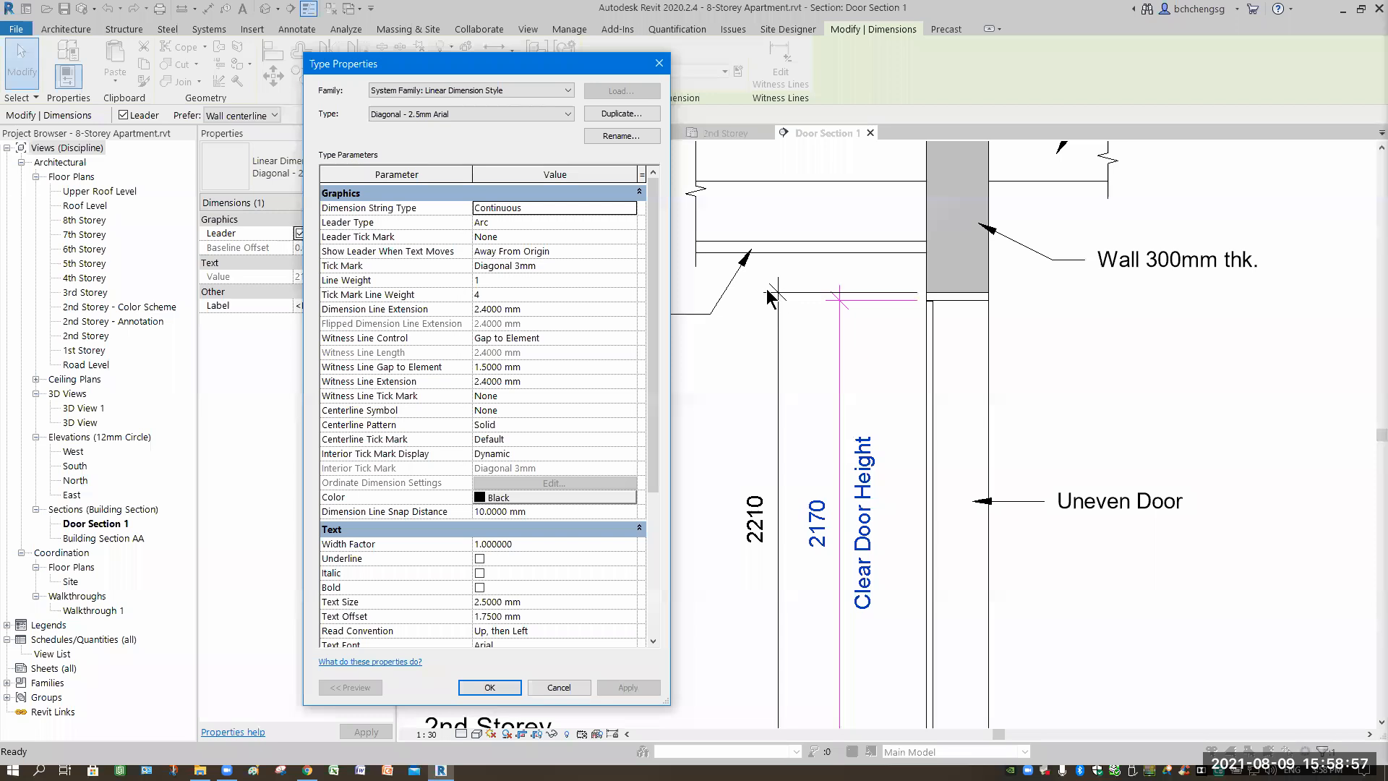
Set the dimension style's Text Offset to 0.5 mm, apply it, and deselect the dimension.
left_click_drag(548, 68, 547, 47)
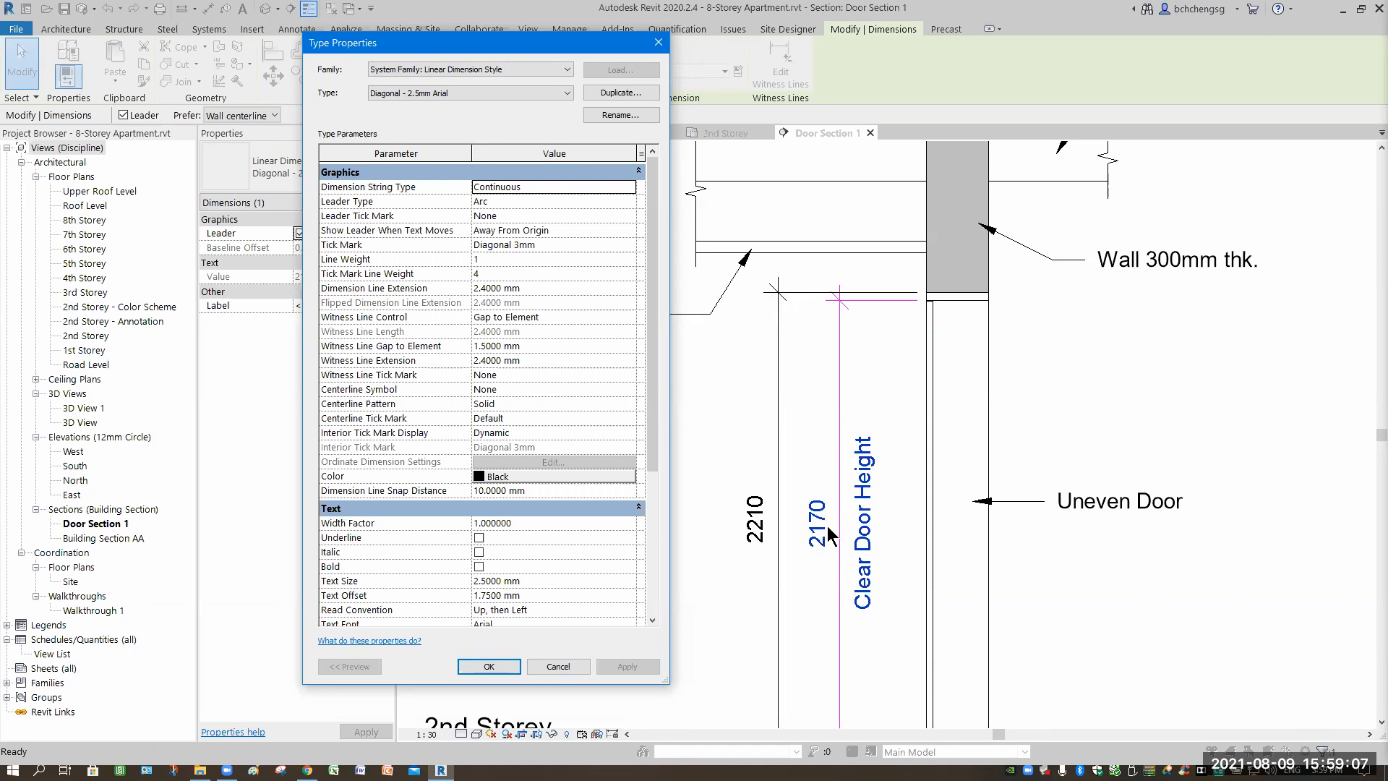
left_click_drag(653, 445, 654, 518)
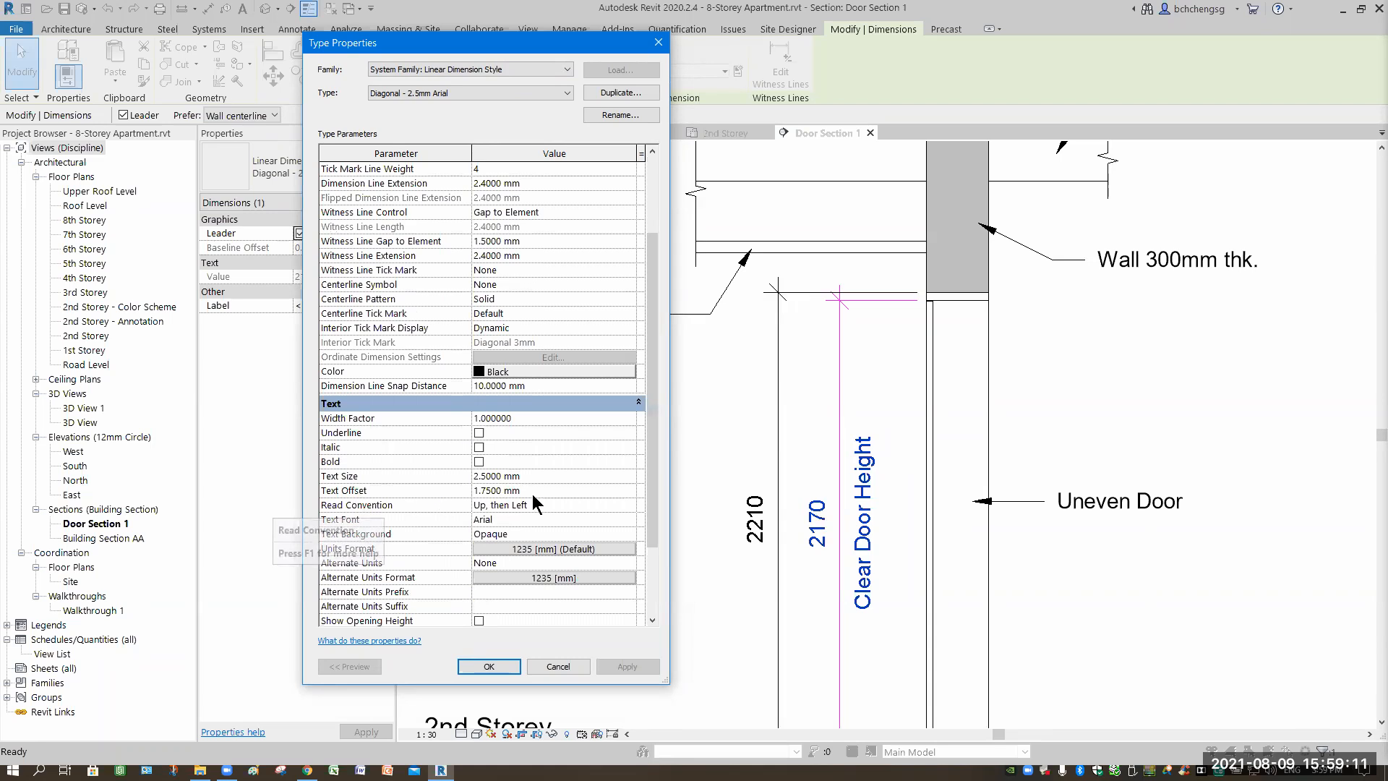
left_click(541, 494)
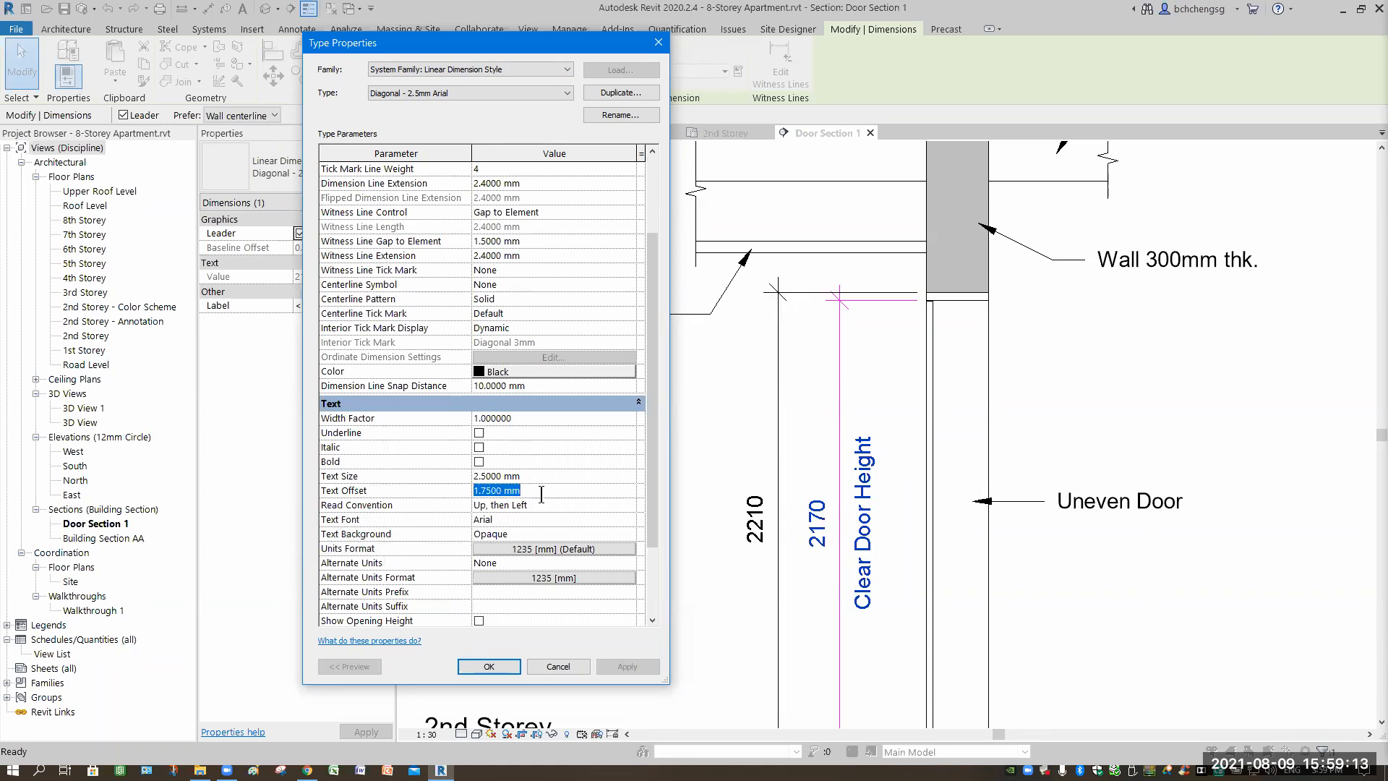
type(".5")
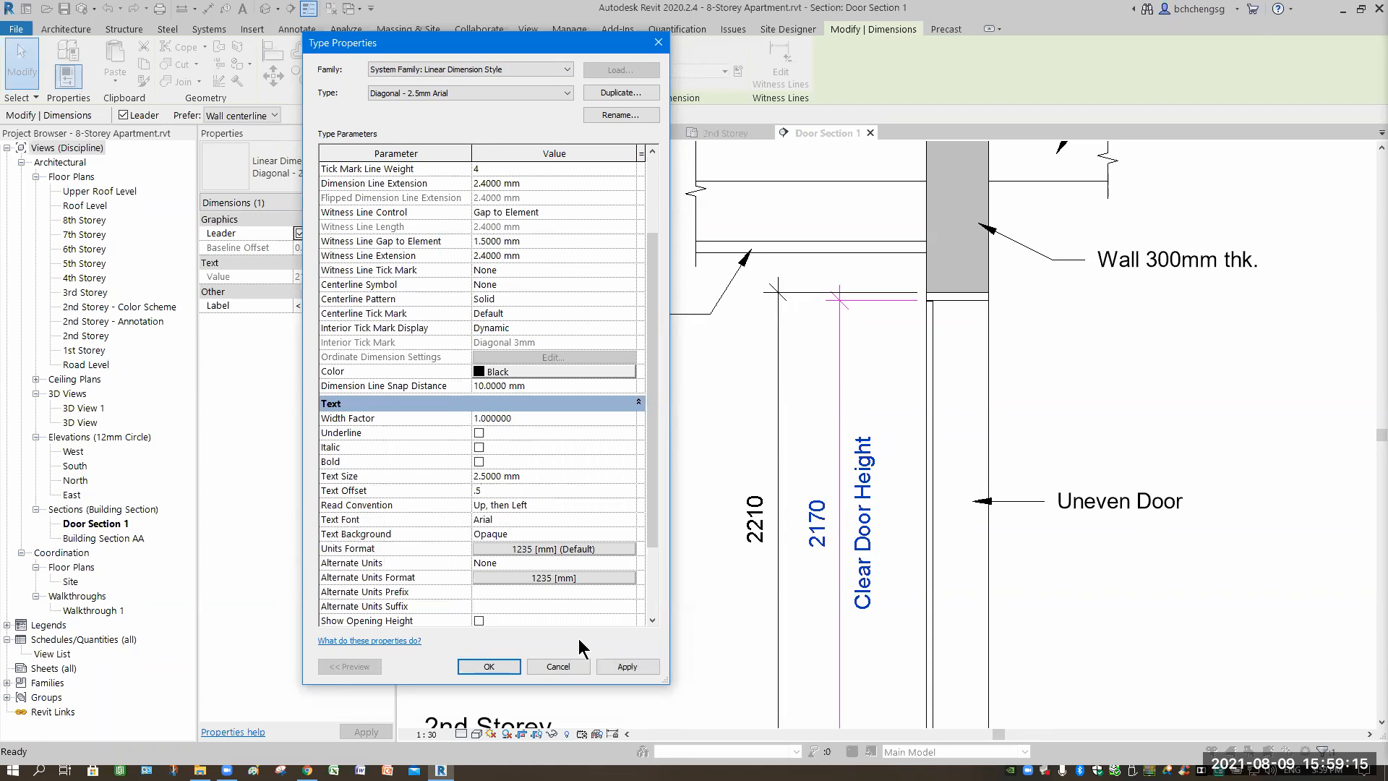
left_click(626, 666)
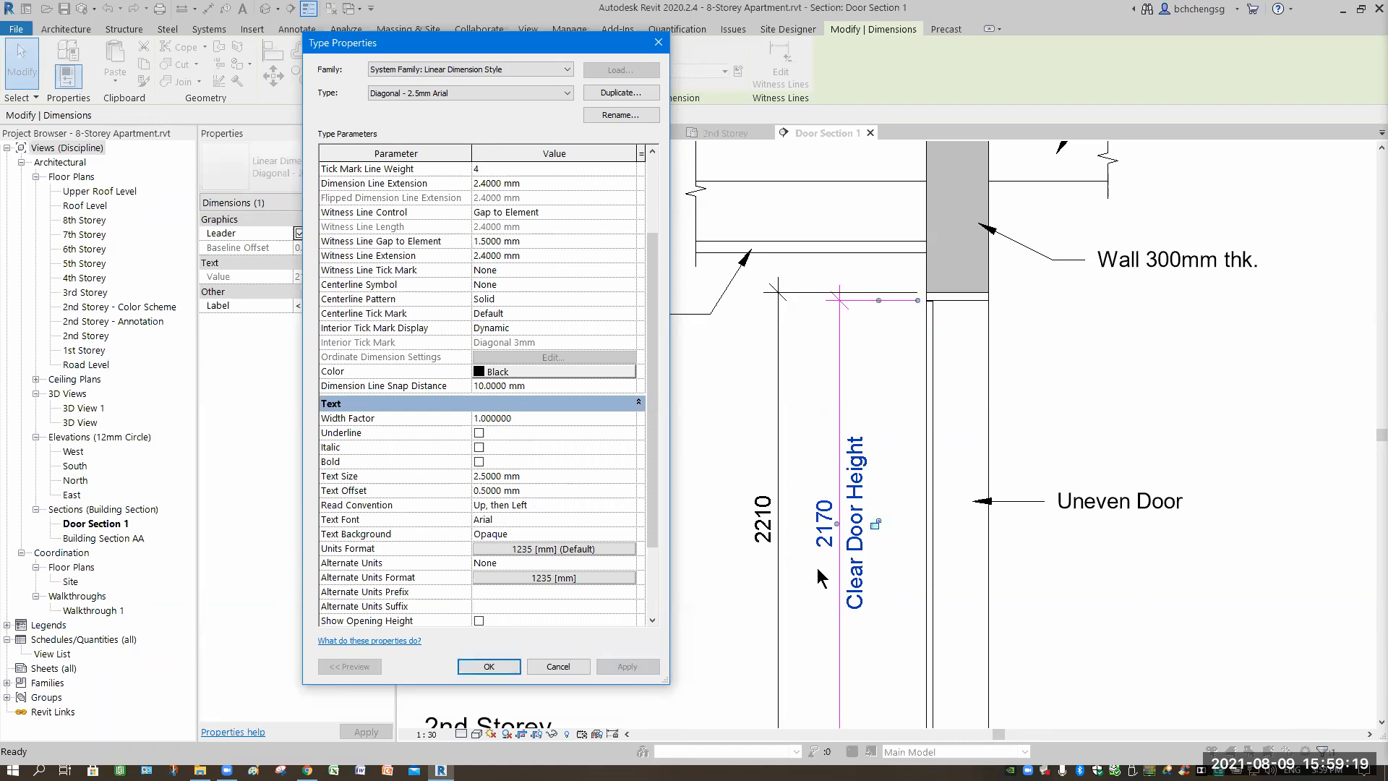
left_click(494, 663)
left_click(1038, 640)
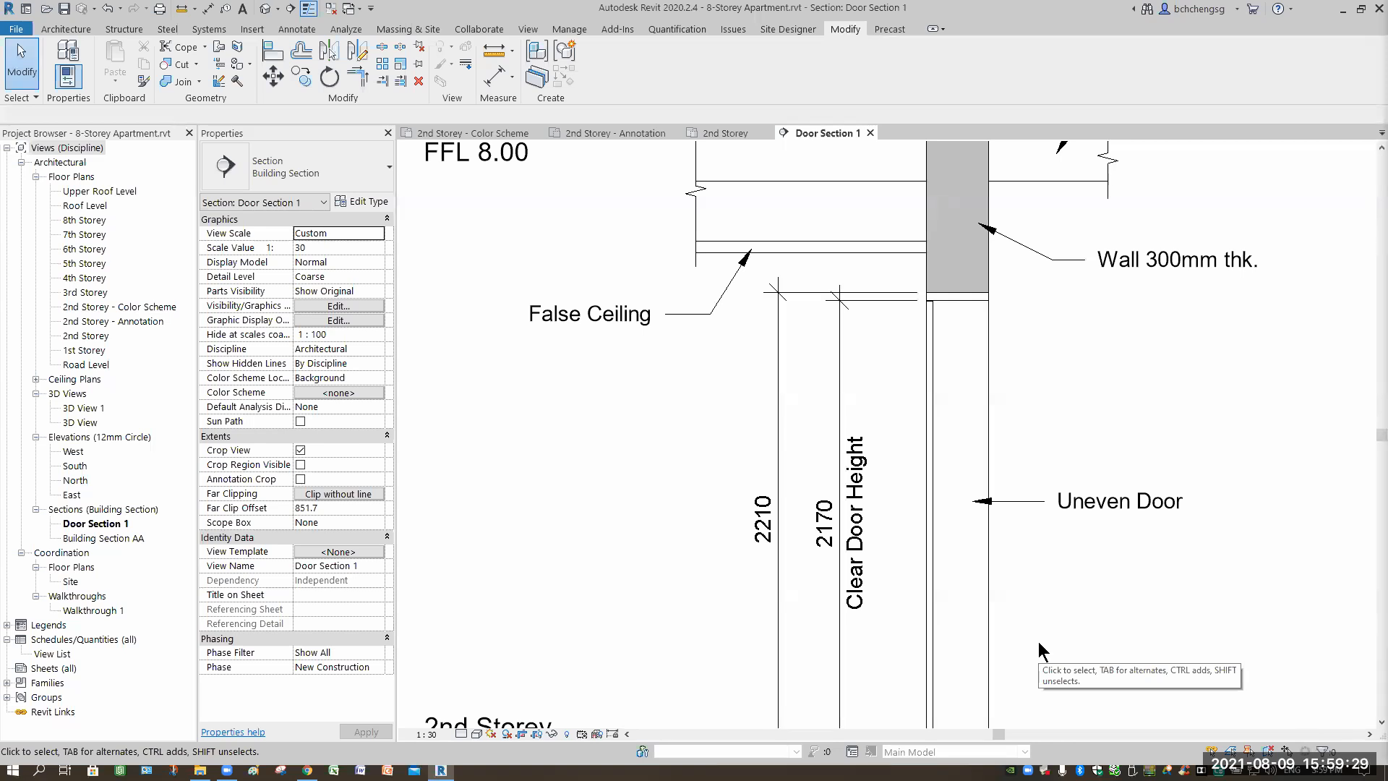
left_click(754, 530)
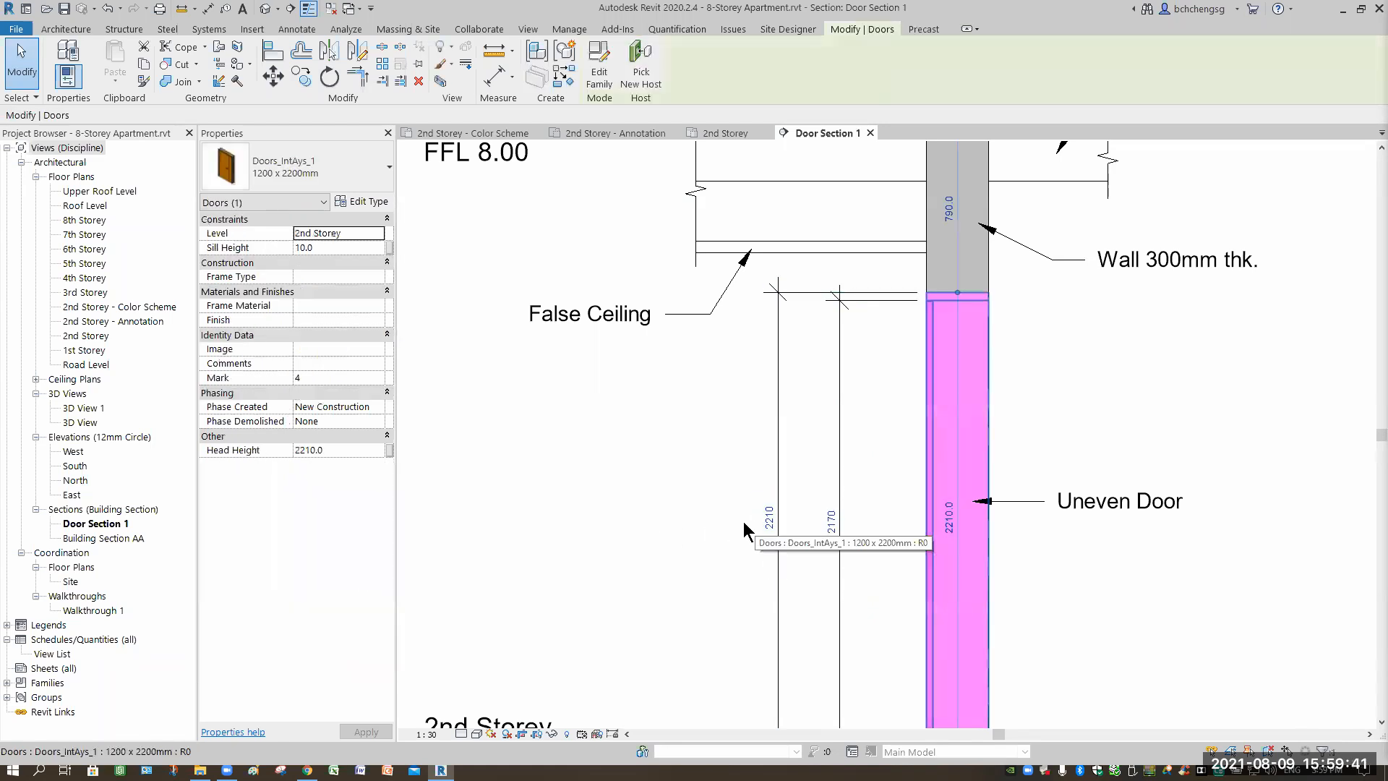
key("Escape")
left_click(768, 527)
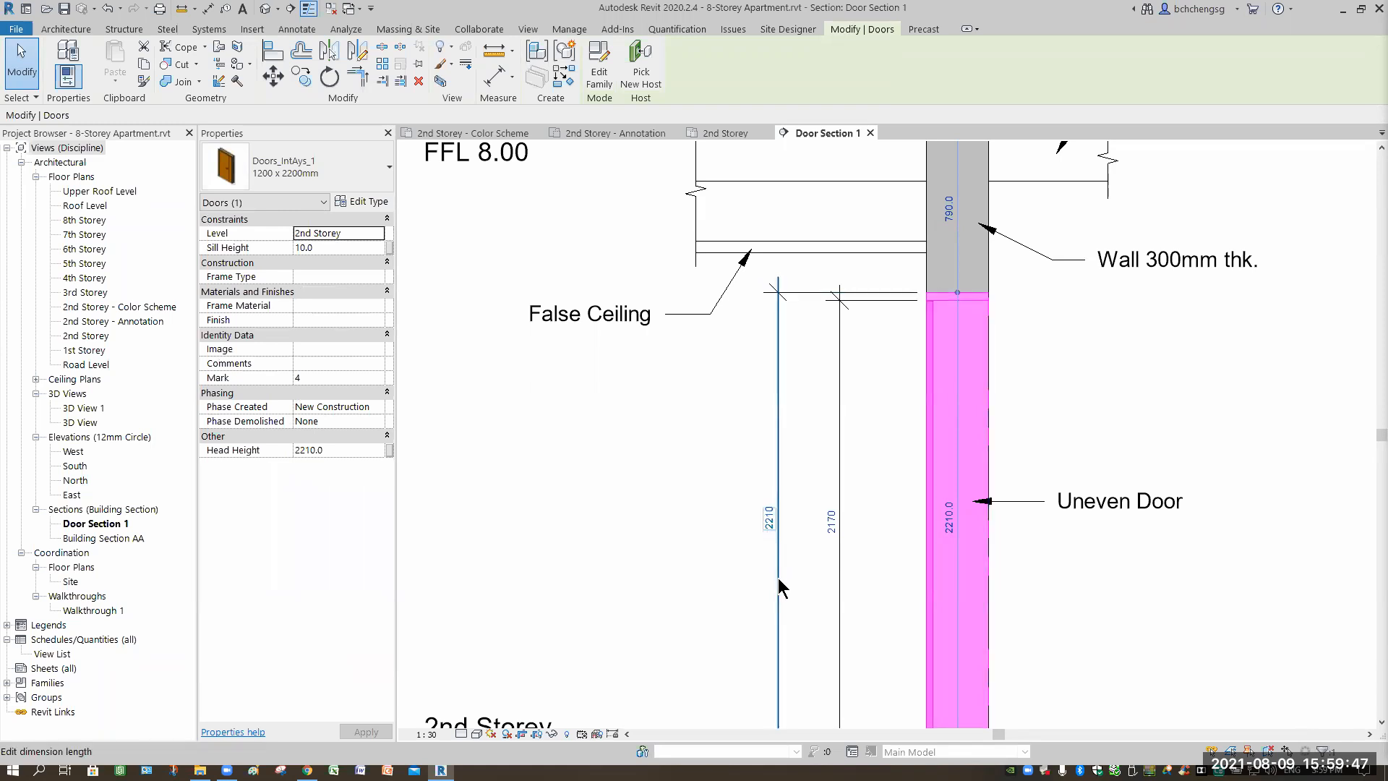
left_click(769, 526)
key("Escape")
key("Escape")
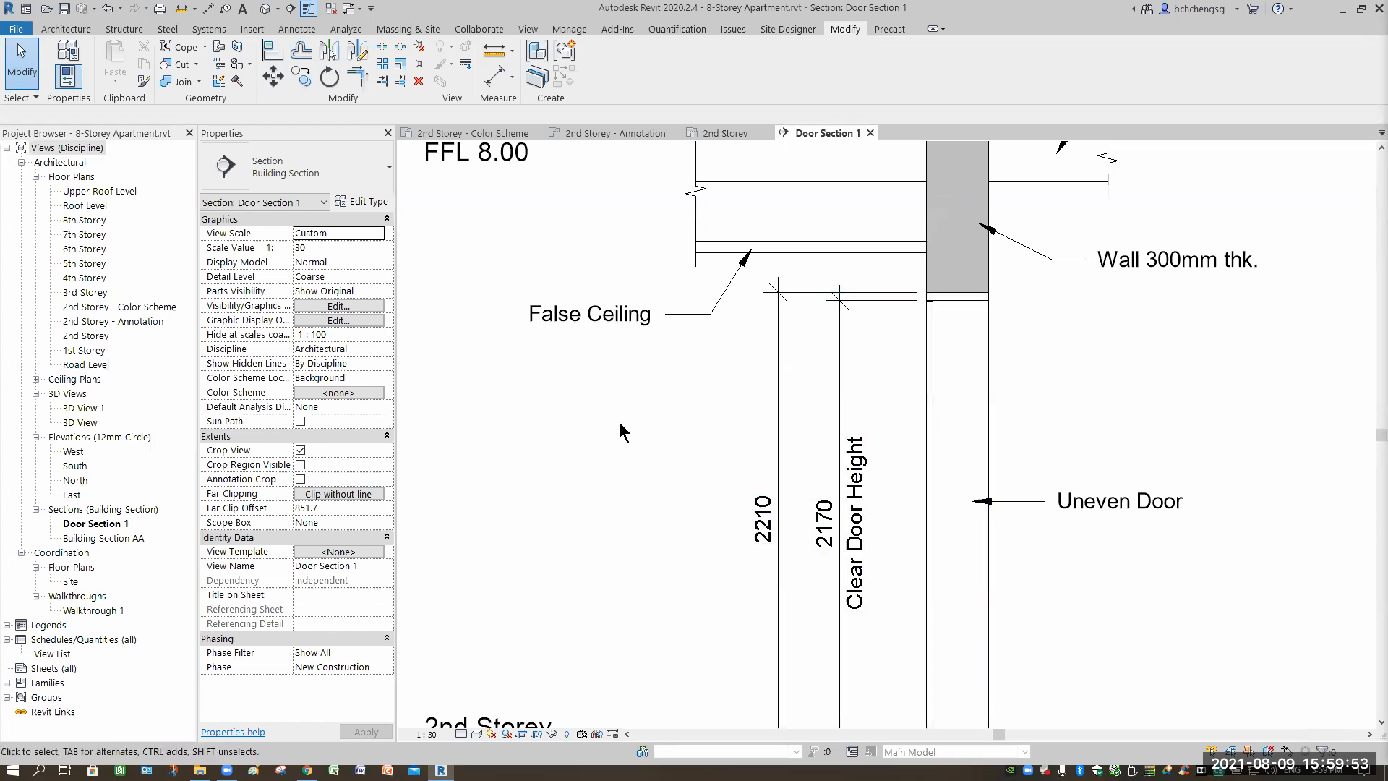
key("Escape")
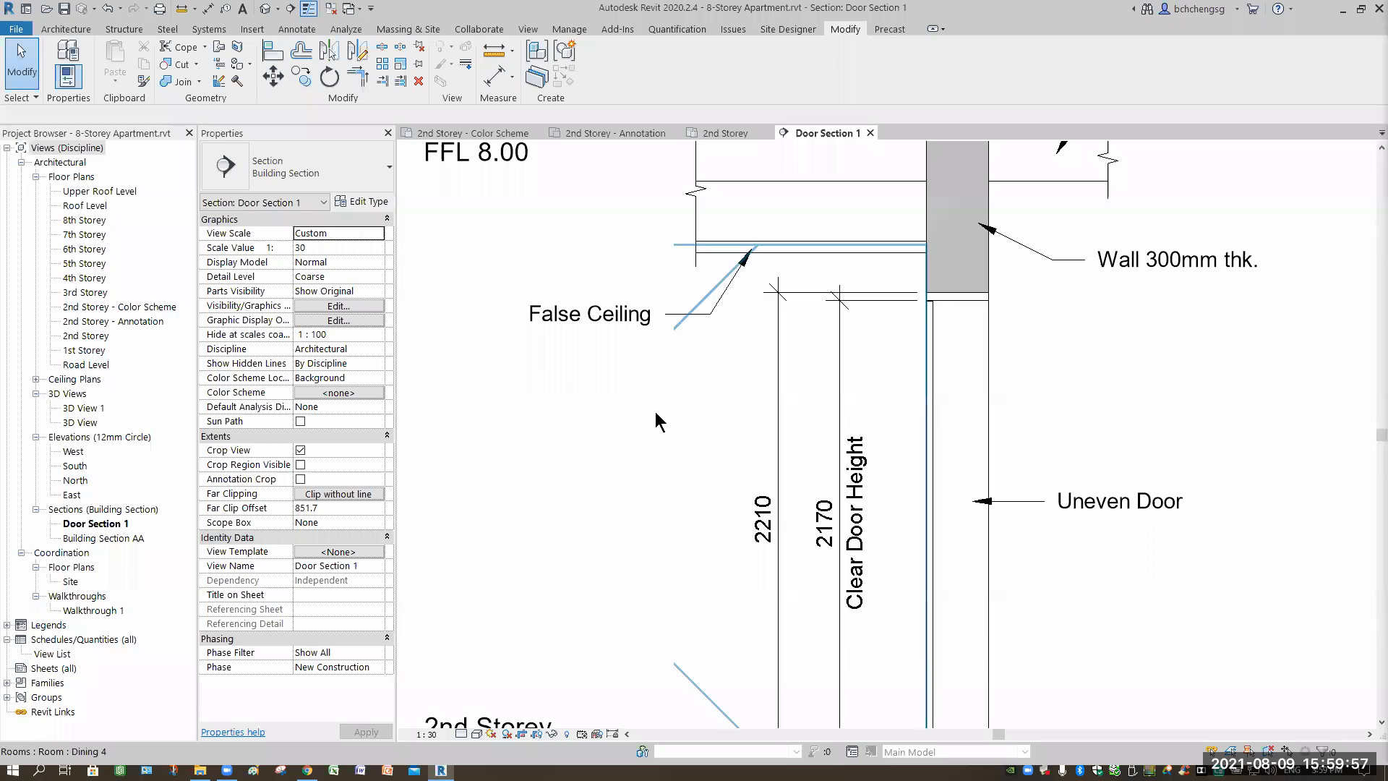
scroll(677, 415, "down", 3)
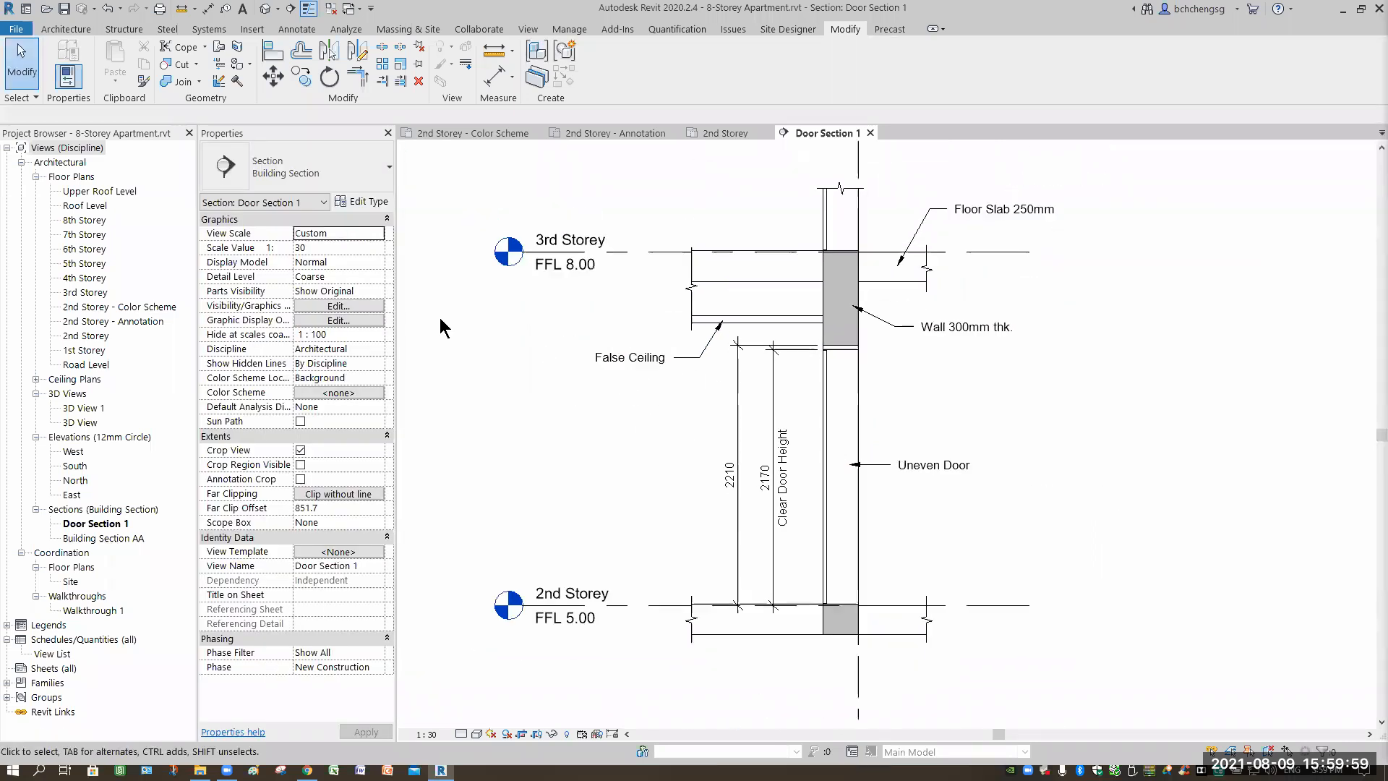
scroll(677, 415, "up", 2)
left_click(65, 30)
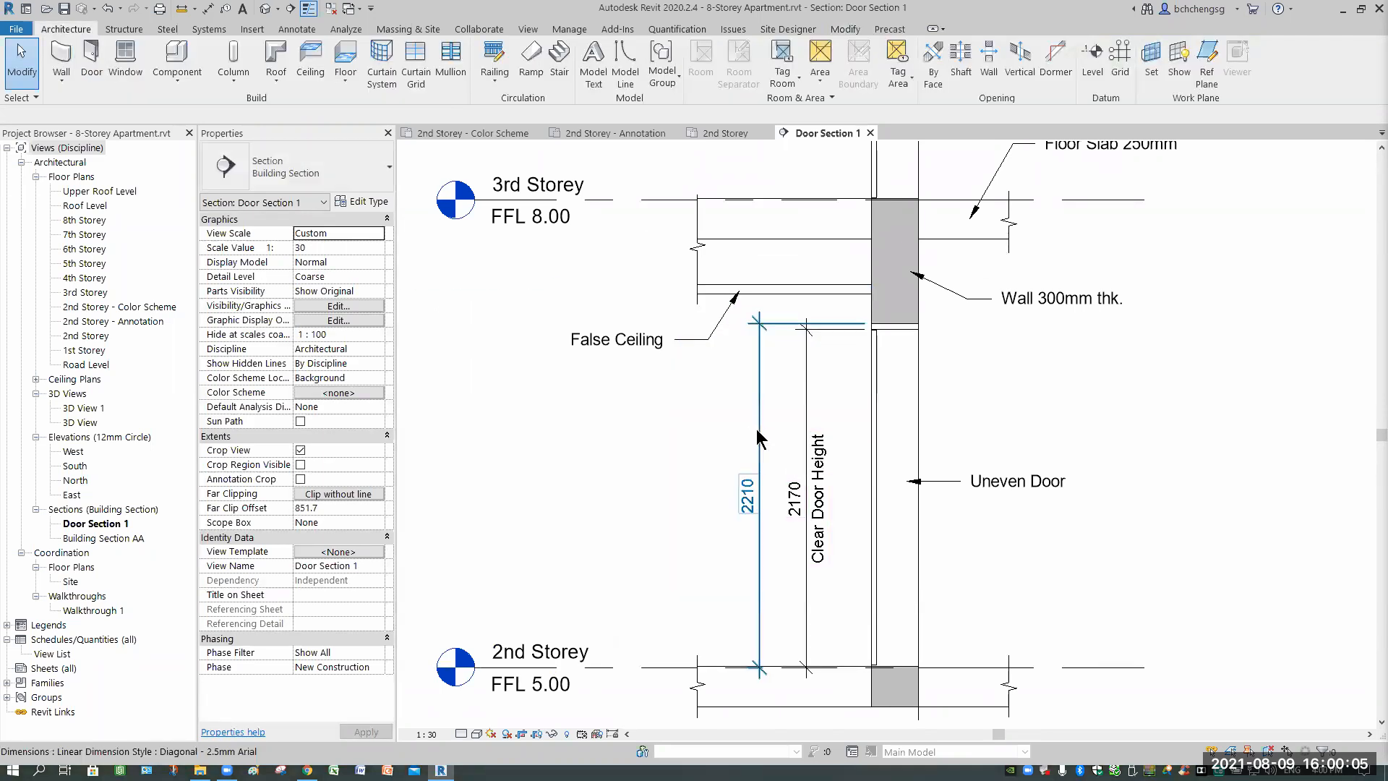
Add 'Structural Door Height' below the 2210 dimension value.
left_click(736, 502)
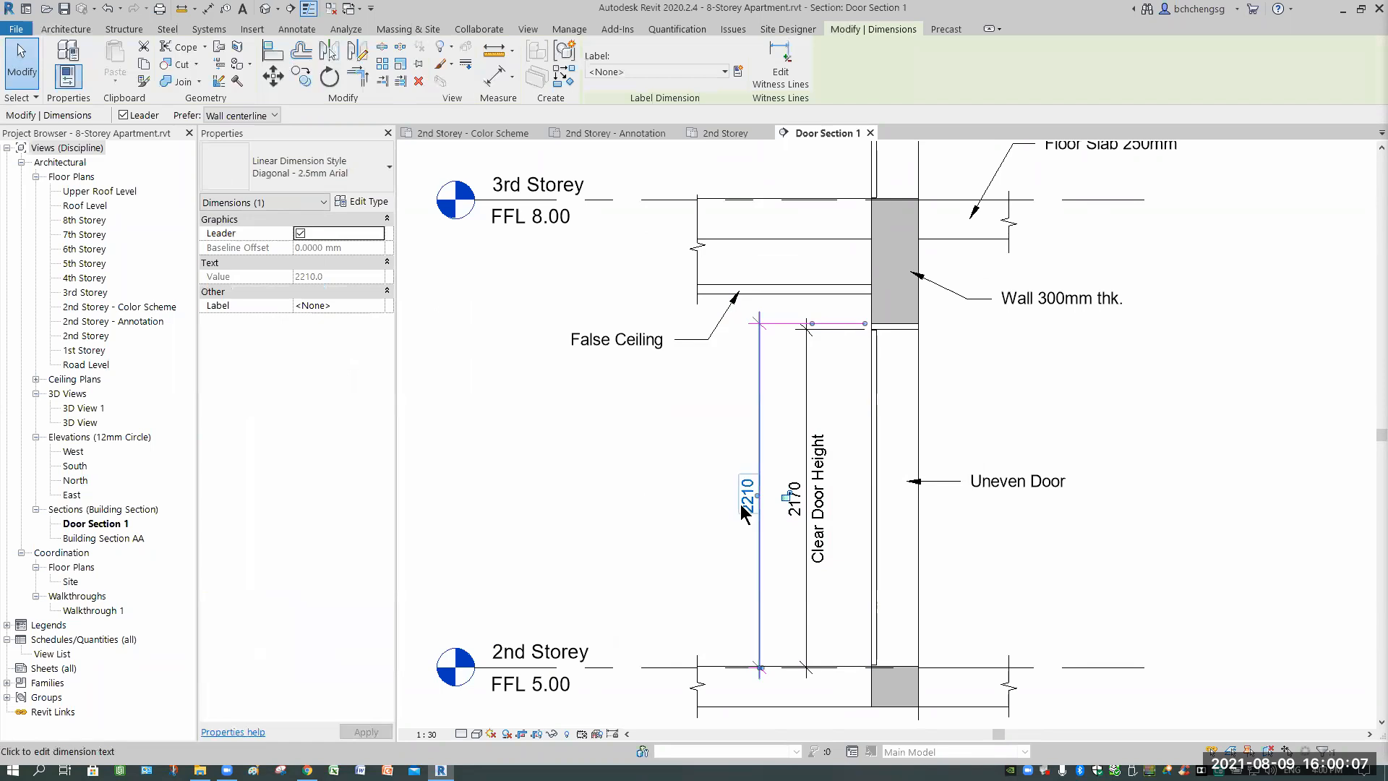
left_click(745, 515)
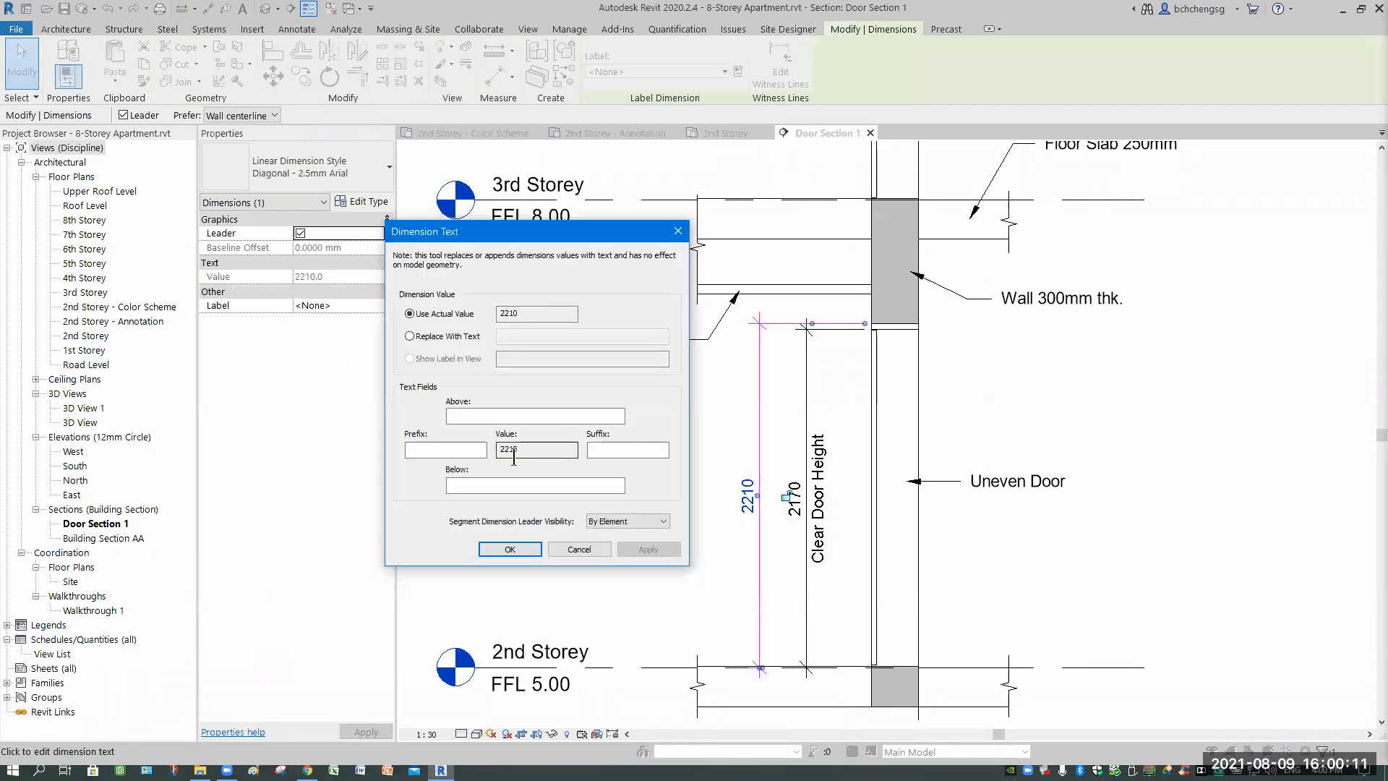
left_click(506, 483)
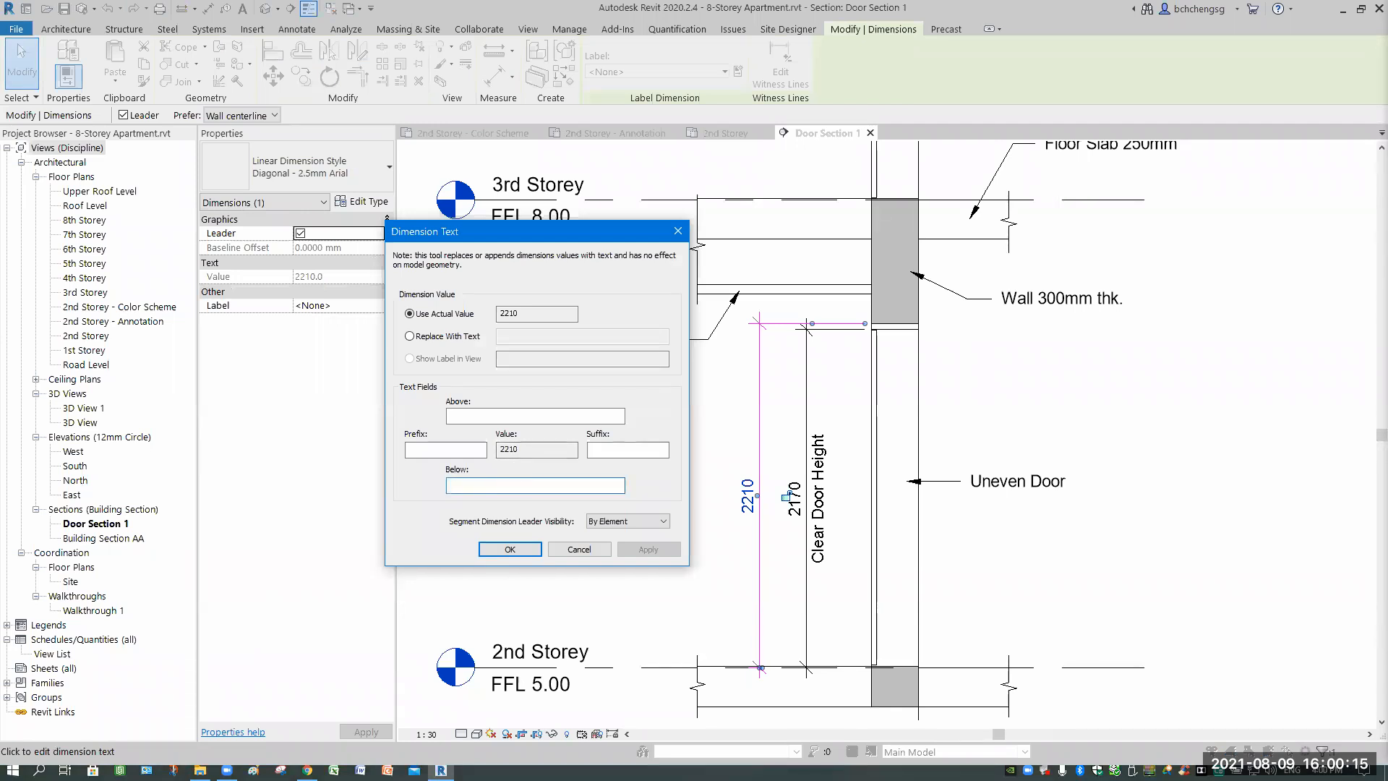
type("Str")
type("uctur")
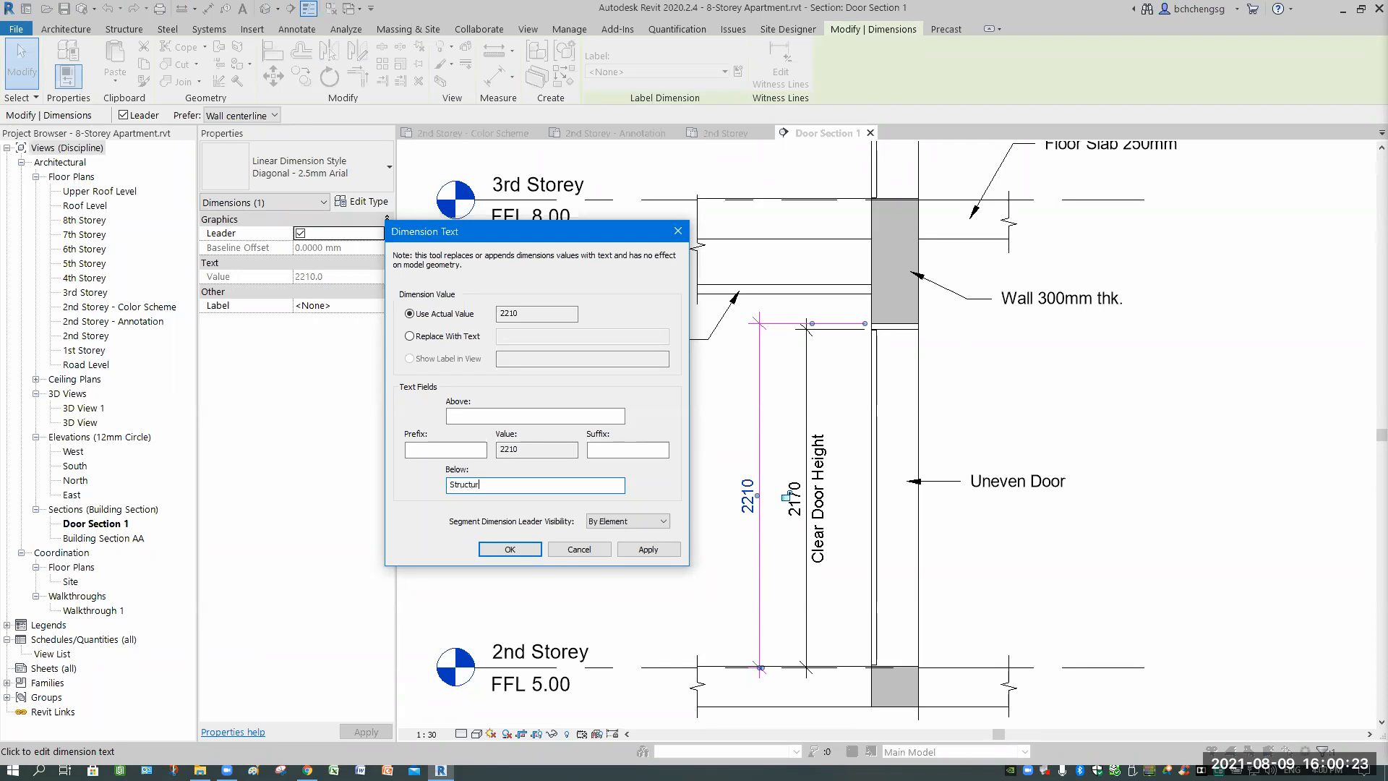
type("al door Height")
key("BackSpace")
type("D")
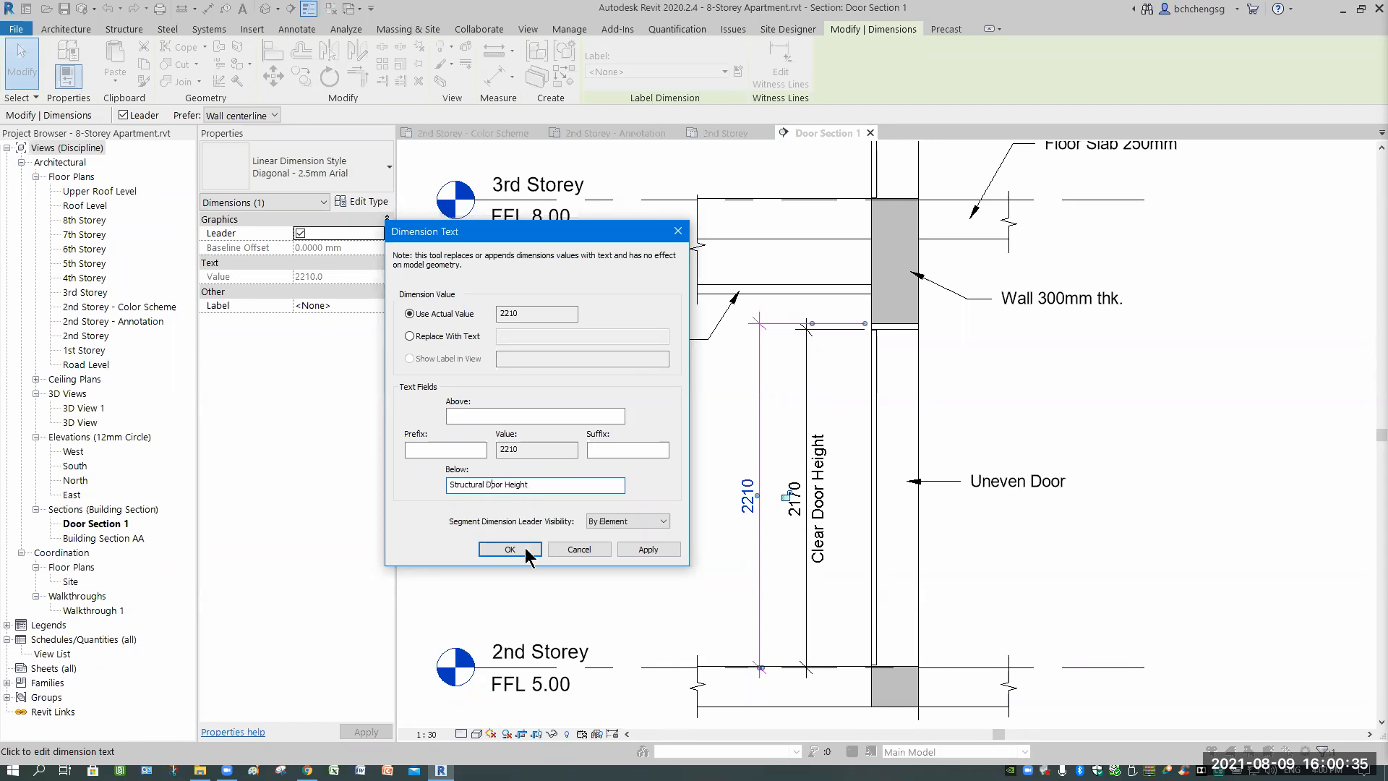
left_click(526, 550)
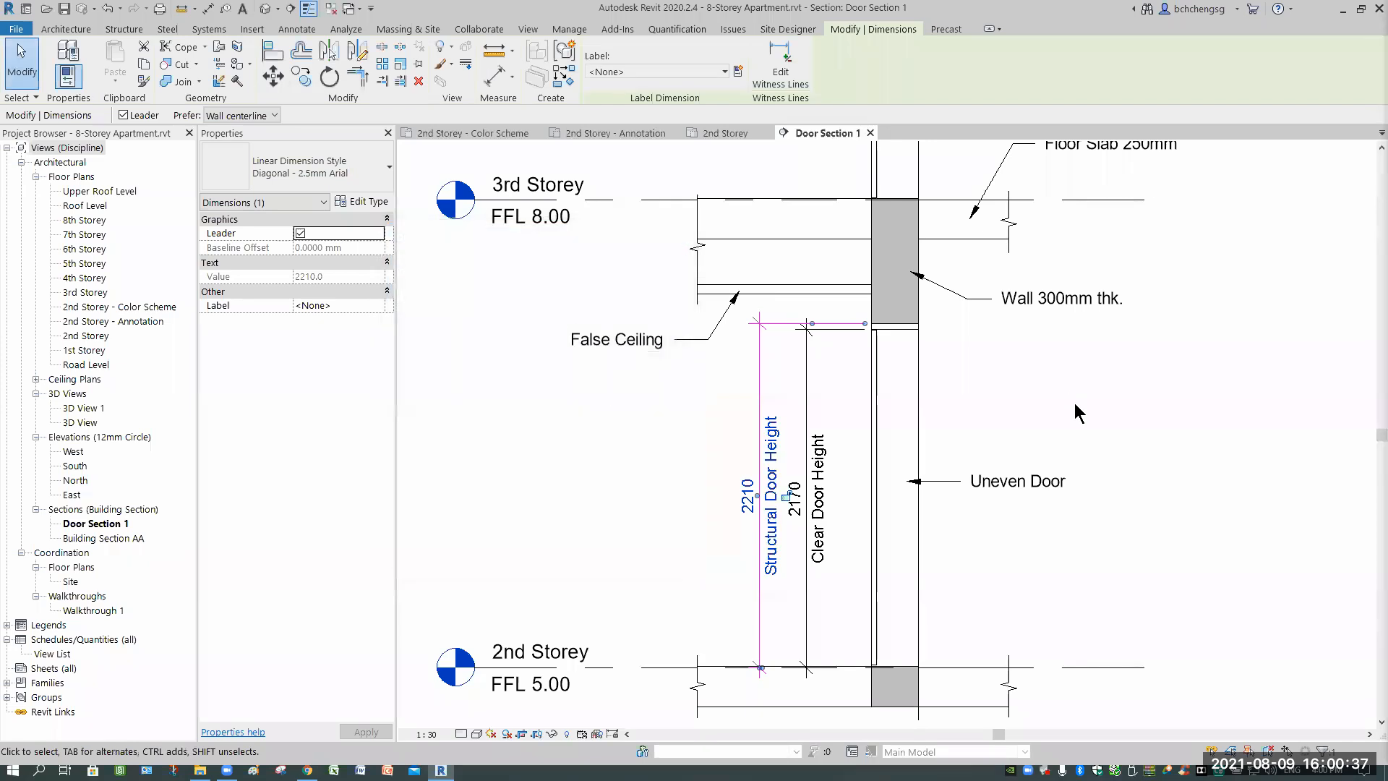
key("Escape")
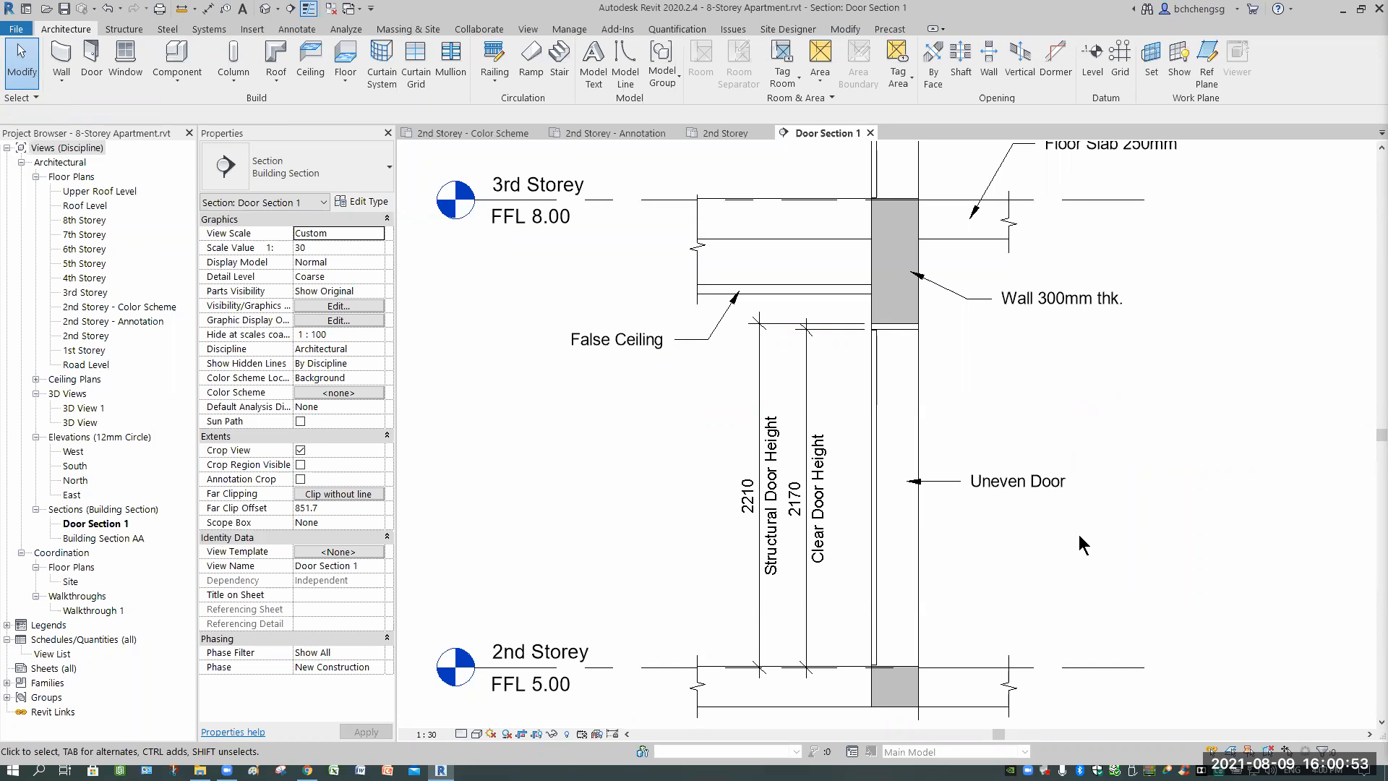
scroll(1085, 677, "down", 1)
middle_click_drag(1086, 677, 1045, 576)
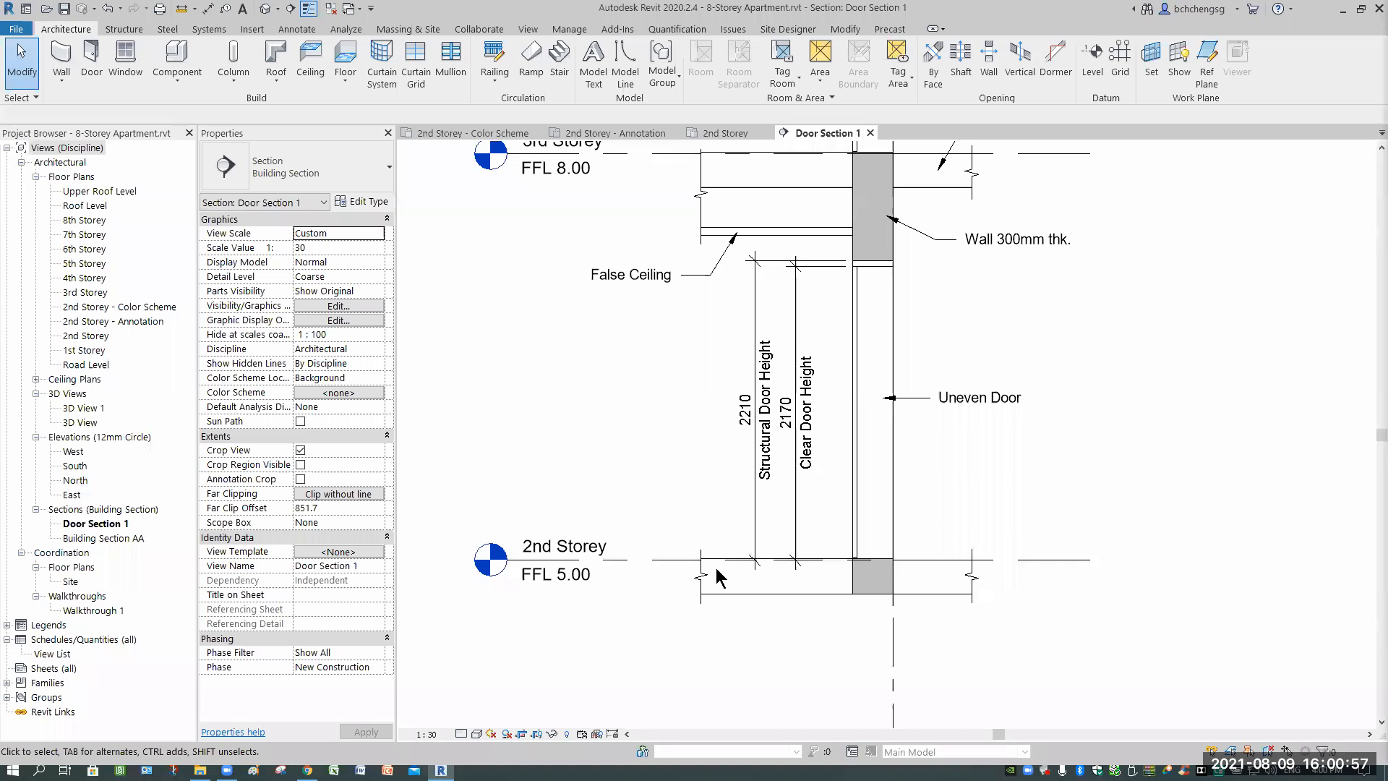
scroll(836, 566, "up", 3)
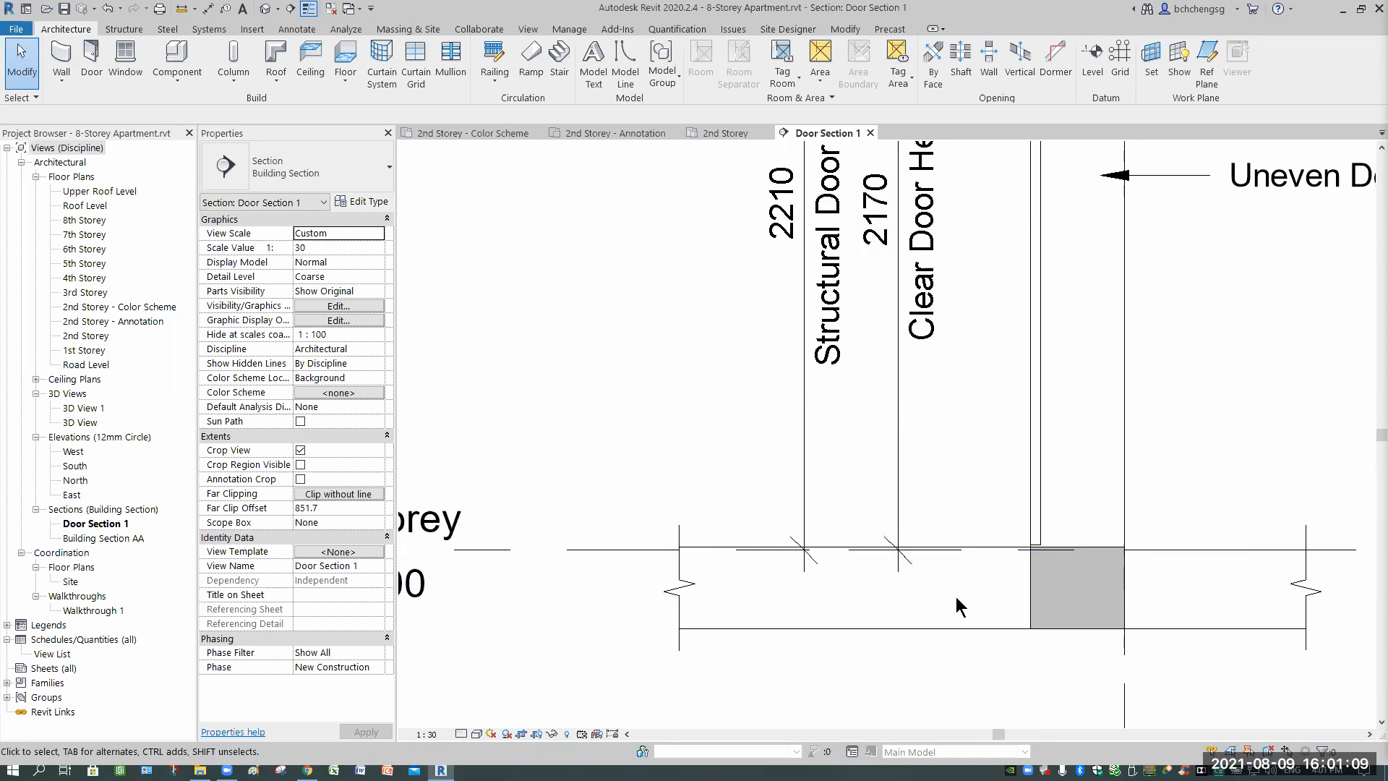
scroll(955, 596, "down", 1)
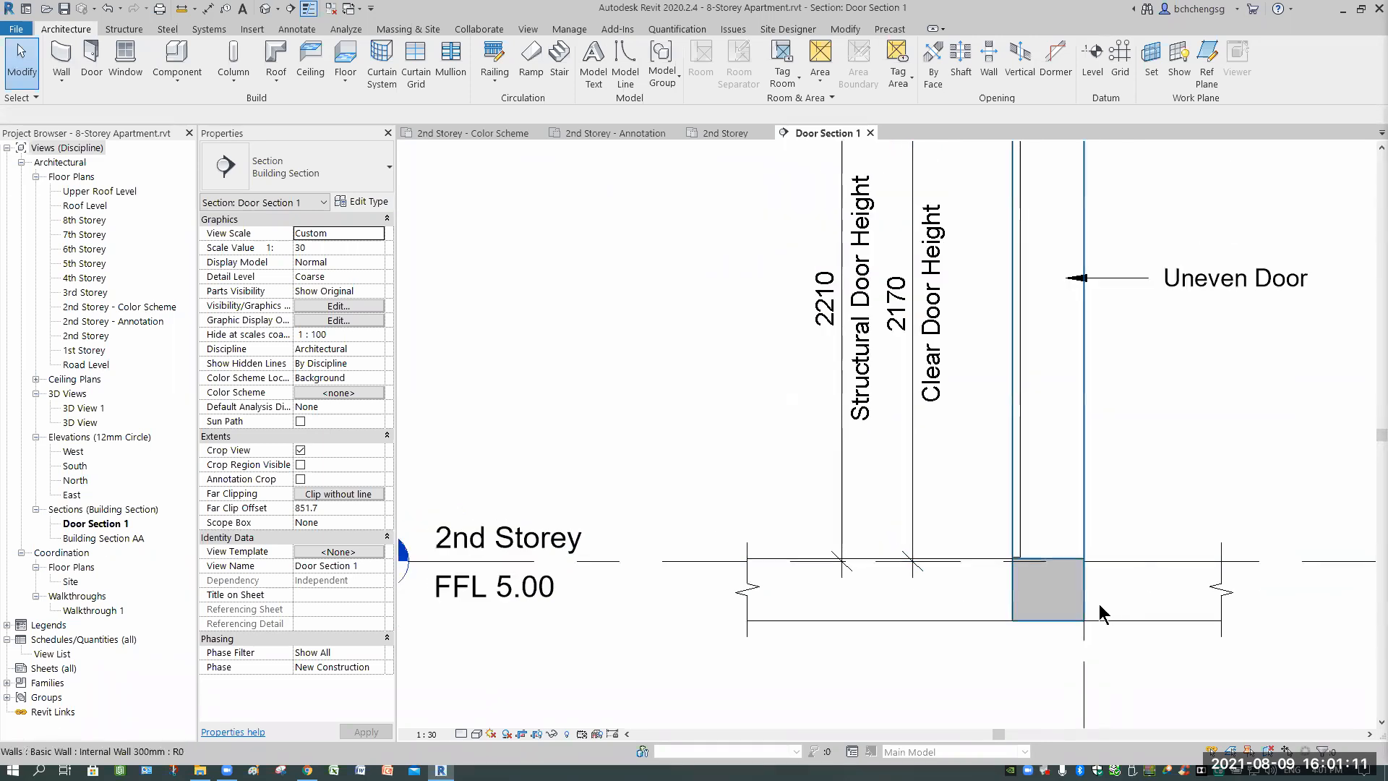
middle_click_drag(1096, 601, 1055, 643)
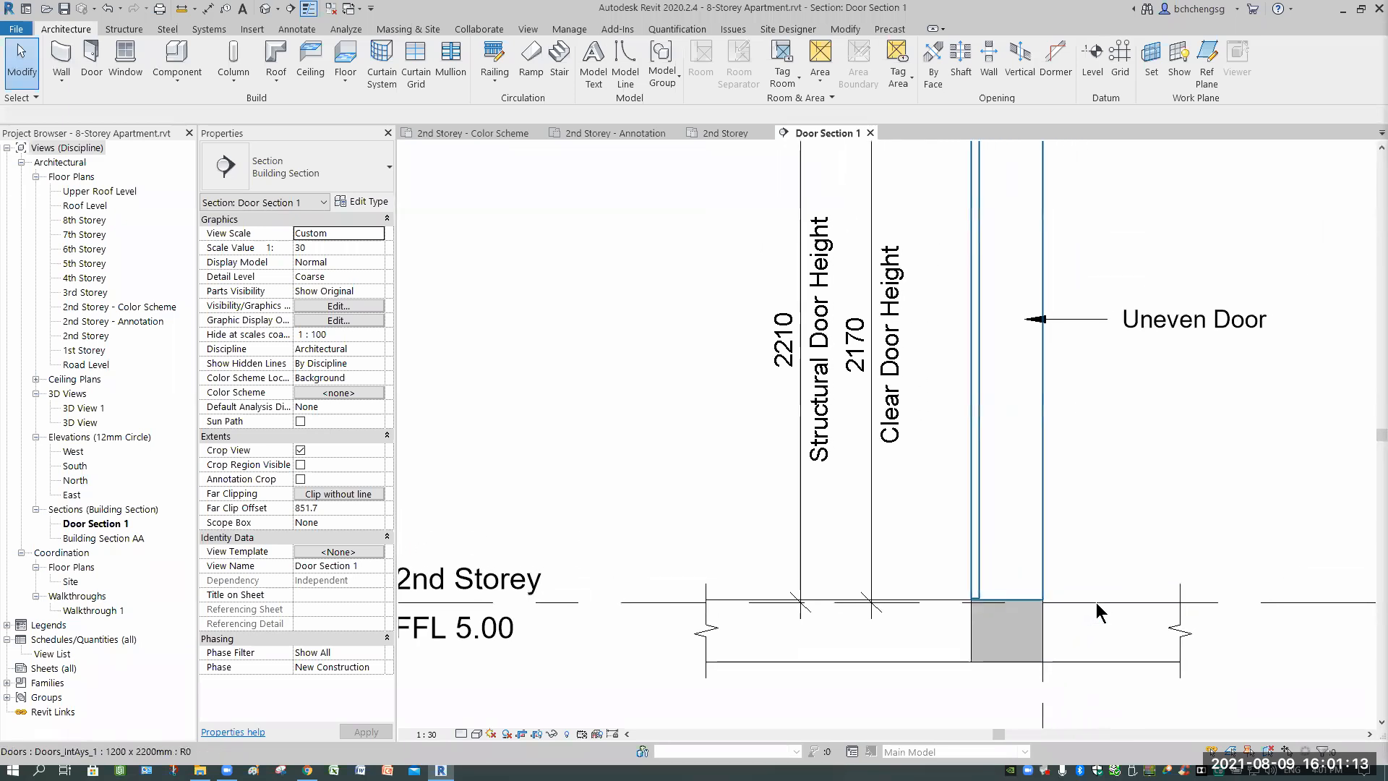